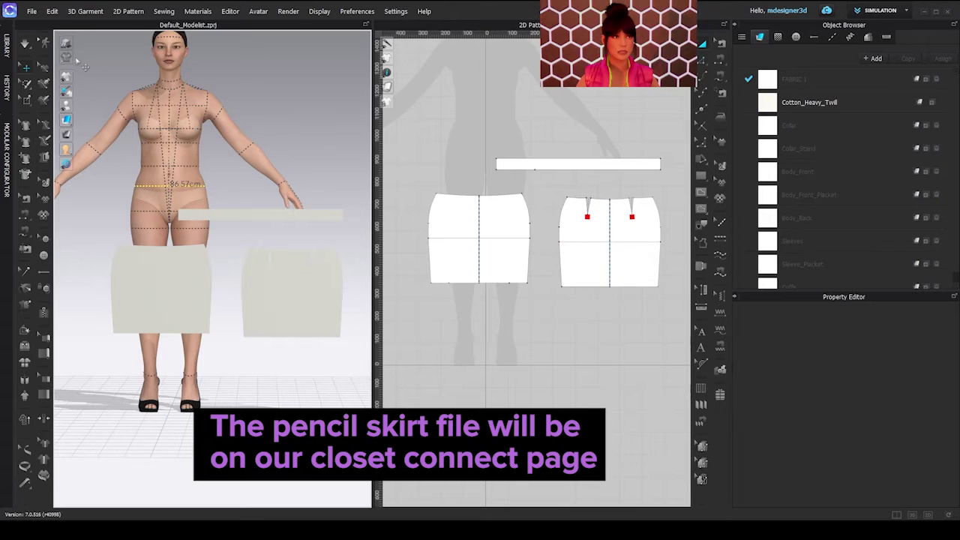
{"action": "left_click", "coordinate": [32, 13]}
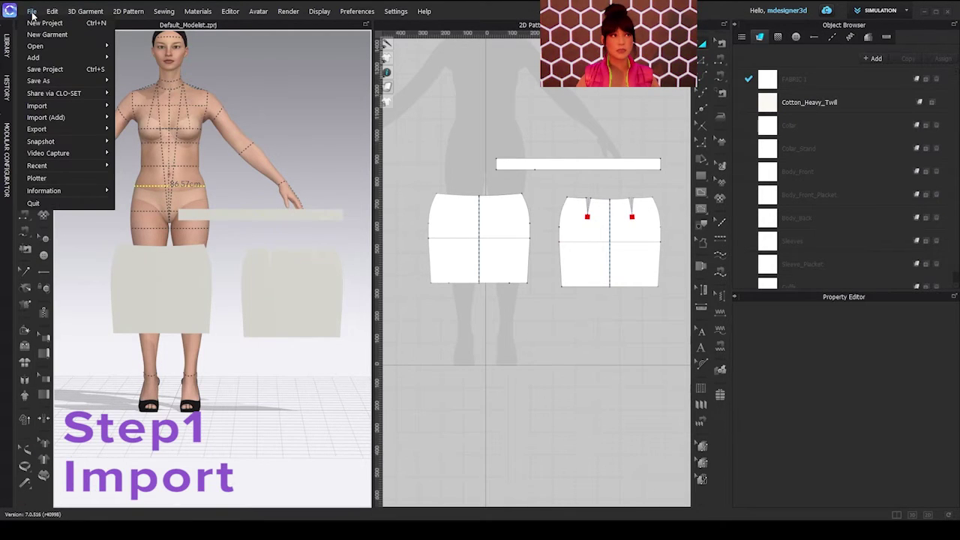
{"action": "mouse_move", "coordinate": [49, 107]}
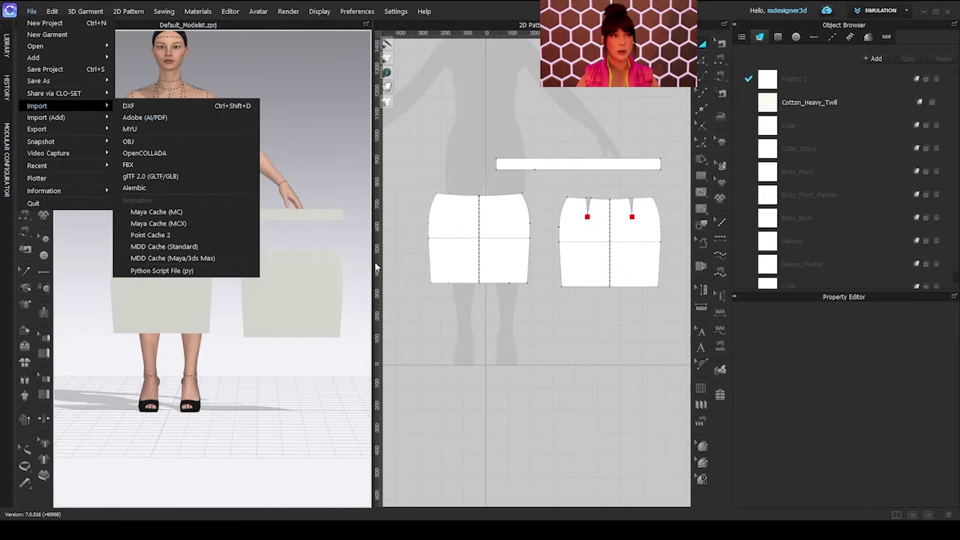
{"action": "left_click", "coordinate": [609, 198]}
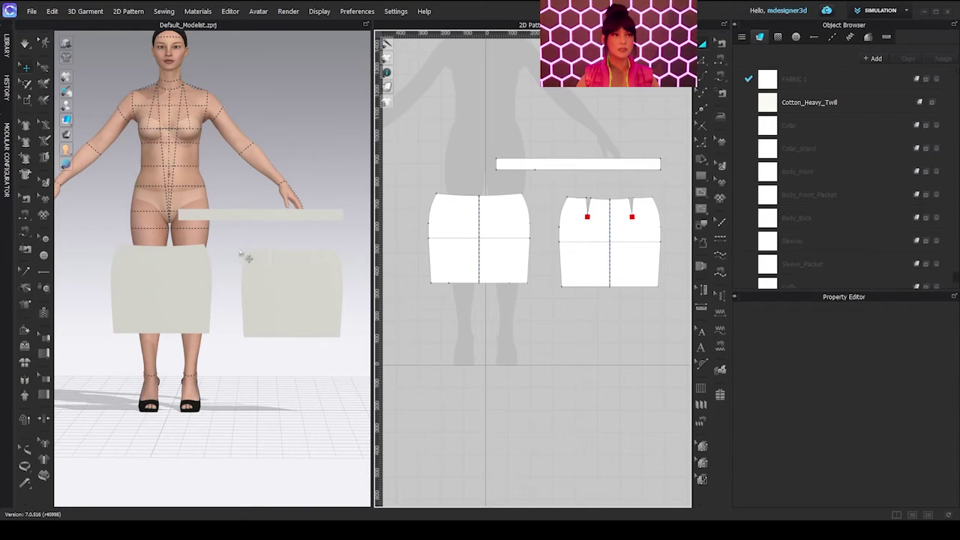
Step: Apply the US_ASTM_Missy_Straight_6.avs size from the Female_V2 avatar sizes in the library to the avatar
{"action": "left_click", "coordinate": [171, 149]}
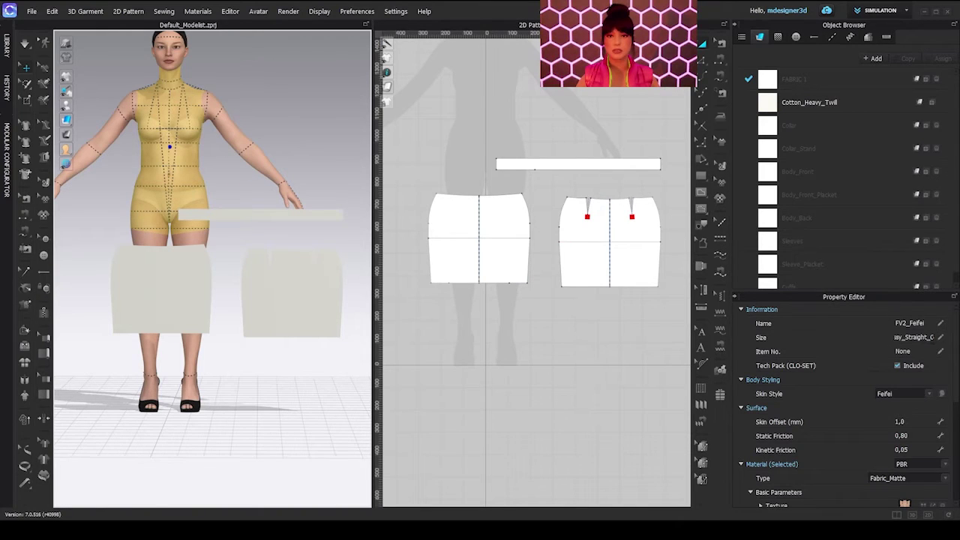
{"action": "left_click", "coordinate": [6, 53]}
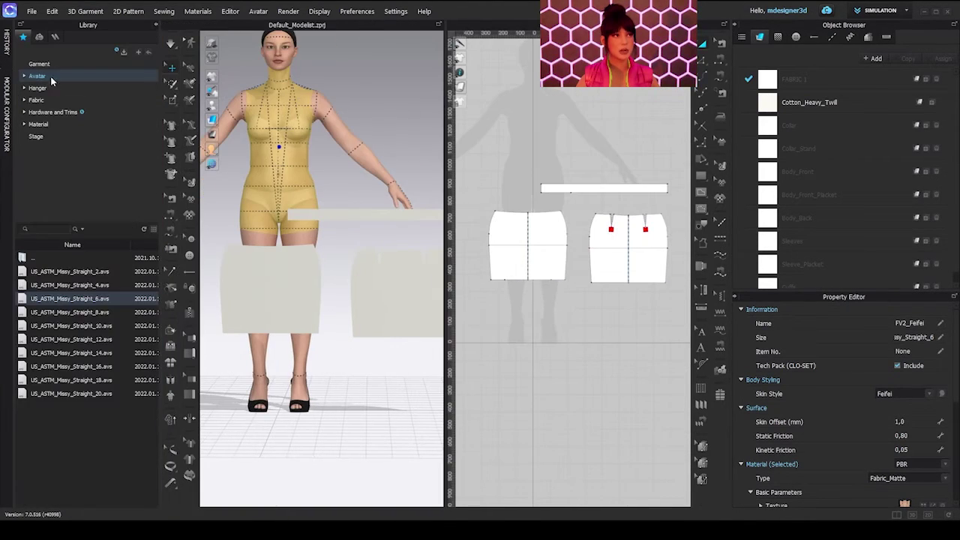
{"action": "left_click", "coordinate": [30, 76]}
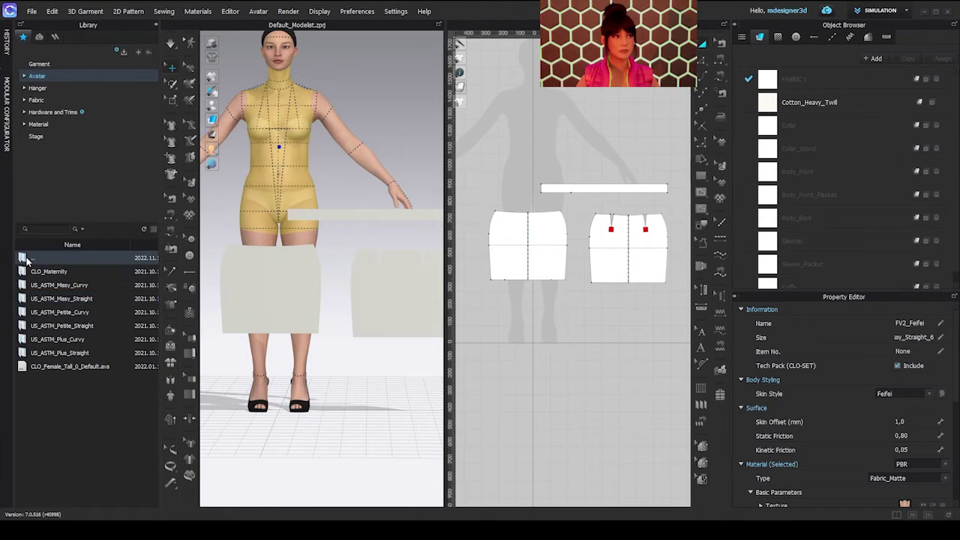
{"action": "left_click", "coordinate": [33, 77]}
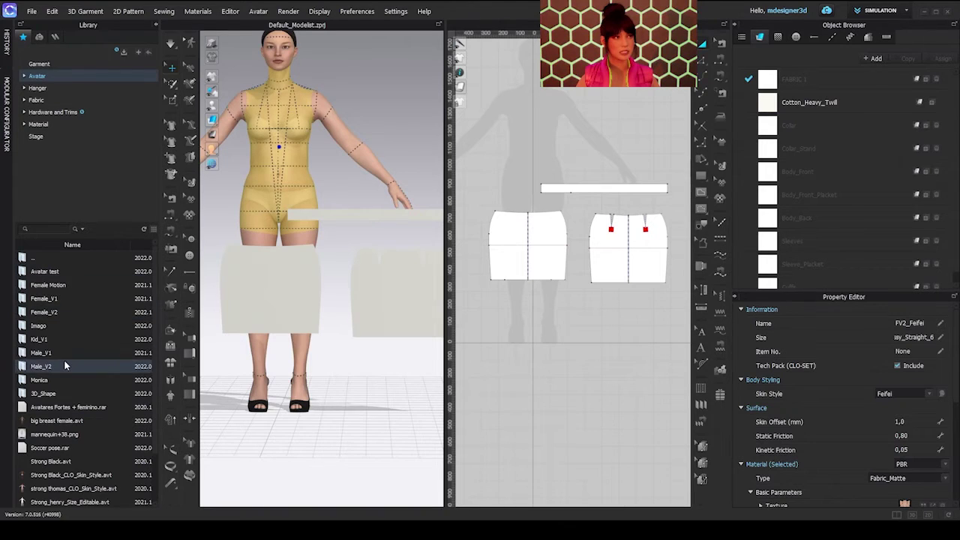
{"action": "double_click", "coordinate": [65, 311]}
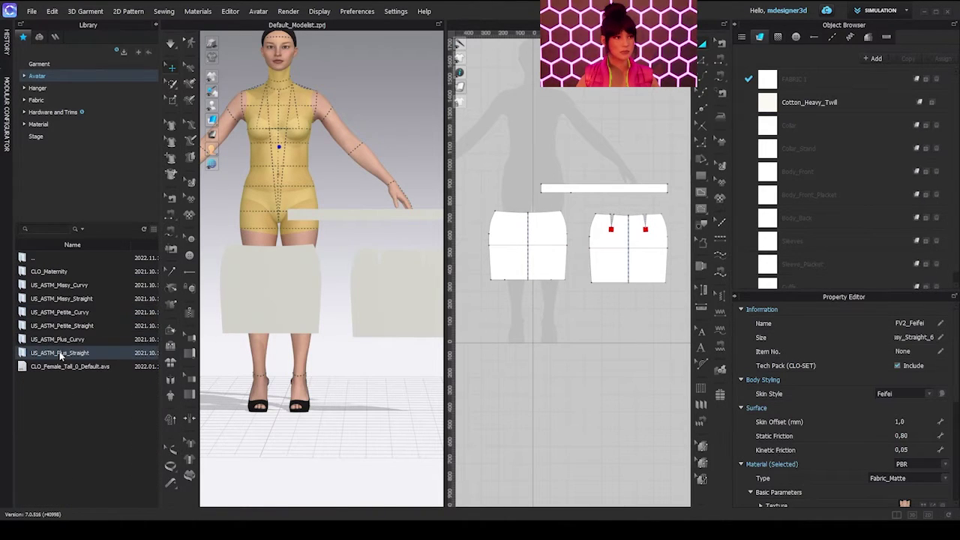
{"action": "double_click", "coordinate": [71, 300]}
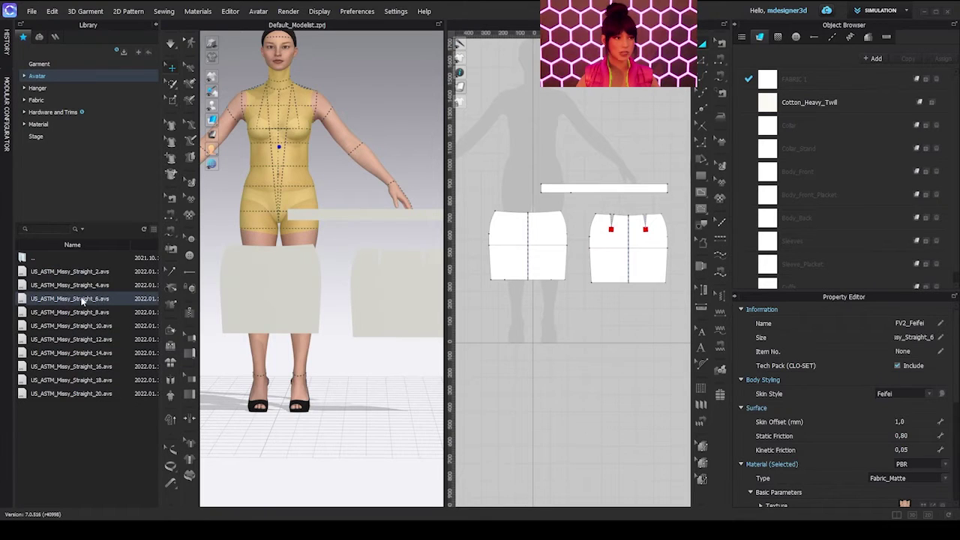
{"action": "double_click", "coordinate": [82, 299]}
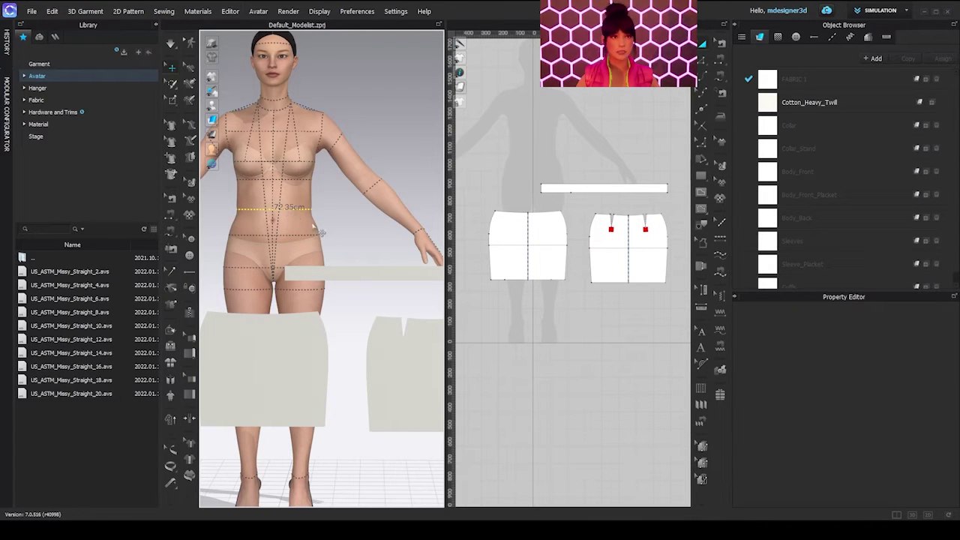
Step: Examine the avatar's hip circumference and the length of the horizontal hip line on the front skirt pattern
{"action": "left_click", "coordinate": [320, 234]}
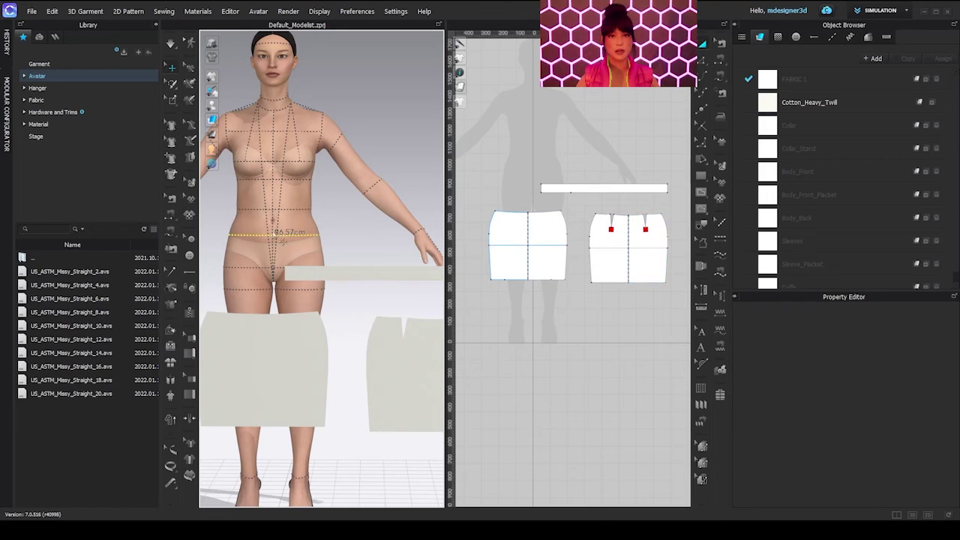
{"action": "scroll", "coordinate": [304, 326], "scroll_direction": "up", "scroll_amount": 3}
{"action": "middle_click_drag", "start_coordinate": [309, 229], "coordinate": [327, 282]}
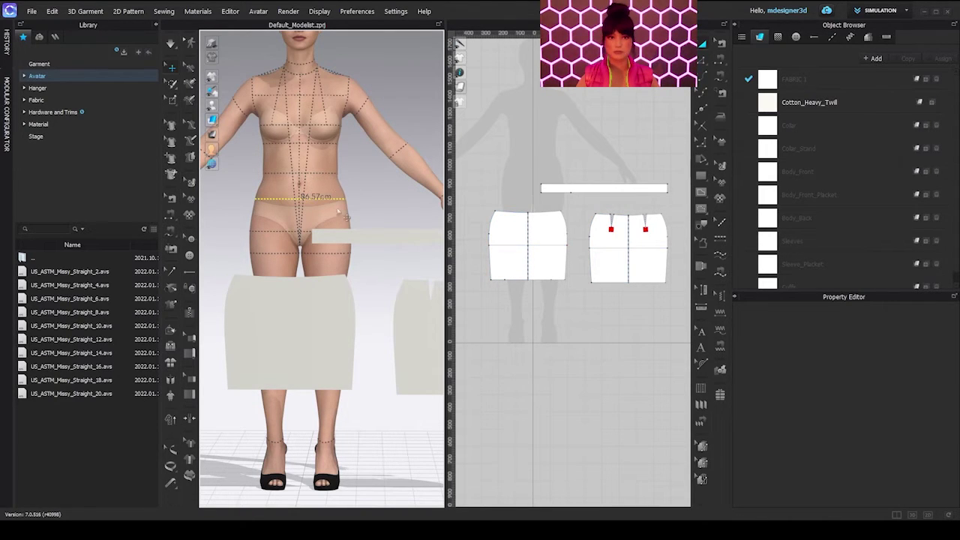
{"action": "middle_click_drag", "start_coordinate": [352, 288], "coordinate": [345, 314]}
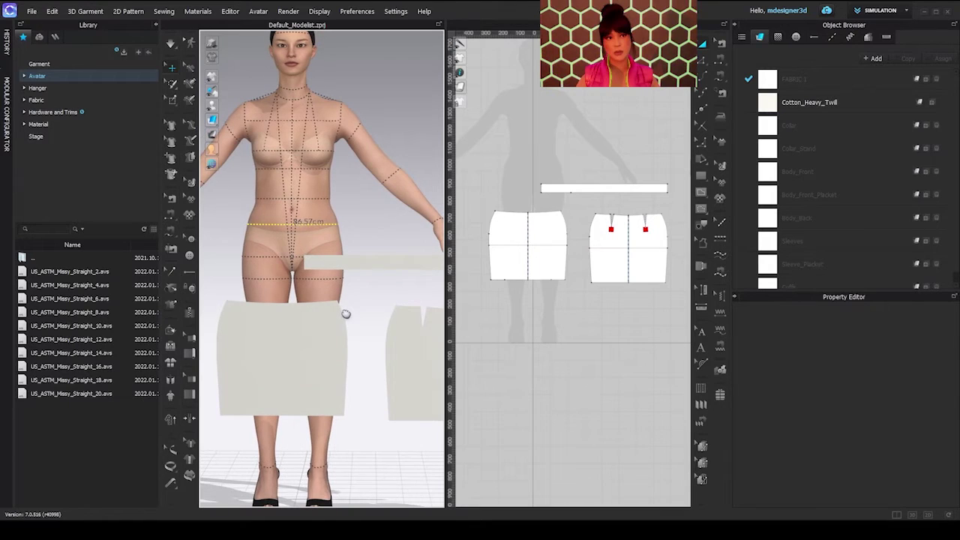
{"action": "left_click", "coordinate": [542, 245]}
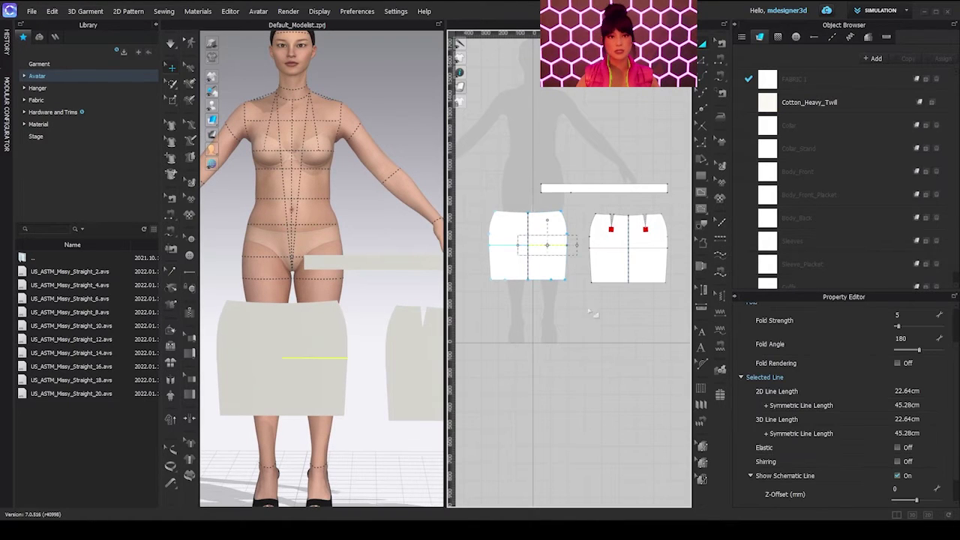
{"action": "scroll", "coordinate": [577, 319], "scroll_direction": "up", "scroll_amount": 4}
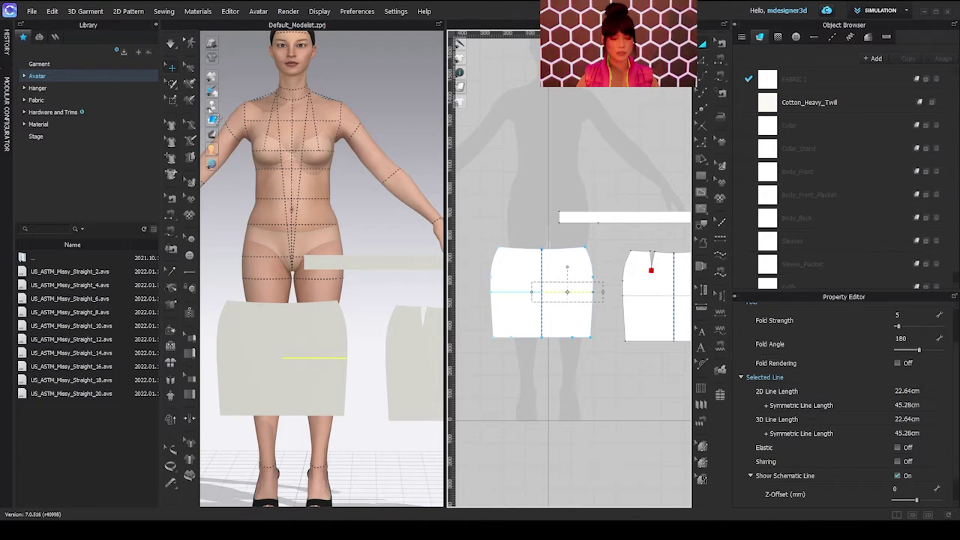
Step: Show the avatar's arrangement points and place the front skirt panel on the front centre point below the hips
{"action": "mouse_move", "coordinate": [216, 107]}
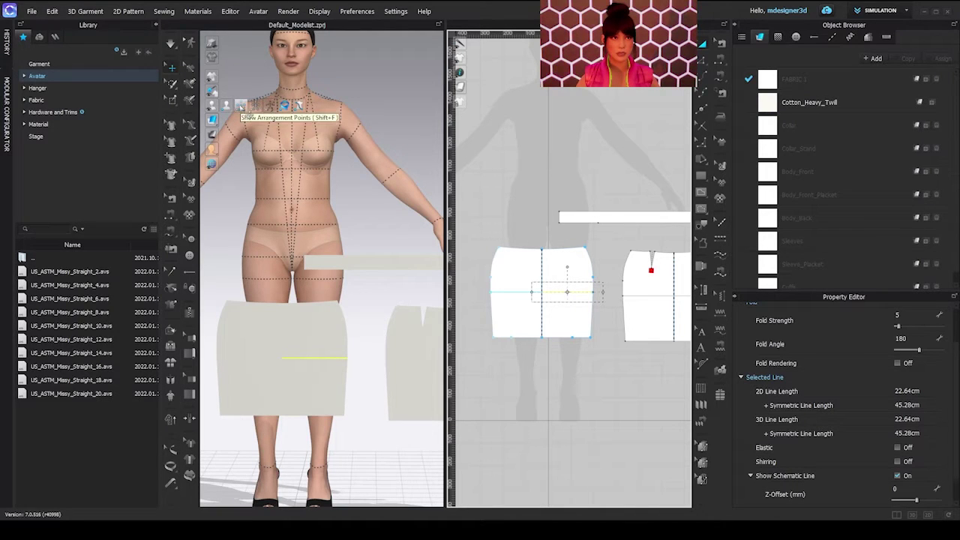
{"action": "key", "text": "shift+f"}
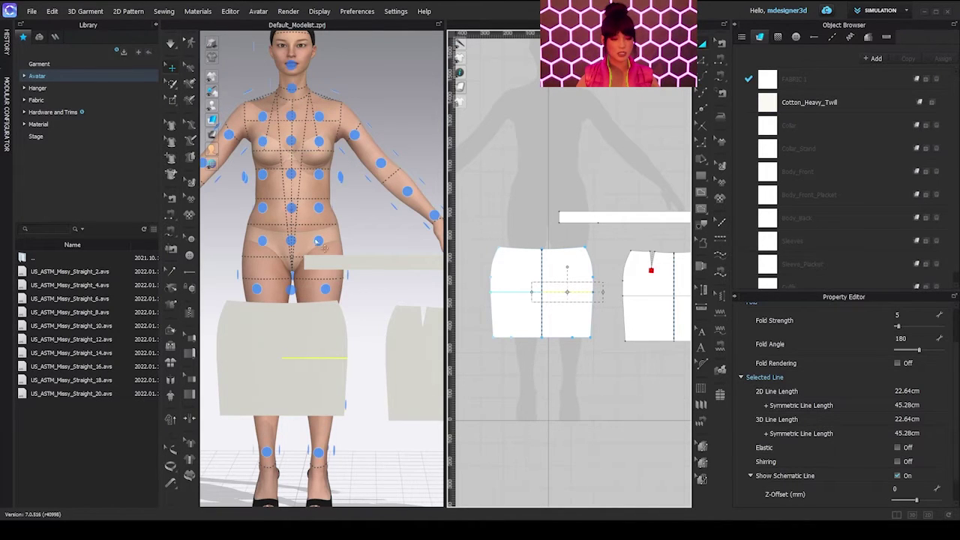
{"action": "right_click_drag", "start_coordinate": [318, 241], "coordinate": [298, 245]}
{"action": "left_click", "coordinate": [268, 398]}
{"action": "key", "text": "2"}
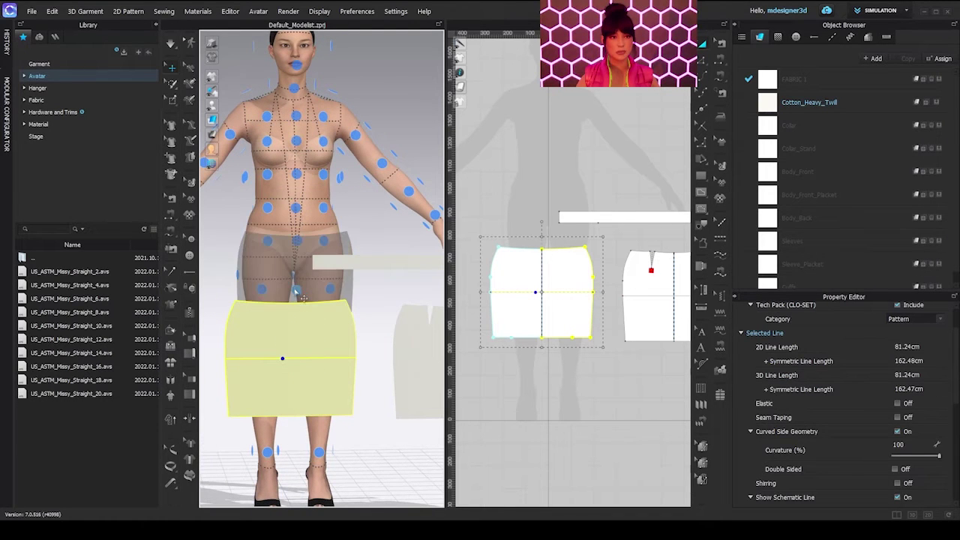
{"action": "left_click", "coordinate": [302, 275]}
Step: Place the back skirt panel on the back centre arrangement point below the avatar's hips
{"action": "right_click_drag", "start_coordinate": [271, 279], "coordinate": [338, 285]}
{"action": "left_click", "coordinate": [429, 331]}
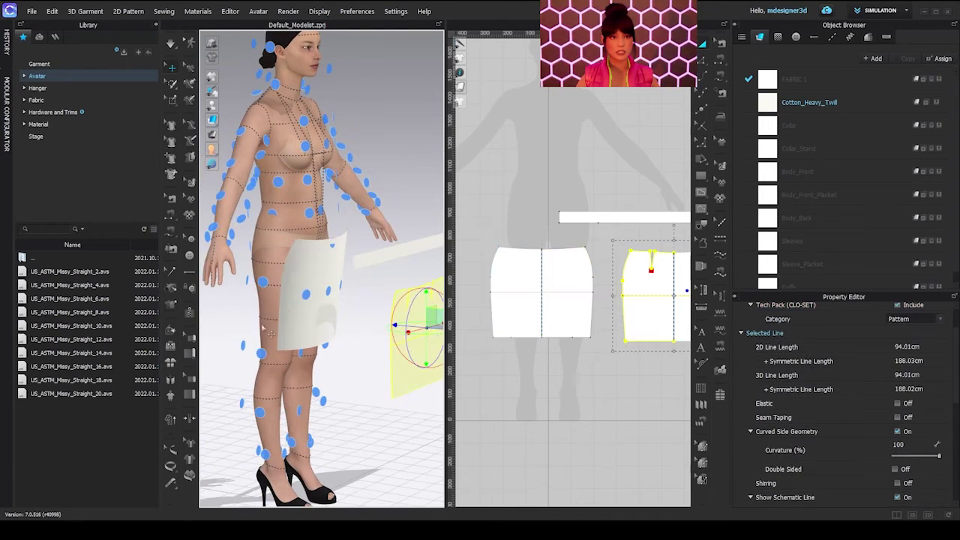
{"action": "key", "text": "8"}
{"action": "left_click", "coordinate": [292, 283]}
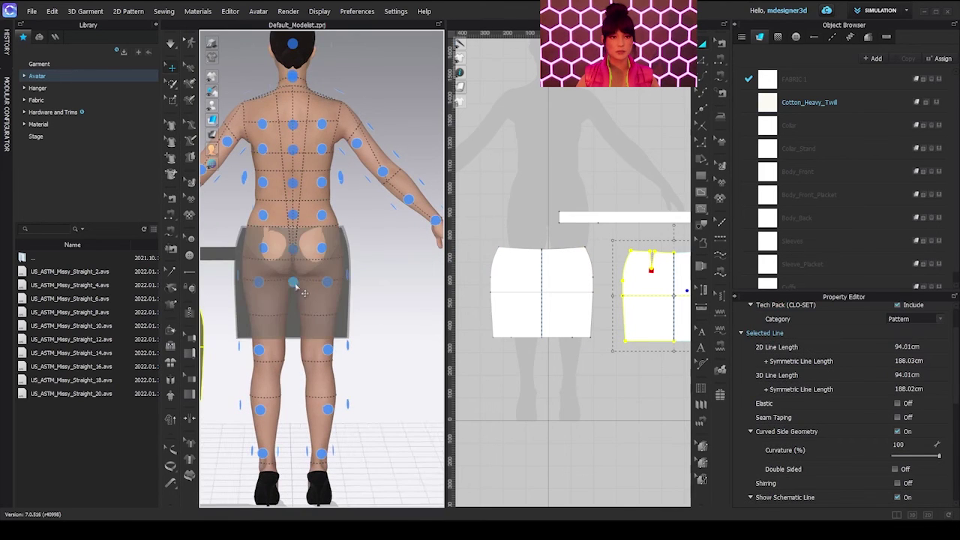
Step: Place the waistband on the front centre arrangement point at the avatar's waist so it wraps around the body
{"action": "right_click_drag", "start_coordinate": [305, 293], "coordinate": [179, 299]}
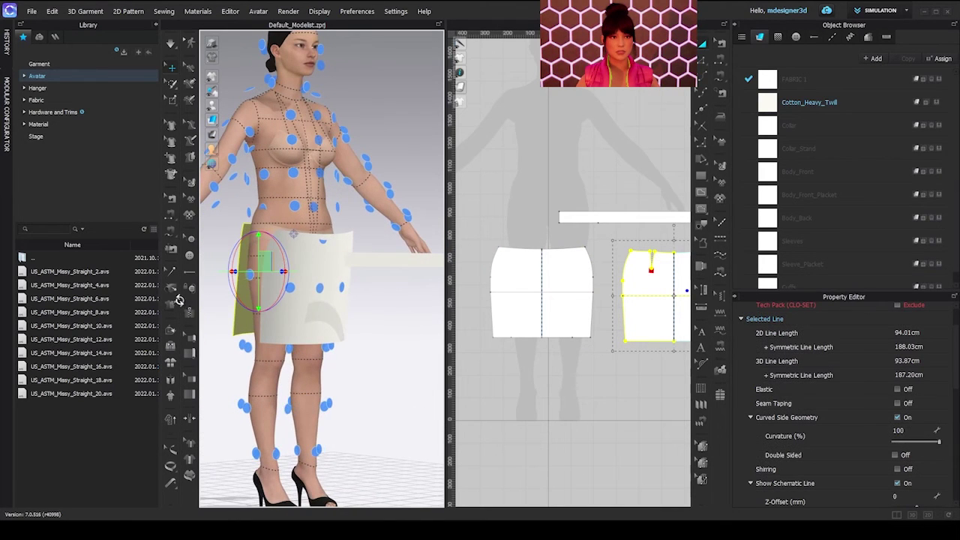
{"action": "left_click", "coordinate": [401, 257]}
{"action": "right_click_drag", "start_coordinate": [404, 315], "coordinate": [325, 321]}
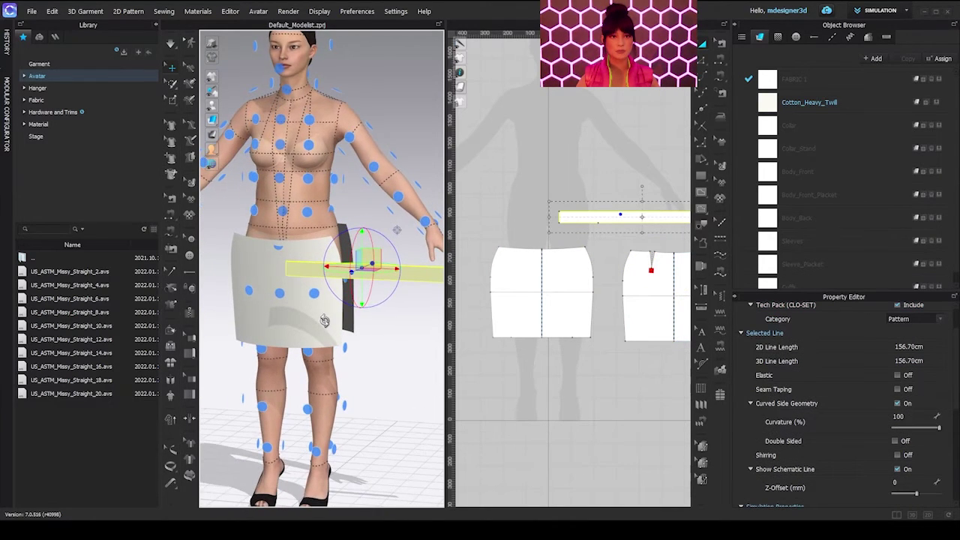
{"action": "left_click", "coordinate": [293, 219]}
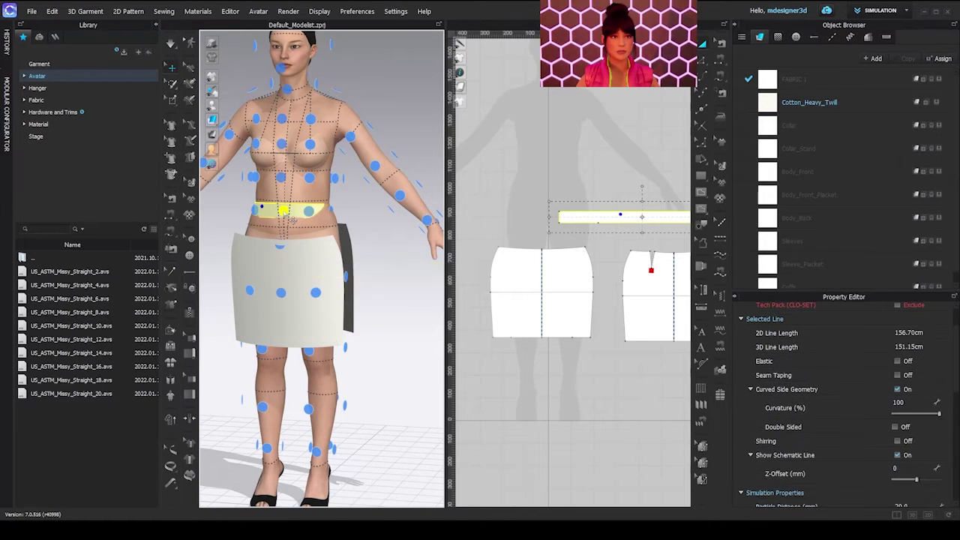
{"action": "right_click_drag", "start_coordinate": [293, 219], "coordinate": [45, 264]}
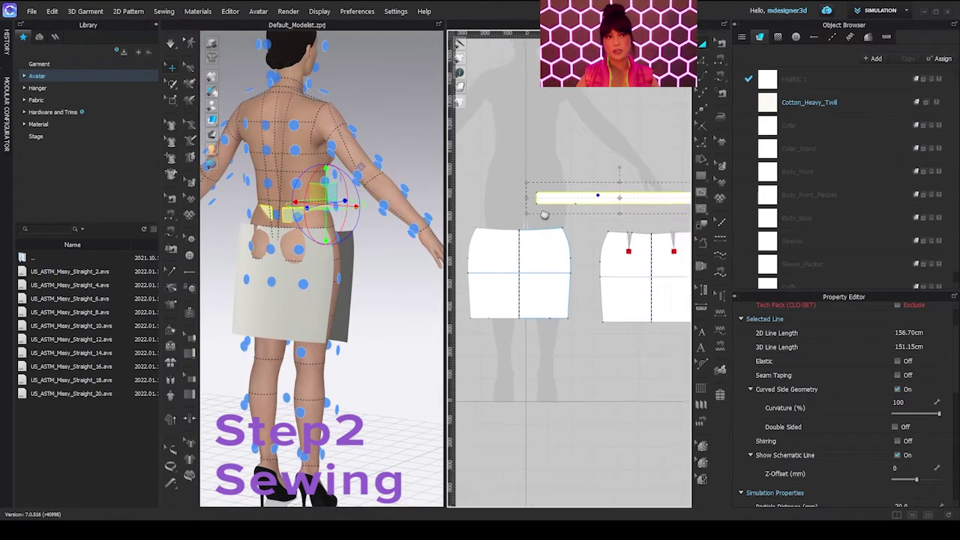
Step: Widen the 2D pattern workspace and close the library
{"action": "scroll", "coordinate": [545, 215], "scroll_direction": "down", "scroll_amount": 2}
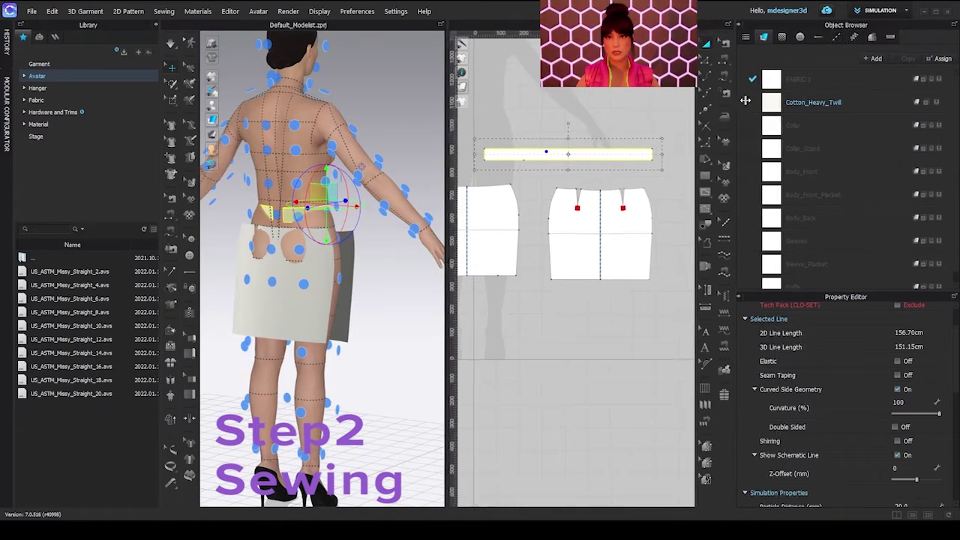
{"action": "left_click_drag", "start_coordinate": [744, 100], "coordinate": [794, 105]}
{"action": "left_click", "coordinate": [157, 25]}
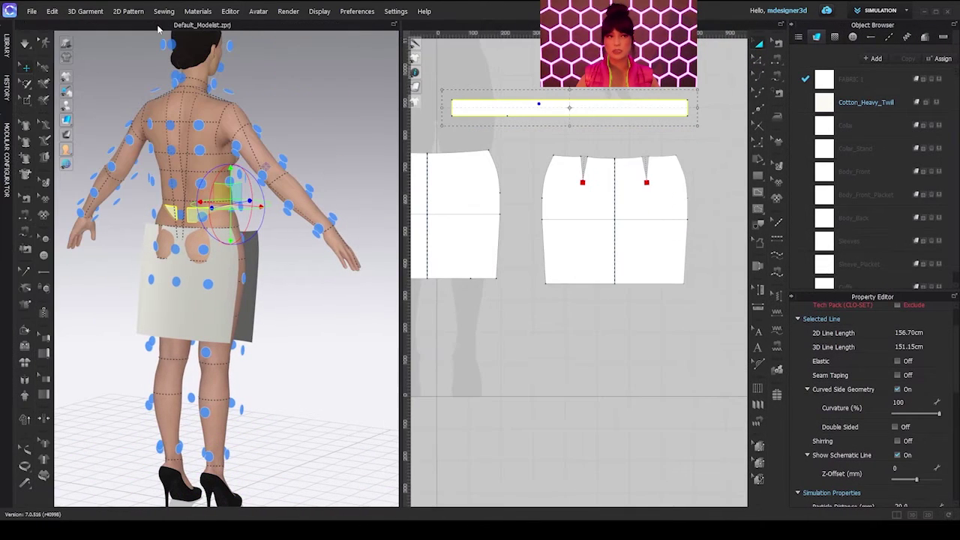
Step: Sew the front skirt's side edge to the back skirt's side edge from waist to hem with Free Sewing
{"action": "right_click_drag", "start_coordinate": [209, 358], "coordinate": [258, 360]}
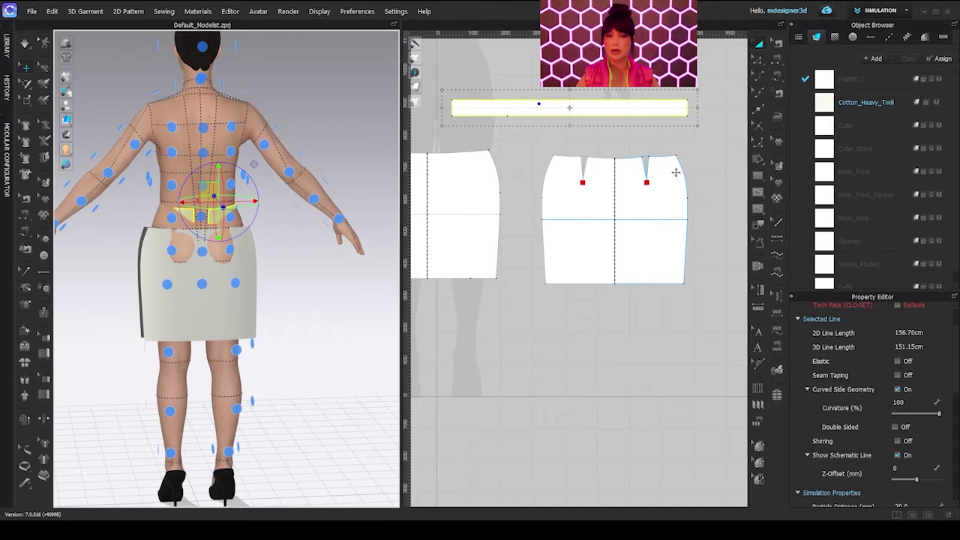
{"action": "key", "text": "m"}
{"action": "left_click", "coordinate": [489, 154]}
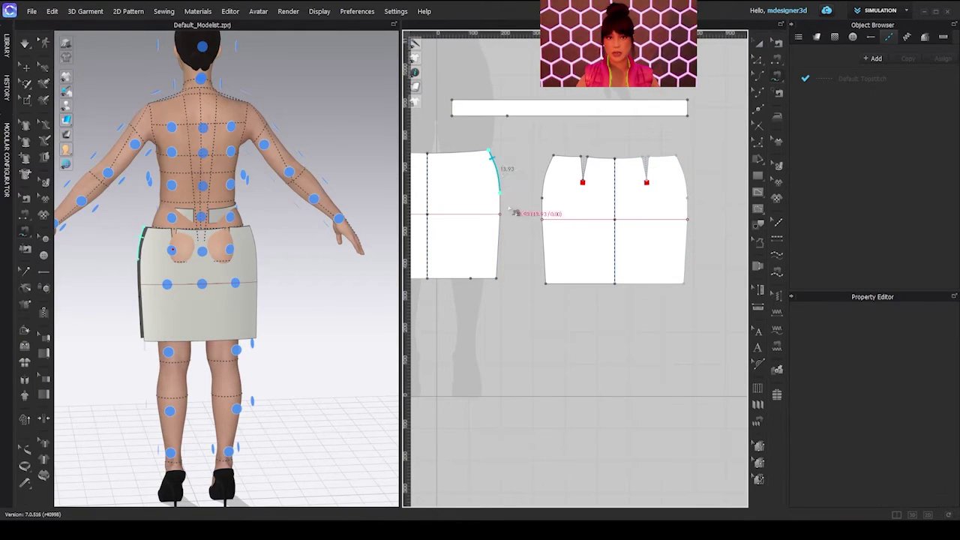
{"action": "left_click", "coordinate": [498, 278]}
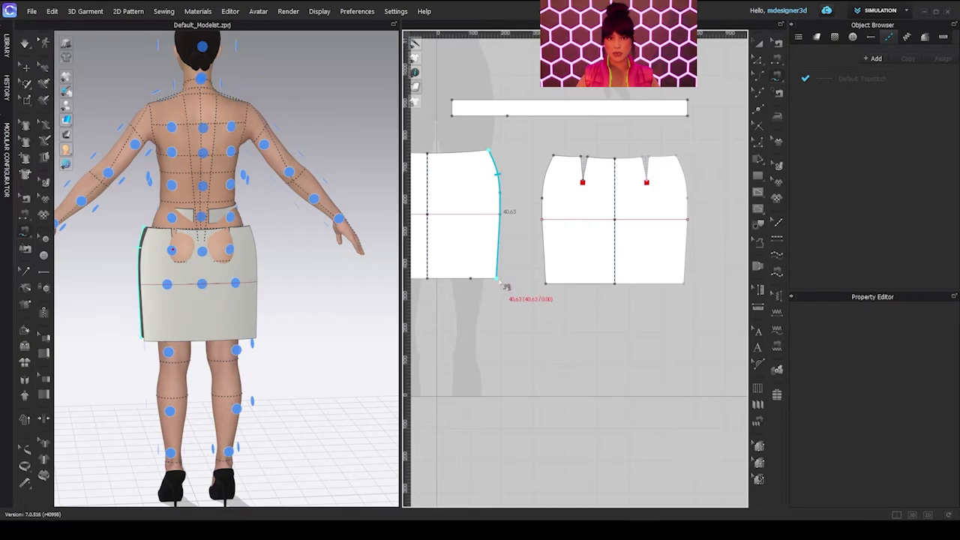
{"action": "left_click", "coordinate": [555, 159]}
{"action": "left_click", "coordinate": [557, 274]}
Step: Sew the waistband's full lower edge to the back and front skirt waist edges, starting at the centre back and skipping the darts
{"action": "scroll", "coordinate": [589, 247], "scroll_direction": "down", "scroll_amount": 3}
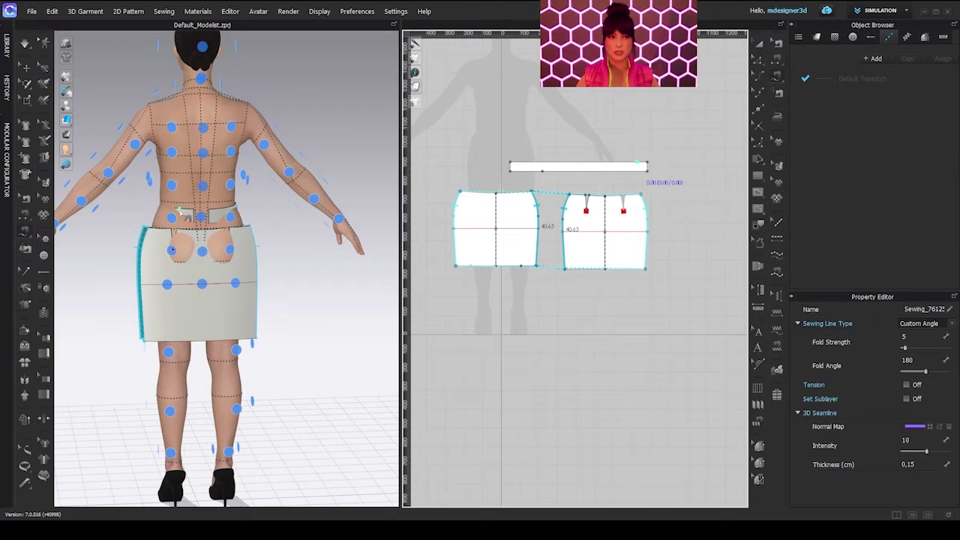
{"action": "left_click", "coordinate": [646, 166]}
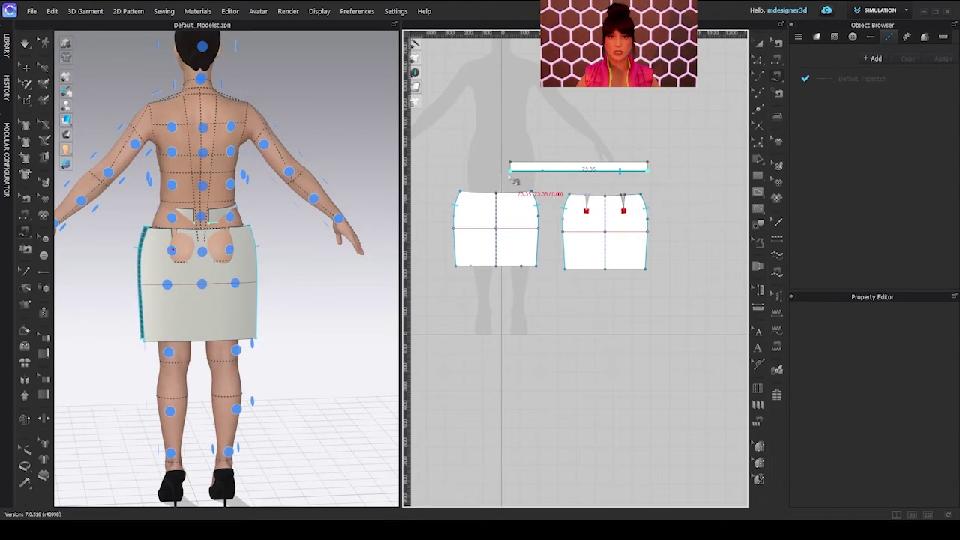
{"action": "left_click", "coordinate": [514, 180]}
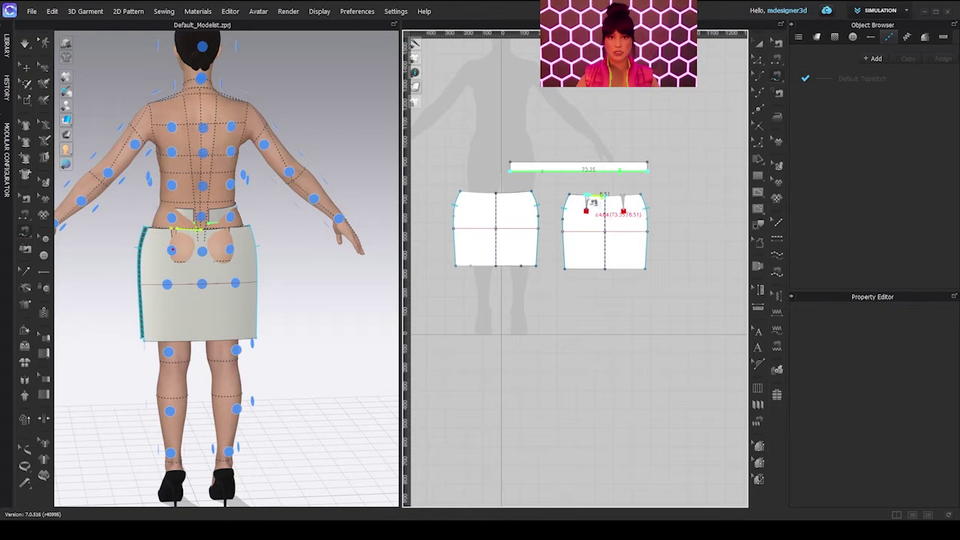
{"action": "left_click", "coordinate": [568, 197]}
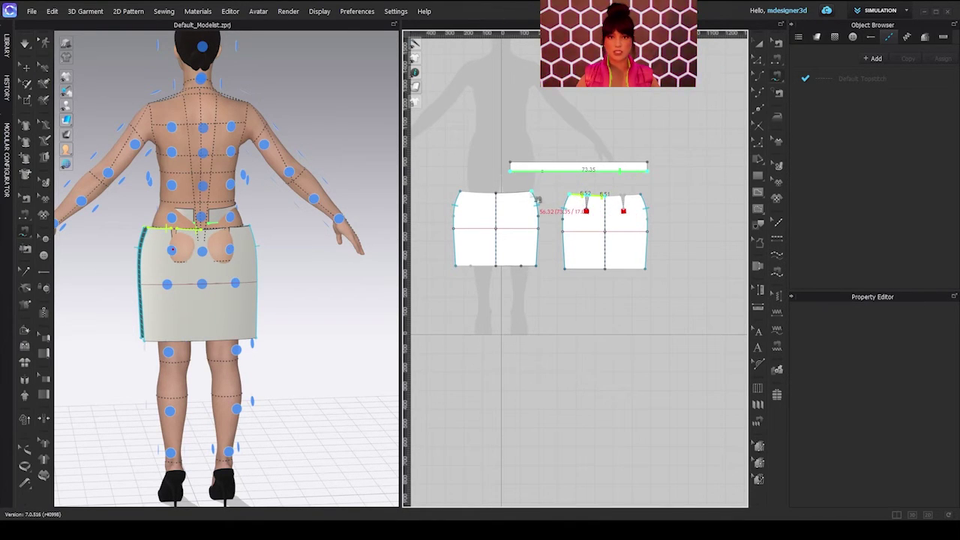
{"action": "left_click", "coordinate": [459, 192]}
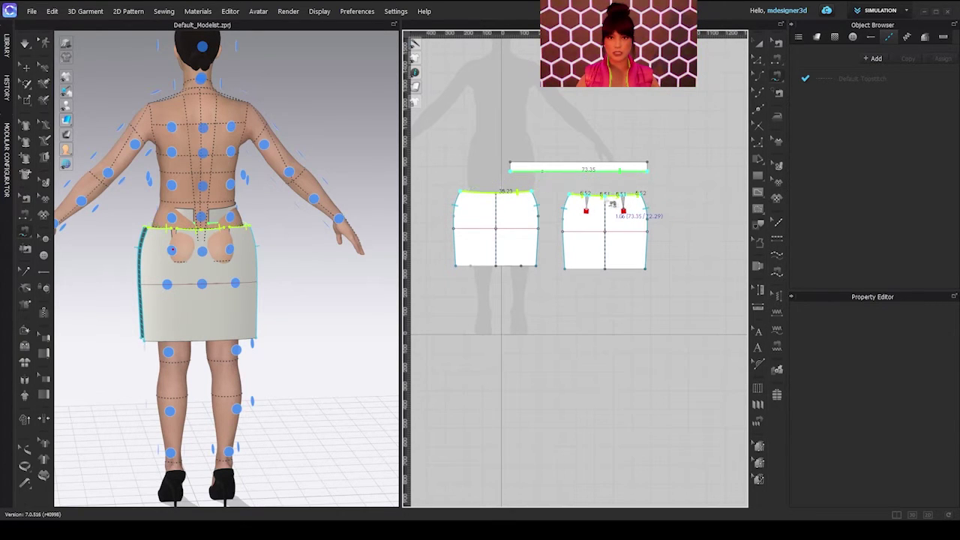
{"action": "left_click", "coordinate": [612, 203]}
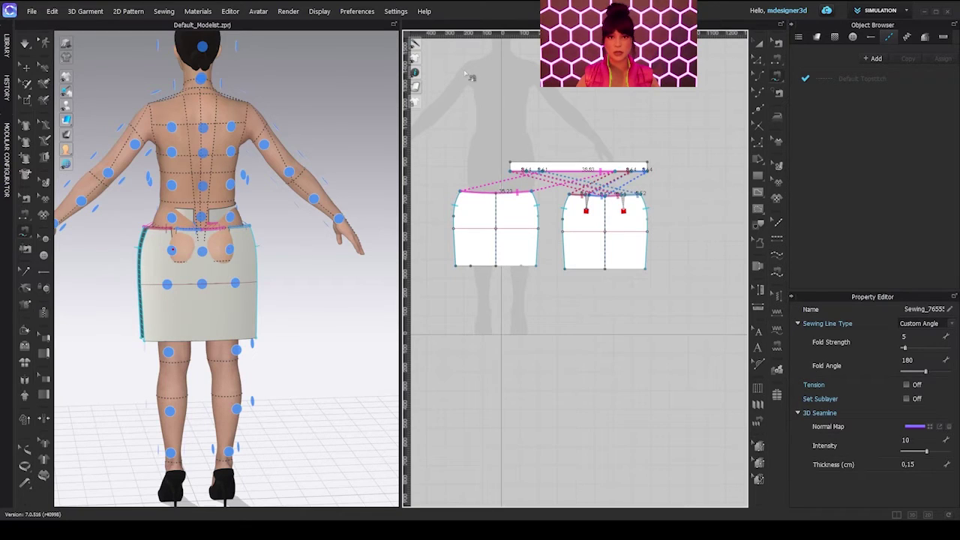
Step: Sew the waistband's two short ends together with Segment Sewing
{"action": "right_click_drag", "start_coordinate": [163, 299], "coordinate": [391, 301]}
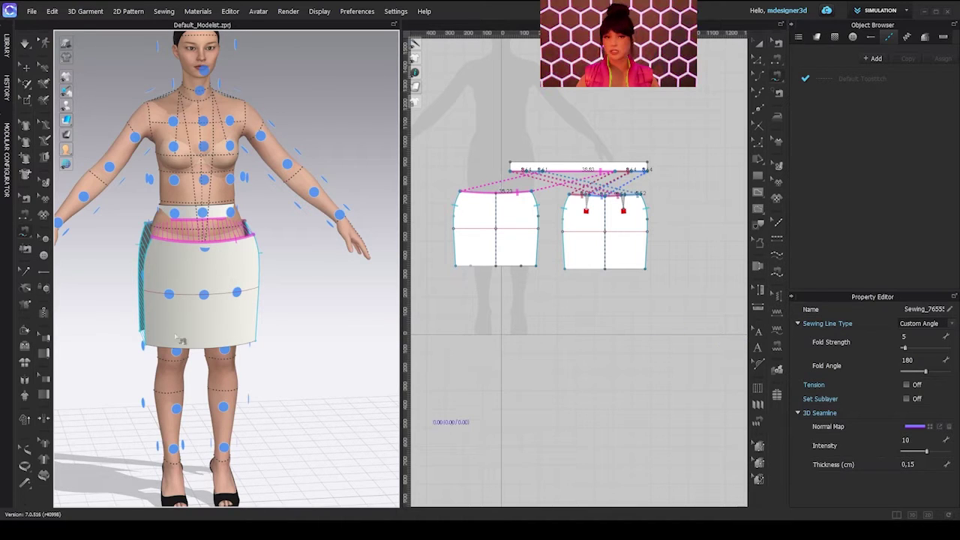
{"action": "right_click_drag", "start_coordinate": [180, 340], "coordinate": [292, 307]}
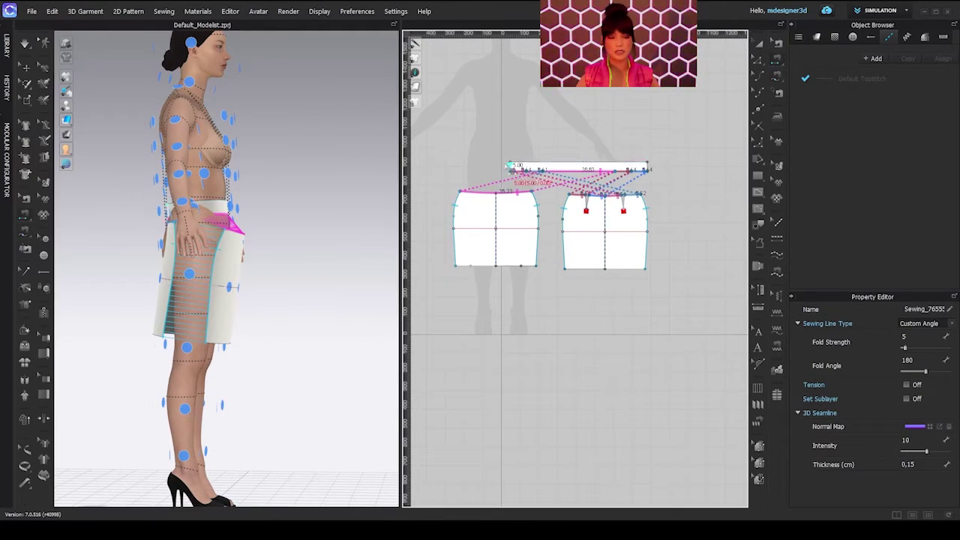
{"action": "left_click", "coordinate": [512, 166]}
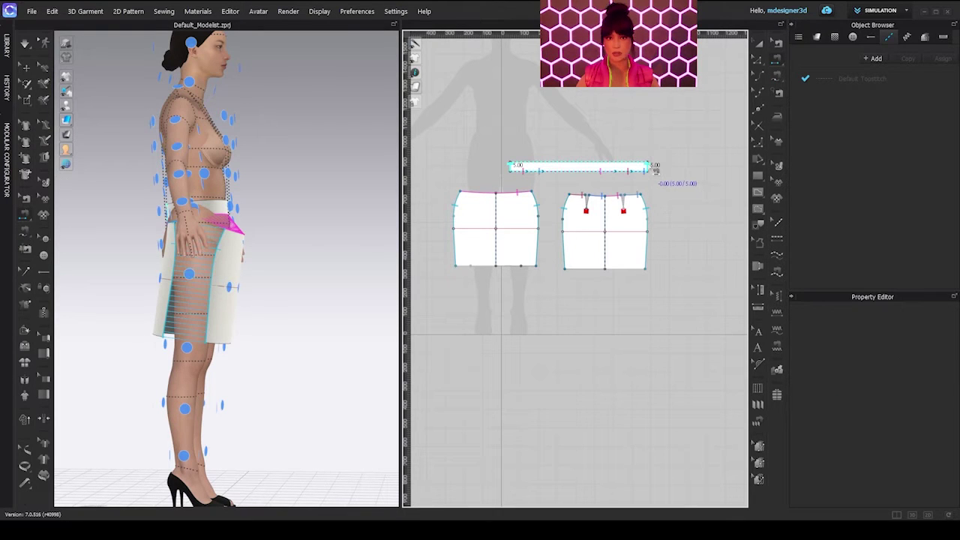
{"action": "left_click", "coordinate": [655, 169]}
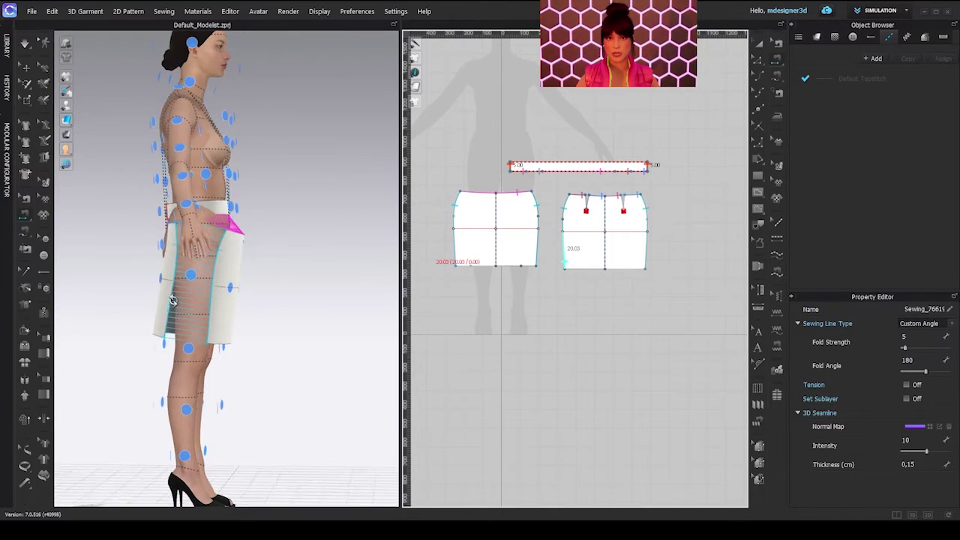
Step: Sew the two legs of the back skirt's dart together and simulate the garment so the skirt drapes on the avatar
{"action": "right_click_drag", "start_coordinate": [225, 304], "coordinate": [479, 300]}
{"action": "scroll", "coordinate": [617, 201], "scroll_direction": "up", "scroll_amount": 3}
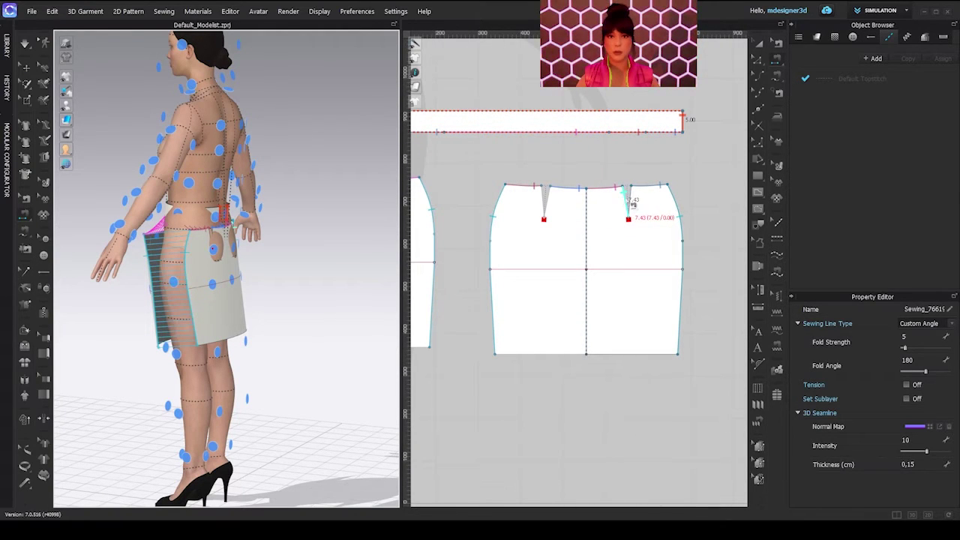
{"action": "left_click", "coordinate": [638, 198]}
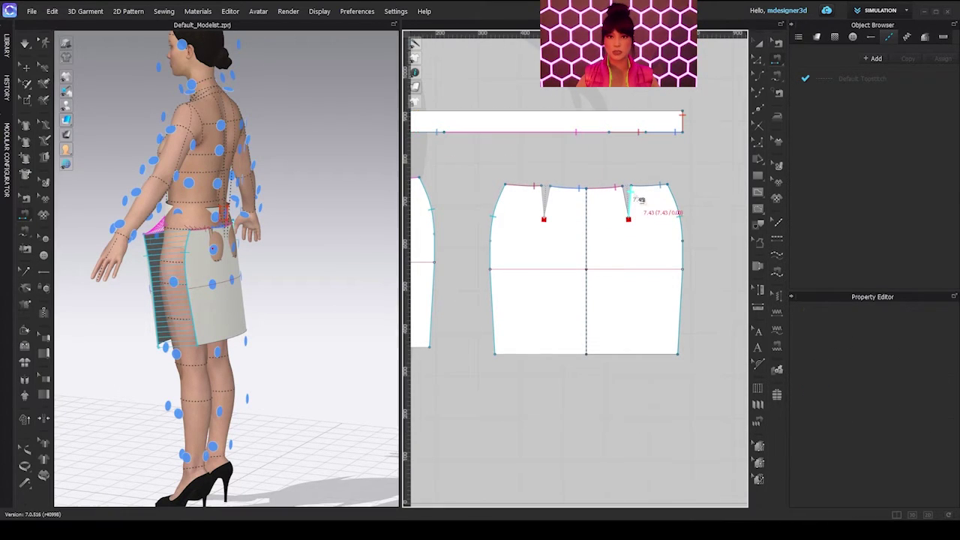
{"action": "left_click", "coordinate": [625, 196]}
{"action": "right_click_drag", "start_coordinate": [268, 285], "coordinate": [191, 279]}
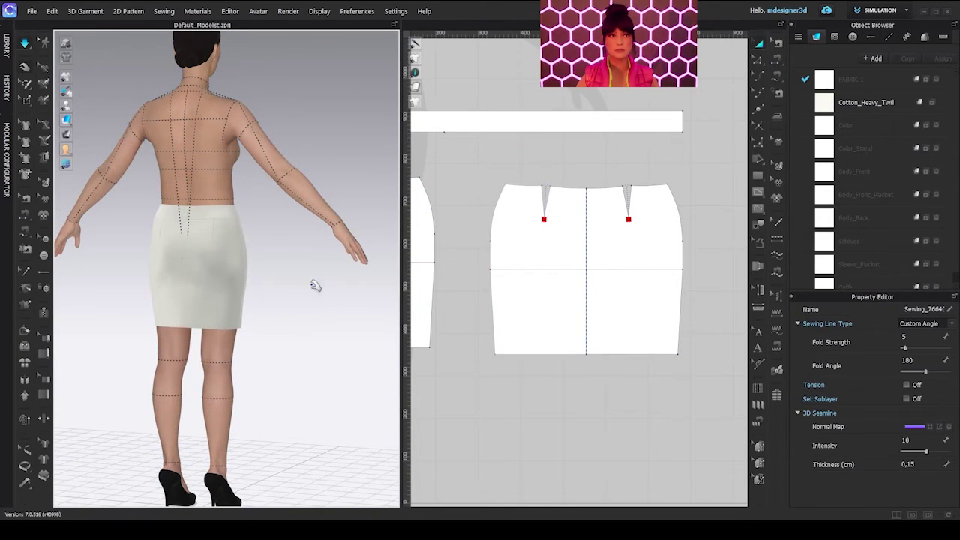
{"action": "right_click_drag", "start_coordinate": [310, 279], "coordinate": [122, 280]}
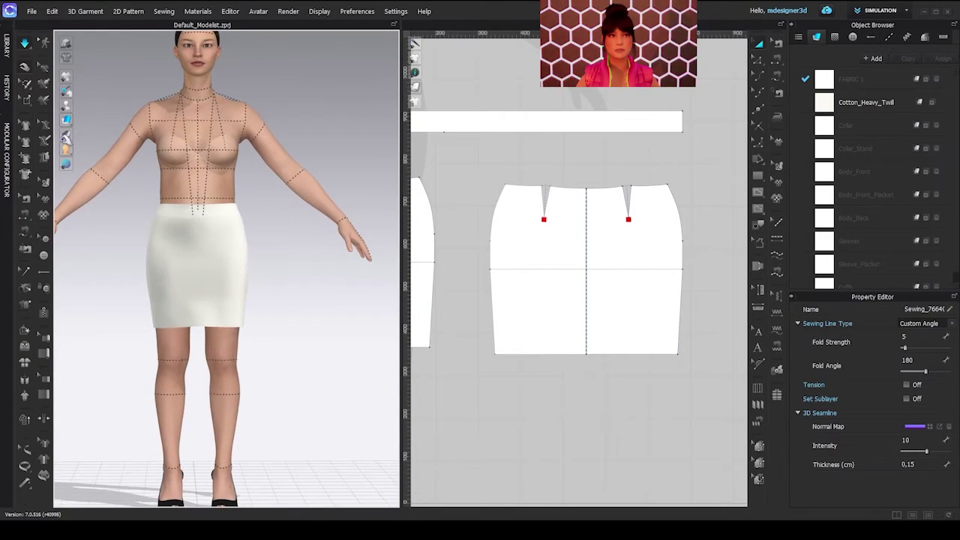
Step: Display the strain map on the simulated skirt and inspect the fit around the waist and hips
{"action": "mouse_move", "coordinate": [66, 134]}
{"action": "left_click", "coordinate": [96, 134]}
{"action": "mouse_move", "coordinate": [220, 275]}
{"action": "right_mouse_down"}
{"action": "mouse_move", "coordinate": [90, 280]}
{"action": "mouse_move", "coordinate": [212, 277]}
{"action": "right_mouse_up"}
{"action": "mouse_move", "coordinate": [159, 241]}
{"action": "right_mouse_down"}
{"action": "mouse_move", "coordinate": [223, 317]}
{"action": "mouse_move", "coordinate": [153, 239]}
{"action": "right_mouse_up"}
{"action": "mouse_move", "coordinate": [66, 134]}
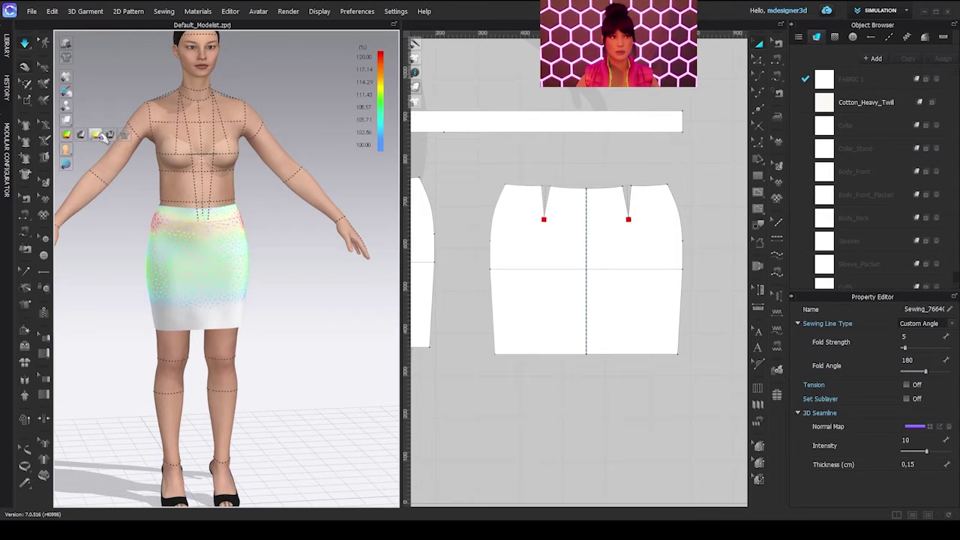
{"action": "right_click_drag", "start_coordinate": [199, 258], "coordinate": [233, 233]}
{"action": "right_click_drag", "start_coordinate": [154, 238], "coordinate": [271, 294]}
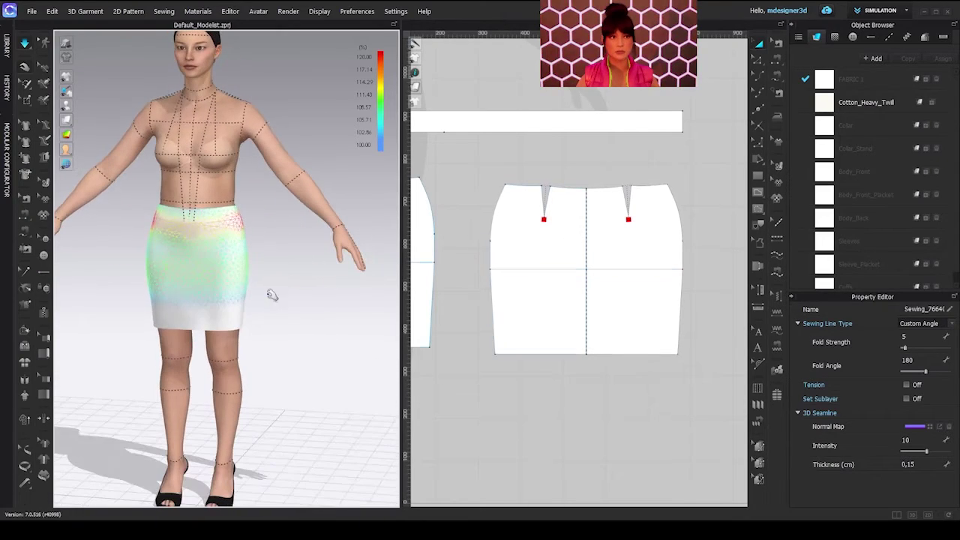
{"action": "right_click_drag", "start_coordinate": [153, 227], "coordinate": [338, 319]}
Step: Examine the hem points of the front skirt and the centre line of the back skirt in the 2D patterns
{"action": "key", "text": "2"}
{"action": "scroll", "coordinate": [554, 324], "scroll_direction": "down", "scroll_amount": 5}
{"action": "middle_click_drag", "start_coordinate": [555, 326], "coordinate": [577, 251]}
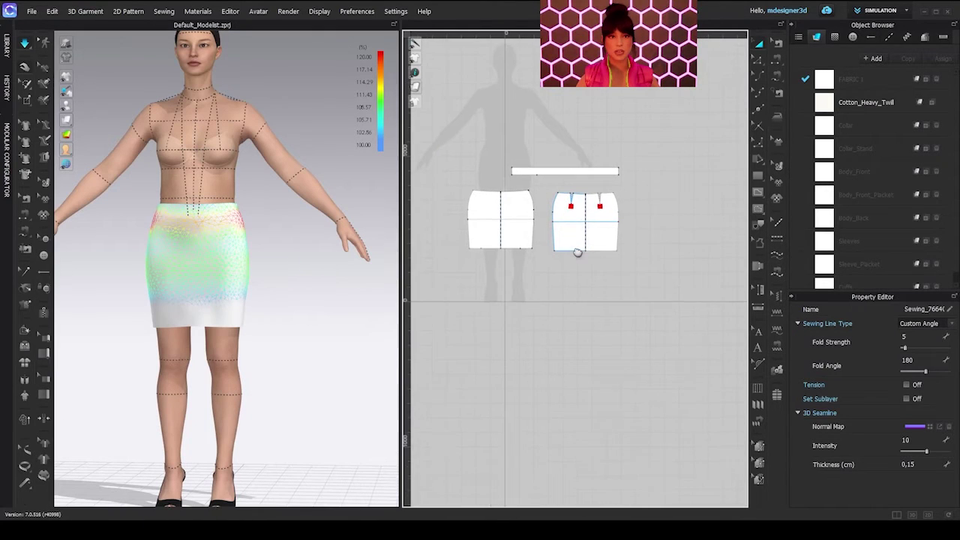
{"action": "left_click", "coordinate": [514, 257]}
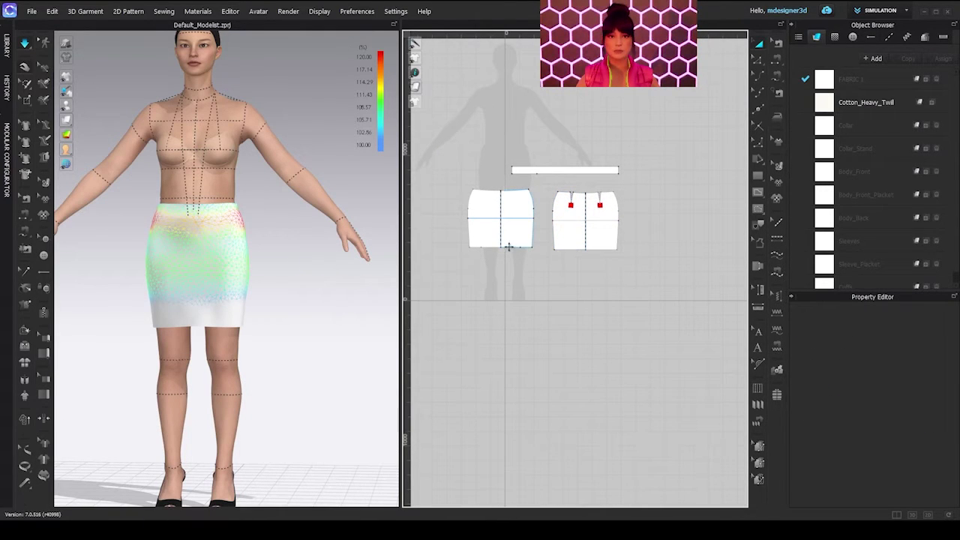
{"action": "key", "text": "z"}
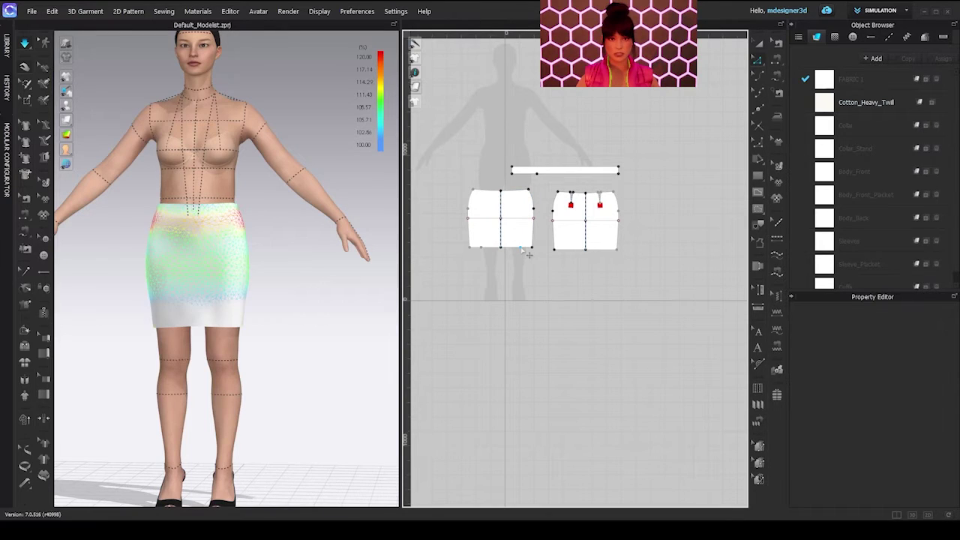
{"action": "left_click", "coordinate": [522, 248]}
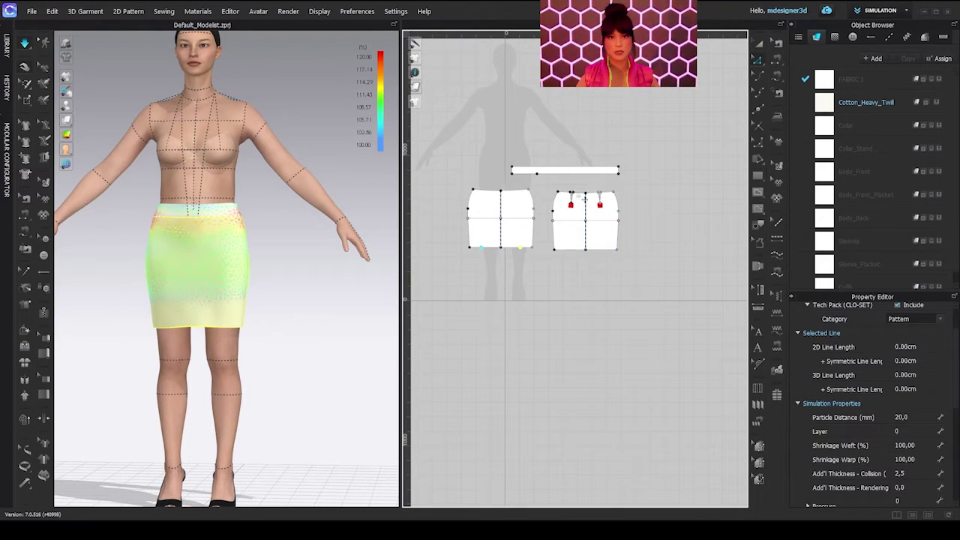
{"action": "scroll", "coordinate": [582, 242], "scroll_direction": "up", "scroll_amount": 2}
{"action": "left_click", "coordinate": [591, 237]}
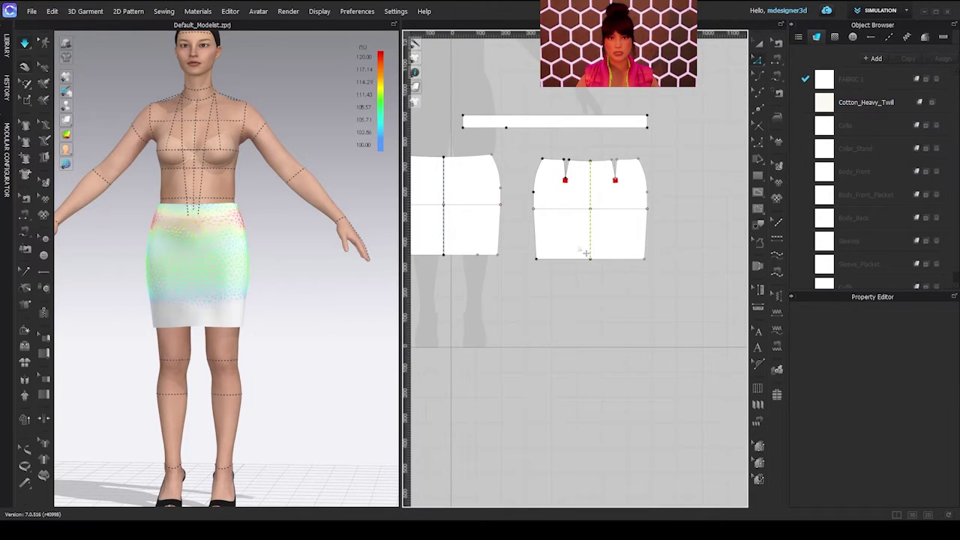
{"action": "scroll", "coordinate": [583, 192], "scroll_direction": "up", "scroll_amount": 5}
{"action": "scroll", "coordinate": [593, 192], "scroll_direction": "down", "scroll_amount": 3}
{"action": "scroll", "coordinate": [594, 193], "scroll_direction": "down", "scroll_amount": 1}
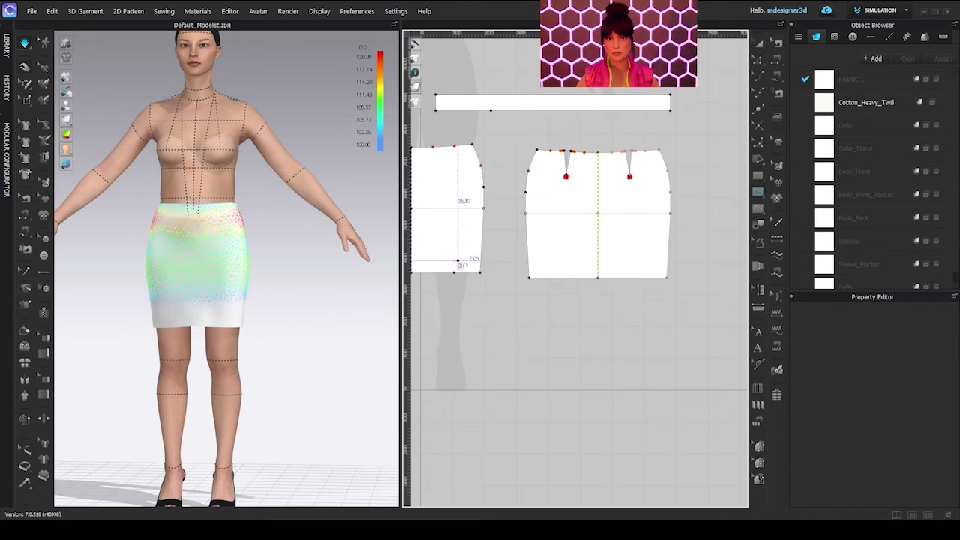
{"action": "right_click_drag", "start_coordinate": [240, 381], "coordinate": [245, 381]}
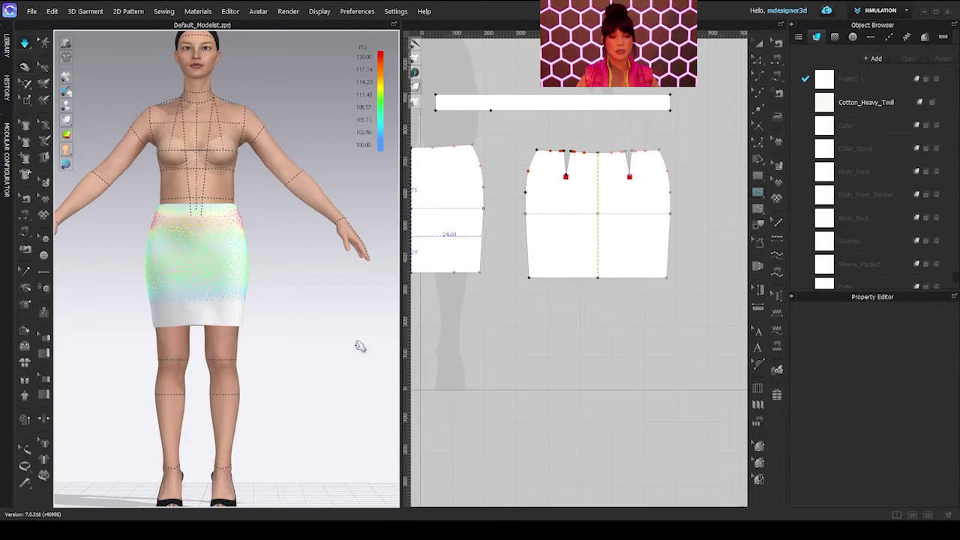
{"action": "scroll", "coordinate": [524, 232], "scroll_direction": "down", "scroll_amount": 2}
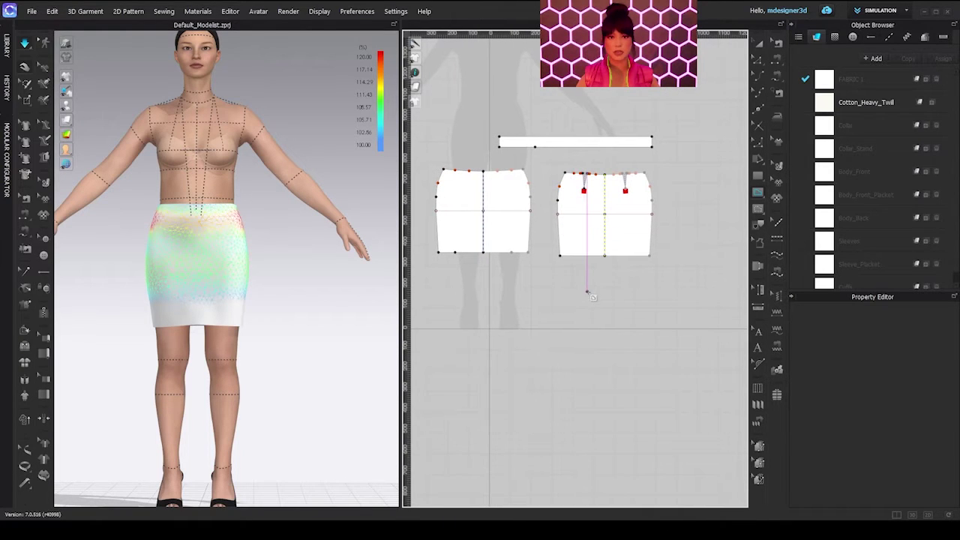
{"action": "right_click_drag", "start_coordinate": [264, 207], "coordinate": [207, 318]}
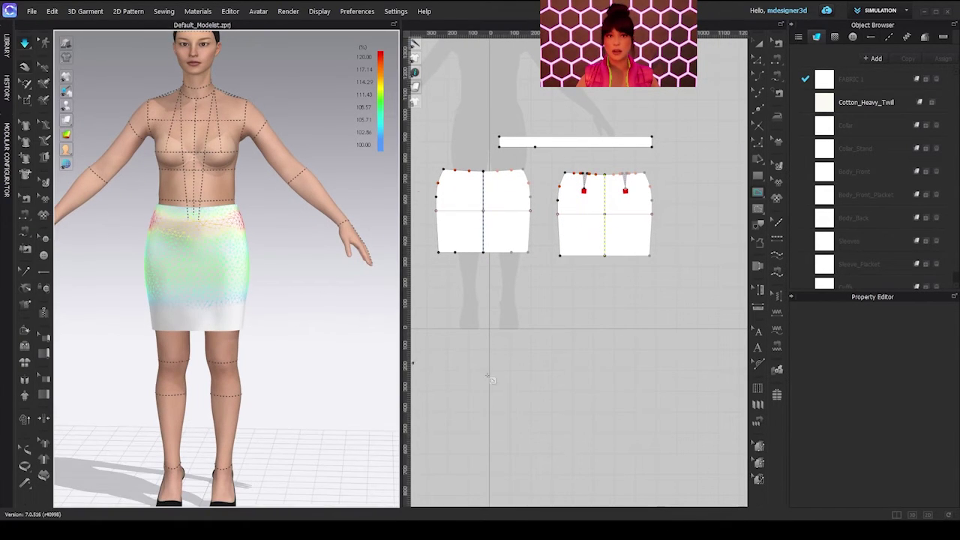
Step: Switch to the reference photo of the tweed skirt suit and compare its skirt with the draped one
{"action": "left_click", "coordinate": [576, 530]}
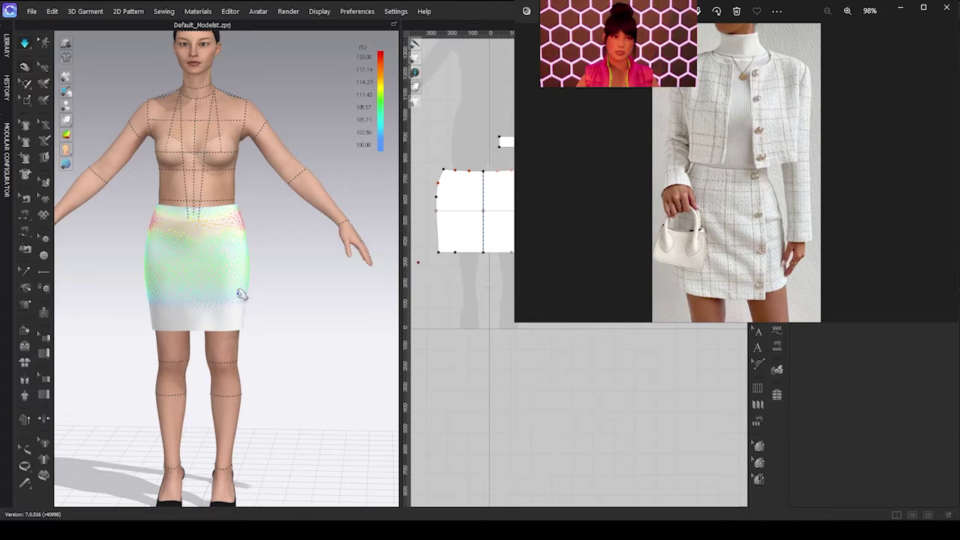
{"action": "left_click", "coordinate": [900, 7]}
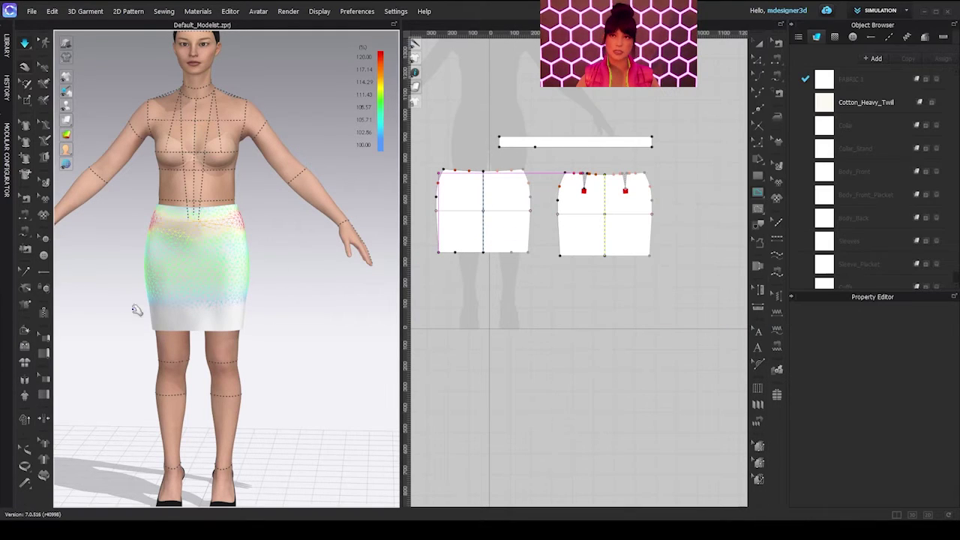
{"action": "scroll", "coordinate": [240, 330], "scroll_direction": "up", "scroll_amount": 3}
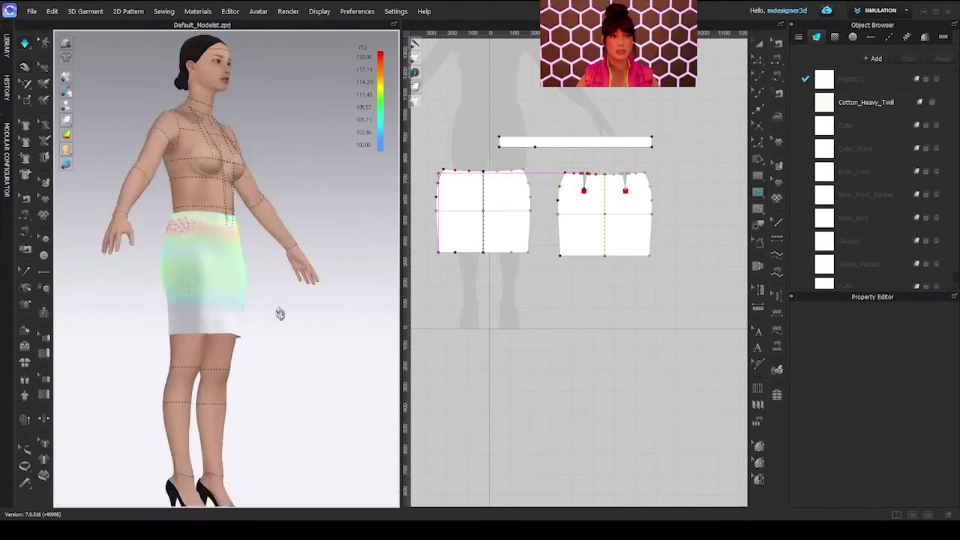
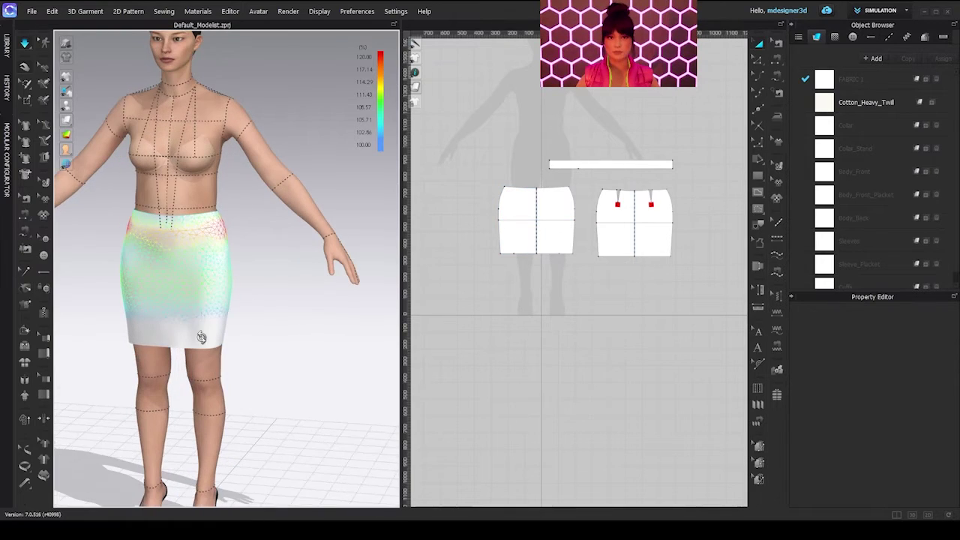
{"action": "left_click", "coordinate": [559, 530]}
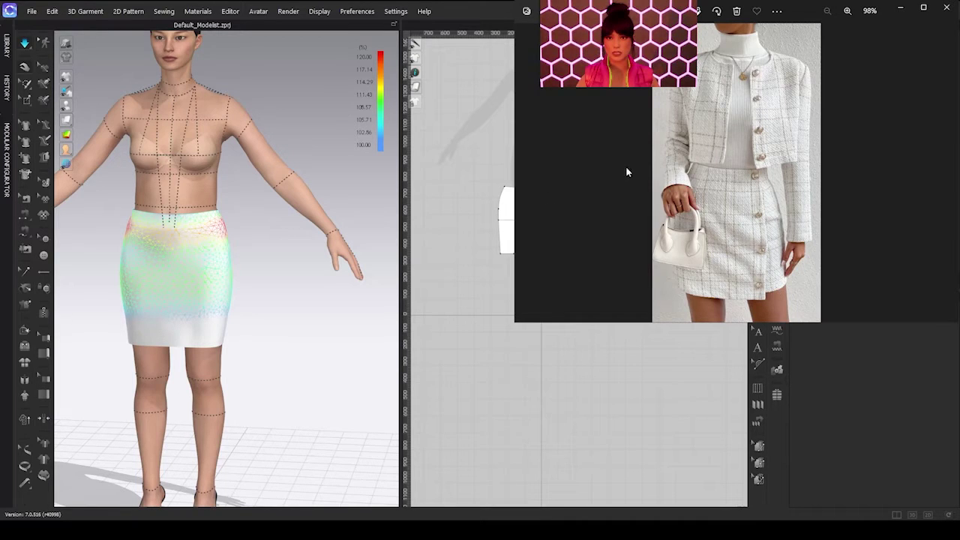
{"action": "left_click", "coordinate": [455, 335]}
Step: Duplicate the front skirt panel and place the copy directly below the original
{"action": "left_click", "coordinate": [513, 200]}
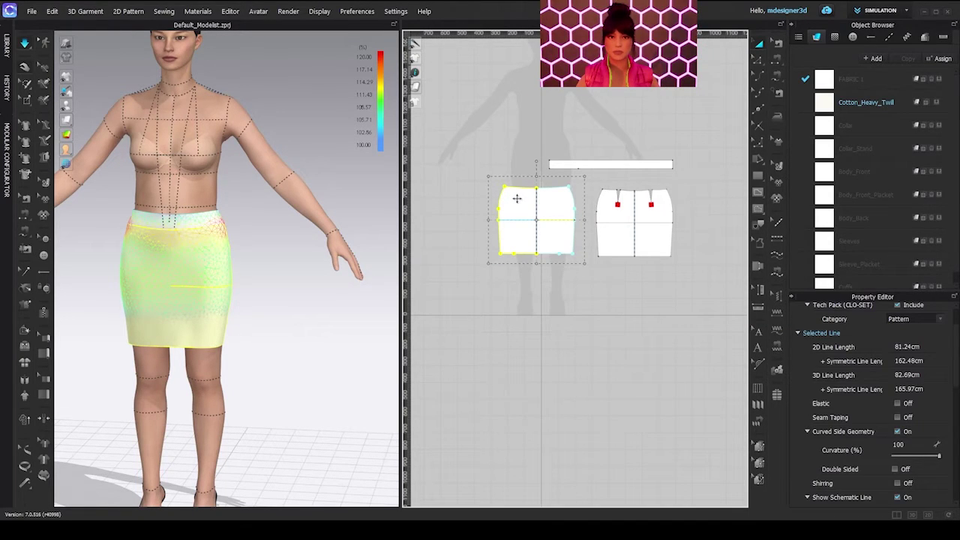
{"action": "key", "text": "ctrl+v"}
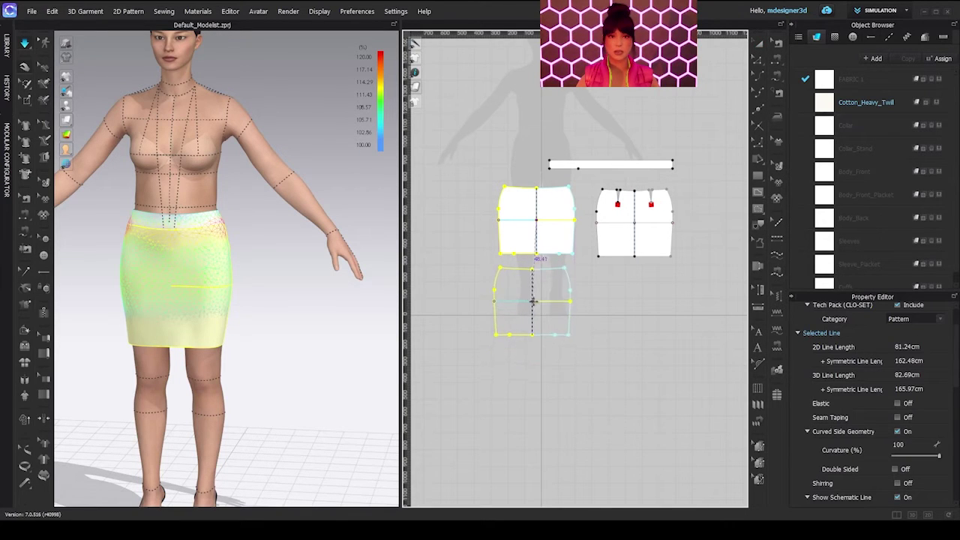
{"action": "left_click", "coordinate": [536, 300]}
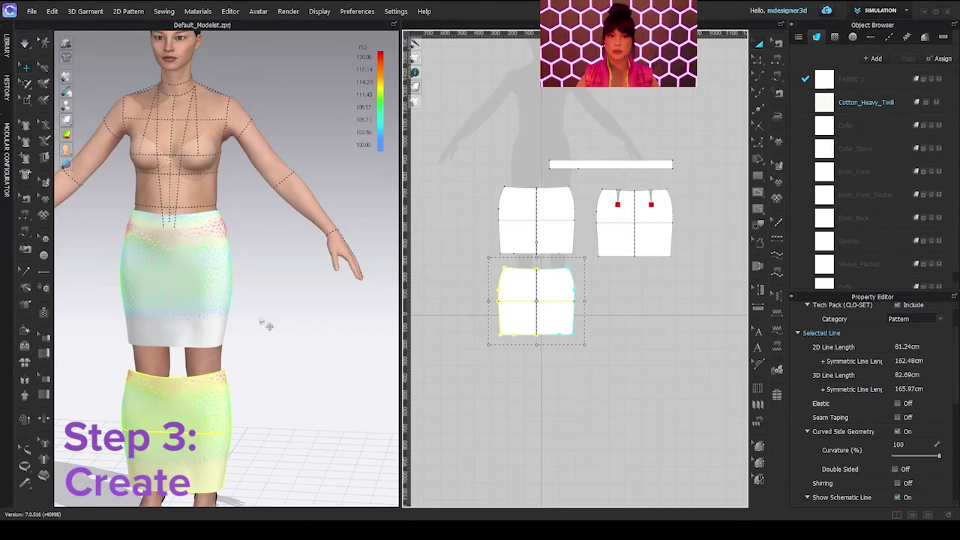
Step: Check the length of the hem segment between the hem point and the side edge on both front panels
{"action": "scroll", "coordinate": [564, 232], "scroll_direction": "up", "scroll_amount": 3}
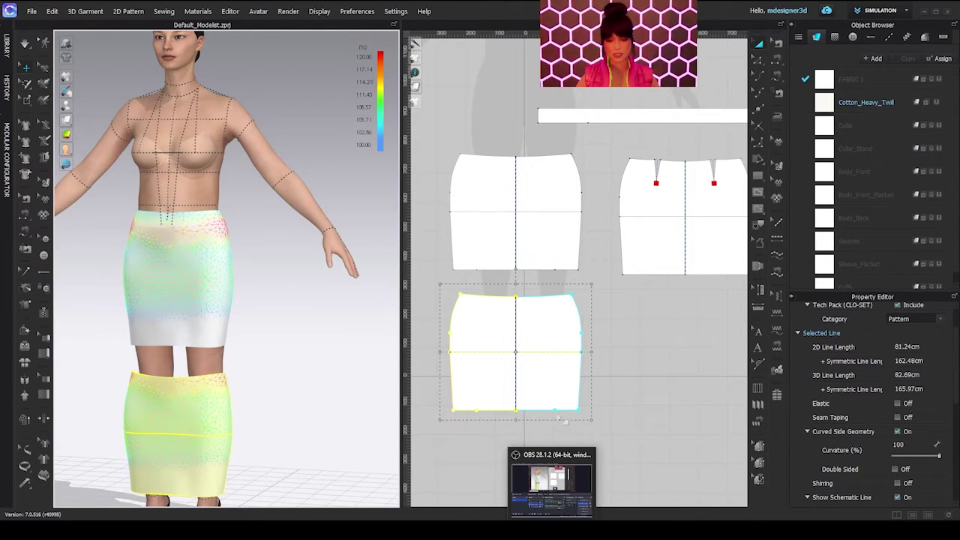
{"action": "left_click", "coordinate": [615, 275]}
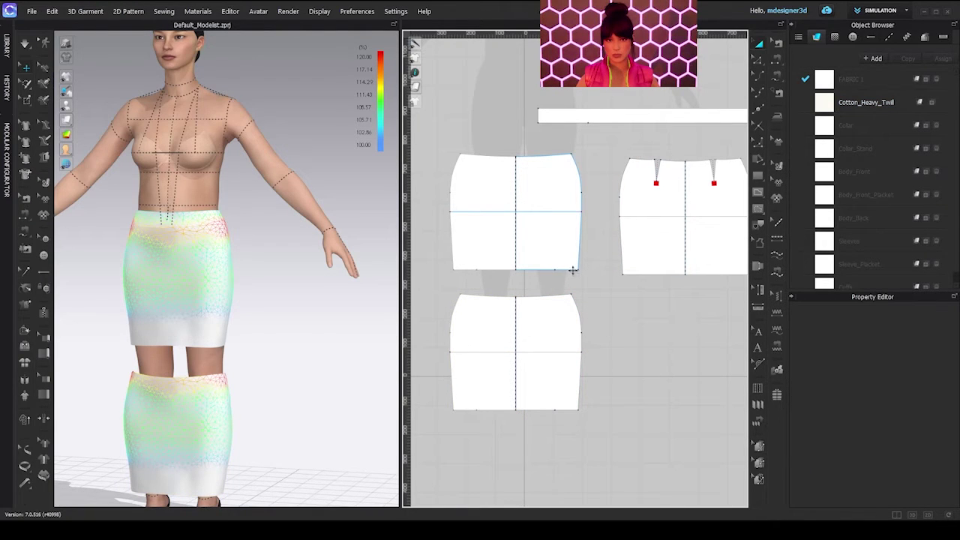
{"action": "key", "text": "z"}
{"action": "left_click", "coordinate": [572, 270]}
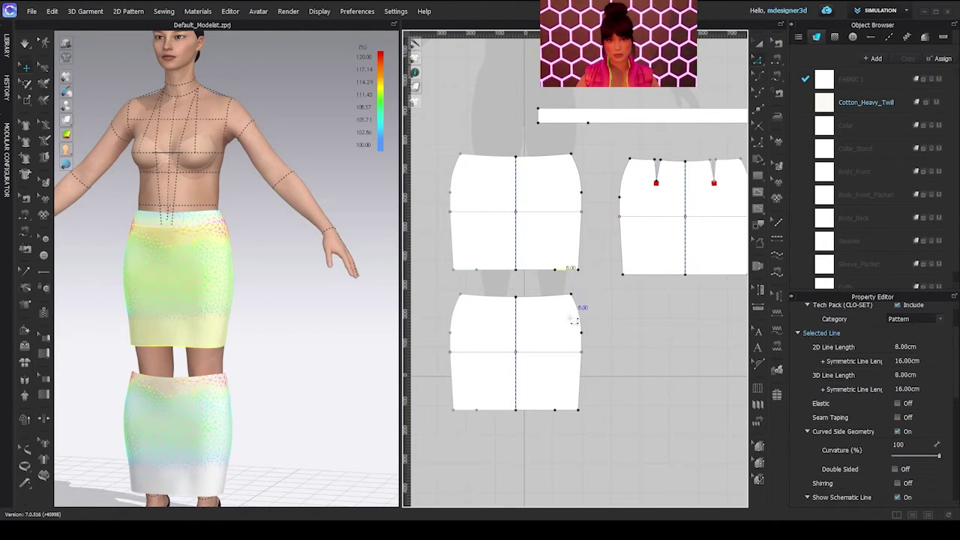
{"action": "left_click", "coordinate": [570, 417]}
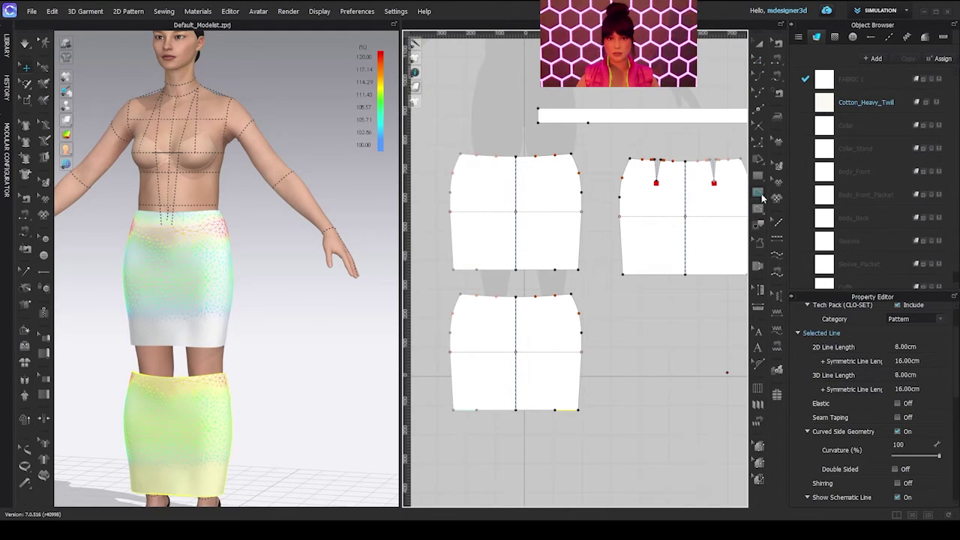
Step: Draw a vertical internal line about 39.5 cm long on the copied front panel, from the hem point up to the waist edge
{"action": "left_click", "coordinate": [756, 194]}
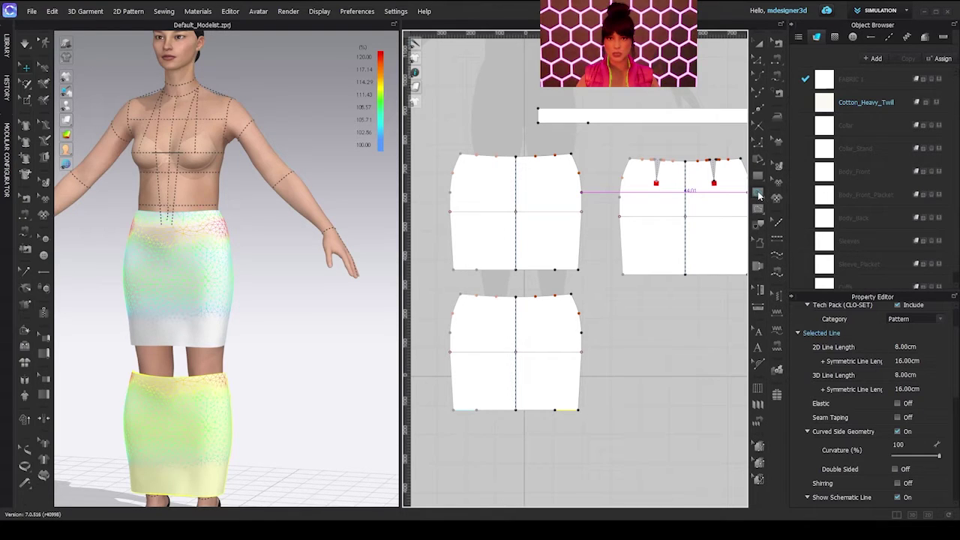
{"action": "left_click", "coordinate": [559, 413]}
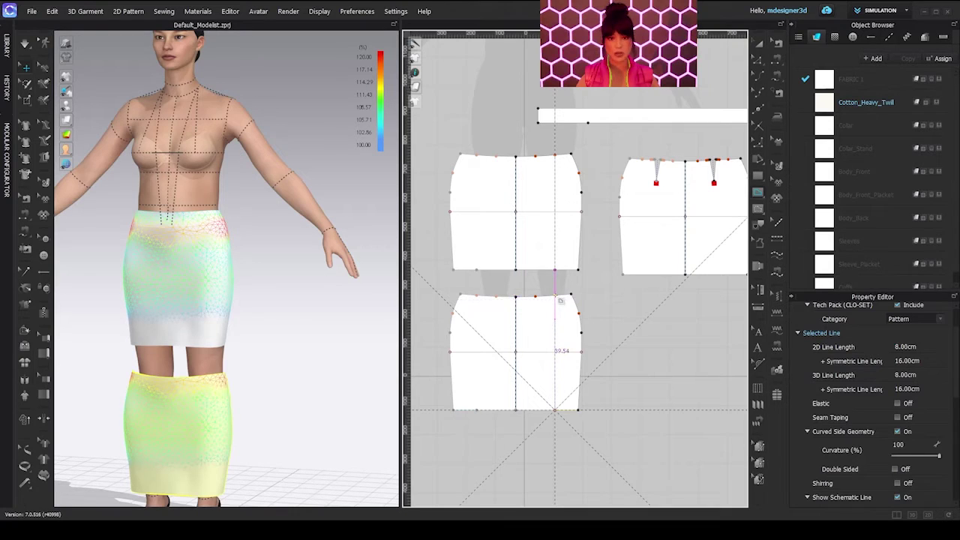
{"action": "double_click", "coordinate": [556, 297]}
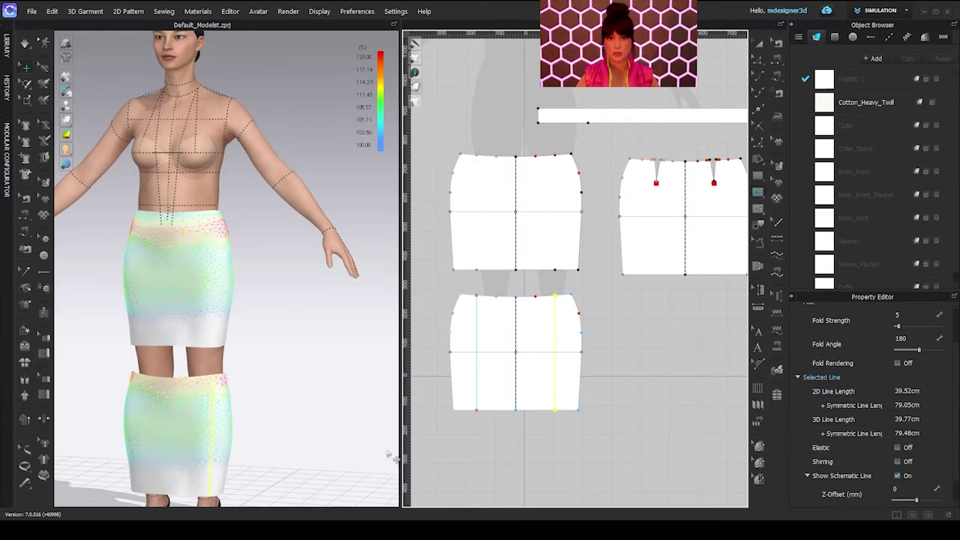
{"action": "middle_click_drag", "start_coordinate": [565, 390], "coordinate": [610, 322]}
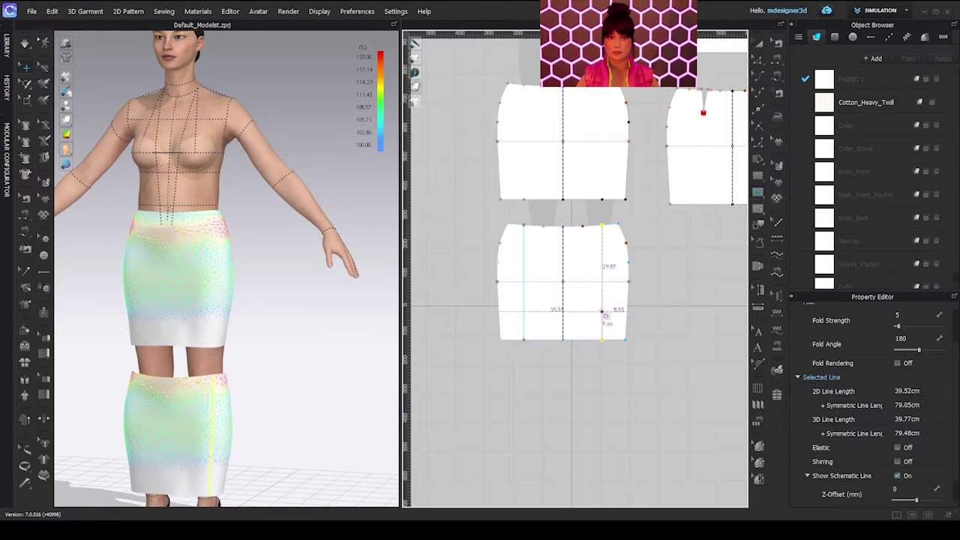
Step: Try to cut the copied front panel along its right-hand vertical internal line while symmetric editing is still active
{"action": "key", "text": "z"}
{"action": "right_click", "coordinate": [603, 270]}
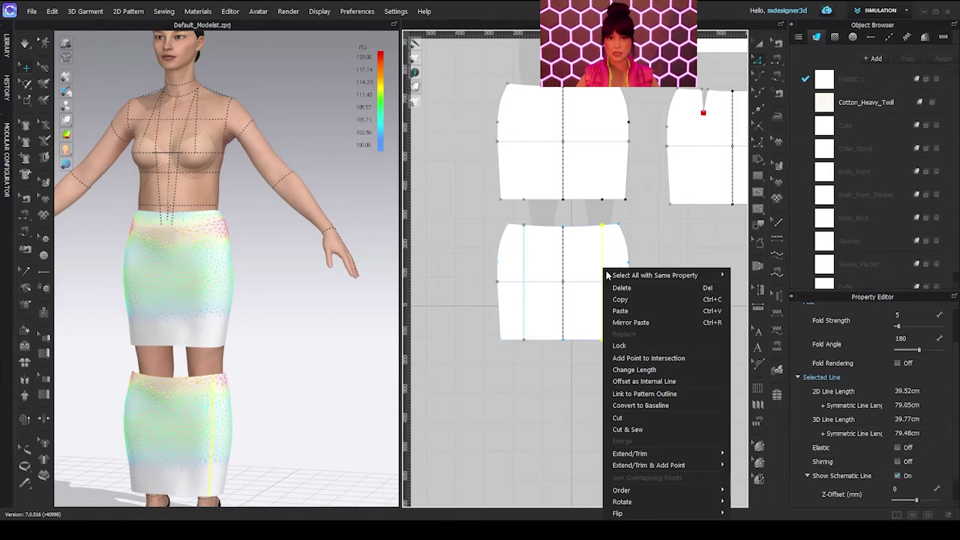
{"action": "left_click", "coordinate": [647, 418]}
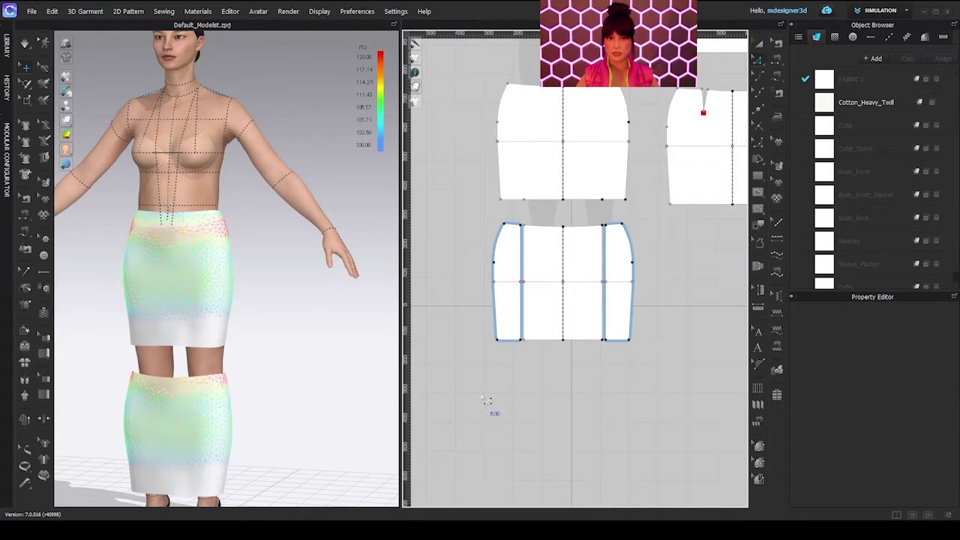
{"action": "key", "text": "ctrl+z"}
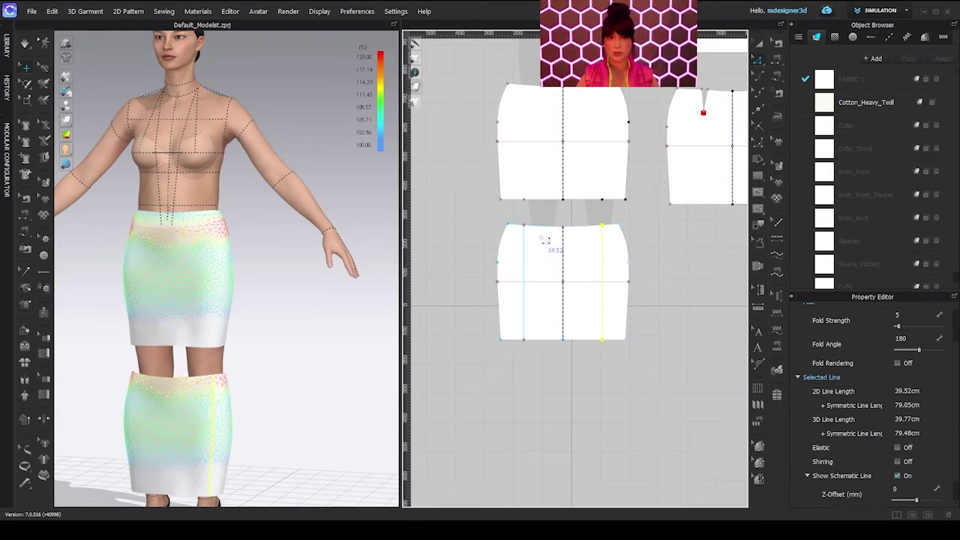
Step: Remove linked editing from the copied panel's centre line and delete both halves of its horizontal internal line
{"action": "right_click", "coordinate": [564, 303]}
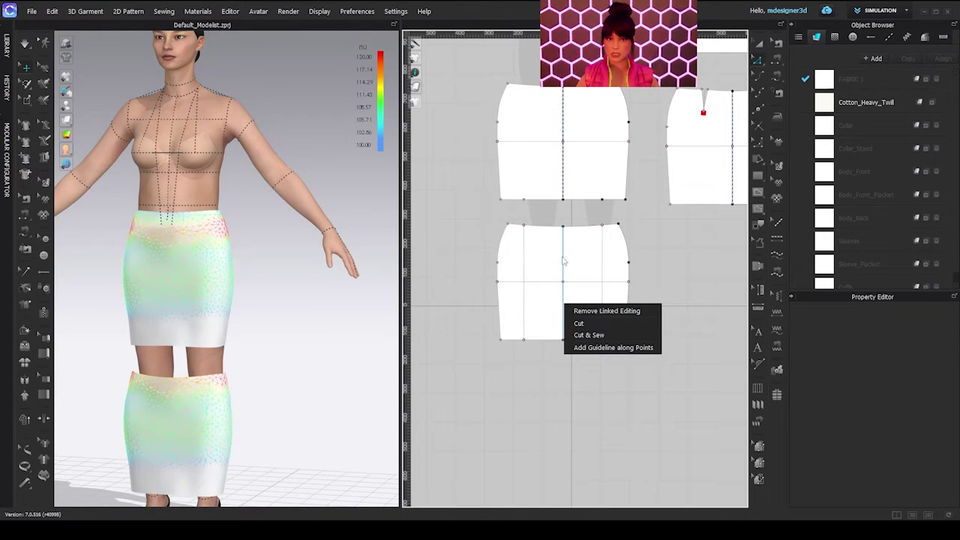
{"action": "left_click", "coordinate": [620, 310]}
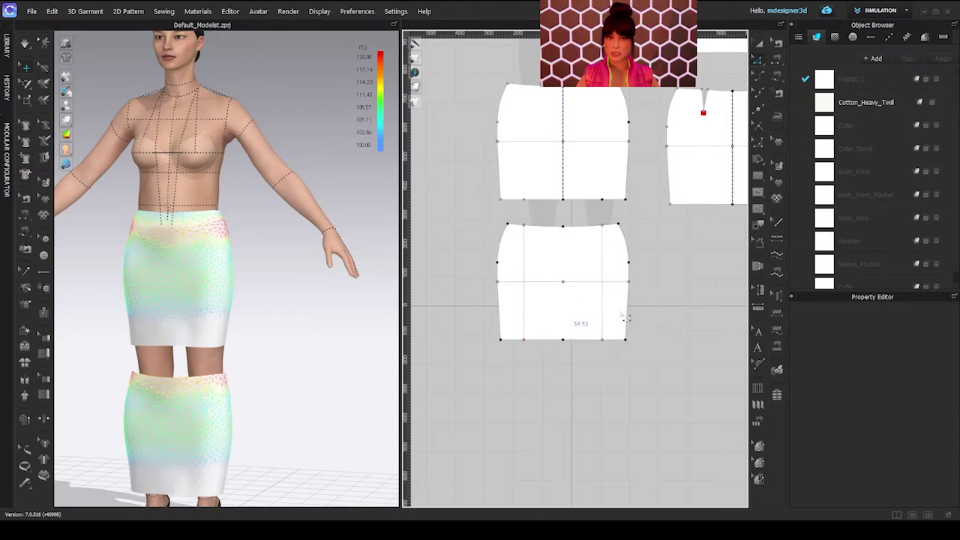
{"action": "left_click", "coordinate": [588, 282]}
{"action": "key", "text": "Delete"}
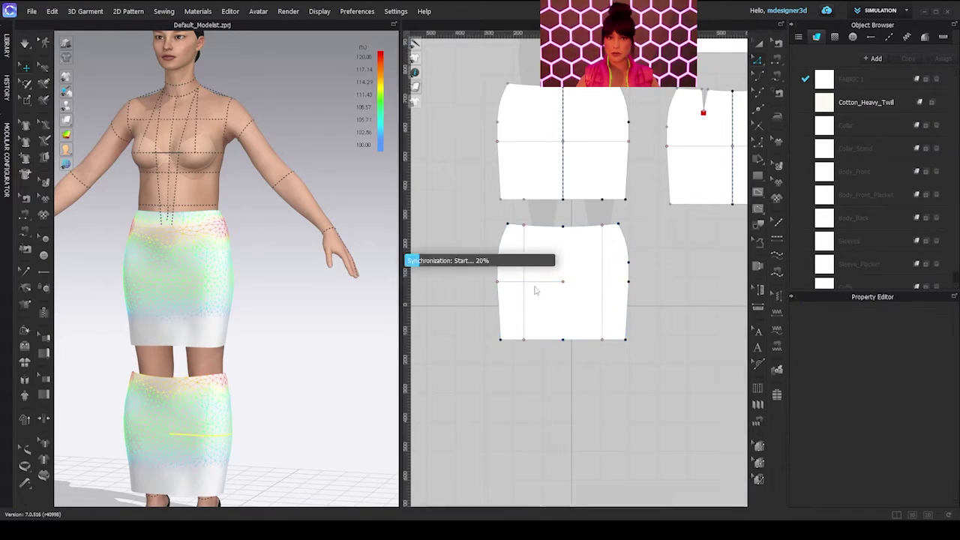
{"action": "left_click", "coordinate": [541, 282]}
{"action": "key", "text": "Delete"}
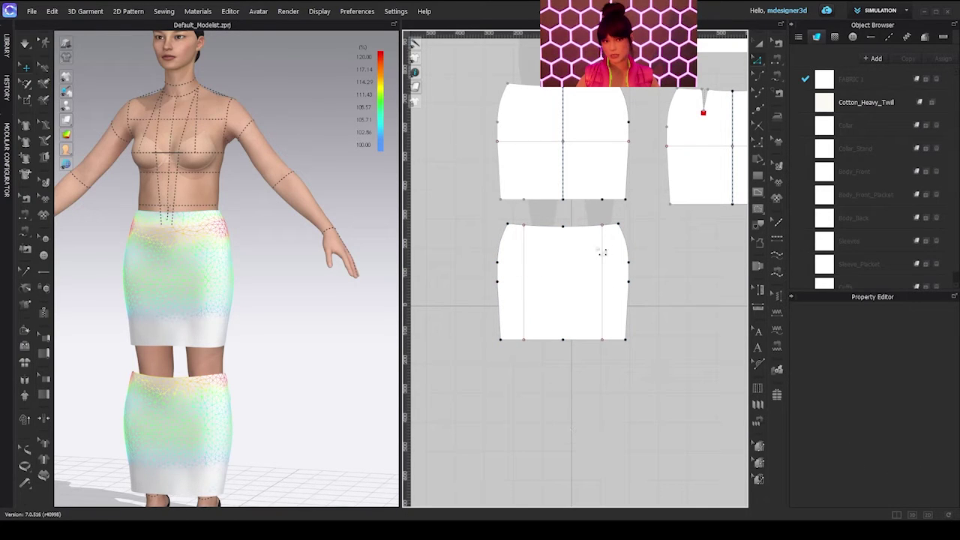
Step: Cut the copied panel along its right-hand vertical internal line and delete the narrow side piece
{"action": "right_click", "coordinate": [604, 277]}
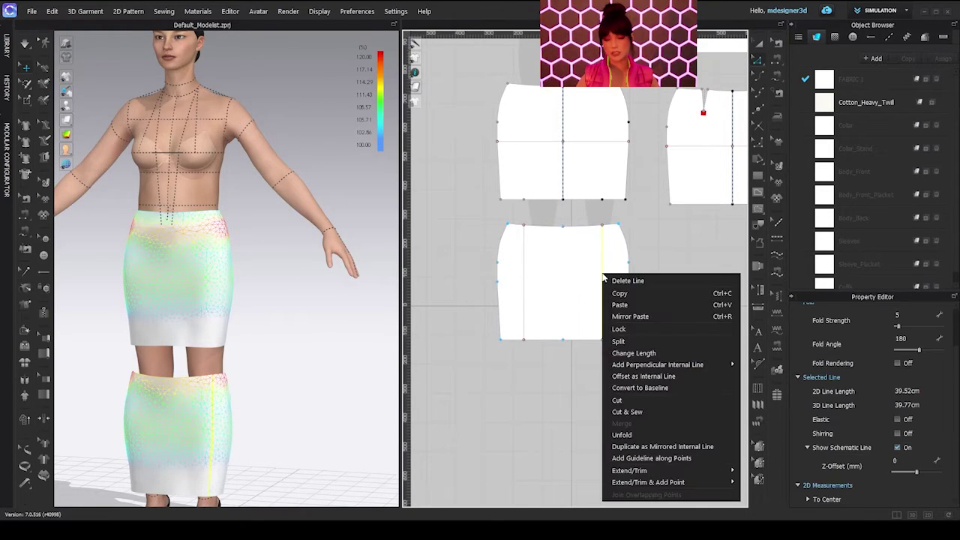
{"action": "left_click", "coordinate": [629, 399]}
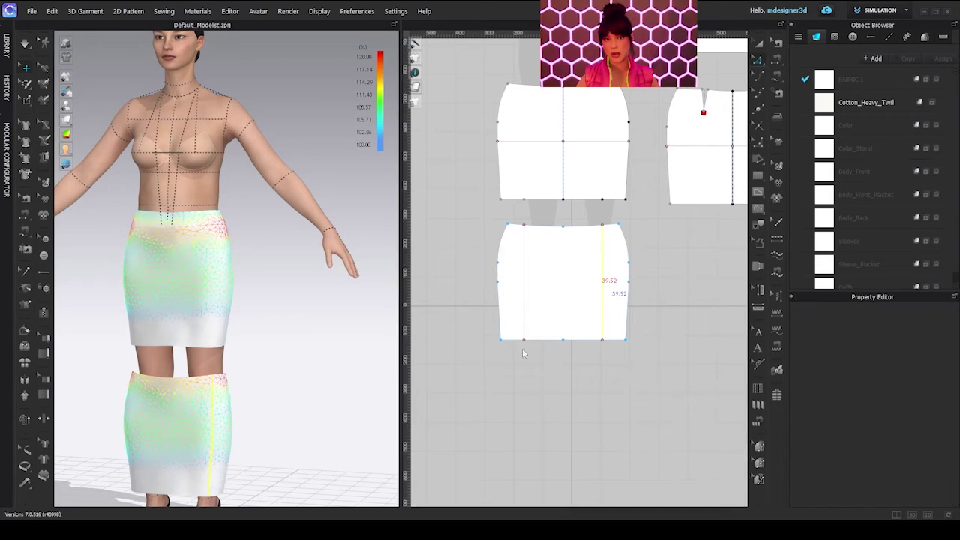
{"action": "left_click", "coordinate": [629, 270]}
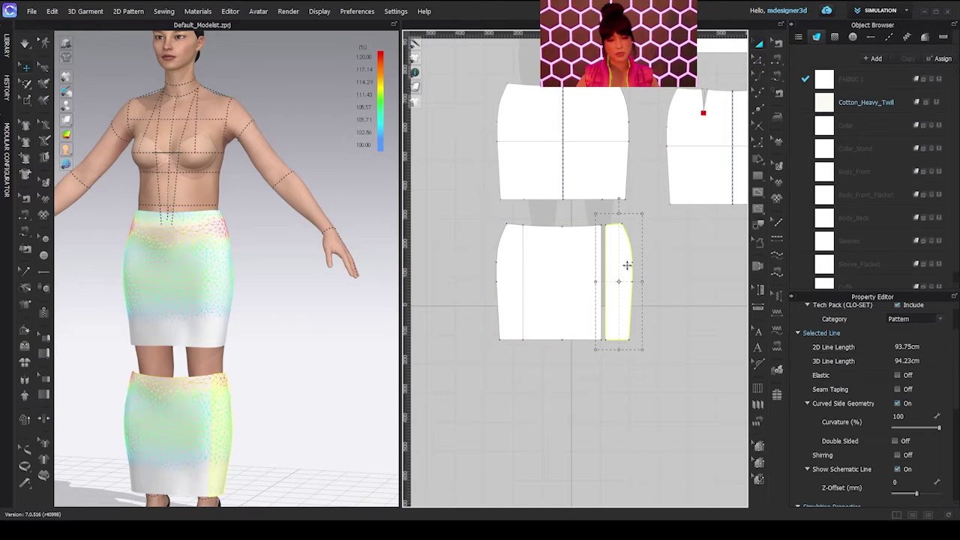
{"action": "key", "text": "Delete"}
Step: Move the remaining copied panel farther down, away from the original front panel
{"action": "left_click", "coordinate": [585, 302]}
{"action": "middle_click_drag", "start_coordinate": [584, 302], "coordinate": [598, 248]}
{"action": "left_click_drag", "start_coordinate": [585, 241], "coordinate": [590, 285]}
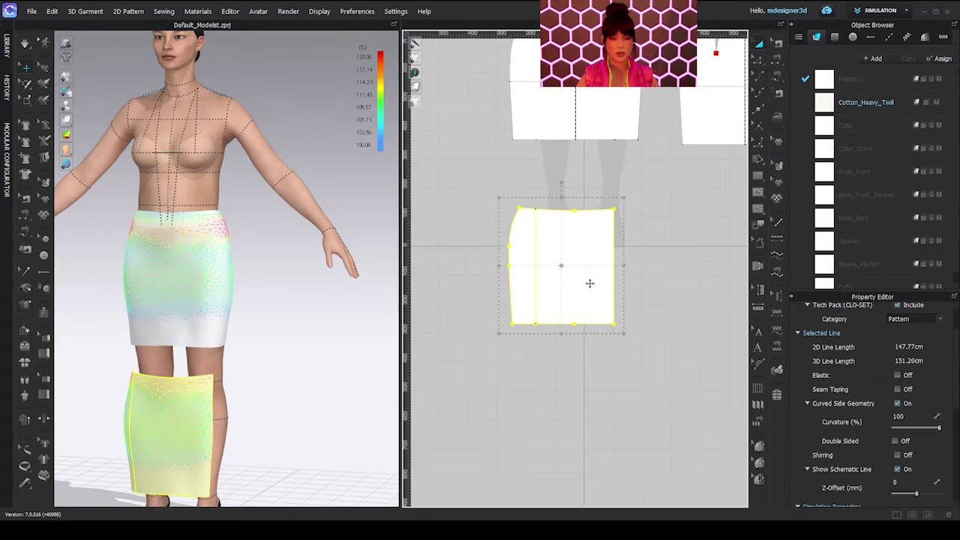
{"action": "scroll", "coordinate": [629, 296], "scroll_direction": "down", "scroll_amount": 2}
{"action": "middle_click_drag", "start_coordinate": [628, 295], "coordinate": [620, 411]}
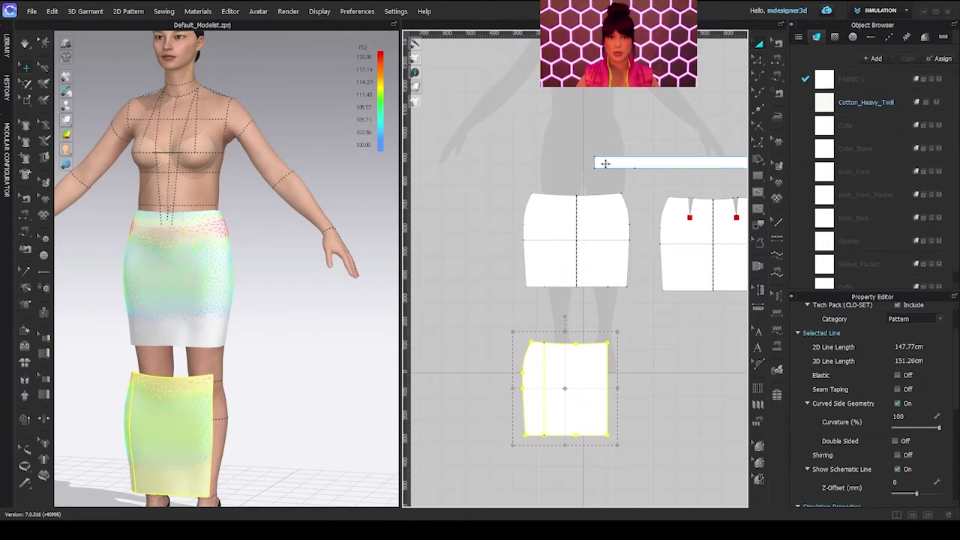
Step: Offset both waist edge segments of the copied panel outward by 5 cm, with the side segment type set to Extend
{"action": "left_click", "coordinate": [605, 163]}
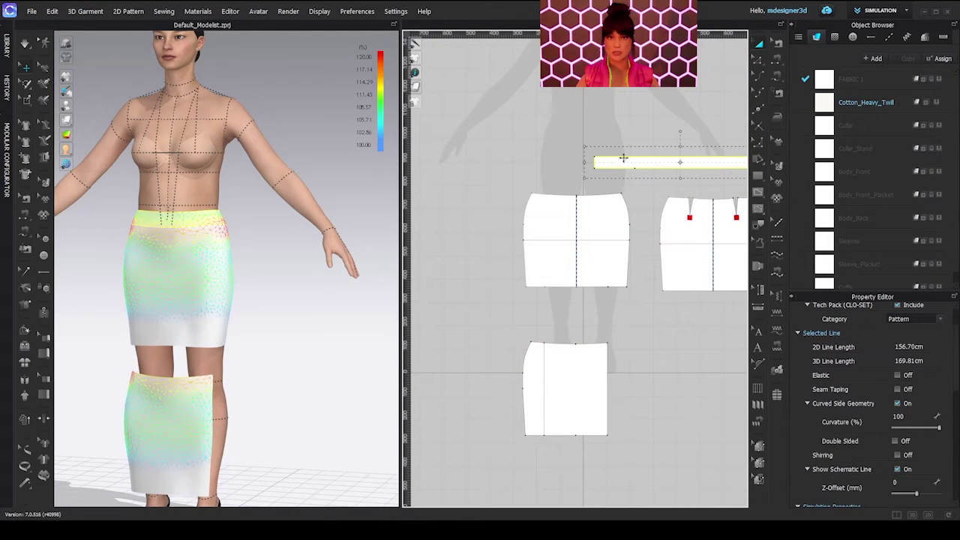
{"action": "left_click", "coordinate": [564, 344]}
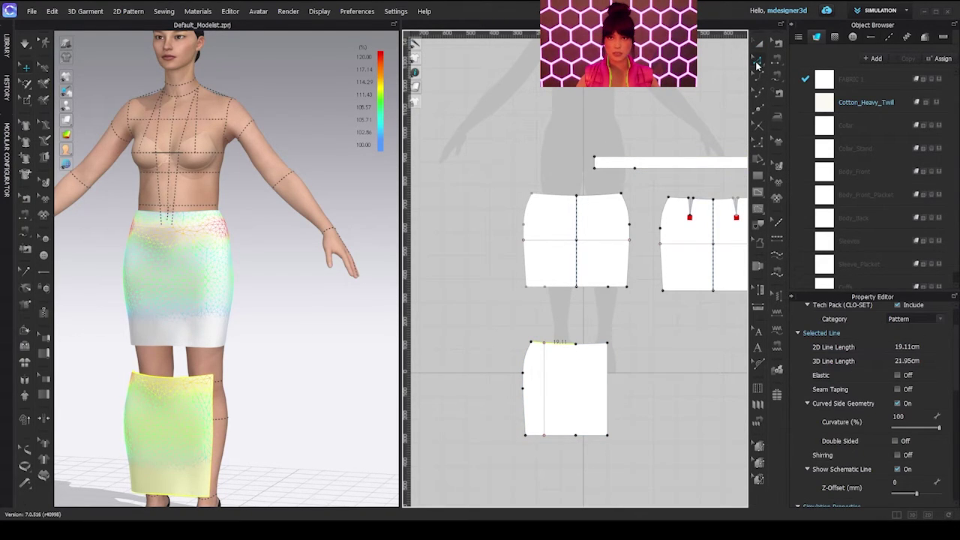
{"action": "left_click", "coordinate": [591, 344], "text": "shift"}
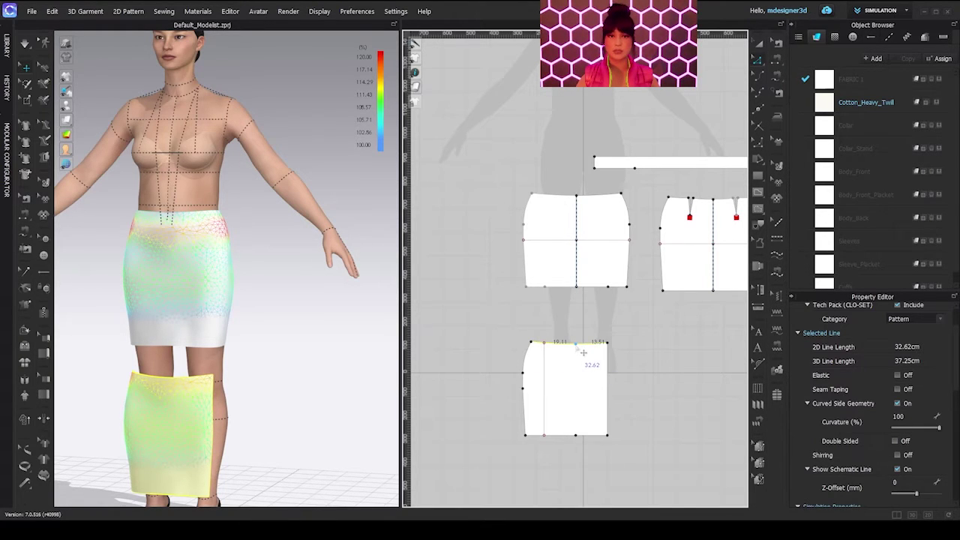
{"action": "right_click", "coordinate": [586, 349]}
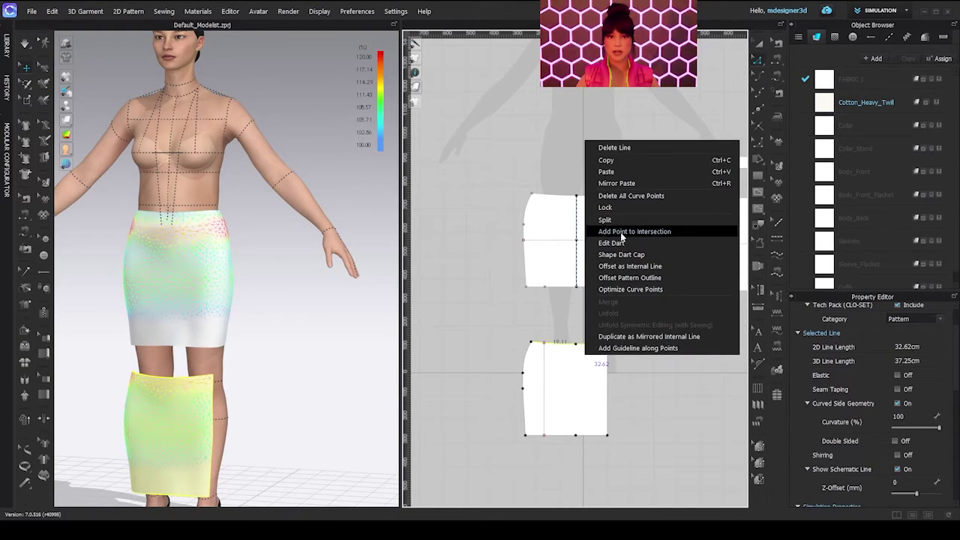
{"action": "left_click", "coordinate": [633, 282]}
{"action": "left_click_drag", "start_coordinate": [518, 139], "coordinate": [371, 134]}
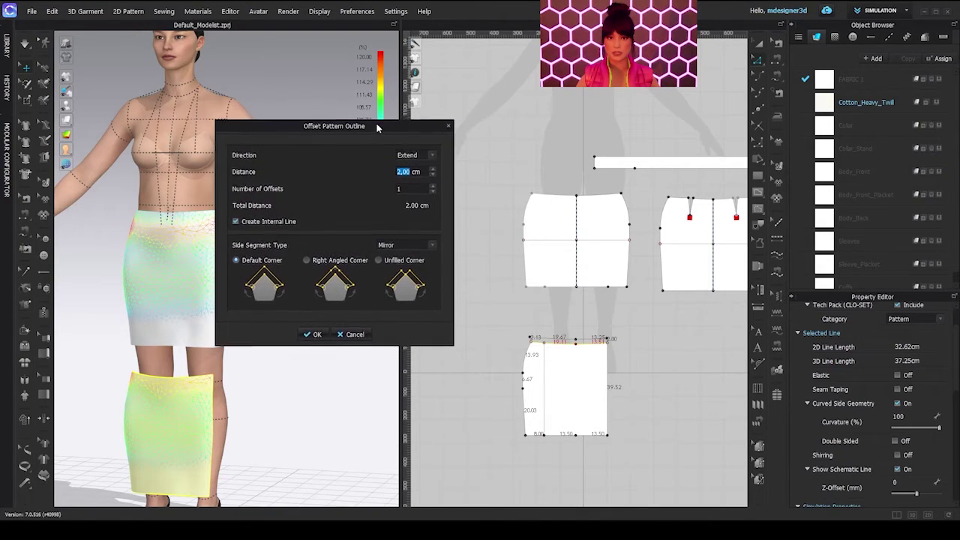
{"action": "left_click", "coordinate": [432, 256]}
{"action": "left_click", "coordinate": [431, 252]}
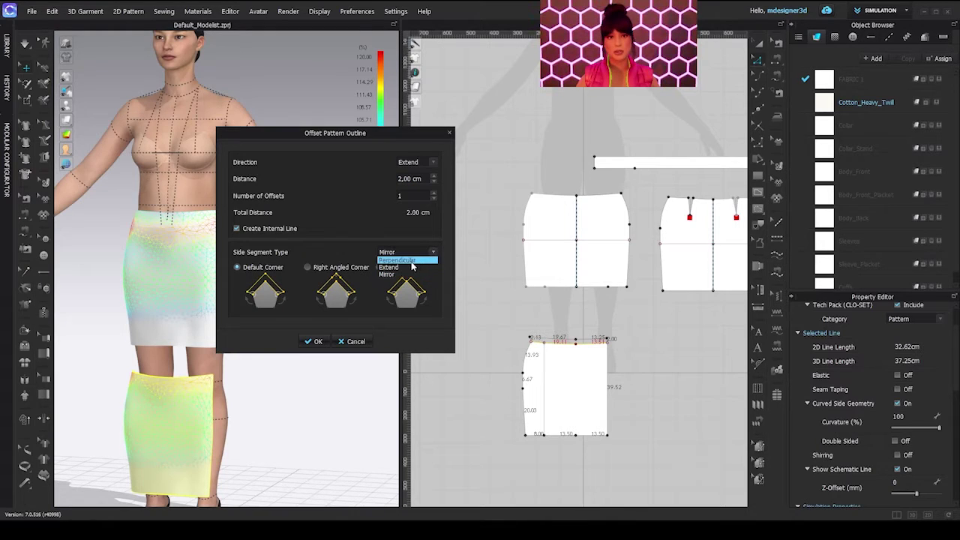
{"action": "left_click", "coordinate": [411, 268]}
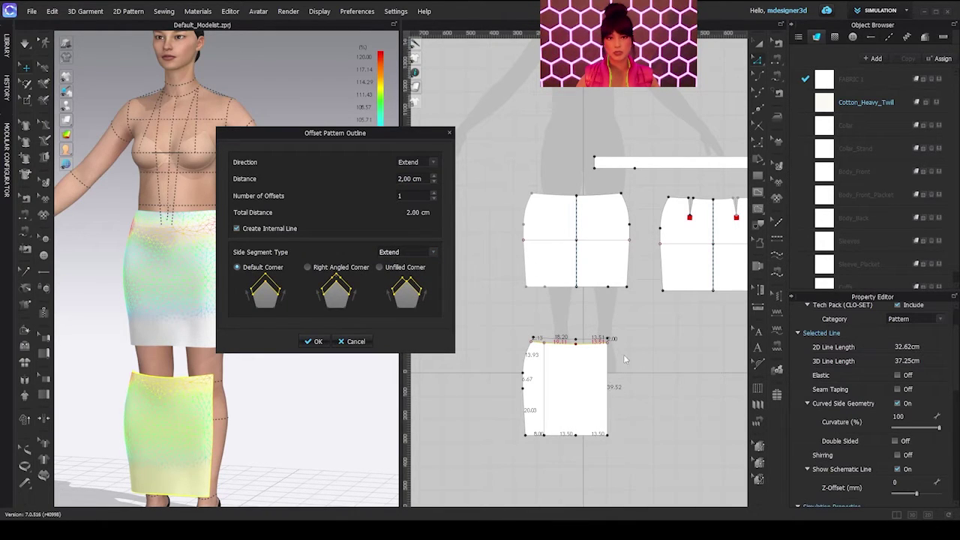
{"action": "left_click", "coordinate": [409, 179]}
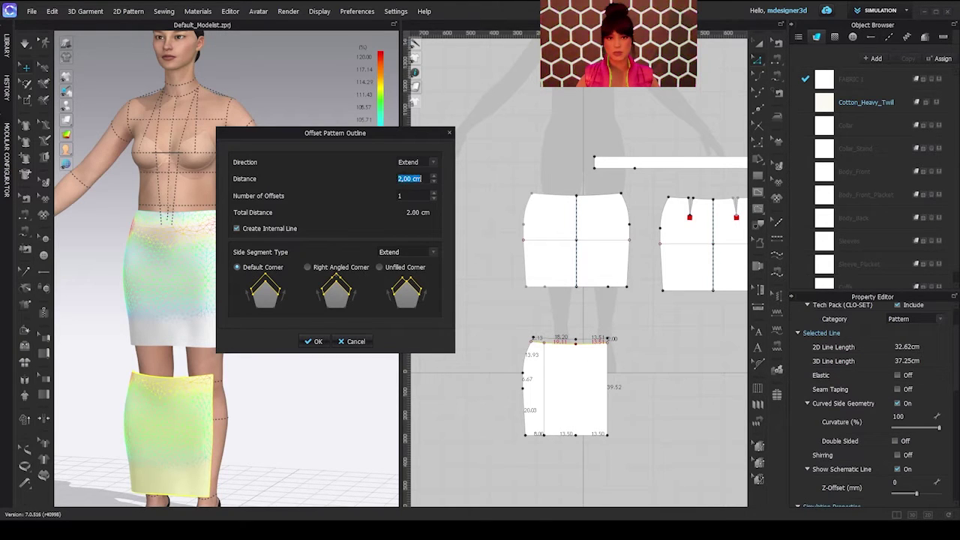
{"action": "type", "text": "5"}
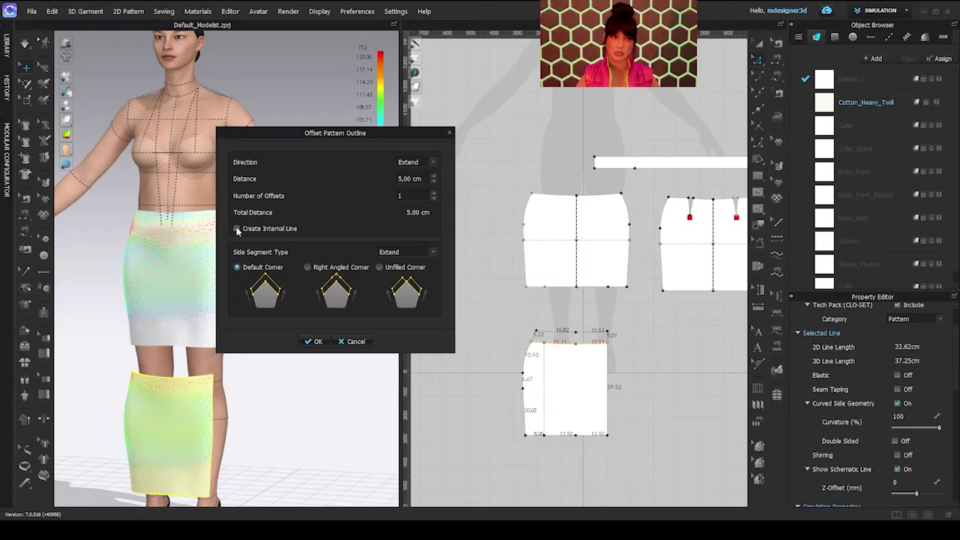
{"action": "left_click", "coordinate": [313, 342]}
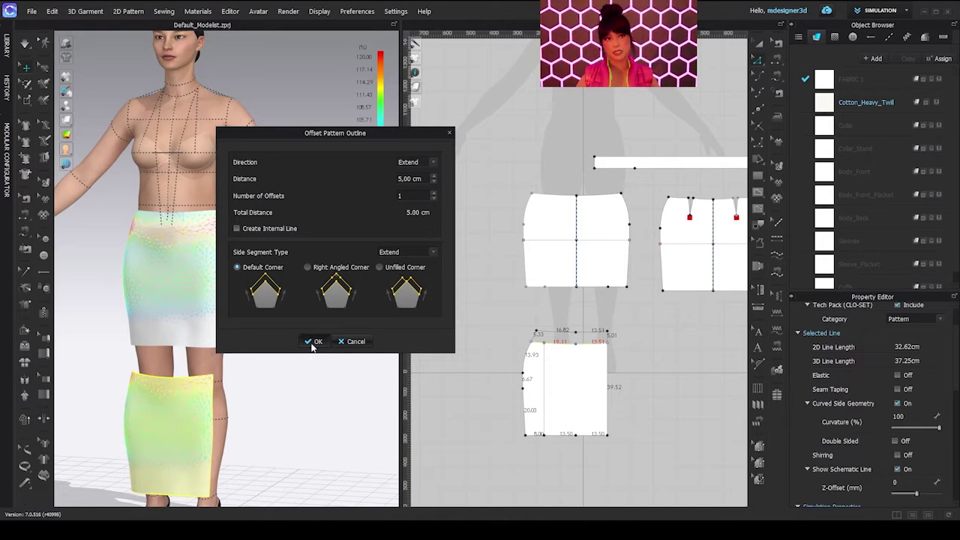
Step: Turn off the strain map and position the copied panel in 3D directly in front of the draped skirt
{"action": "middle_click_drag", "start_coordinate": [591, 387], "coordinate": [523, 358]}
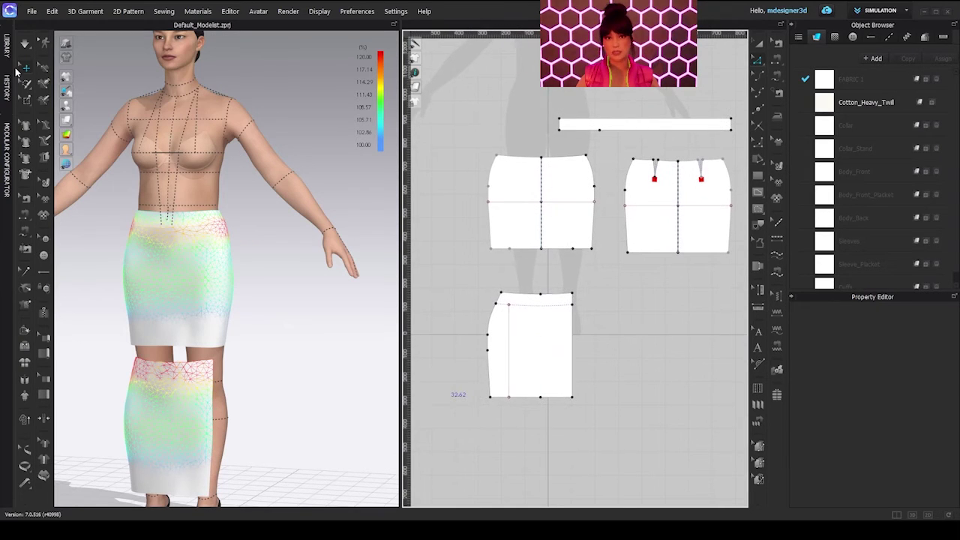
{"action": "left_click", "coordinate": [96, 135]}
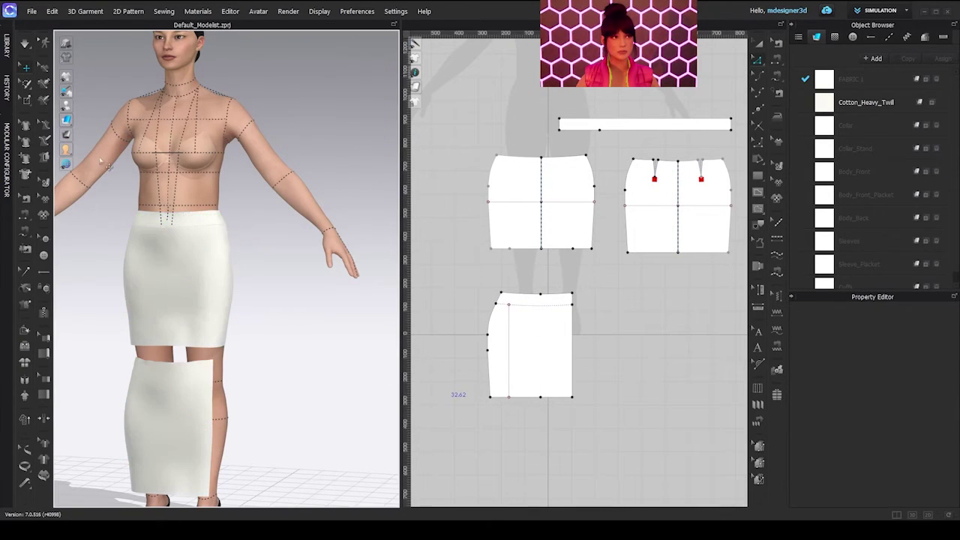
{"action": "left_click", "coordinate": [176, 405]}
{"action": "right_click_drag", "start_coordinate": [126, 435], "coordinate": [57, 435]}
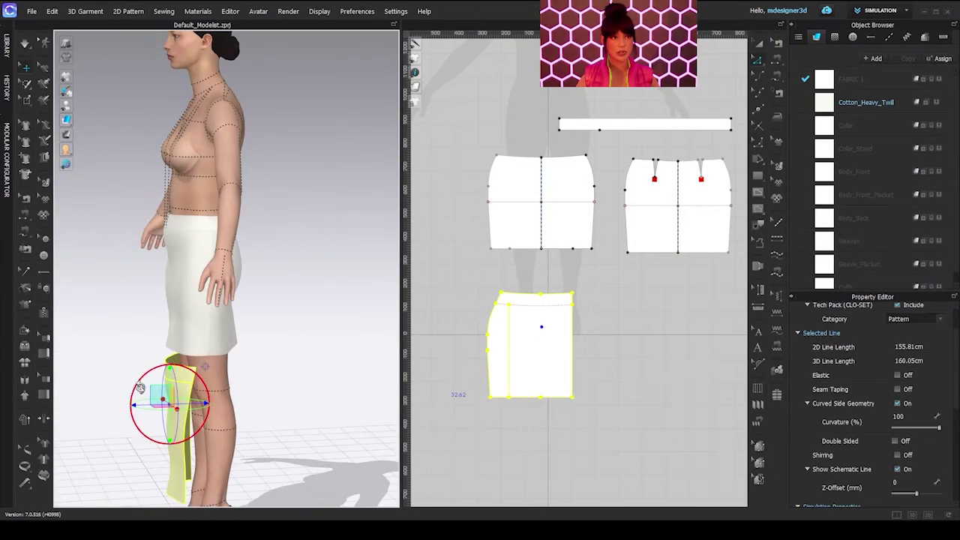
{"action": "left_click_drag", "start_coordinate": [180, 378], "coordinate": [143, 255]}
{"action": "right_click_drag", "start_coordinate": [119, 330], "coordinate": [242, 310]}
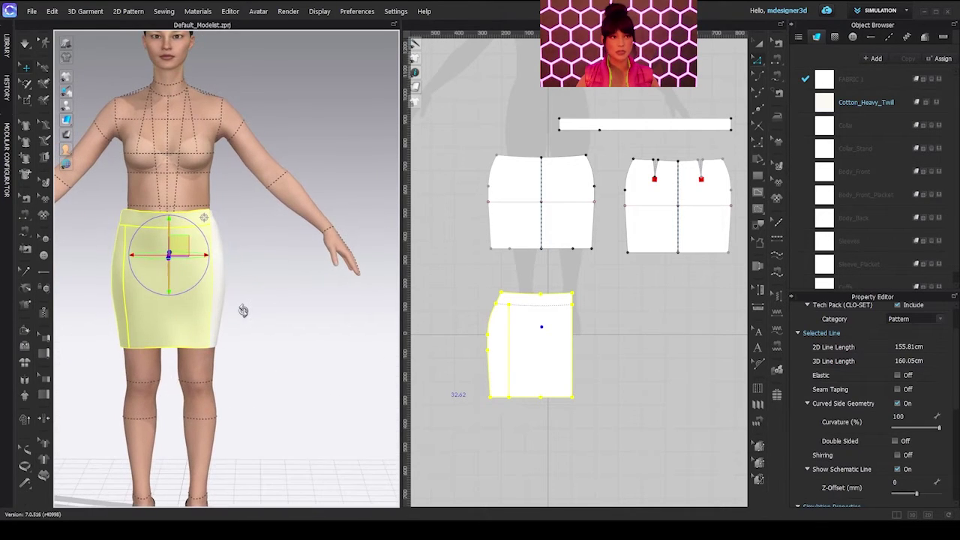
Step: Sew the copied panel's curved side edge, from the hem to the original waist corner, to the matching side of the front panel
{"action": "key", "text": "m"}
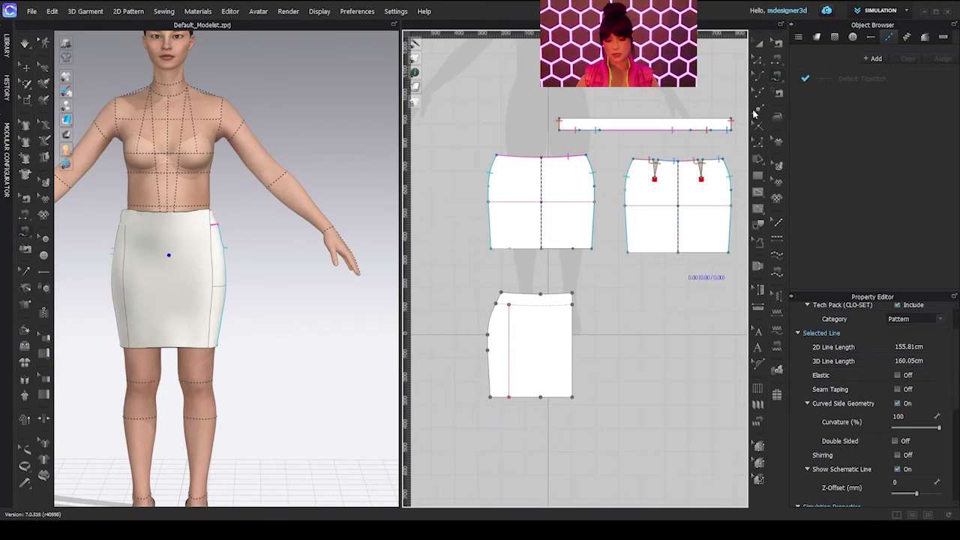
{"action": "left_click", "coordinate": [491, 397]}
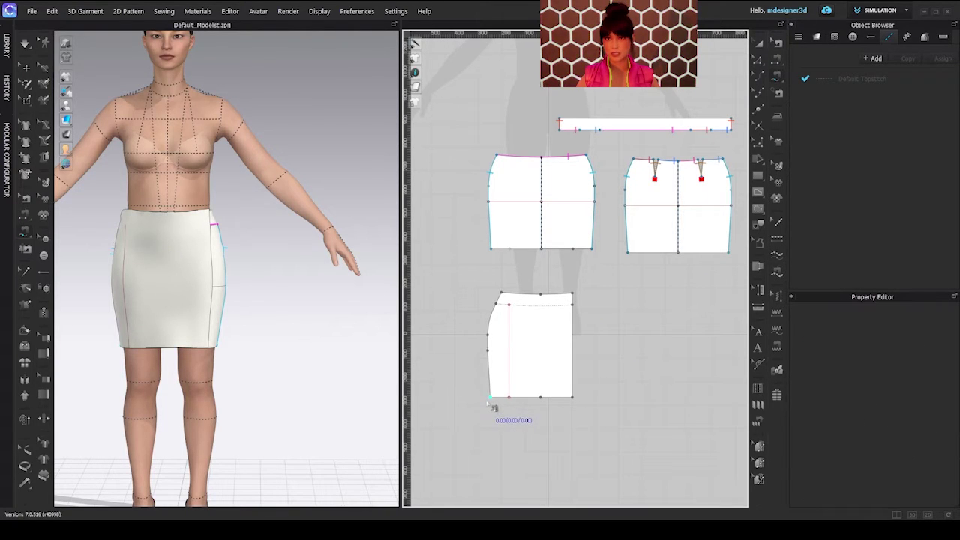
{"action": "left_click", "coordinate": [490, 250]}
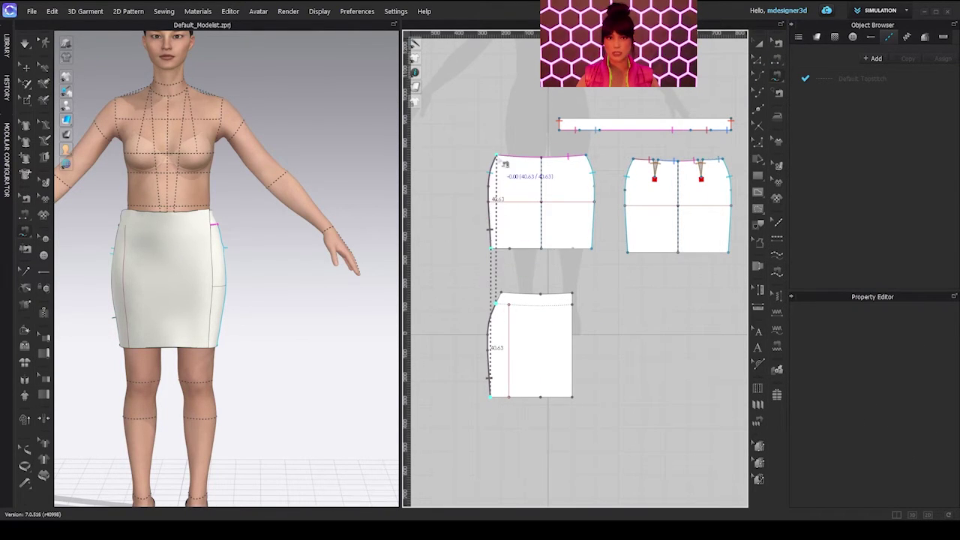
{"action": "left_click", "coordinate": [504, 161]}
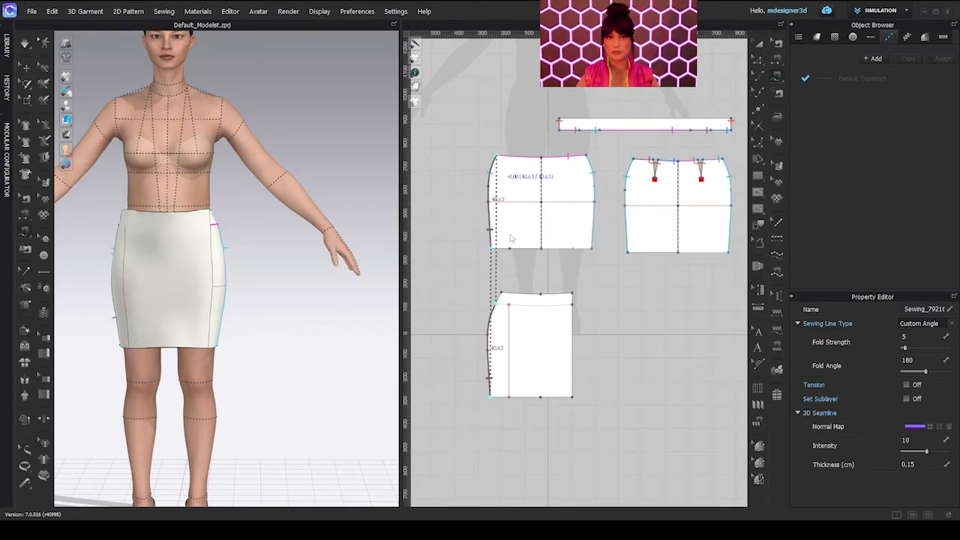
{"action": "left_click", "coordinate": [503, 298]}
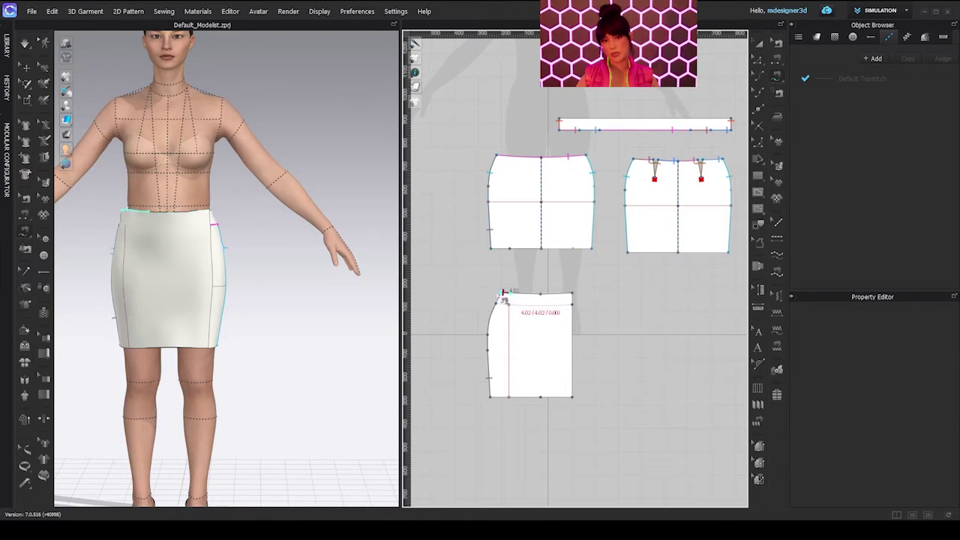
{"action": "left_click", "coordinate": [574, 299]}
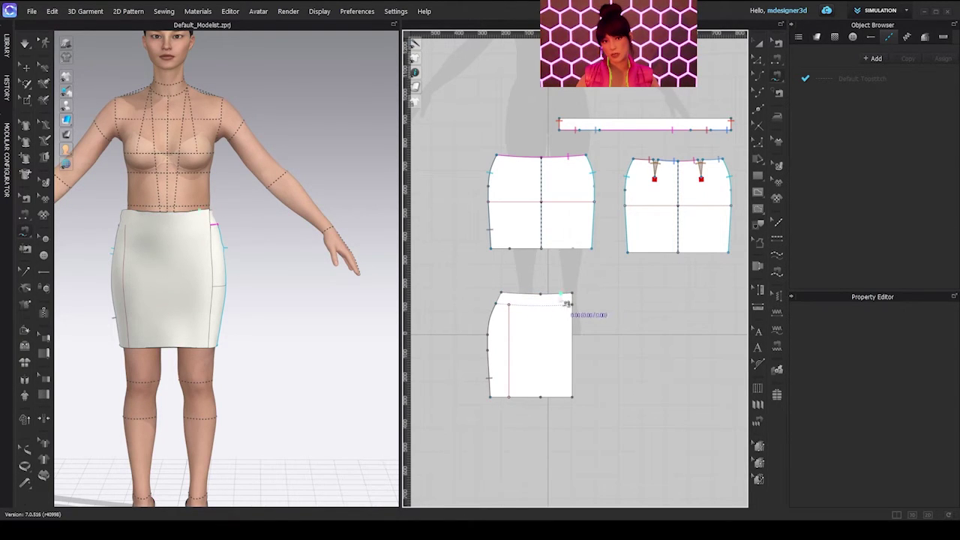
{"action": "middle_click_drag", "start_coordinate": [603, 154], "coordinate": [583, 197]}
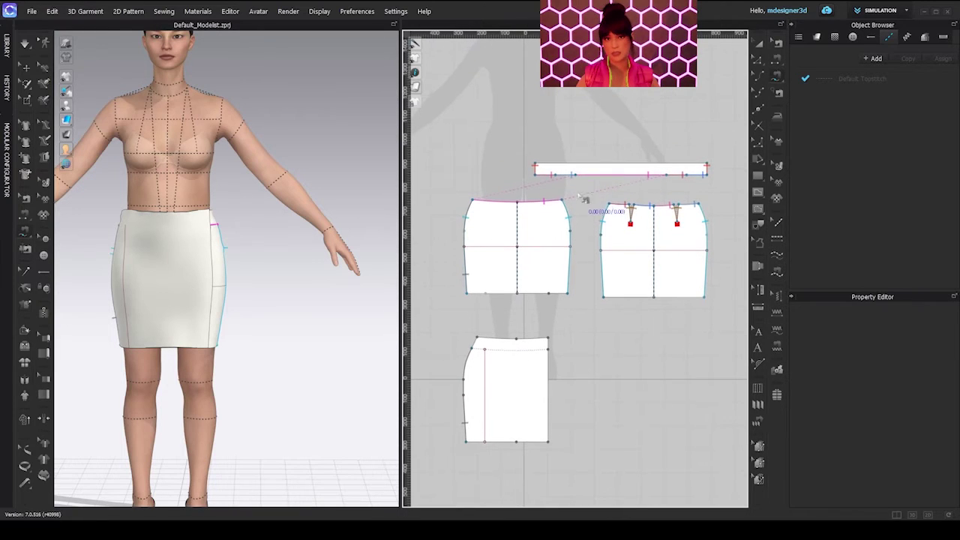
Step: Add a point on the waistband's lower edge exactly where the front panel's waist seam meets the neighbouring back waist seam
{"action": "left_click", "coordinate": [779, 45]}
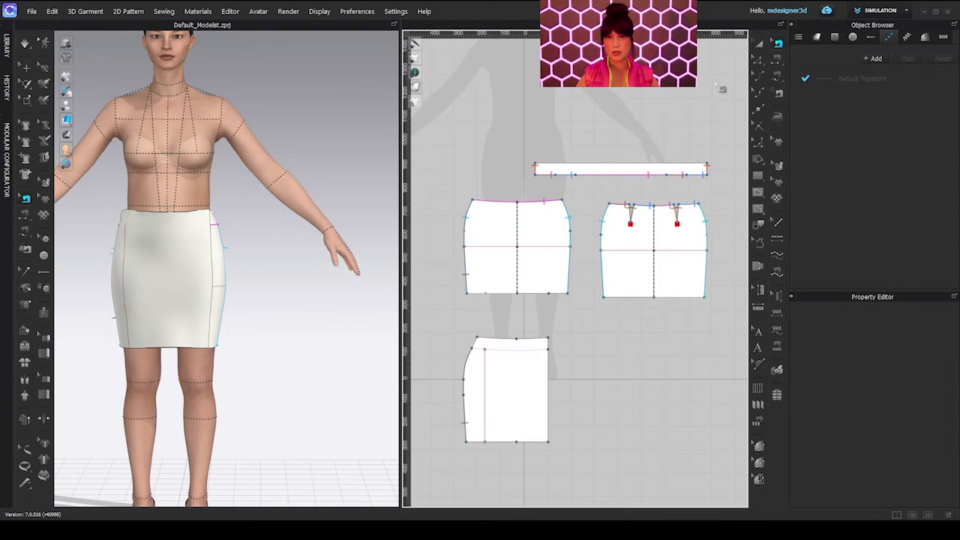
{"action": "left_click", "coordinate": [584, 181]}
{"action": "scroll", "coordinate": [576, 176], "scroll_direction": "up", "scroll_amount": 5}
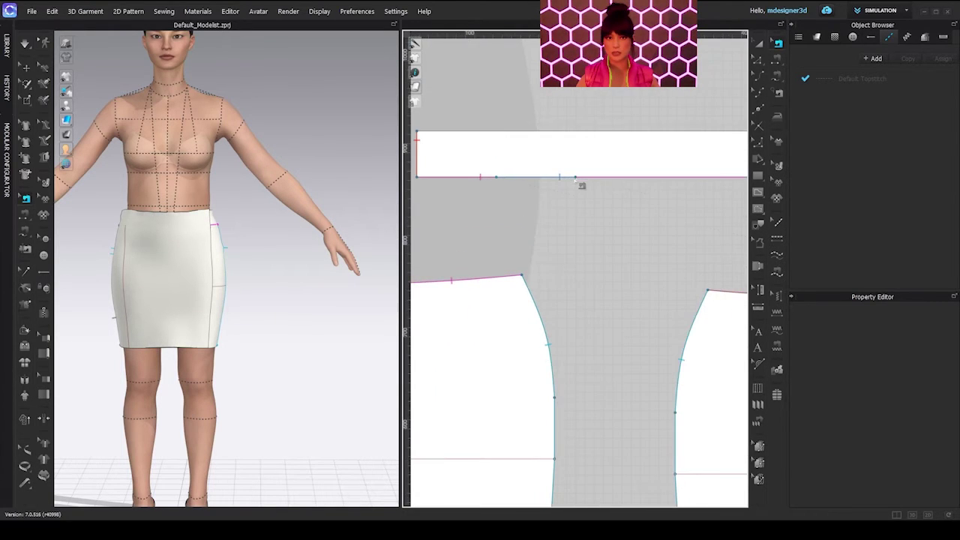
{"action": "left_click", "coordinate": [575, 178]}
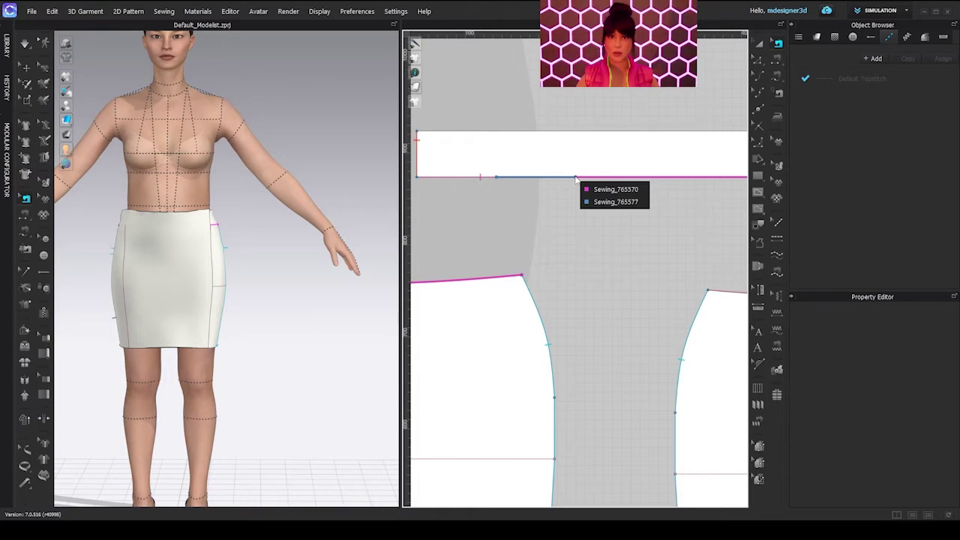
{"action": "key", "text": "x"}
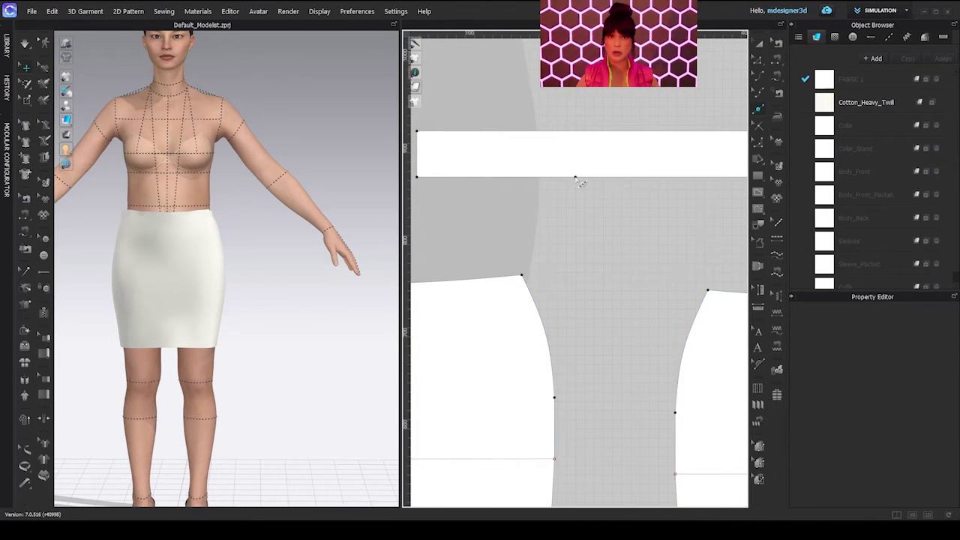
{"action": "left_click", "coordinate": [575, 177]}
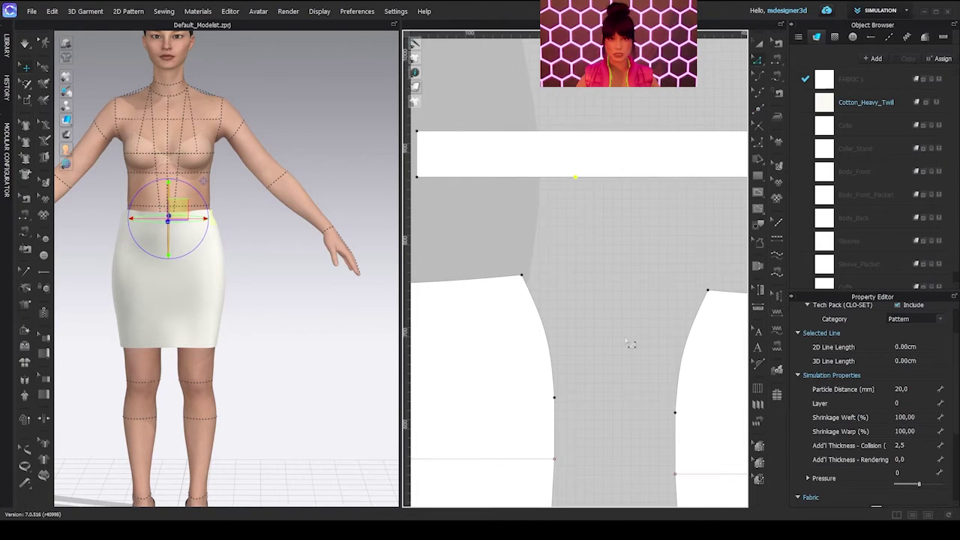
{"action": "left_click", "coordinate": [623, 339]}
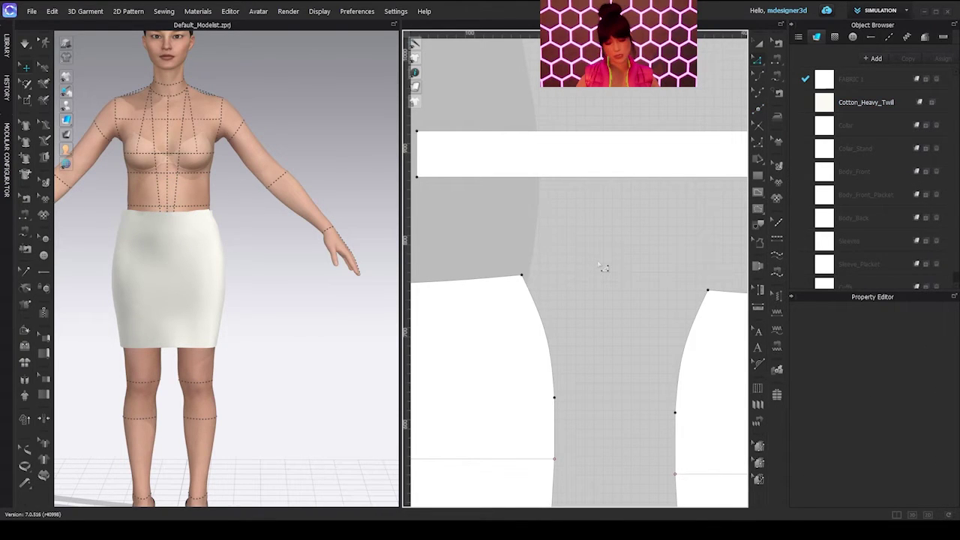
{"action": "key", "text": "b"}
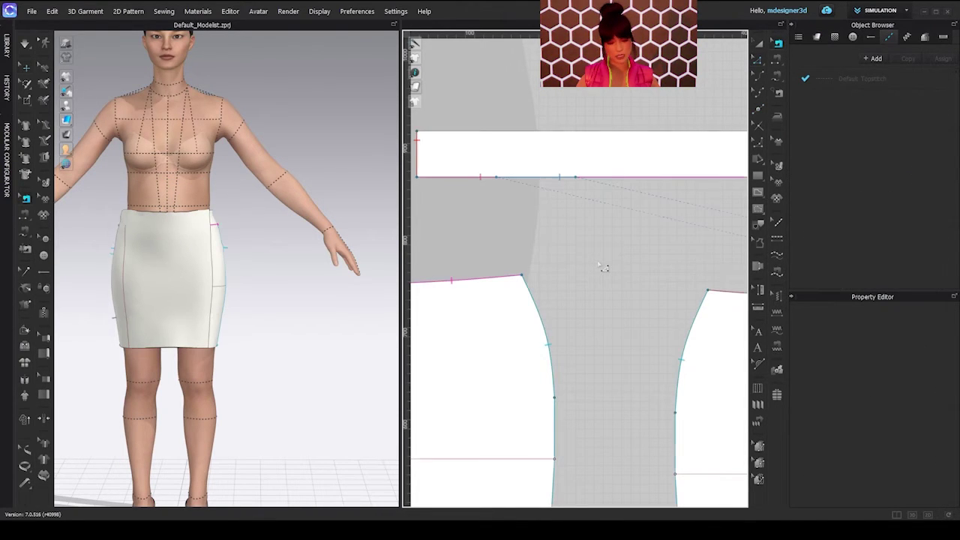
{"action": "key", "text": "x"}
{"action": "right_click", "coordinate": [576, 177]}
{"action": "key", "text": "Escape"}
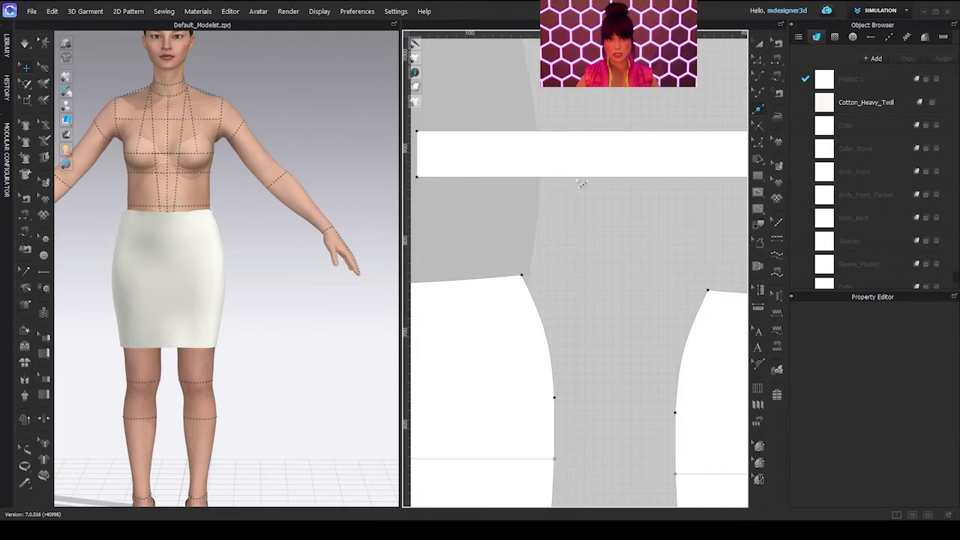
{"action": "left_click", "coordinate": [576, 179]}
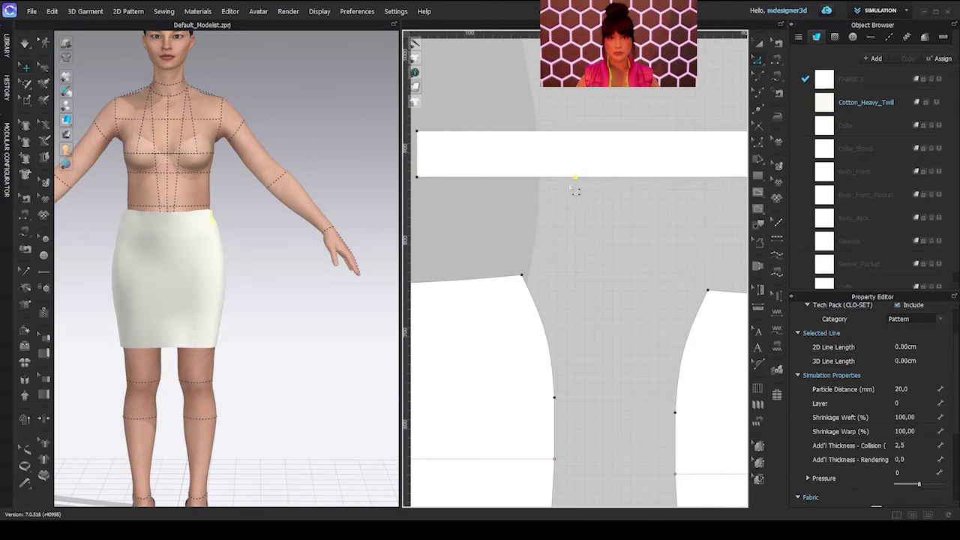
Step: Draw a 5 cm internal line straight across the waistband from the new lower-edge point to the upper edge
{"action": "key", "text": "g"}
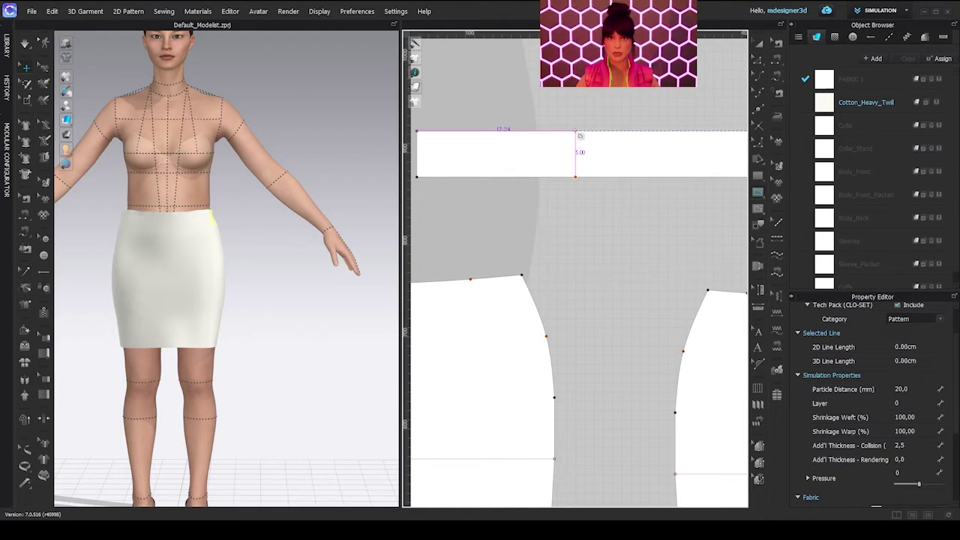
{"action": "left_click", "coordinate": [576, 133]}
{"action": "scroll", "coordinate": [609, 248], "scroll_direction": "down", "scroll_amount": 3}
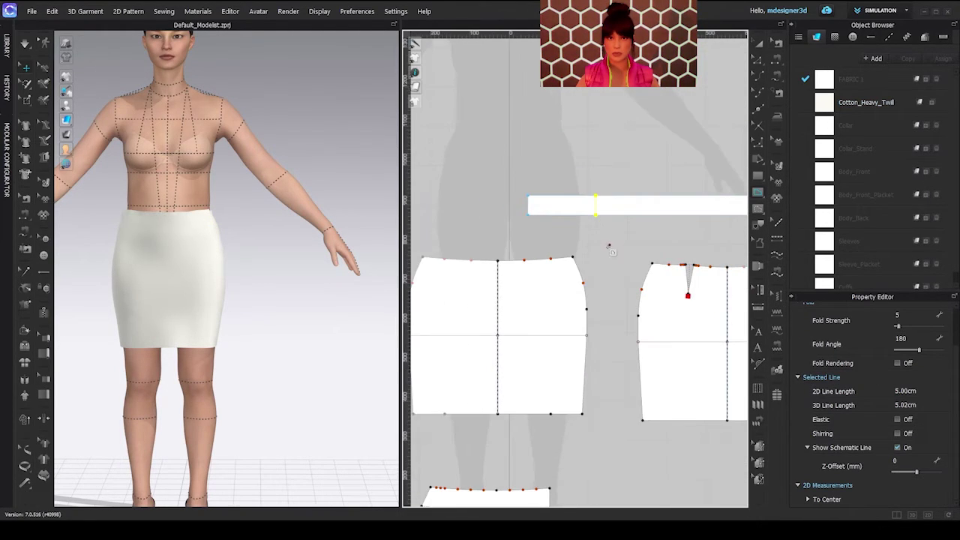
{"action": "scroll", "coordinate": [584, 293], "scroll_direction": "down", "scroll_amount": 2}
Step: Sew the short extended side segment at the top of the copied panel to the waistband's internal line
{"action": "middle_click_drag", "start_coordinate": [539, 371], "coordinate": [644, 198]}
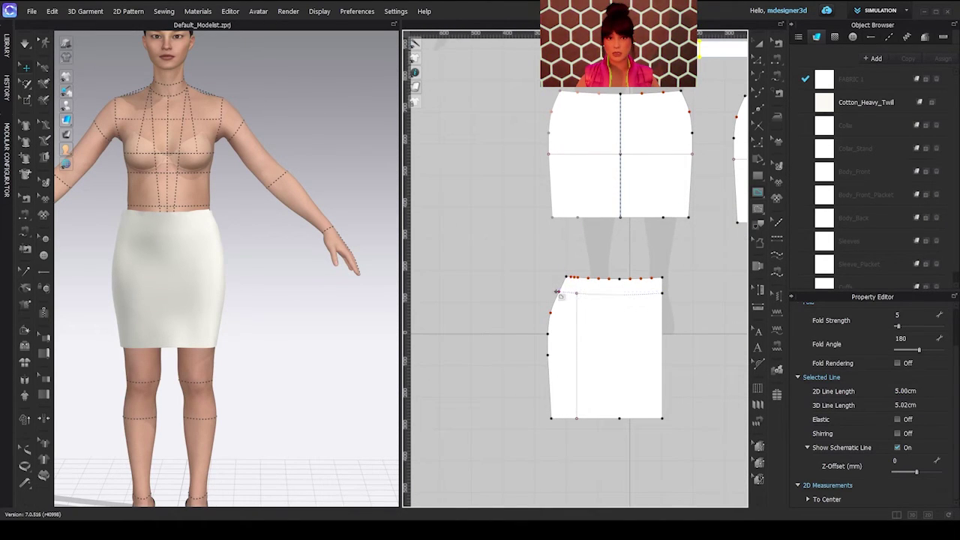
{"action": "middle_click_drag", "start_coordinate": [709, 254], "coordinate": [661, 291]}
{"action": "key", "text": "m"}
{"action": "left_click", "coordinate": [511, 328]}
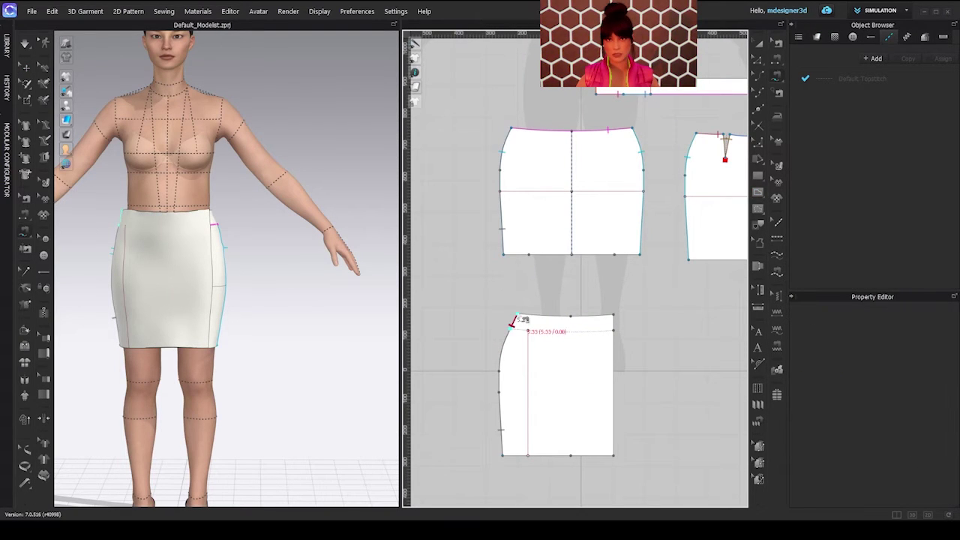
{"action": "left_click", "coordinate": [517, 314]}
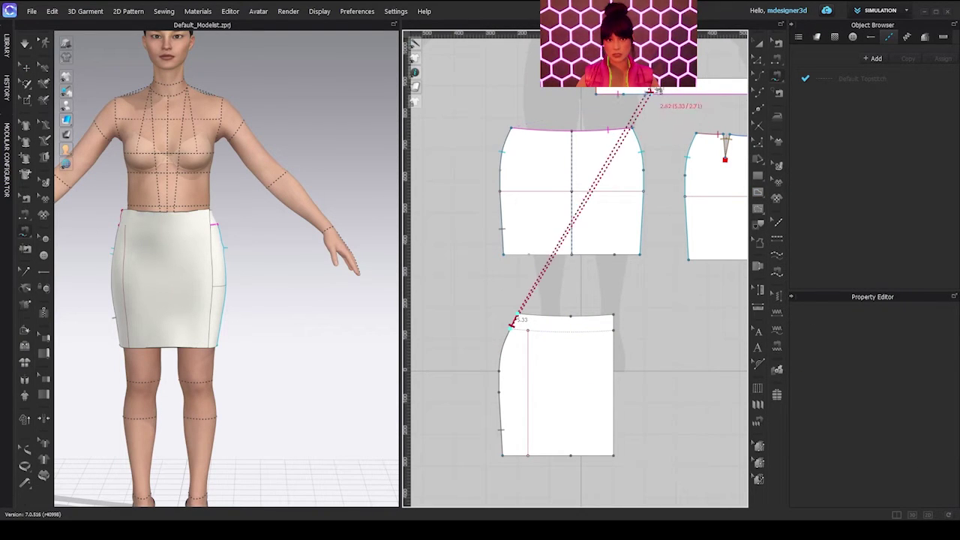
{"action": "left_click", "coordinate": [646, 96]}
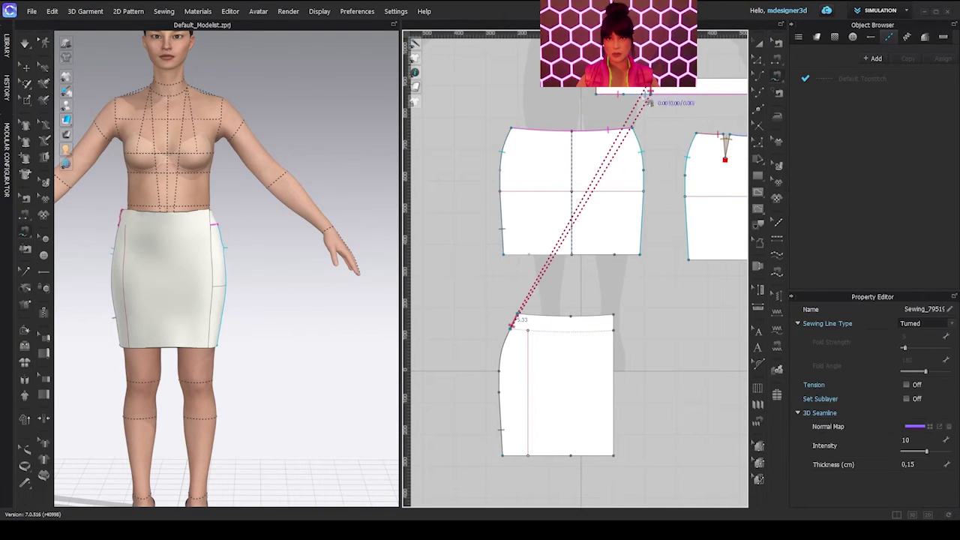
Step: Sew the copied panel's top edge to the waistband's upper edge, starting beside the internal line
{"action": "left_click", "coordinate": [516, 317]}
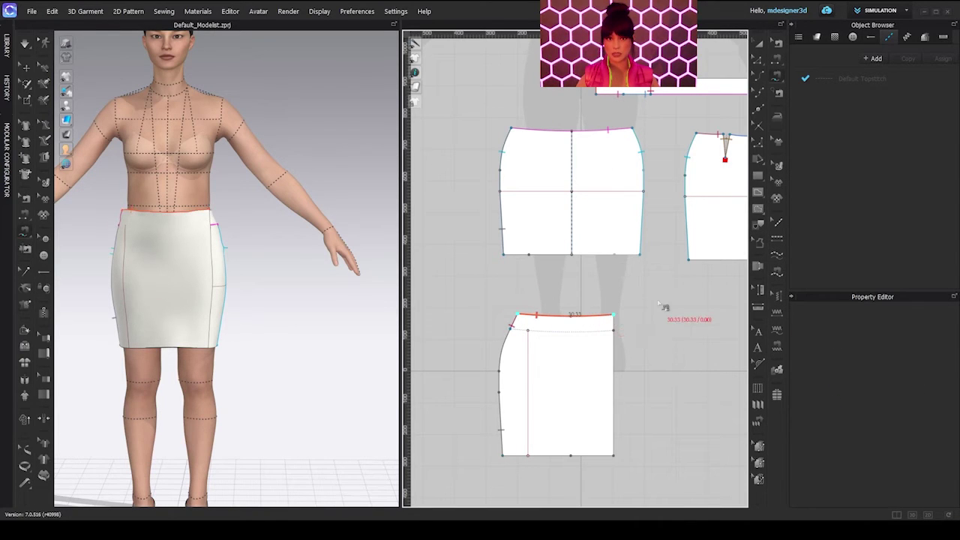
{"action": "middle_click_drag", "start_coordinate": [664, 307], "coordinate": [561, 417]}
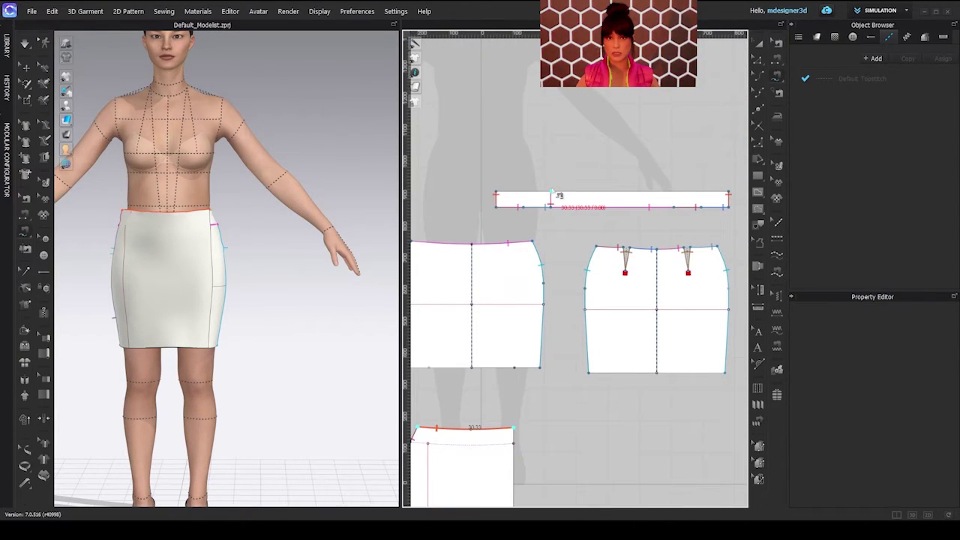
{"action": "left_click", "coordinate": [551, 193]}
{"action": "left_click", "coordinate": [646, 191]}
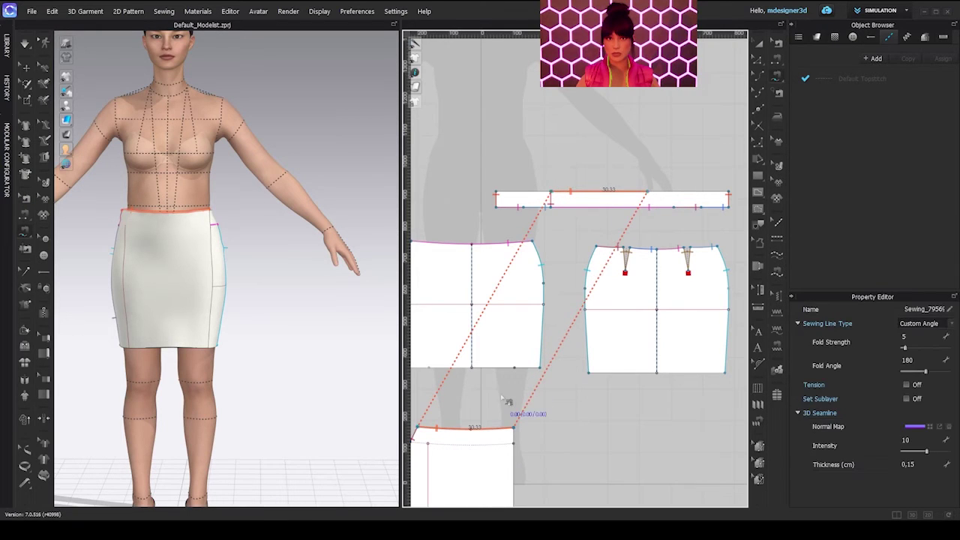
Step: Move the top-edge seam's start on the waistband to the internal line and adjust its end for a 30.33 cm seam length
{"action": "scroll", "coordinate": [552, 242], "scroll_direction": "up", "scroll_amount": 5}
{"action": "middle_click_drag", "start_coordinate": [548, 252], "coordinate": [547, 460]}
{"action": "scroll", "coordinate": [538, 287], "scroll_direction": "up", "scroll_amount": 6}
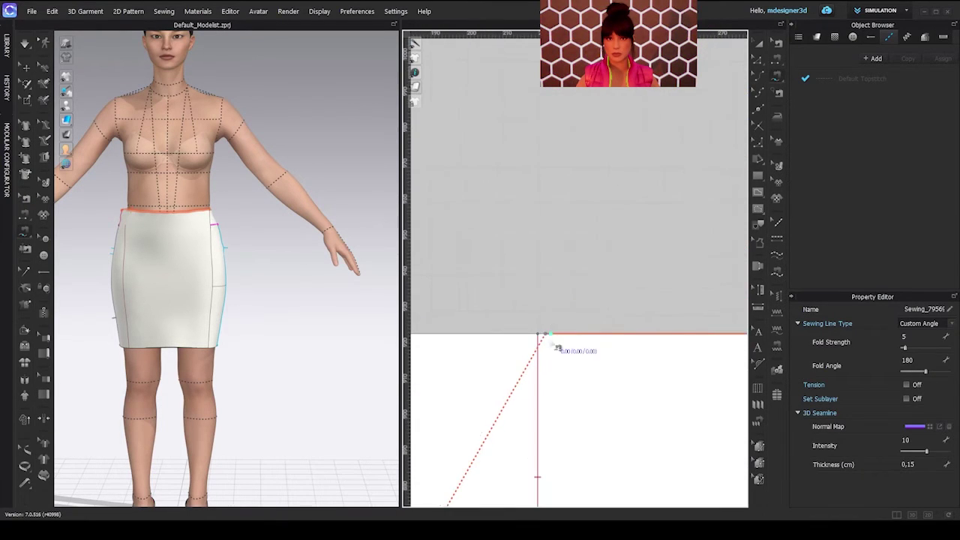
{"action": "scroll", "coordinate": [543, 365], "scroll_direction": "up", "scroll_amount": 4}
{"action": "key", "text": "z"}
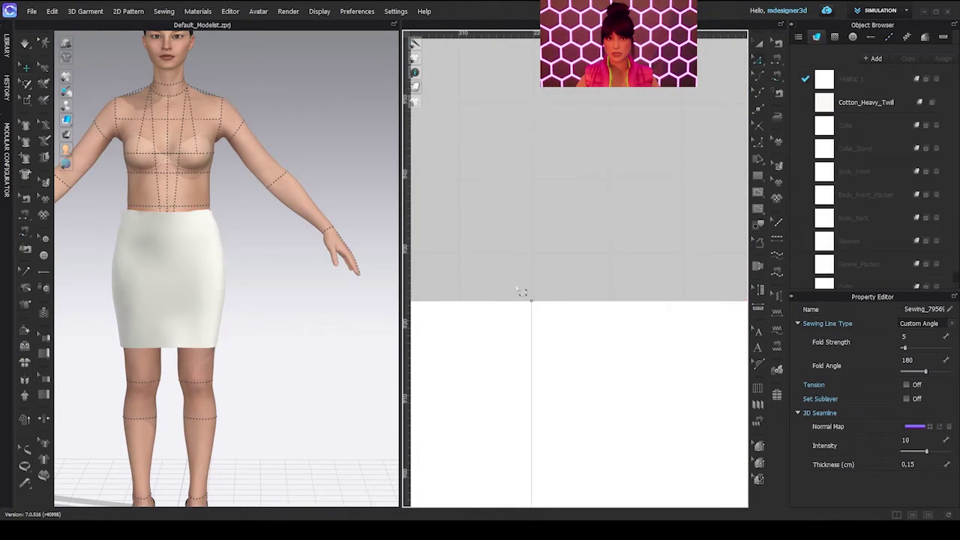
{"action": "key", "text": "b"}
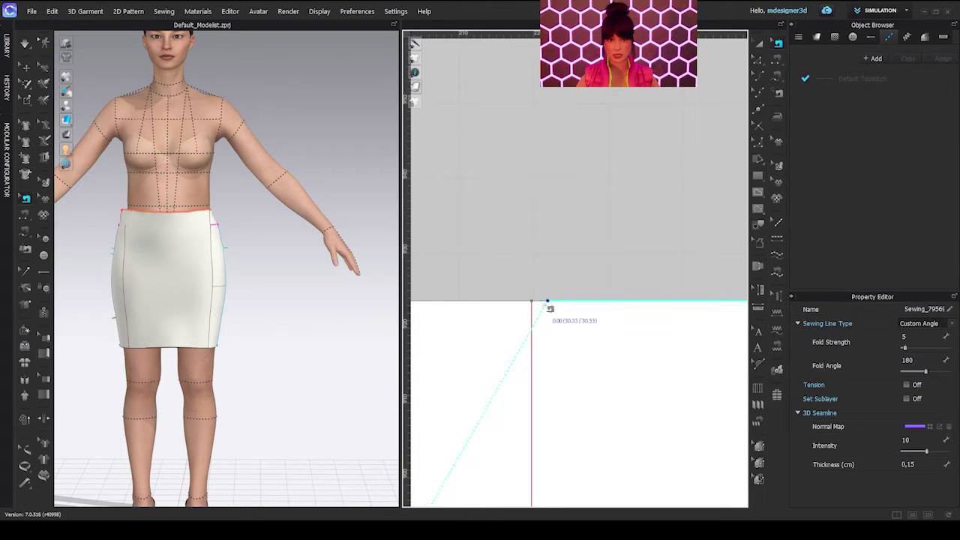
{"action": "scroll", "coordinate": [555, 338], "scroll_direction": "down", "scroll_amount": 8}
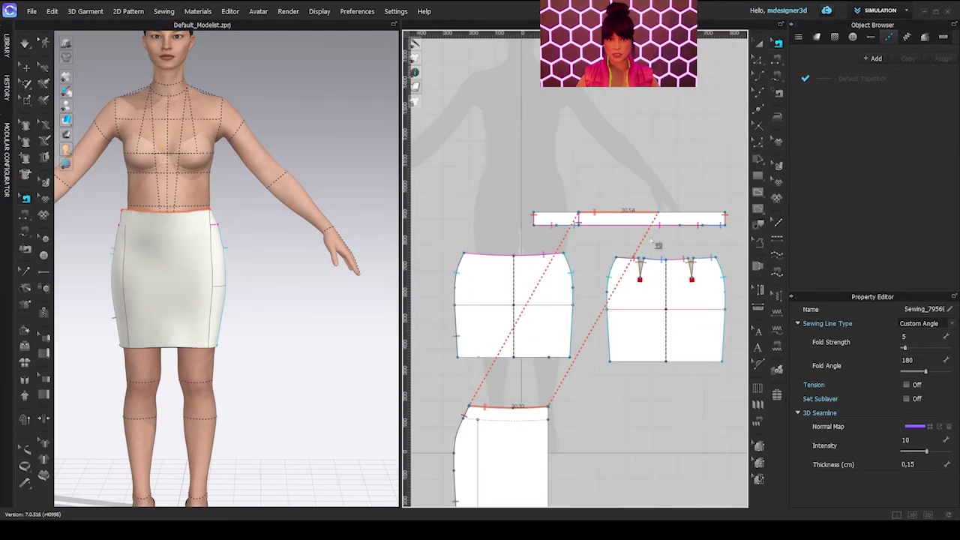
{"action": "scroll", "coordinate": [646, 215], "scroll_direction": "up", "scroll_amount": 8}
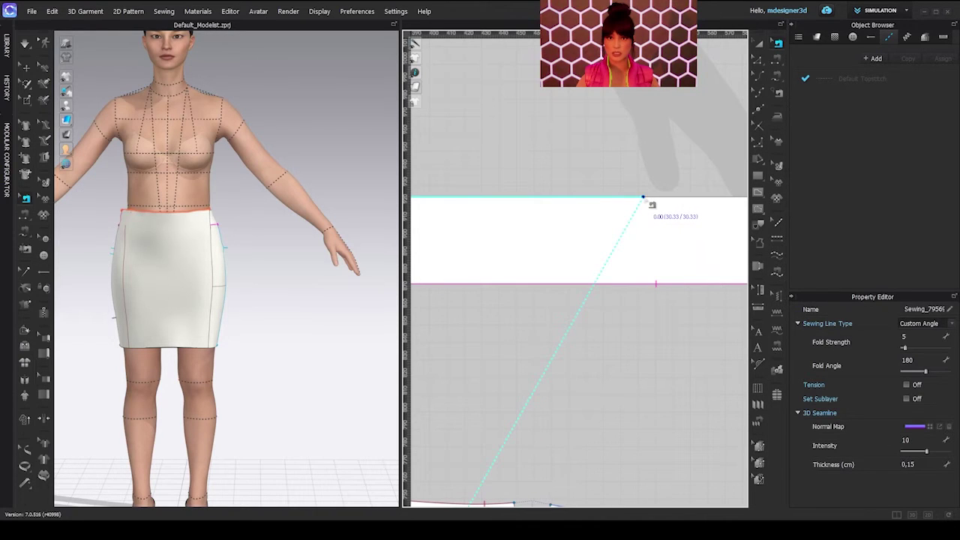
{"action": "left_click", "coordinate": [643, 198]}
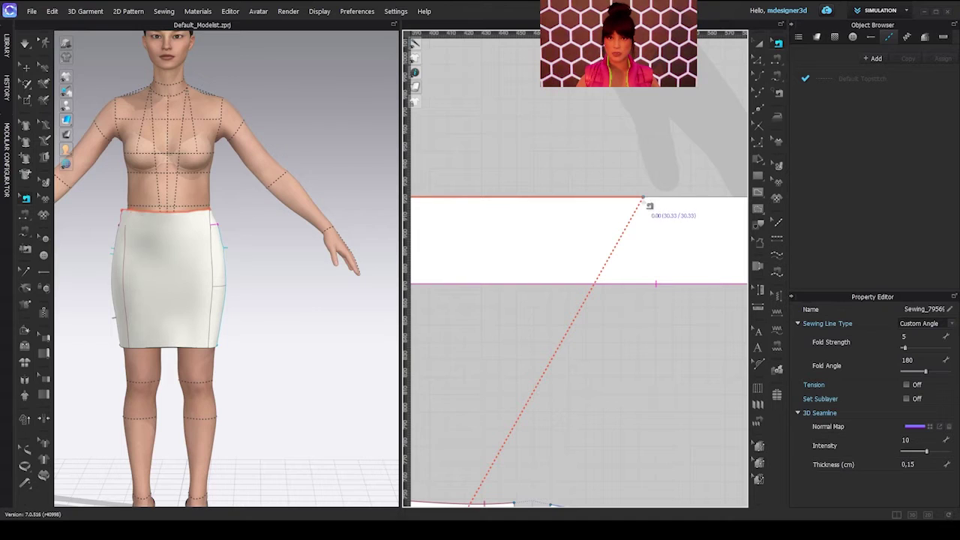
Step: Set the sewing line type of the seam between the copied panel's top edge and the waistband to Turned
{"action": "scroll", "coordinate": [648, 214], "scroll_direction": "down", "scroll_amount": 2}
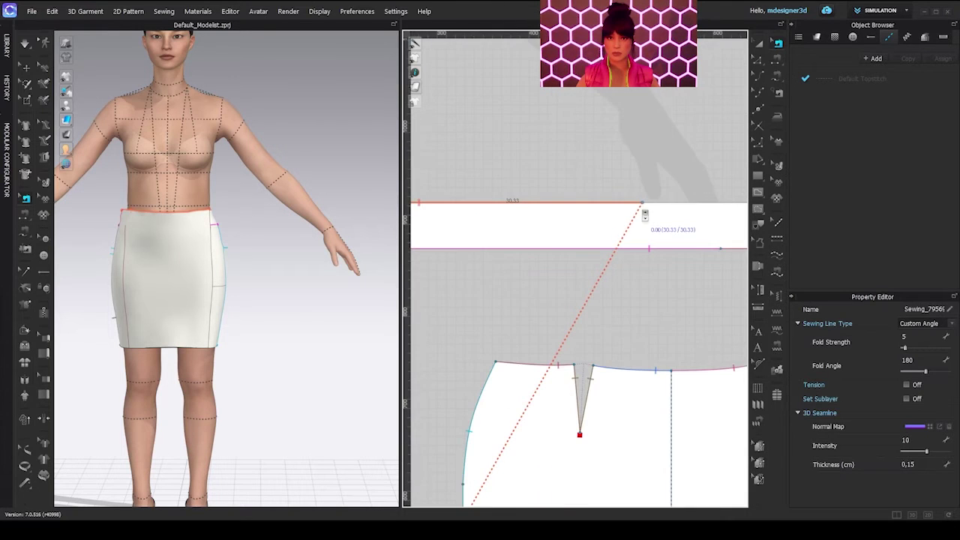
{"action": "left_click", "coordinate": [951, 324]}
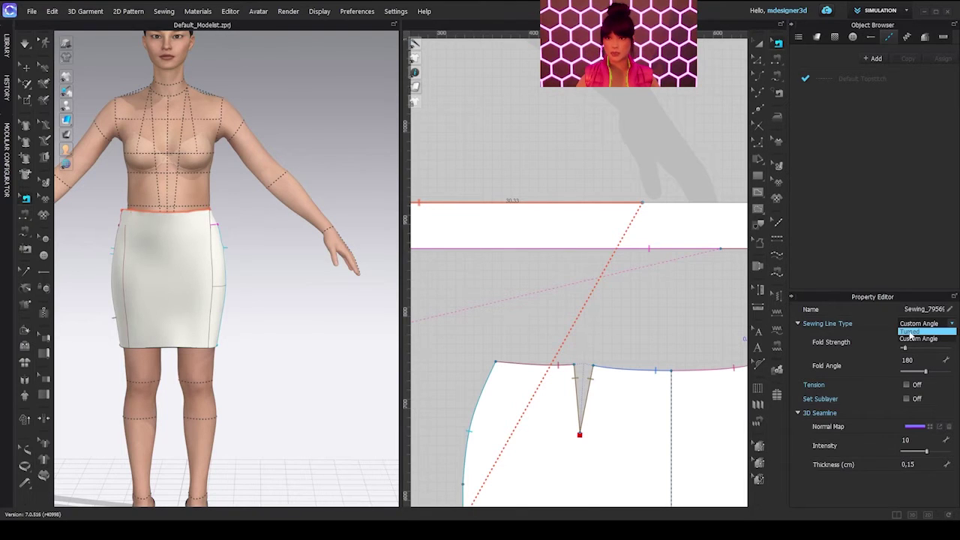
{"action": "left_click", "coordinate": [908, 331]}
Step: Set the curved side seam between the copied and front panels to Turned, and check the short extension seam's type
{"action": "scroll", "coordinate": [544, 272], "scroll_direction": "down", "scroll_amount": 4}
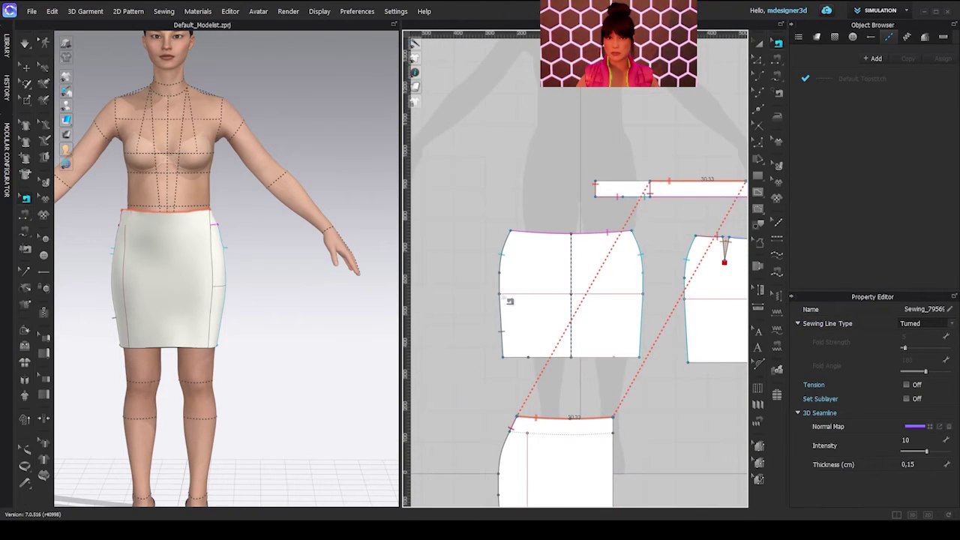
{"action": "left_click", "coordinate": [501, 297]}
{"action": "middle_click_drag", "start_coordinate": [518, 462], "coordinate": [526, 399]}
{"action": "left_click", "coordinate": [508, 410]}
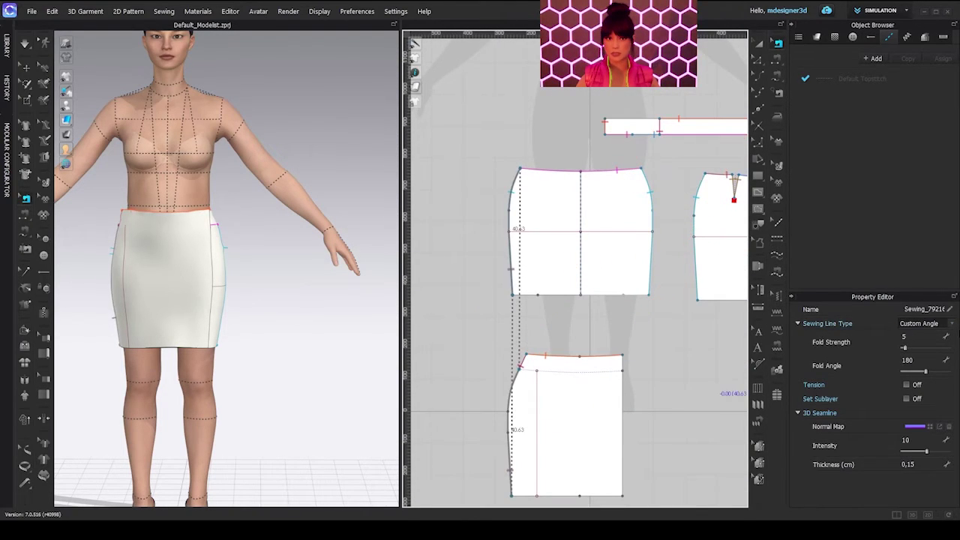
{"action": "left_click", "coordinate": [952, 324]}
{"action": "left_click", "coordinate": [908, 332]}
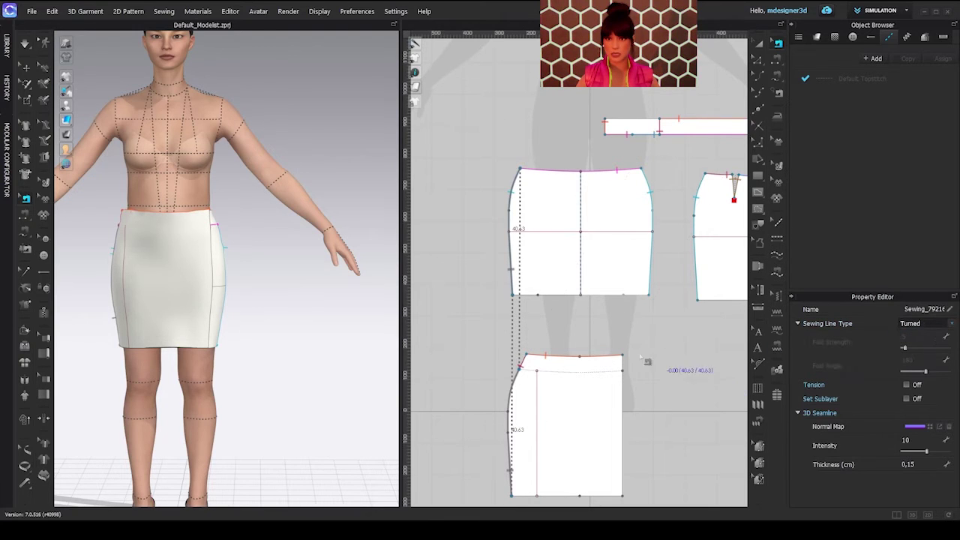
{"action": "left_click", "coordinate": [531, 369]}
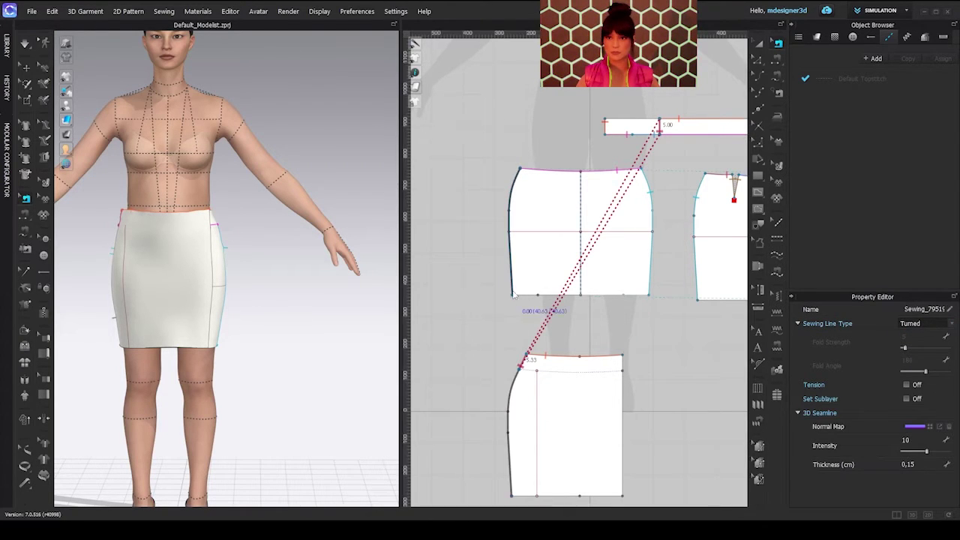
{"action": "left_click", "coordinate": [482, 304]}
Step: Simulate the skirt with the sewn copied panel layered over the front, and view the drape from the side and front
{"action": "scroll", "coordinate": [482, 305], "scroll_direction": "down", "scroll_amount": 3}
{"action": "middle_click_drag", "start_coordinate": [546, 296], "coordinate": [557, 221]}
{"action": "right_click_drag", "start_coordinate": [244, 347], "coordinate": [261, 290]}
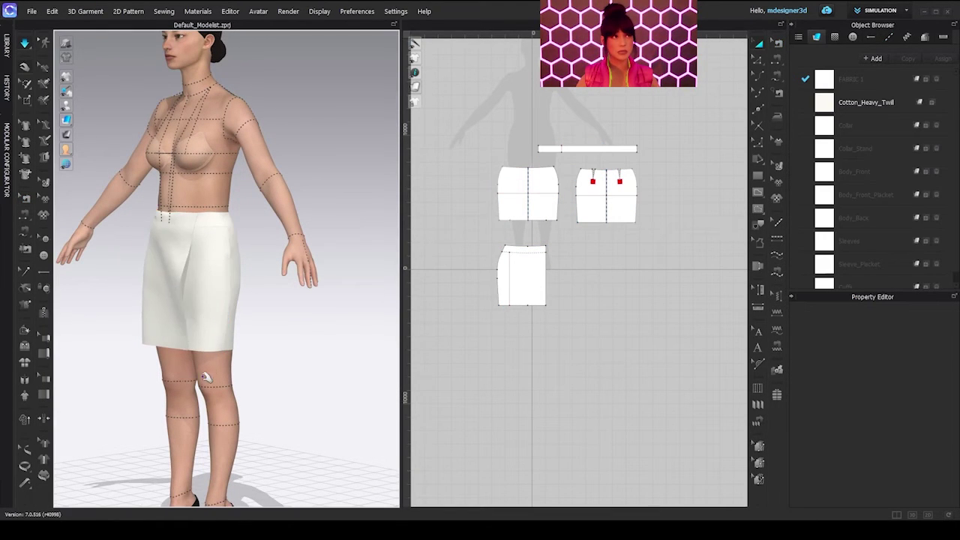
{"action": "right_click_drag", "start_coordinate": [204, 375], "coordinate": [240, 372]}
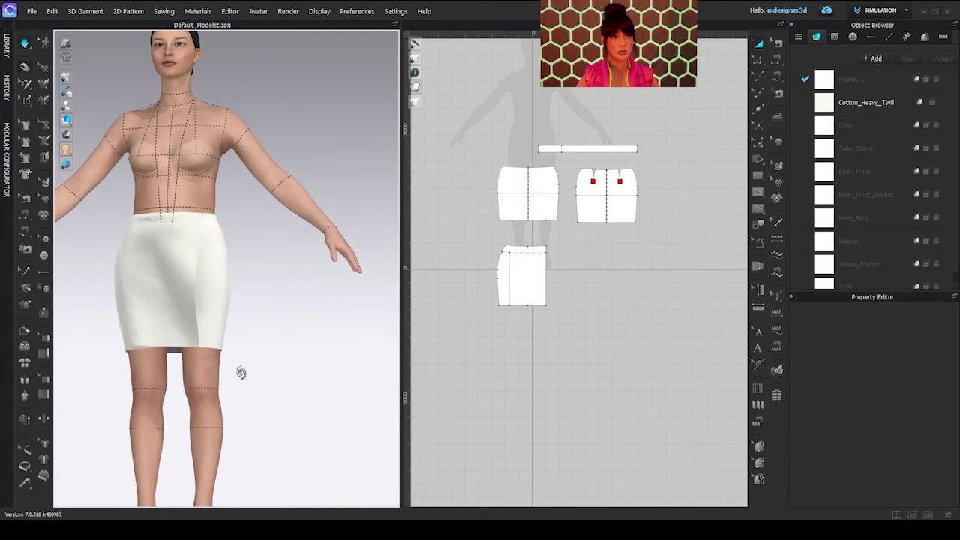
Step: Pull the copied panel's free edge and hem corner into a smooth overlap during simulation, and check the drape at an angle
{"action": "left_click", "coordinate": [195, 337]}
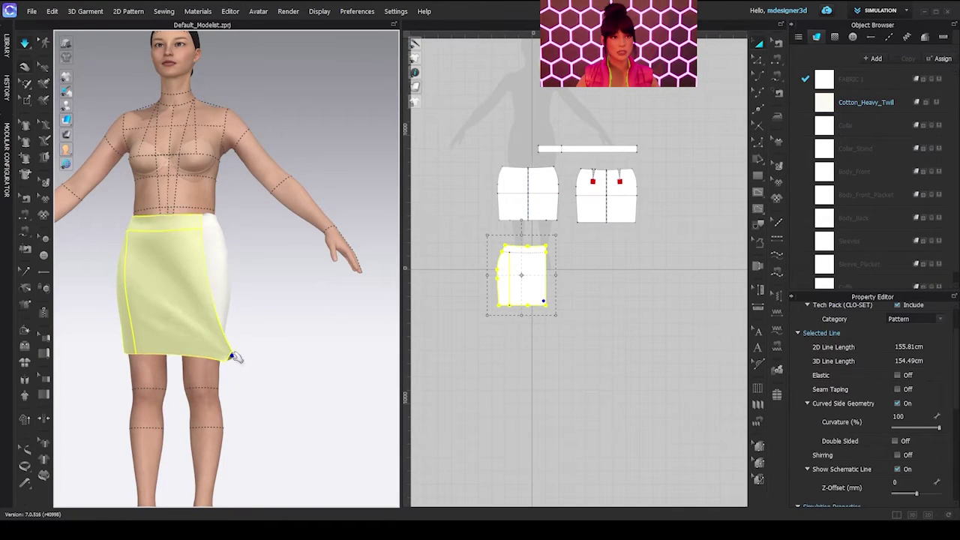
{"action": "mouse_move", "coordinate": [200, 260]}
{"action": "left_mouse_down"}
{"action": "mouse_move", "coordinate": [191, 256]}
{"action": "mouse_move", "coordinate": [211, 259]}
{"action": "left_mouse_up"}
{"action": "left_click", "coordinate": [208, 255]}
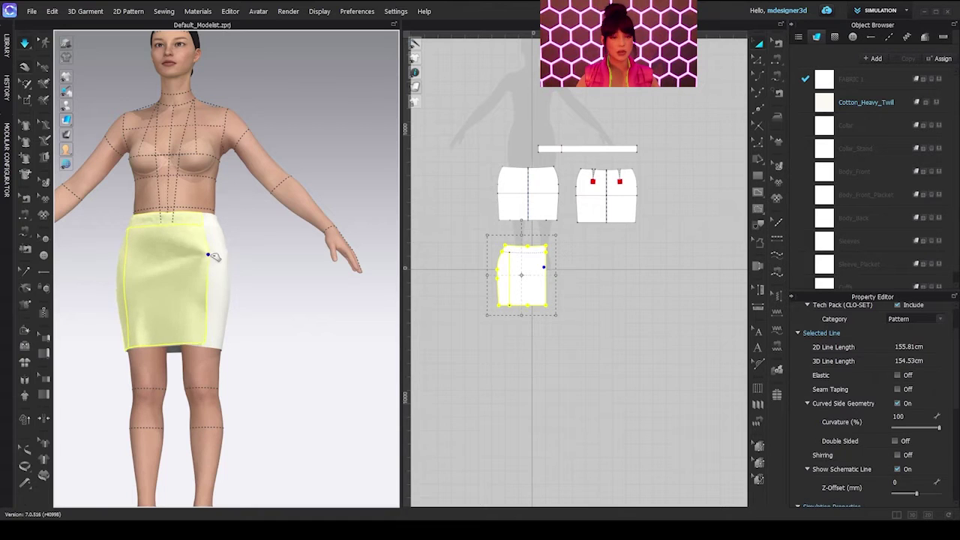
{"action": "right_click_drag", "start_coordinate": [240, 289], "coordinate": [225, 332]}
{"action": "right_click_drag", "start_coordinate": [218, 298], "coordinate": [230, 423]}
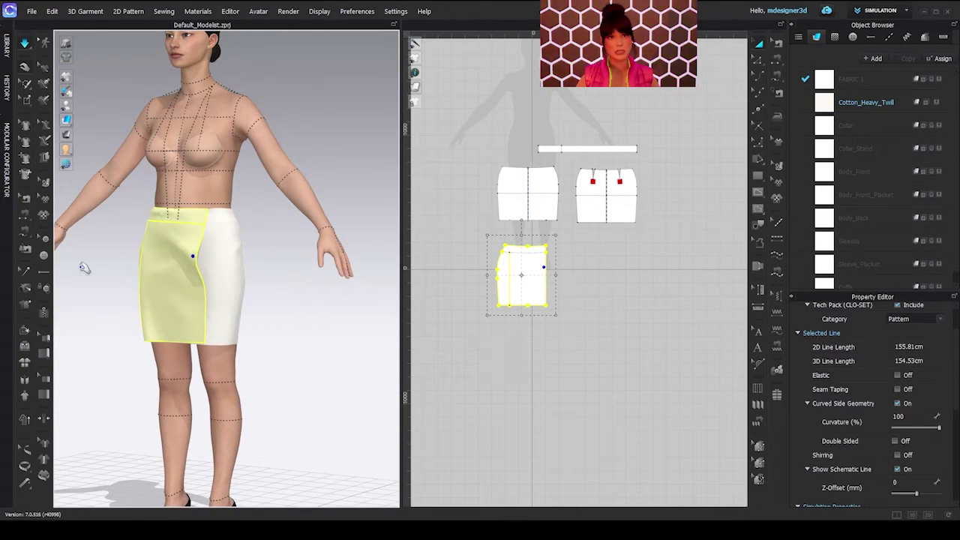
Step: Draw a vertical internal line about 39.52 cm long on the front panel from hem to waist, matching the overlap edge's position
{"action": "left_click", "coordinate": [44, 256]}
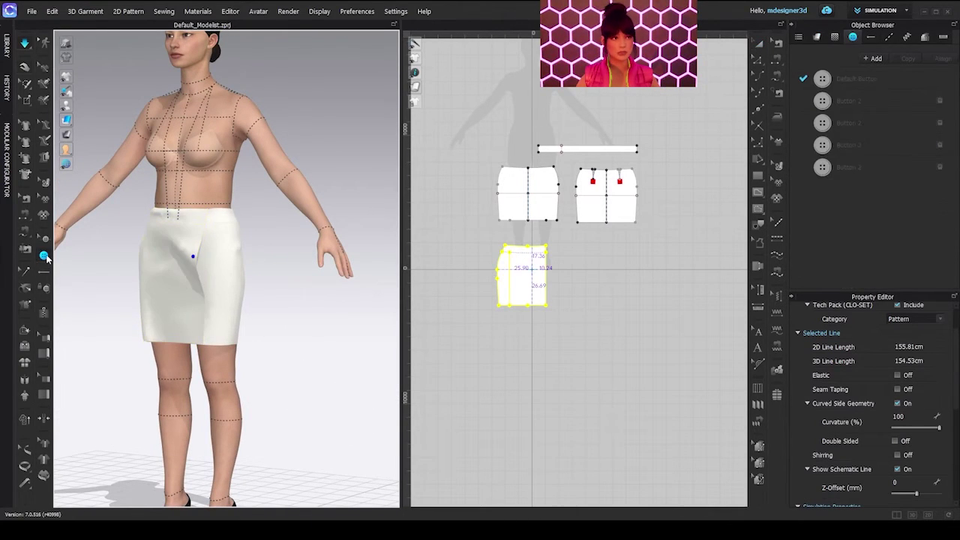
{"action": "scroll", "coordinate": [581, 307], "scroll_direction": "up", "scroll_amount": 3}
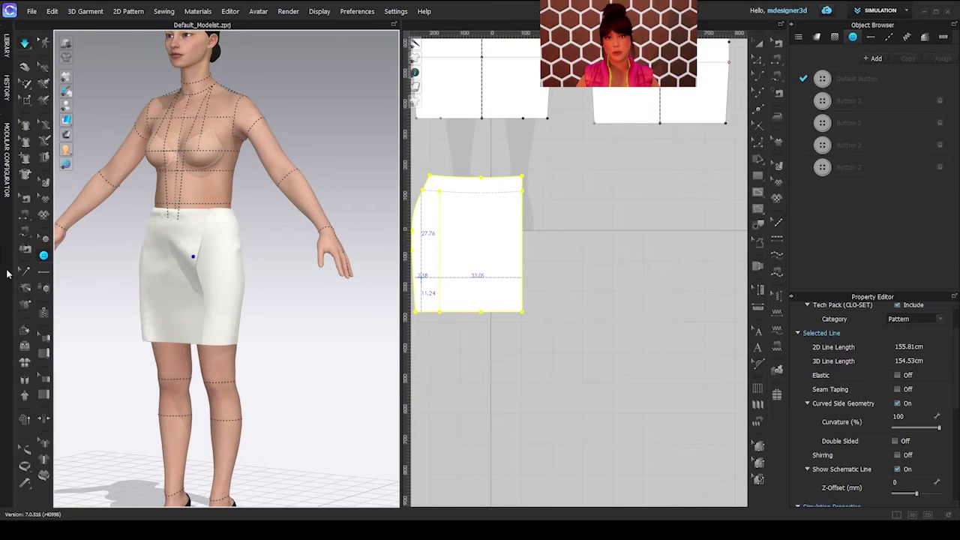
{"action": "middle_click_drag", "start_coordinate": [484, 172], "coordinate": [529, 270]}
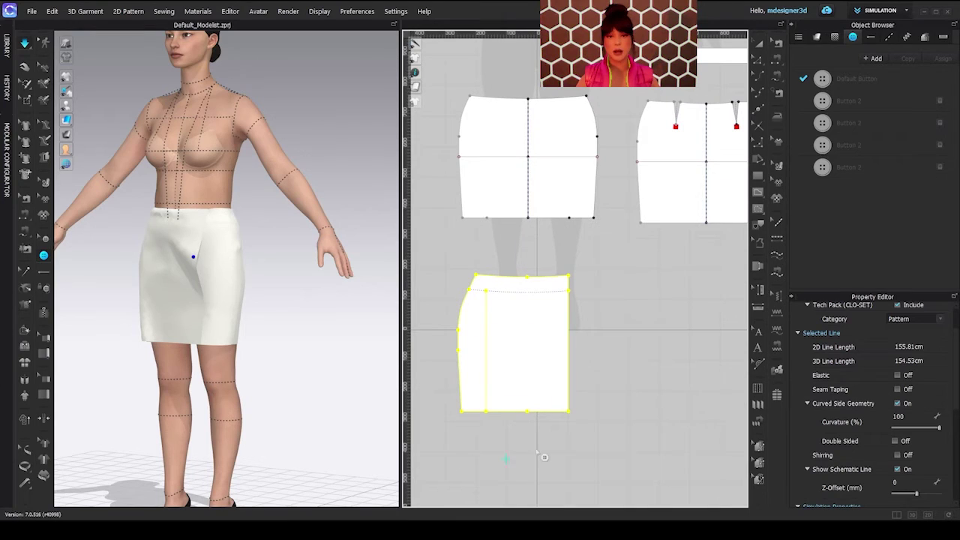
{"action": "key", "text": "g"}
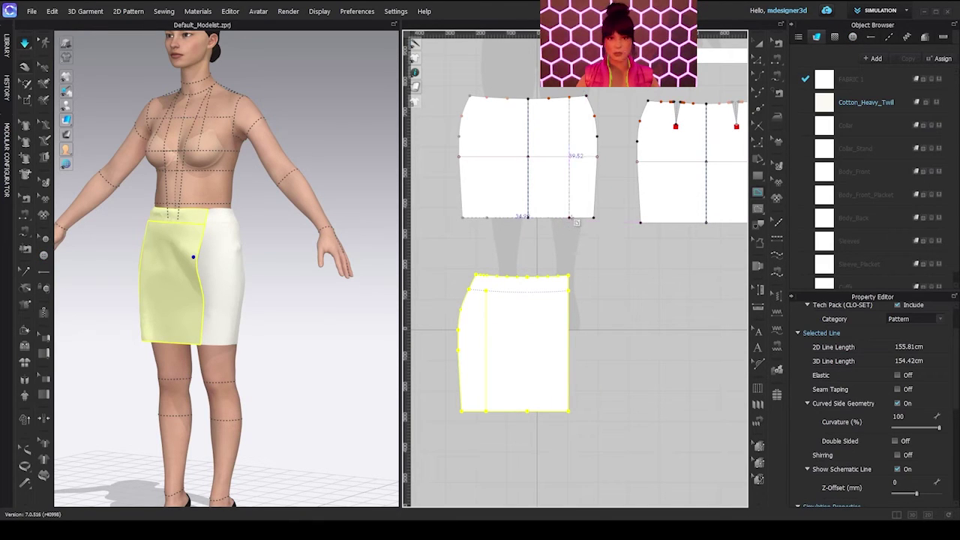
{"action": "left_click", "coordinate": [569, 217]}
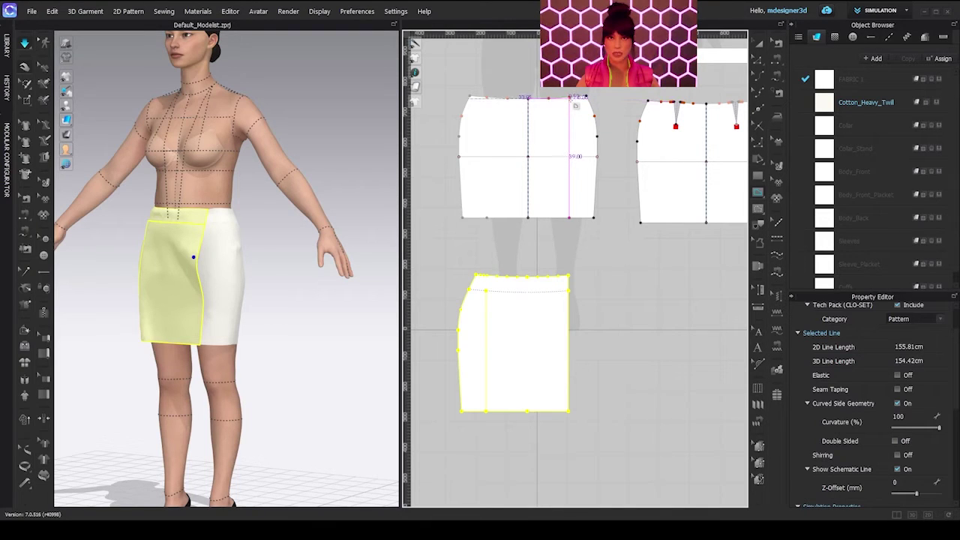
{"action": "left_click", "coordinate": [573, 106]}
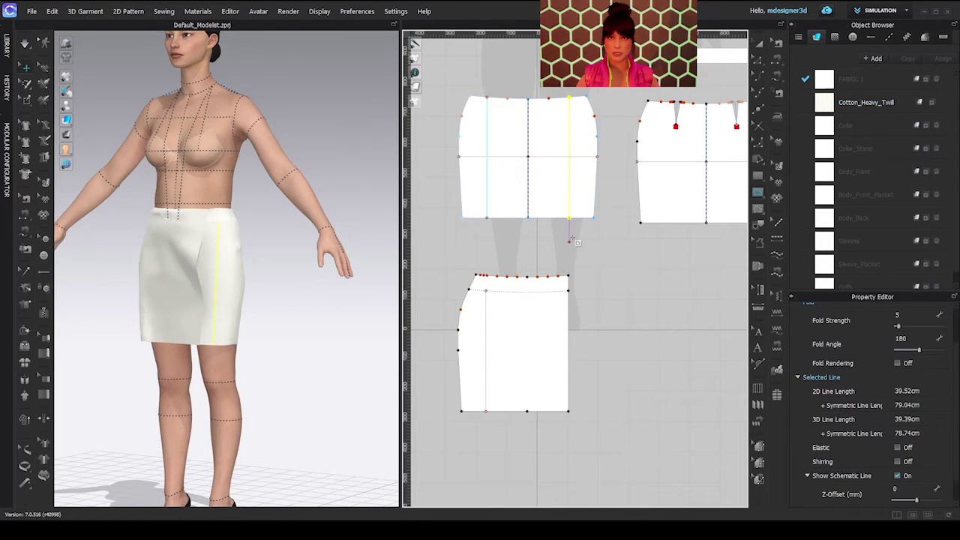
Step: Try to place a vertical guide line along the front panel's new internal line
{"action": "left_click", "coordinate": [759, 42]}
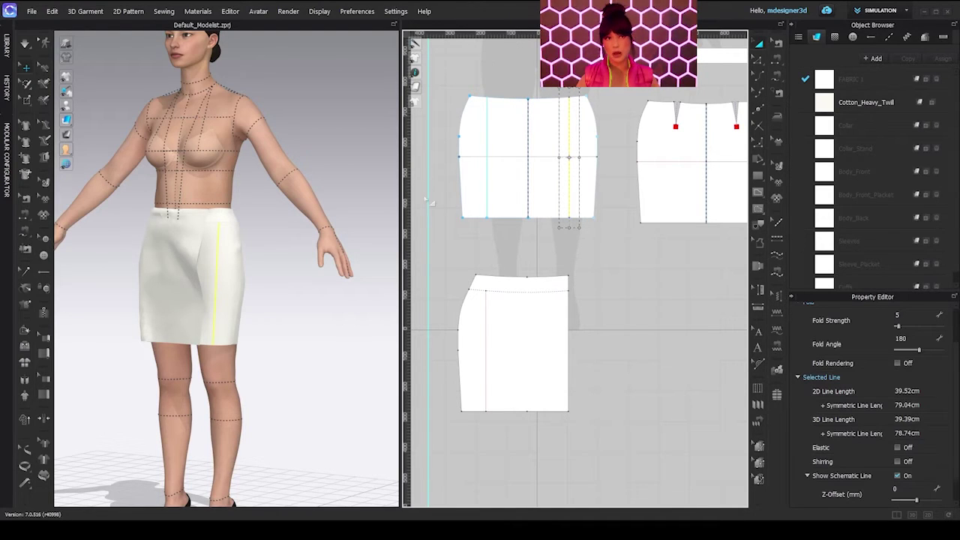
{"action": "left_click_drag", "start_coordinate": [429, 196], "coordinate": [569, 176]}
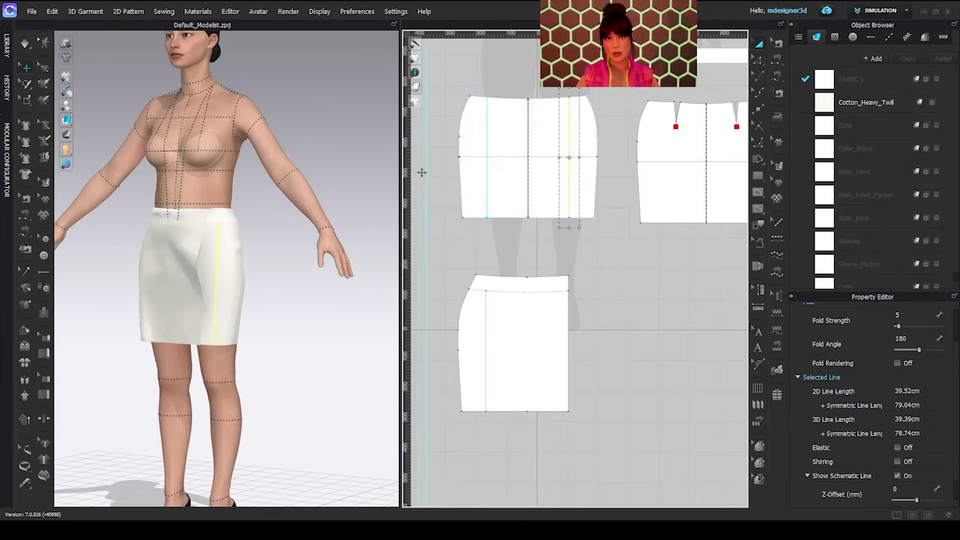
{"action": "left_click", "coordinate": [319, 12]}
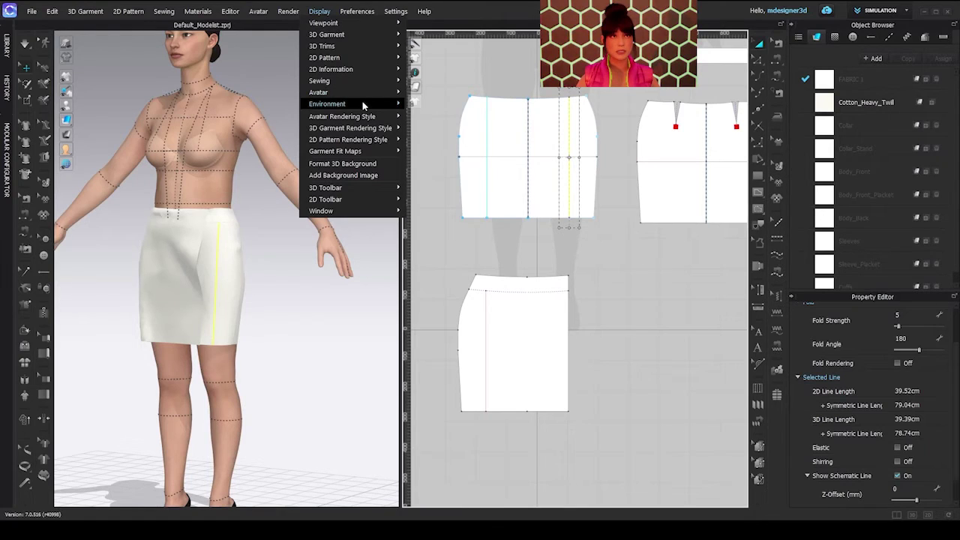
{"action": "mouse_move", "coordinate": [360, 104]}
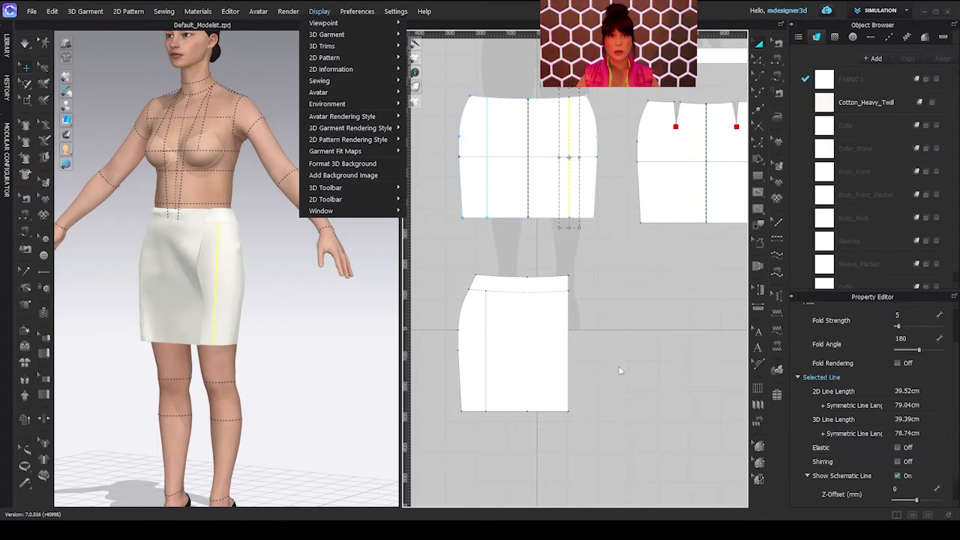
{"action": "left_click", "coordinate": [647, 344]}
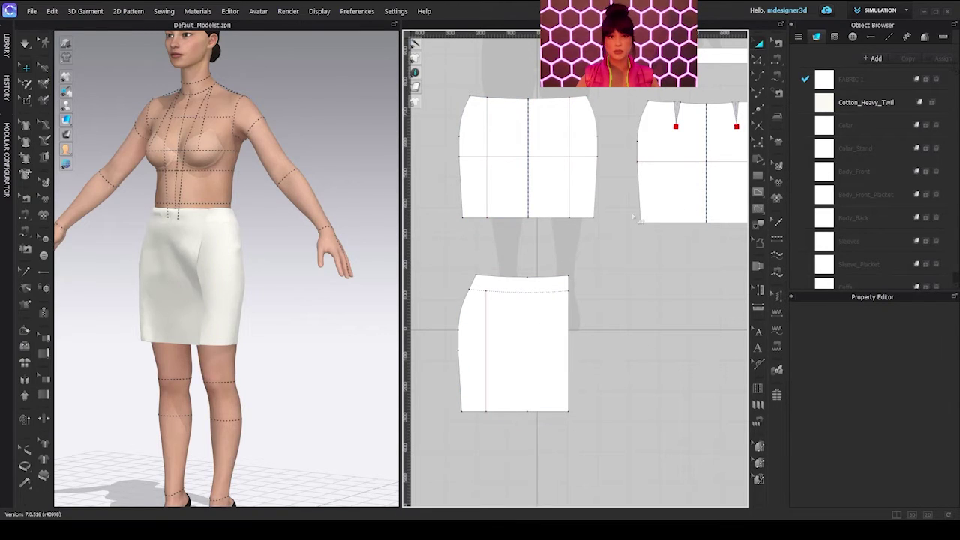
Step: Place a button on the front panel beside the internal line, 3 cm from the hem and 11 cm from the right side edge
{"action": "left_click", "coordinate": [44, 255]}
{"action": "scroll", "coordinate": [592, 217], "scroll_direction": "up", "scroll_amount": 3}
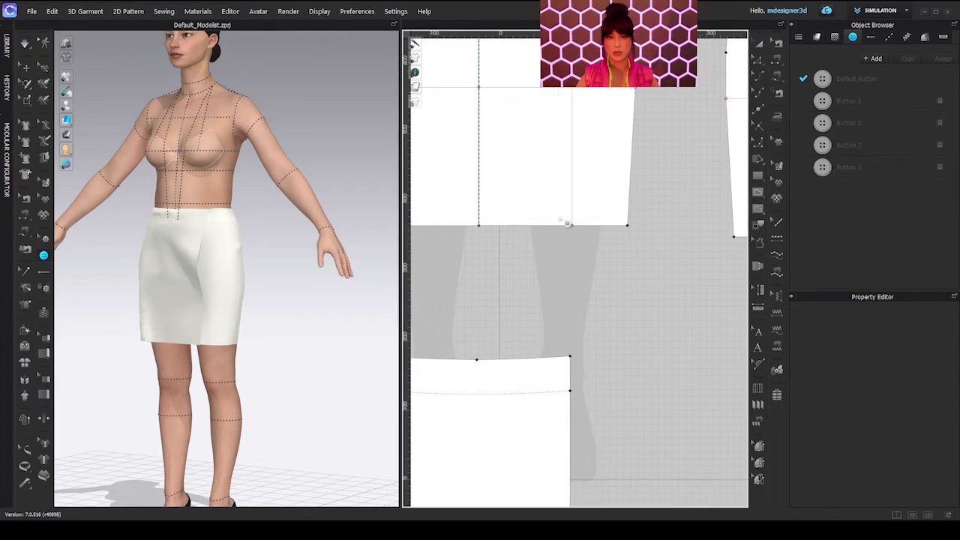
{"action": "right_click", "coordinate": [563, 219]}
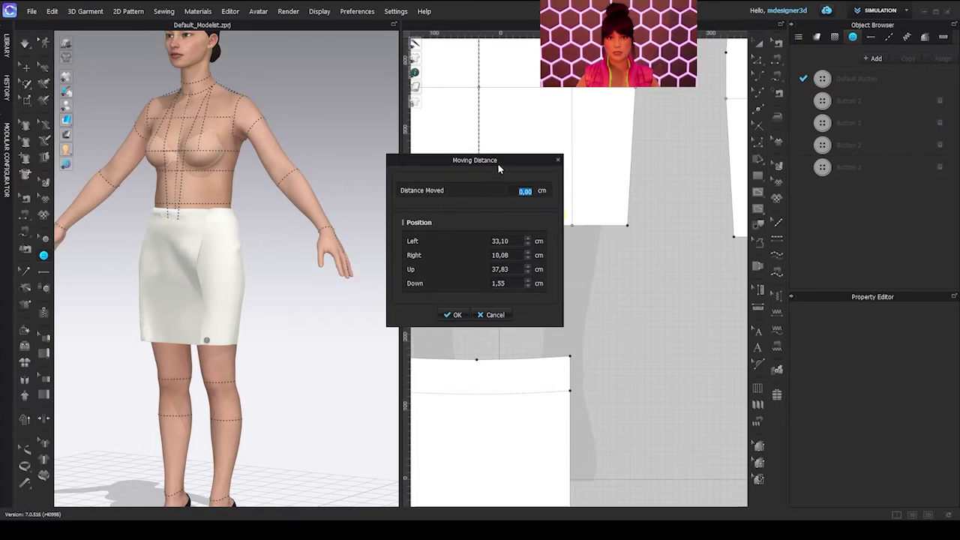
{"action": "left_click_drag", "start_coordinate": [498, 166], "coordinate": [412, 157]}
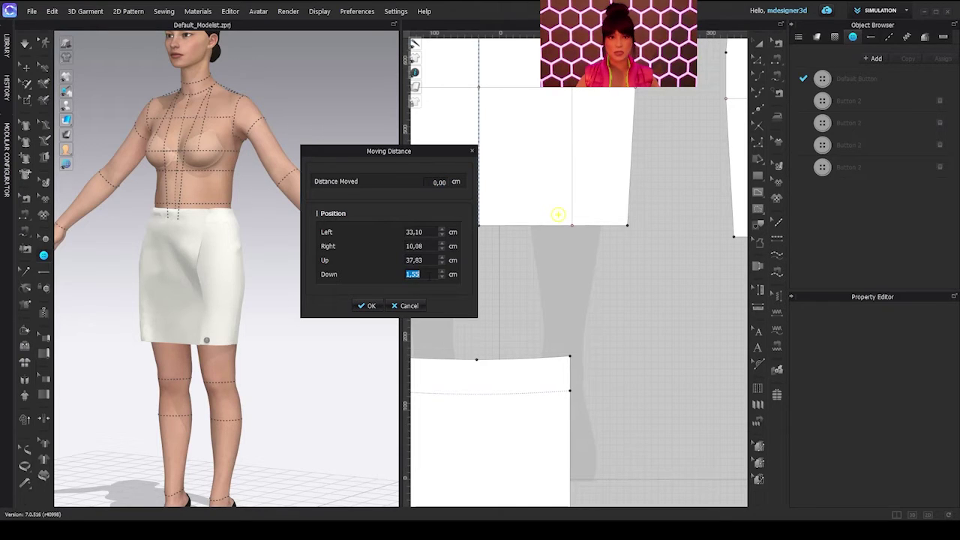
{"action": "type", "text": "3"}
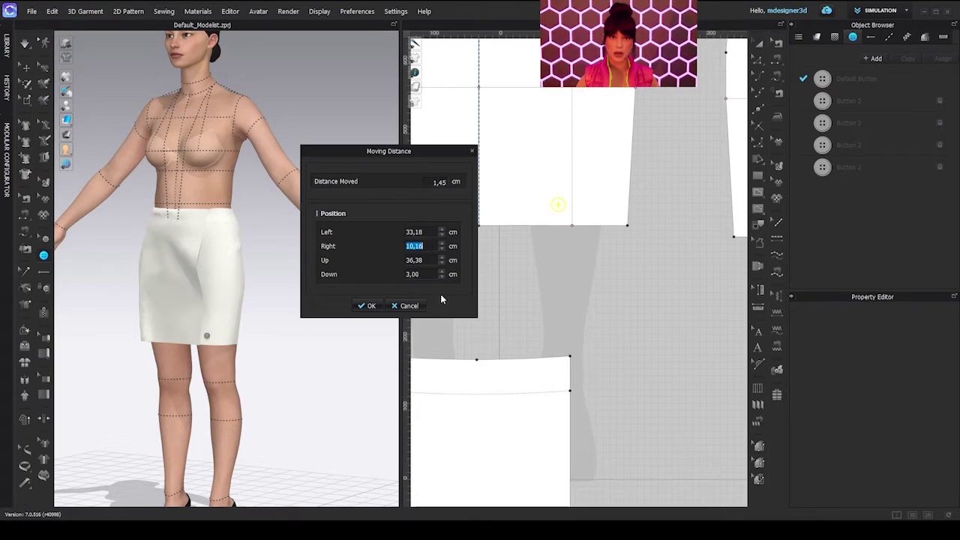
{"action": "type", "text": "12"}
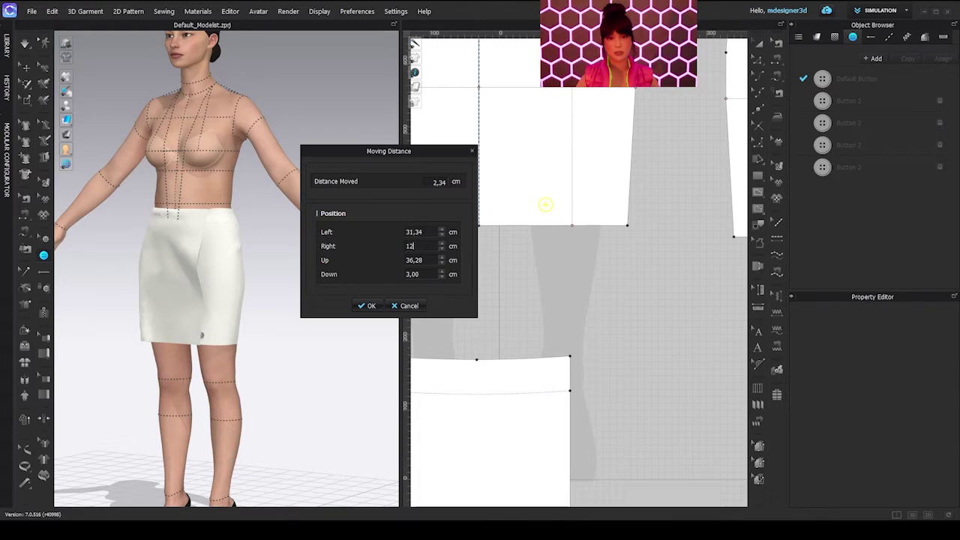
{"action": "key", "text": "BackSpace"}
{"action": "type", "text": "1"}
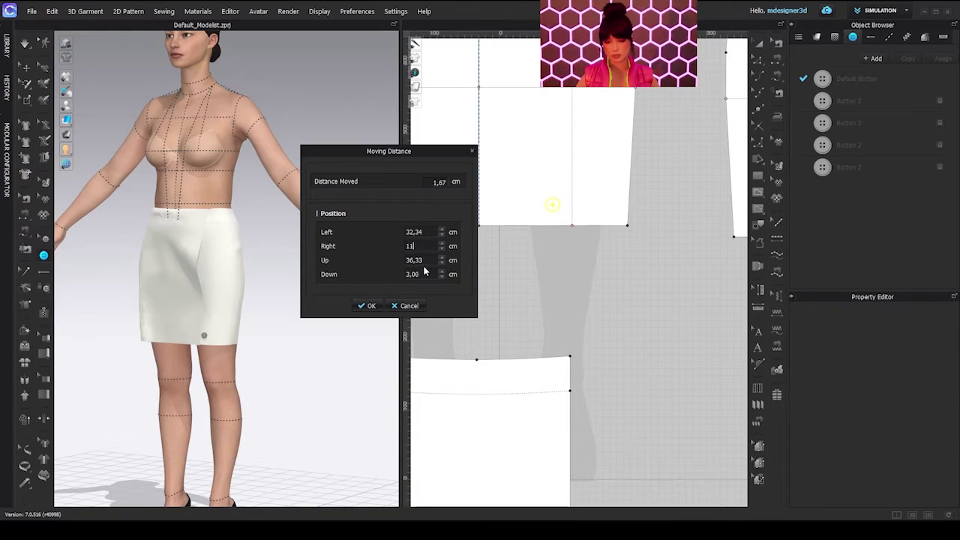
{"action": "left_click", "coordinate": [366, 305]}
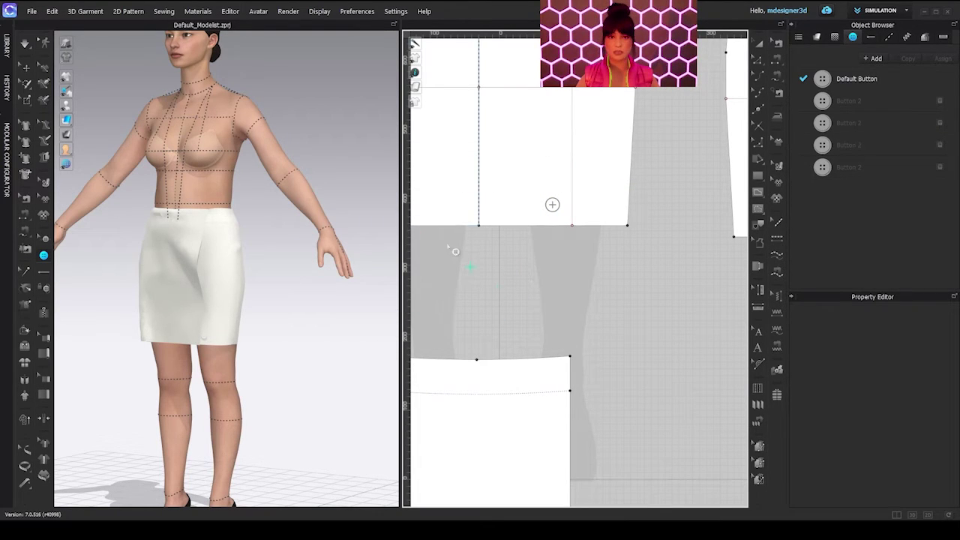
Step: Copy the hem button and position its pasted duplicate straight above it, keeping both vertically aligned
{"action": "left_click", "coordinate": [42, 239]}
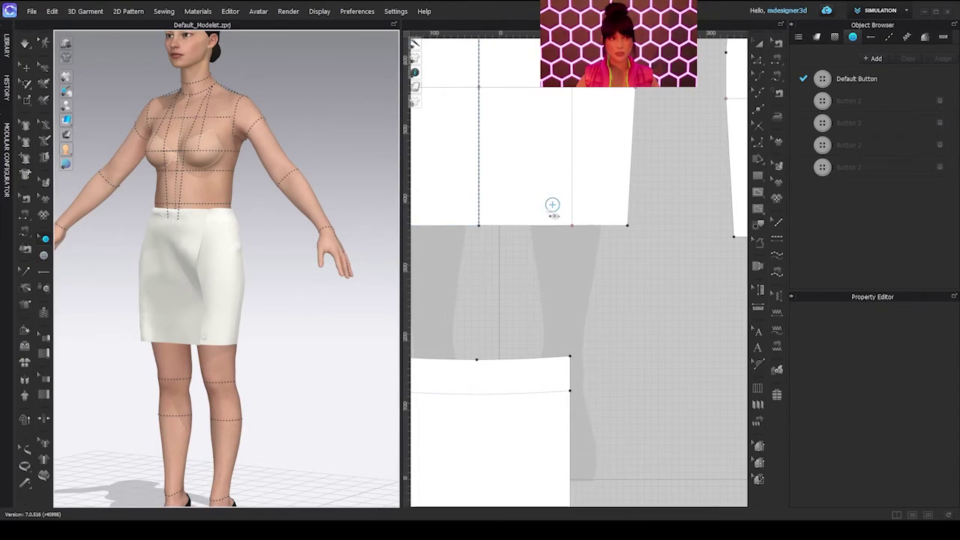
{"action": "left_click", "coordinate": [551, 205]}
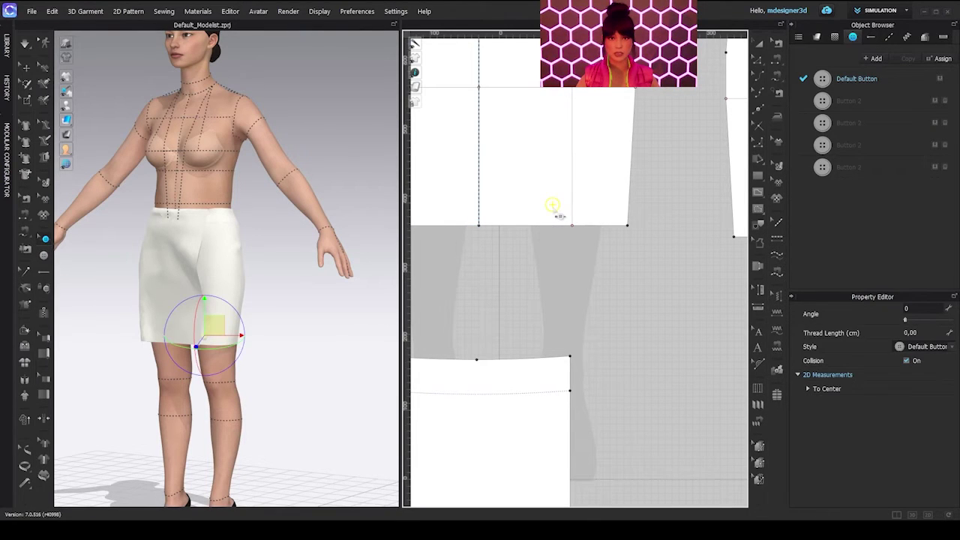
{"action": "left_click_drag", "start_coordinate": [559, 216], "coordinate": [551, 175]}
{"action": "left_click", "coordinate": [552, 207]}
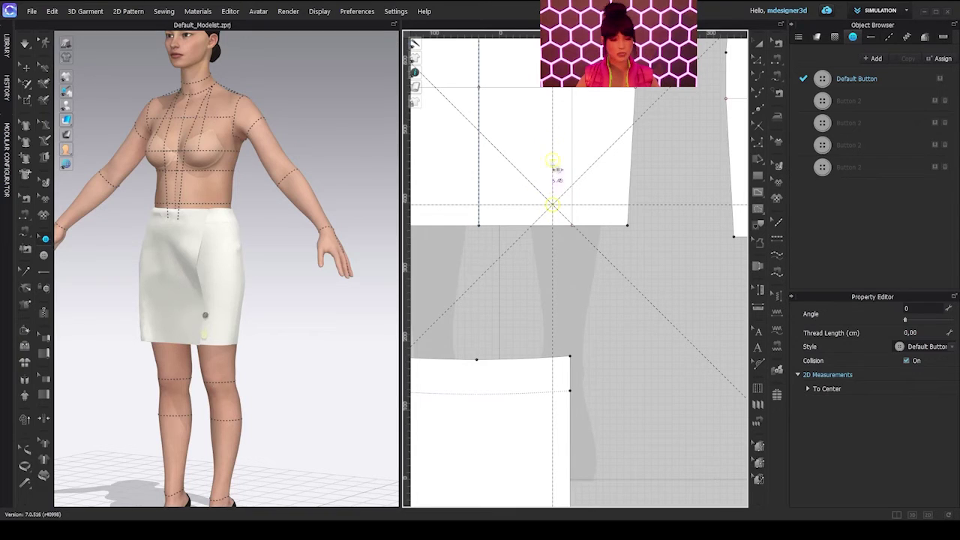
{"action": "left_click_drag", "start_coordinate": [555, 173], "coordinate": [557, 176]}
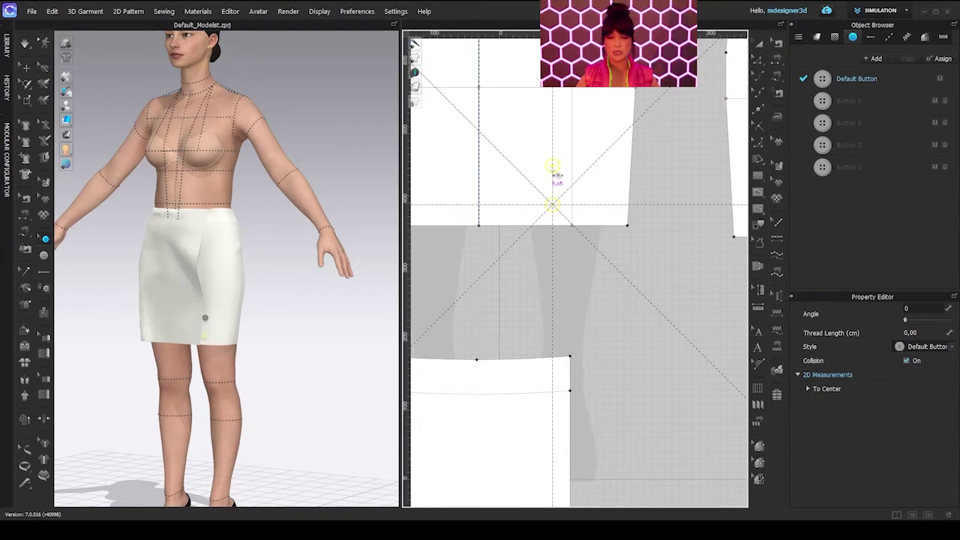
{"action": "right_click", "coordinate": [550, 164]}
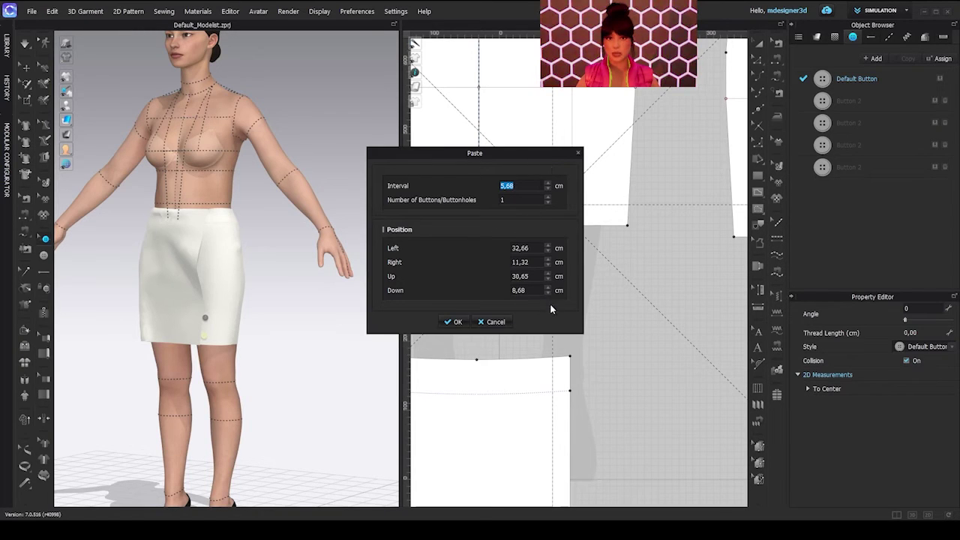
{"action": "left_click_drag", "start_coordinate": [535, 148], "coordinate": [425, 113]}
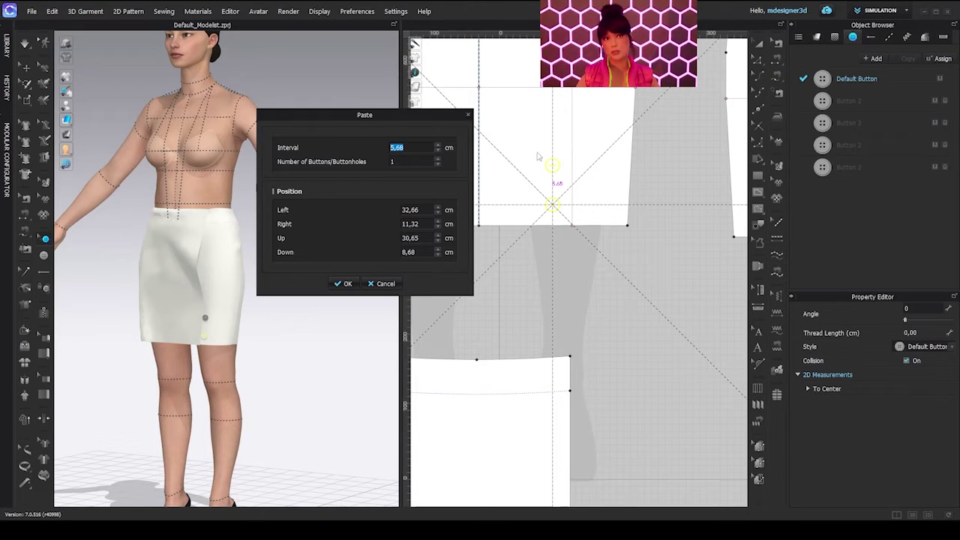
{"action": "left_click", "coordinate": [384, 285]}
Step: Place the duplicate higher above the hem button and set the number of pasted buttons to 2, checking the reference photo
{"action": "scroll", "coordinate": [572, 279], "scroll_direction": "down", "scroll_amount": 2}
{"action": "middle_click_drag", "start_coordinate": [576, 293], "coordinate": [596, 404]}
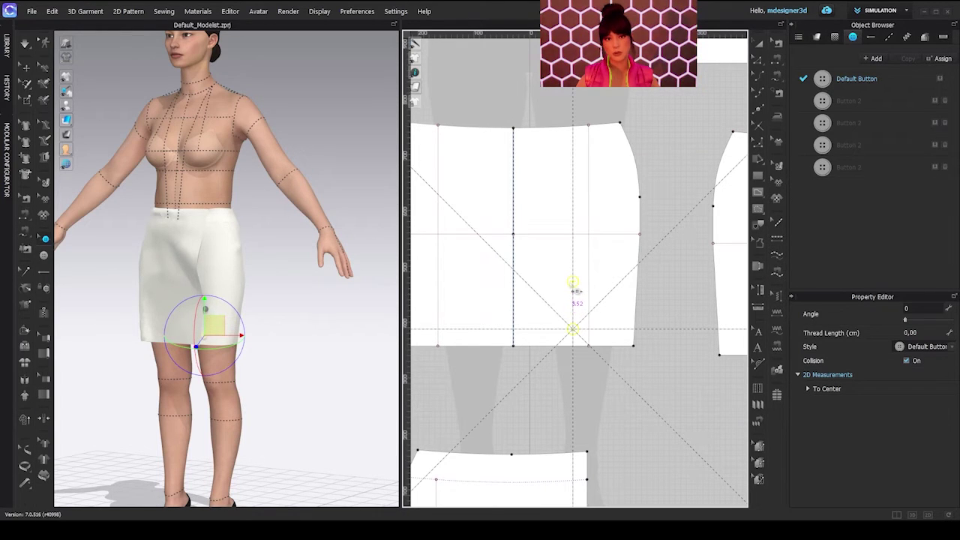
{"action": "left_click", "coordinate": [573, 289]}
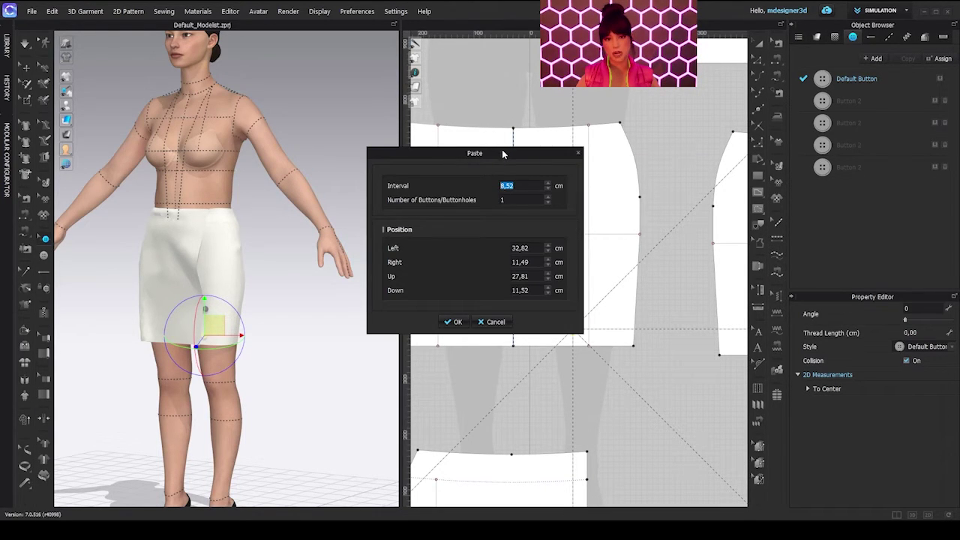
{"action": "left_click_drag", "start_coordinate": [501, 149], "coordinate": [405, 148]}
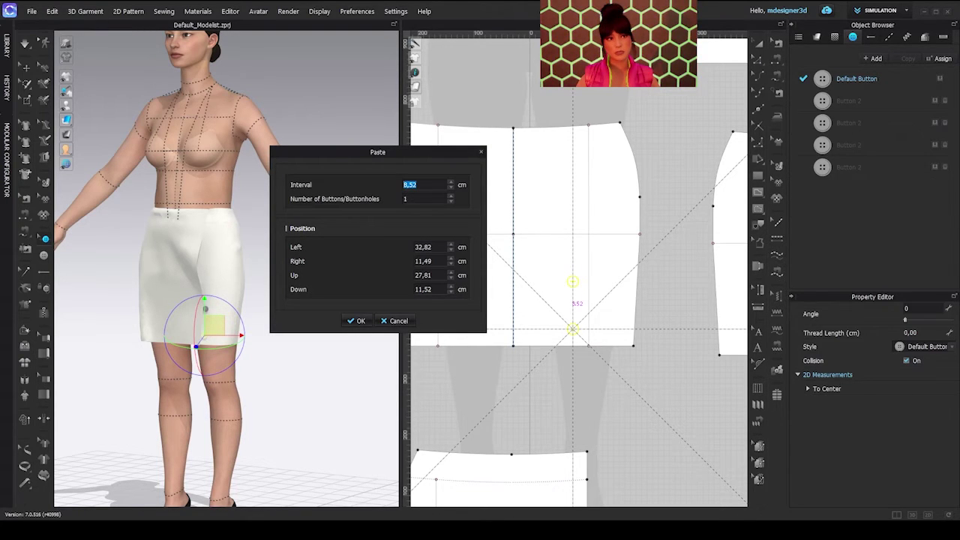
{"action": "key", "text": "alt+Tab"}
{"action": "key", "text": "alt+Tab"}
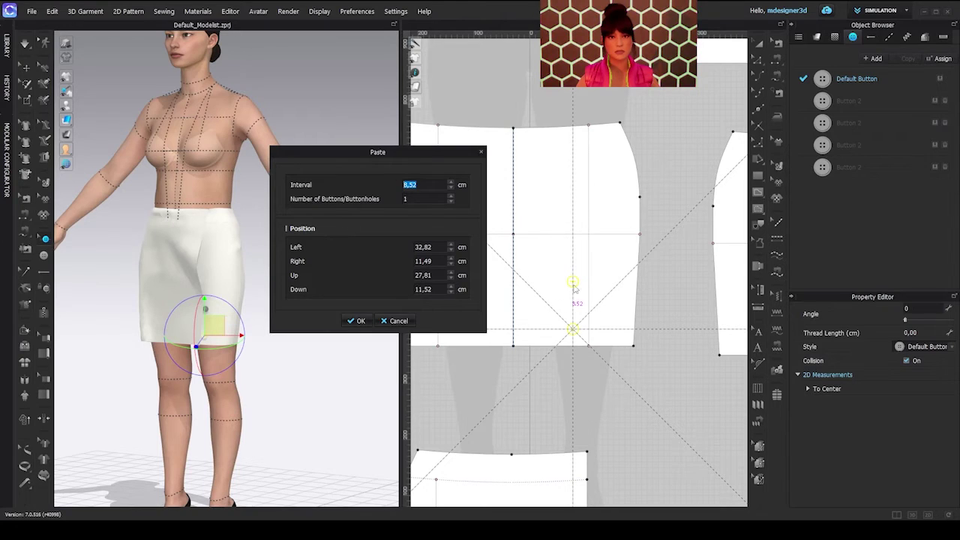
{"action": "left_click", "coordinate": [451, 197]}
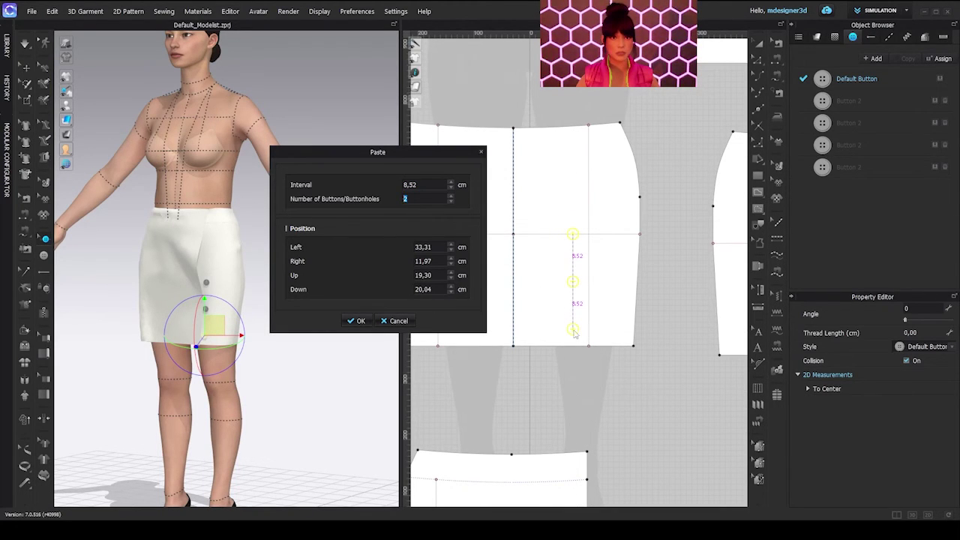
Step: Set the interval of the two pasted buttons on the front panel to 13,52 cm and complete the paste
{"action": "left_click", "coordinate": [451, 182]}
{"action": "left_click", "coordinate": [450, 182]}
{"action": "left_click", "coordinate": [451, 183]}
{"action": "left_click", "coordinate": [450, 183]}
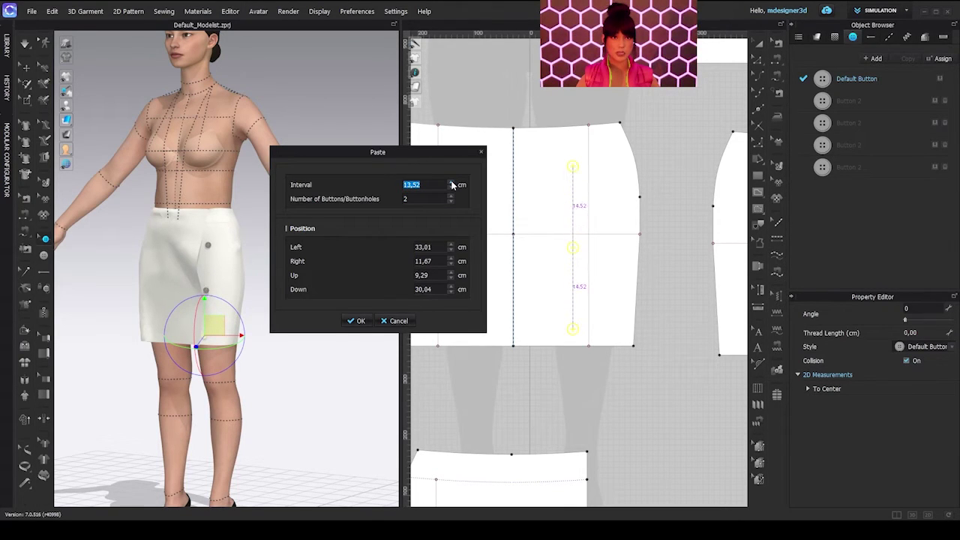
{"action": "left_click", "coordinate": [450, 182]}
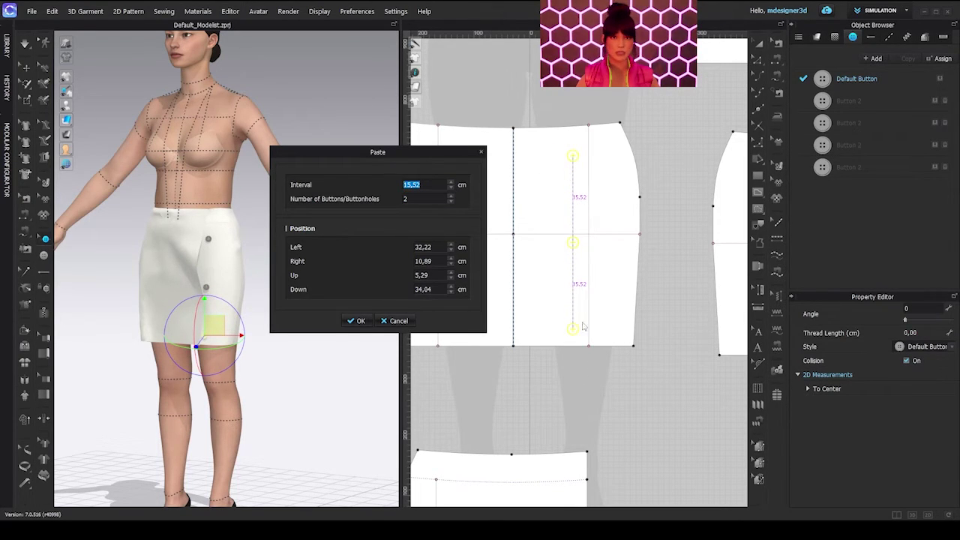
{"action": "left_click", "coordinate": [450, 189]}
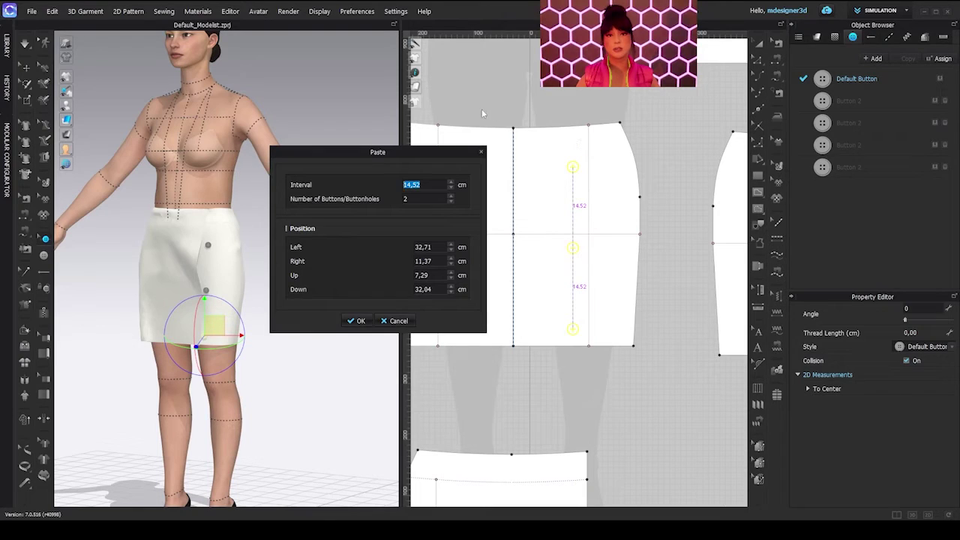
{"action": "left_click_drag", "start_coordinate": [450, 150], "coordinate": [448, 115]}
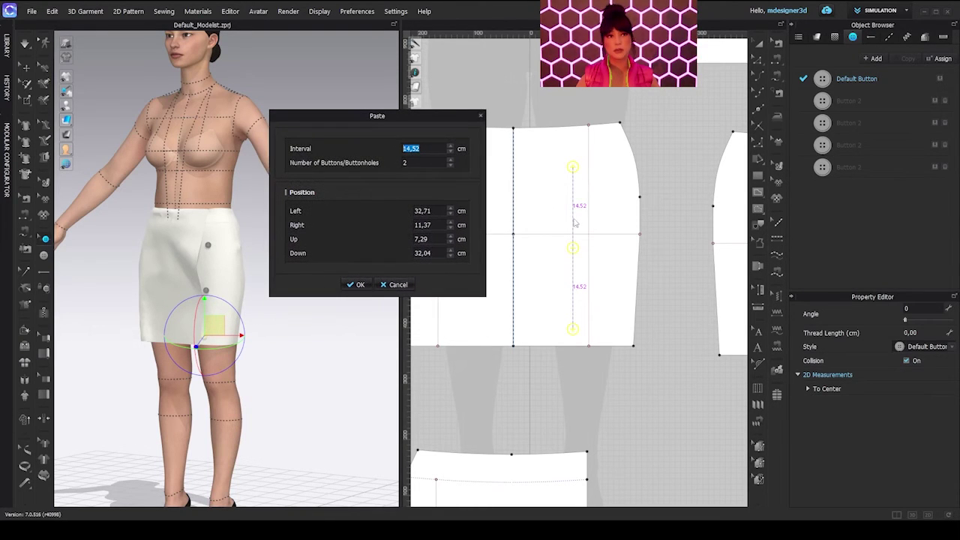
{"action": "left_click", "coordinate": [350, 288]}
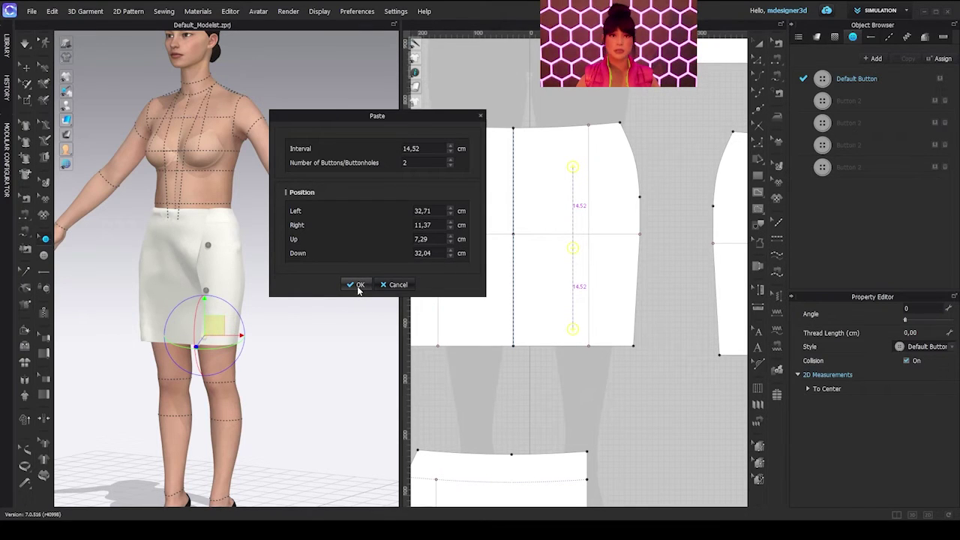
{"action": "left_click", "coordinate": [449, 152]}
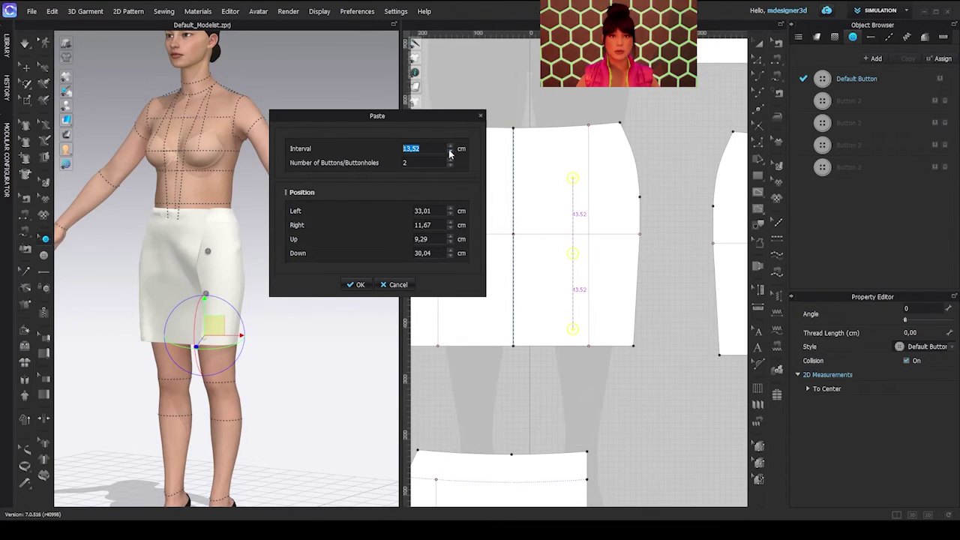
{"action": "left_click", "coordinate": [356, 285]}
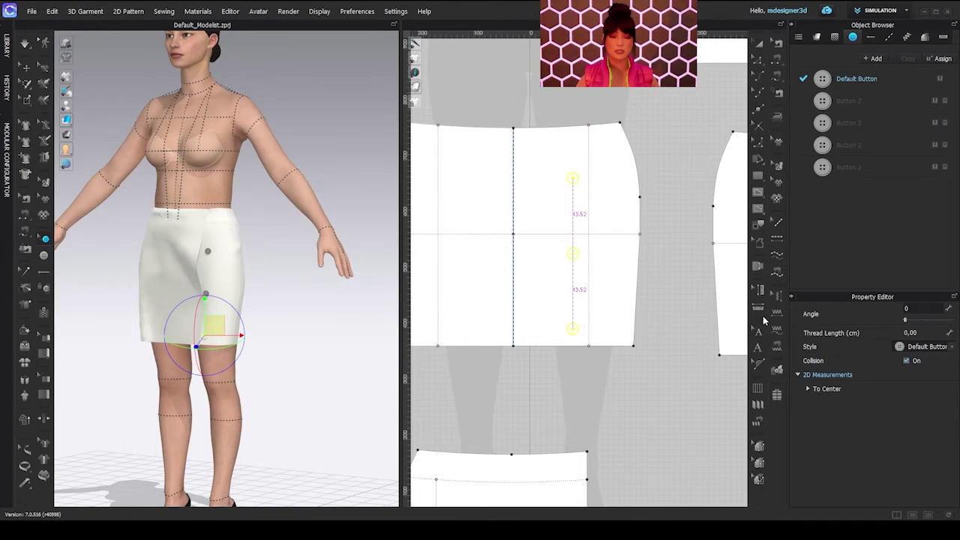
Step: Try to paste a copy of the front panel's three buttons near the right edge of the front overlap piece
{"action": "scroll", "coordinate": [627, 298], "scroll_direction": "down", "scroll_amount": 4}
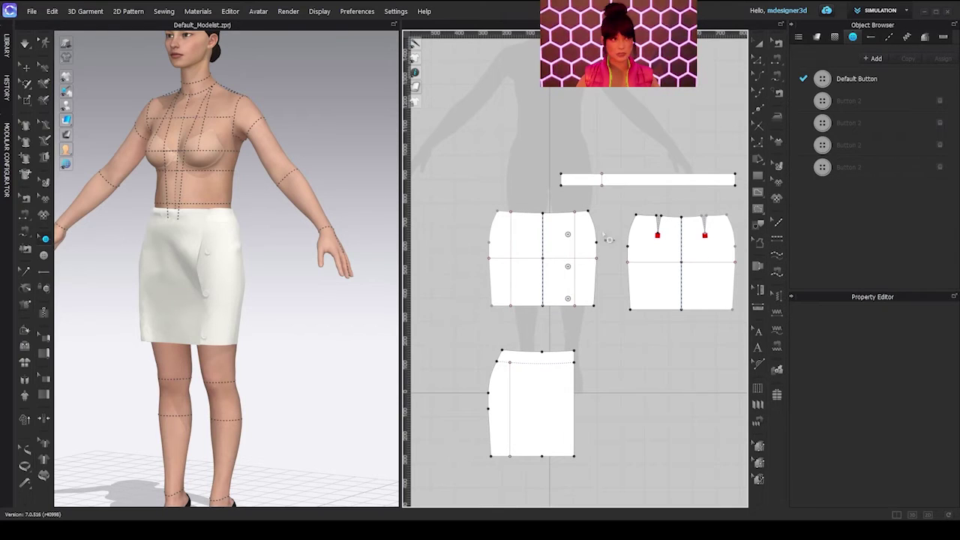
{"action": "left_click_drag", "start_coordinate": [581, 235], "coordinate": [568, 310]}
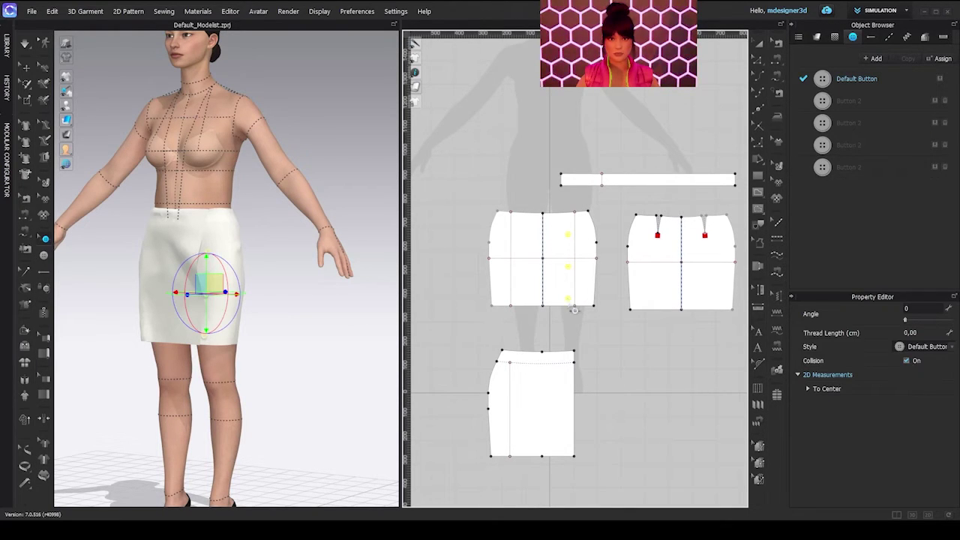
{"action": "key", "text": "ctrl+v"}
{"action": "middle_click_drag", "start_coordinate": [578, 438], "coordinate": [624, 319]}
{"action": "scroll", "coordinate": [615, 329], "scroll_direction": "up", "scroll_amount": 5}
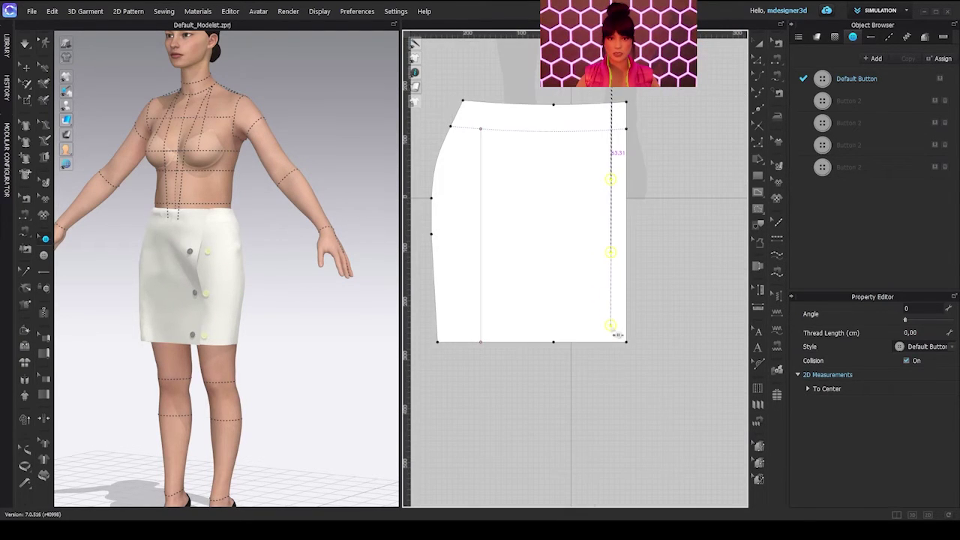
{"action": "right_click", "coordinate": [614, 334]}
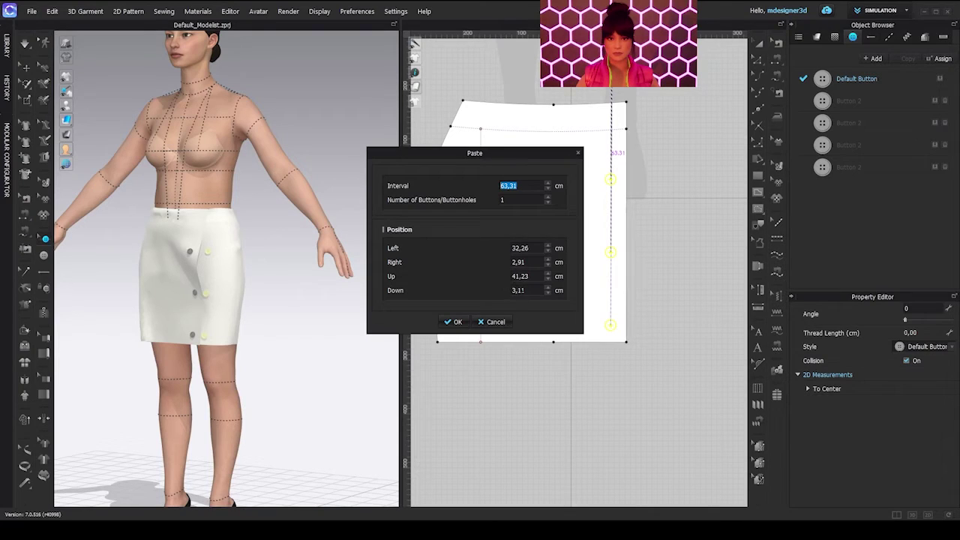
Step: Position the pasted buttons 3 cm from the hem and 2 cm from the overlap piece's right edge
{"action": "double_click", "coordinate": [530, 291]}
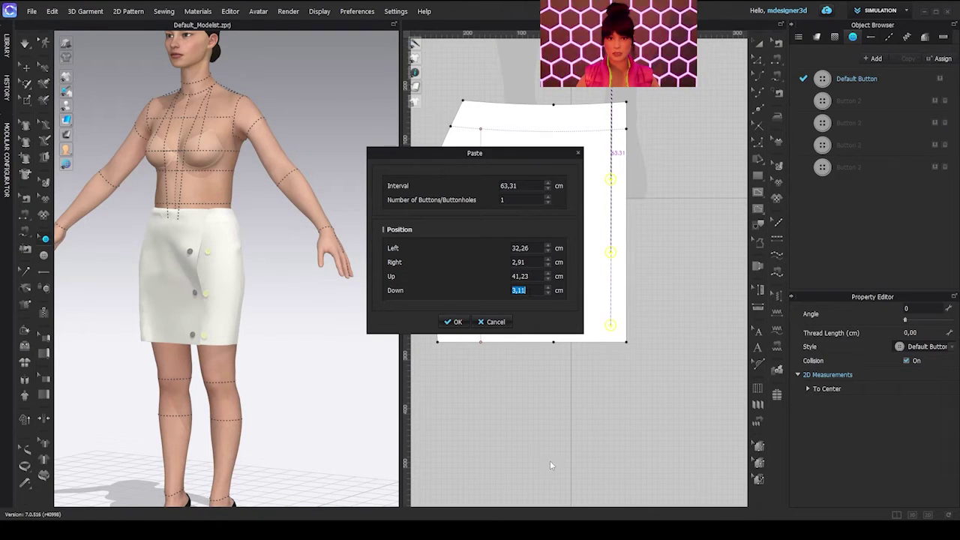
{"action": "type", "text": "3"}
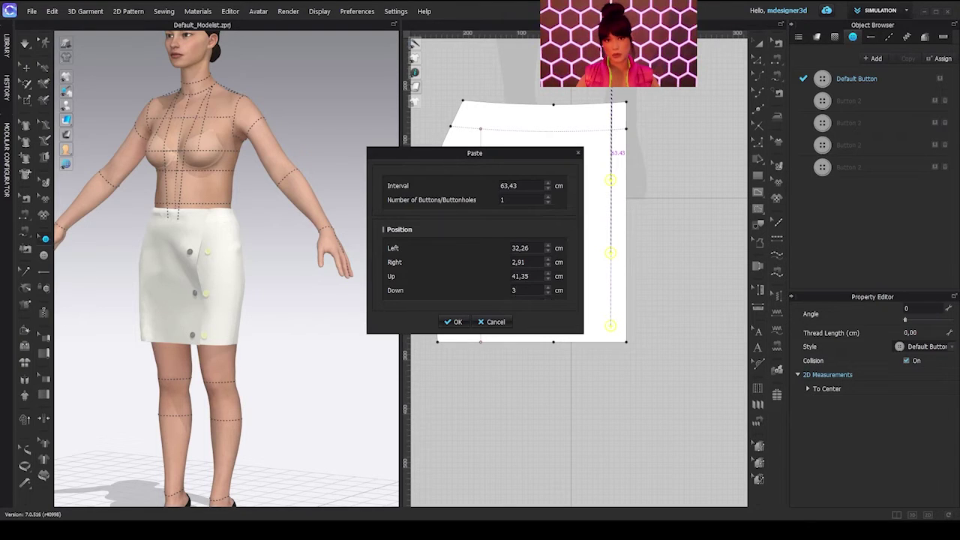
{"action": "double_click", "coordinate": [526, 262]}
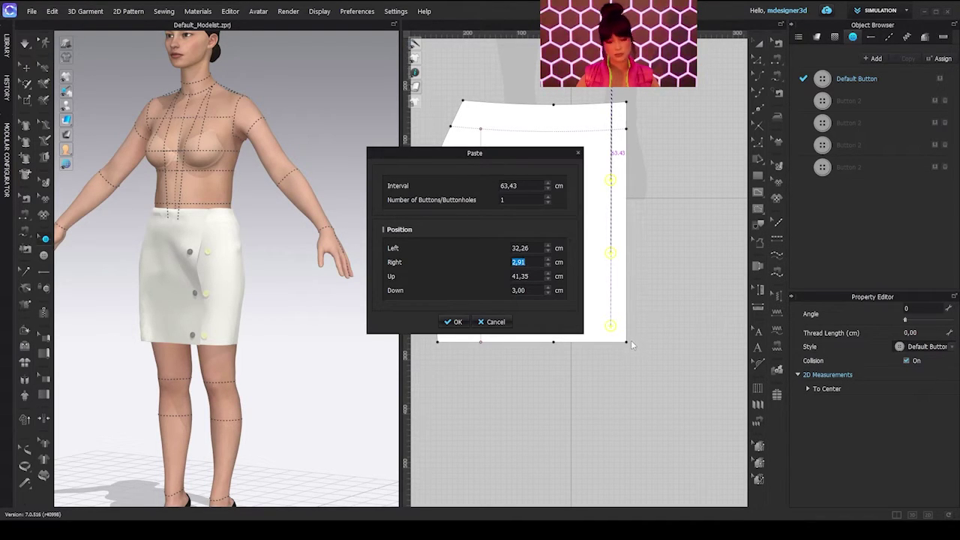
{"action": "type", "text": "3"}
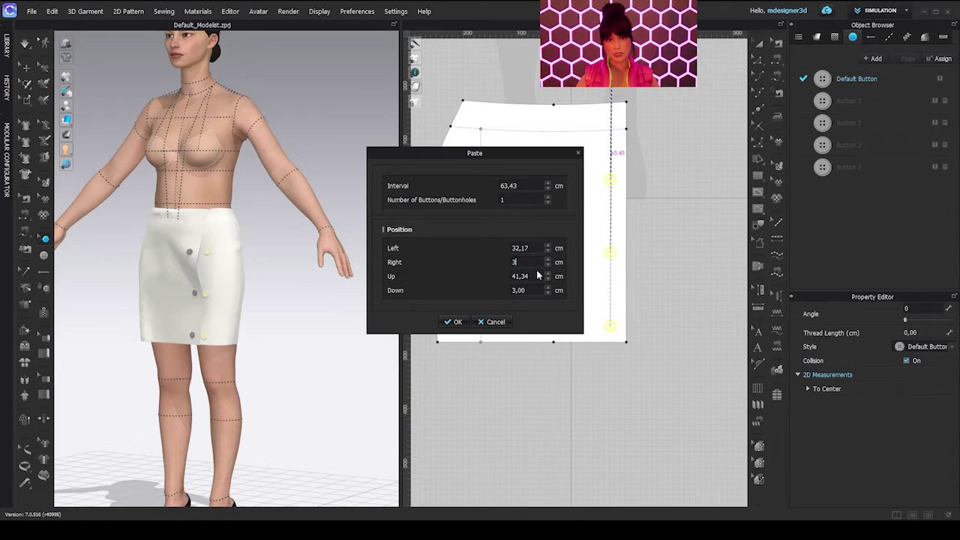
{"action": "key", "text": "BackSpace"}
{"action": "type", "text": "2"}
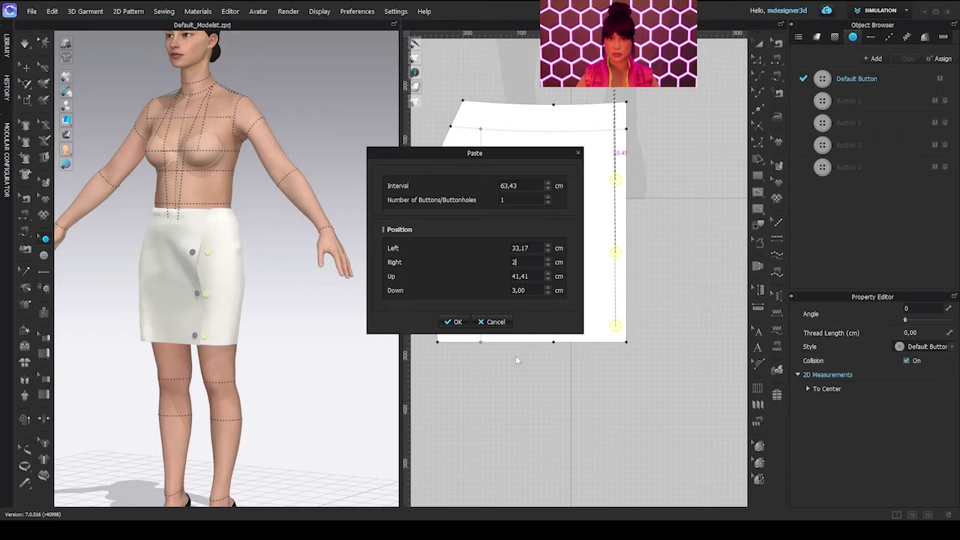
{"action": "left_click", "coordinate": [452, 321]}
Step: Measure the distance between the front panel's middle button and the internal line beside it, and undo the last button paste
{"action": "scroll", "coordinate": [588, 293], "scroll_direction": "down", "scroll_amount": 5}
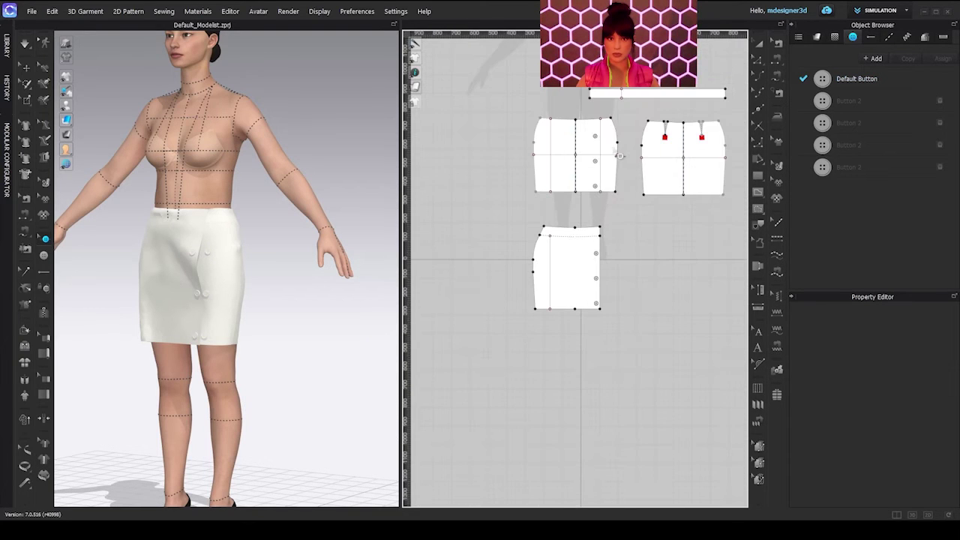
{"action": "scroll", "coordinate": [619, 155], "scroll_direction": "up", "scroll_amount": 5}
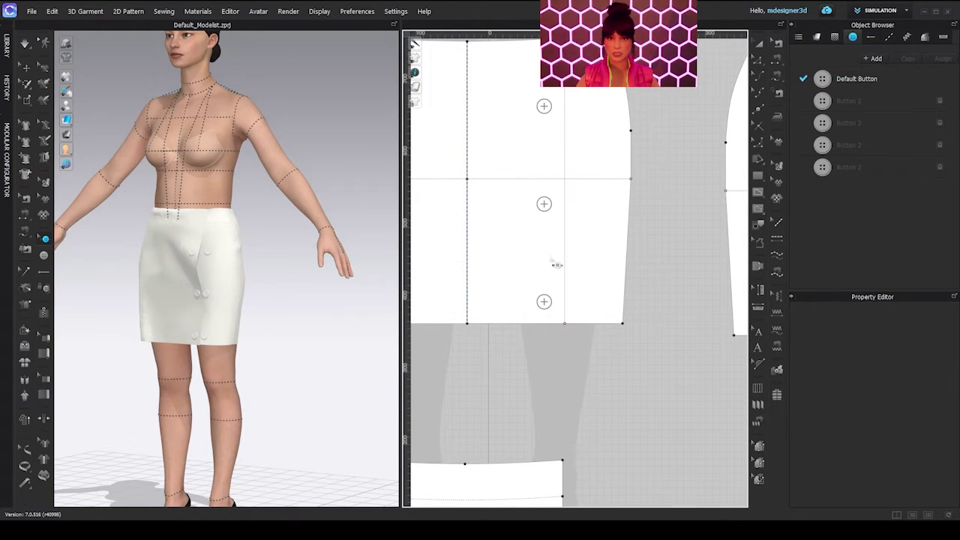
{"action": "key", "text": "g"}
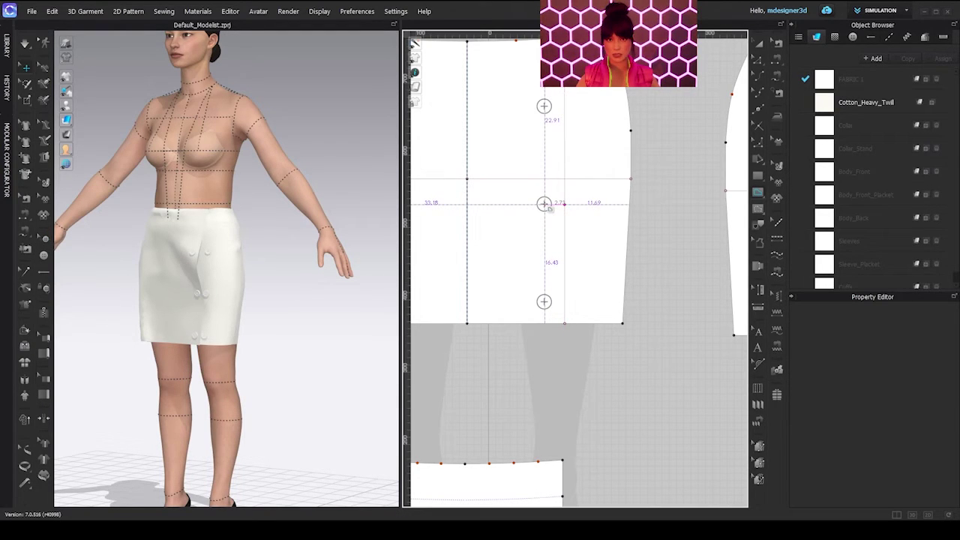
{"action": "scroll", "coordinate": [615, 248], "scroll_direction": "down", "scroll_amount": 4}
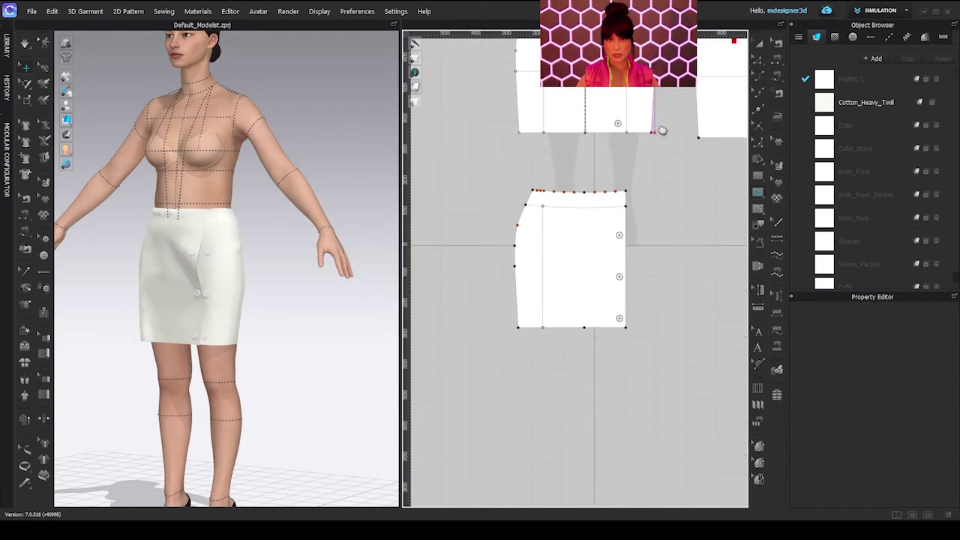
{"action": "key", "text": "ctrl+z"}
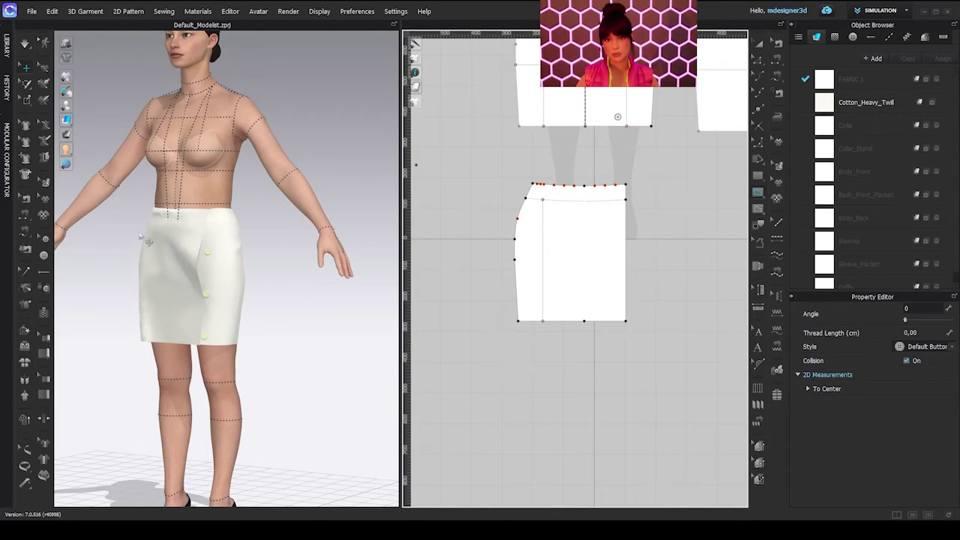
Step: Copy the front panel's three buttons again and paste them near the lower right corner of the front overlap piece
{"action": "left_click", "coordinate": [45, 239]}
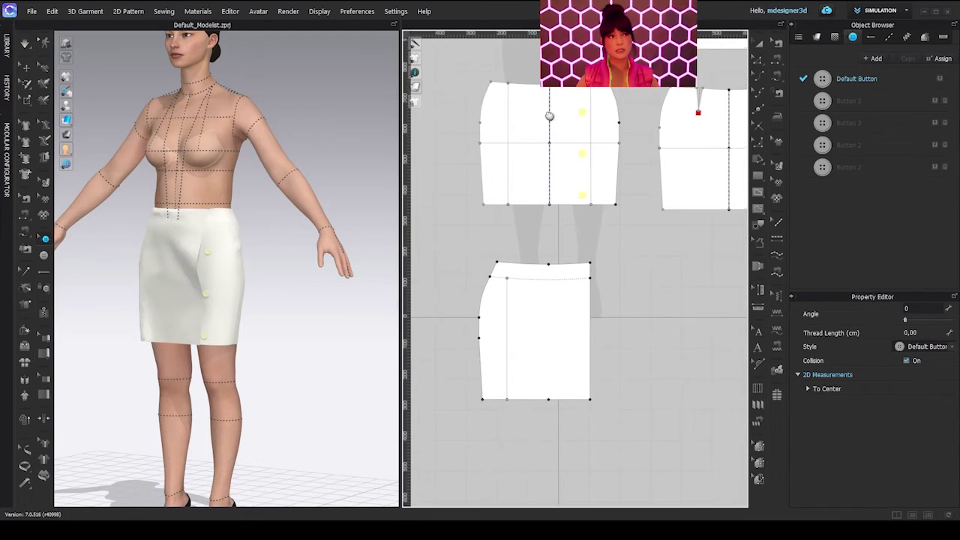
{"action": "left_click_drag", "start_coordinate": [564, 96], "coordinate": [591, 200]}
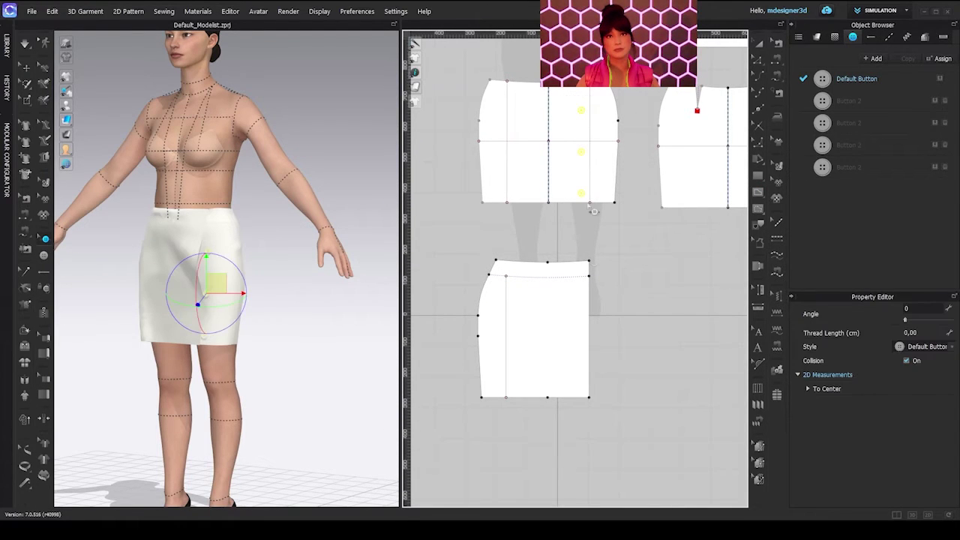
{"action": "key", "text": "ctrl+c"}
{"action": "key", "text": "ctrl+v"}
{"action": "left_click_drag", "start_coordinate": [583, 392], "coordinate": [587, 396]}
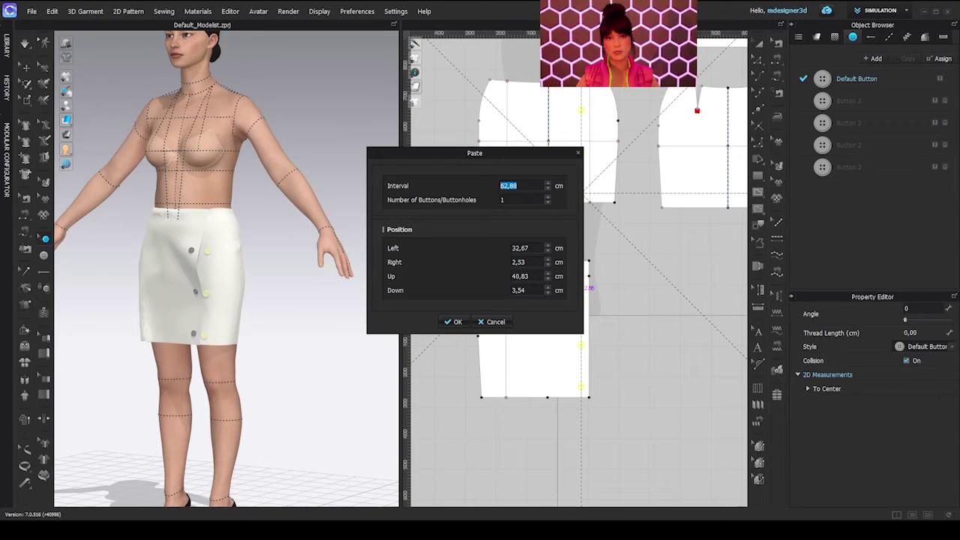
Step: Position the pasted button row 3 cm from the hem and 2,73 cm from the overlap piece's right edge
{"action": "left_click", "coordinate": [534, 292]}
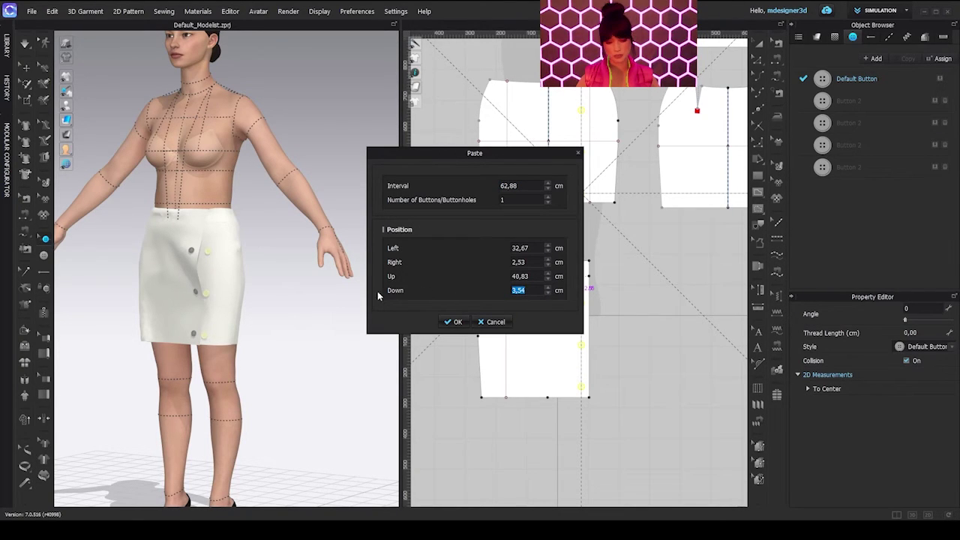
{"action": "type", "text": "3"}
{"action": "double_click", "coordinate": [535, 262]}
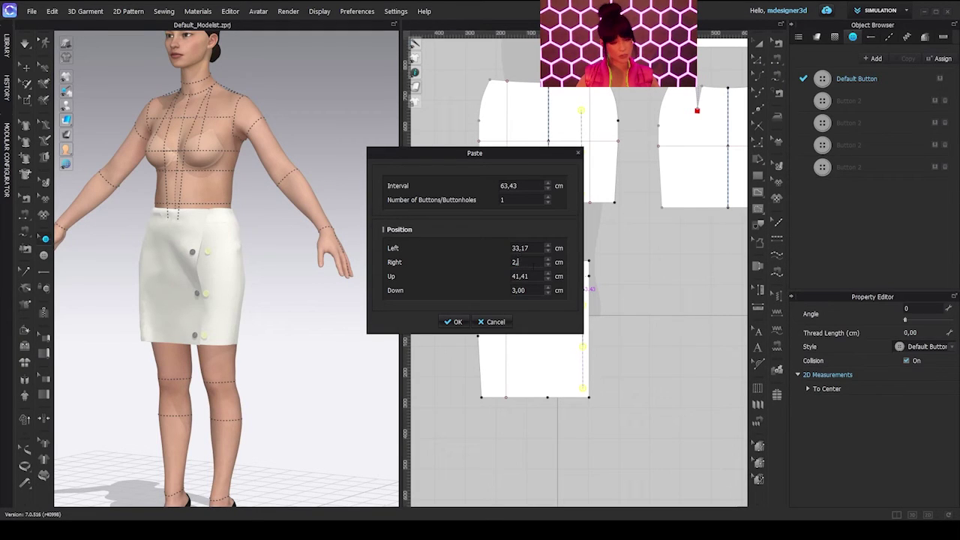
{"action": "type", "text": "2,73"}
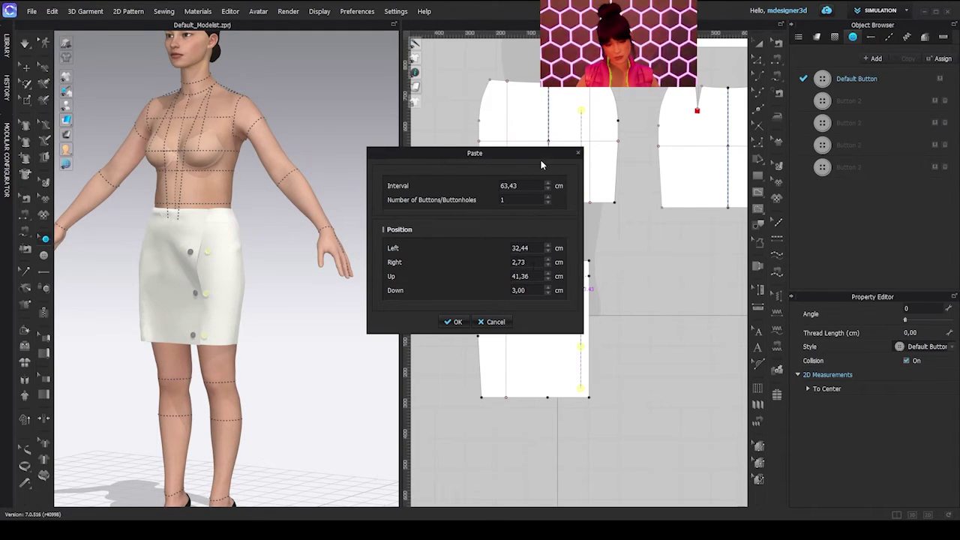
{"action": "left_click_drag", "start_coordinate": [523, 157], "coordinate": [453, 144]}
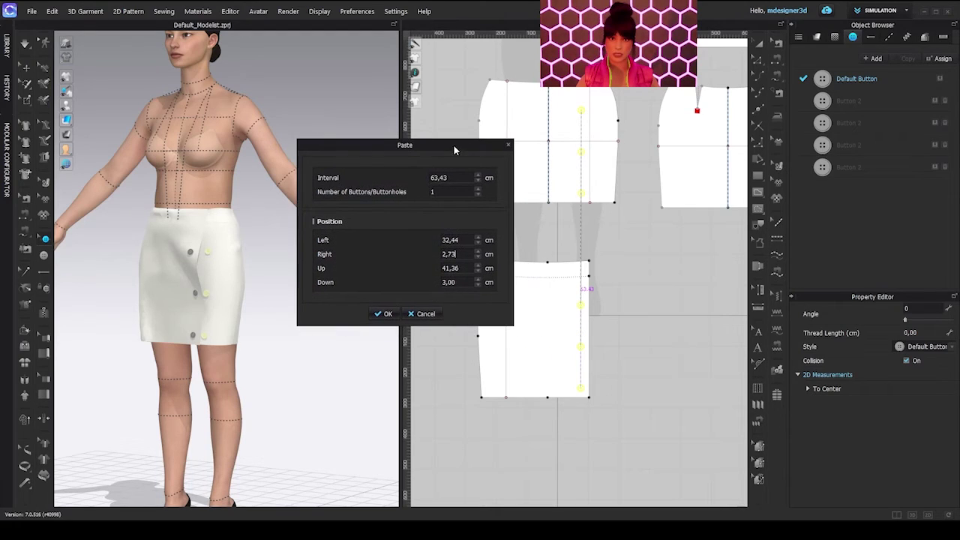
{"action": "left_click", "coordinate": [382, 314]}
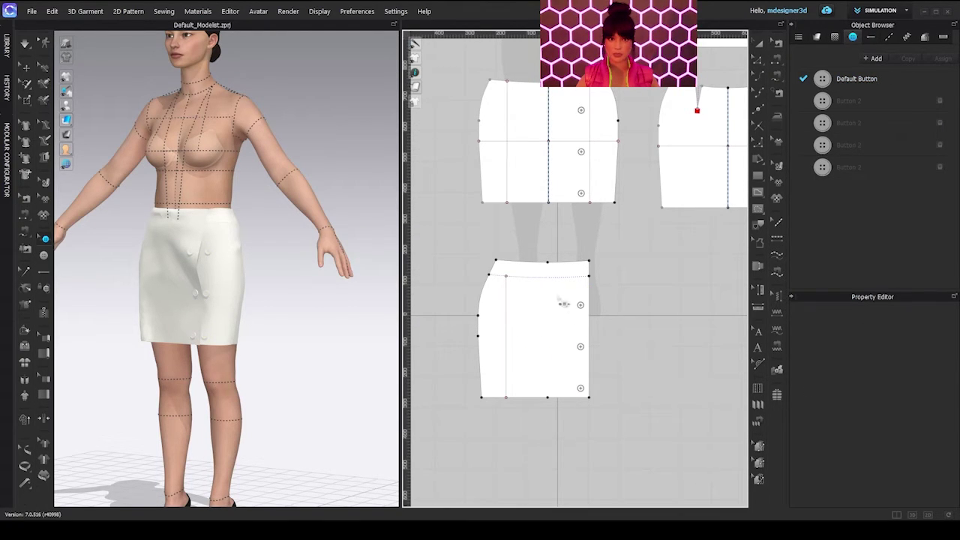
Step: Duplicate the overlap piece's uppermost button straight above into the waistband area, about 11.8 cm higher
{"action": "left_click_drag", "start_coordinate": [560, 292], "coordinate": [580, 269]}
{"action": "left_click", "coordinate": [581, 306]}
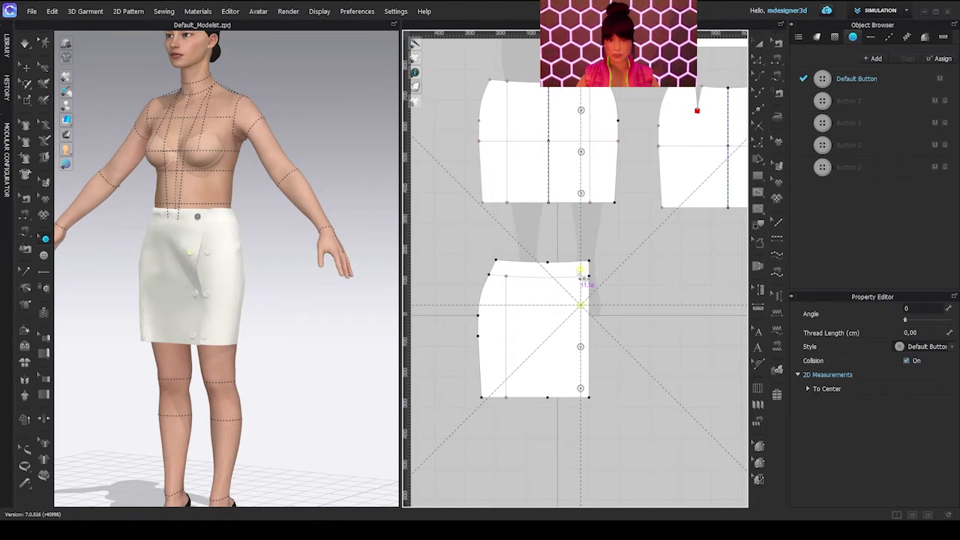
{"action": "key", "text": "Escape"}
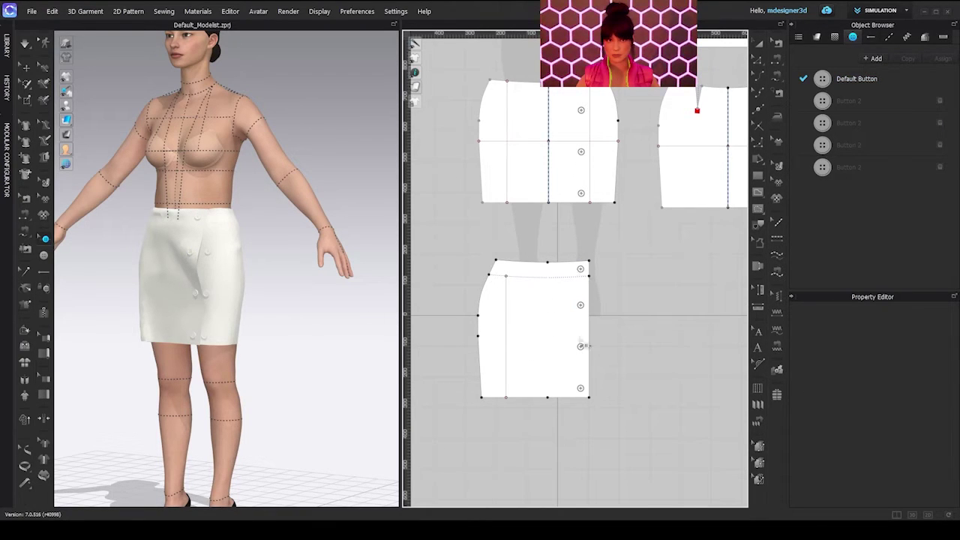
Step: Convert all four buttons on the front overlap piece to buttonholes
{"action": "middle_click_drag", "start_coordinate": [572, 181], "coordinate": [531, 258]}
{"action": "middle_click_drag", "start_coordinate": [555, 340], "coordinate": [602, 196]}
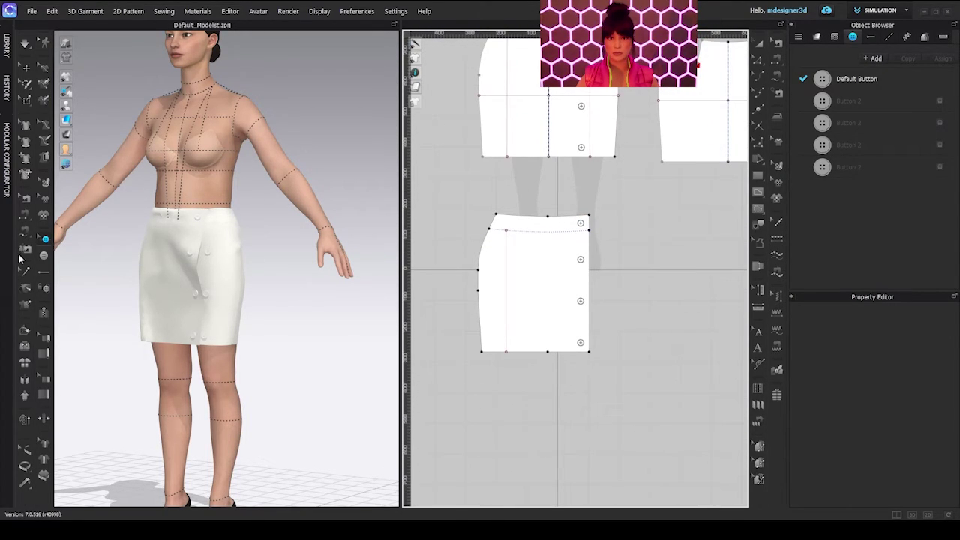
{"action": "left_click_drag", "start_coordinate": [567, 198], "coordinate": [591, 360]}
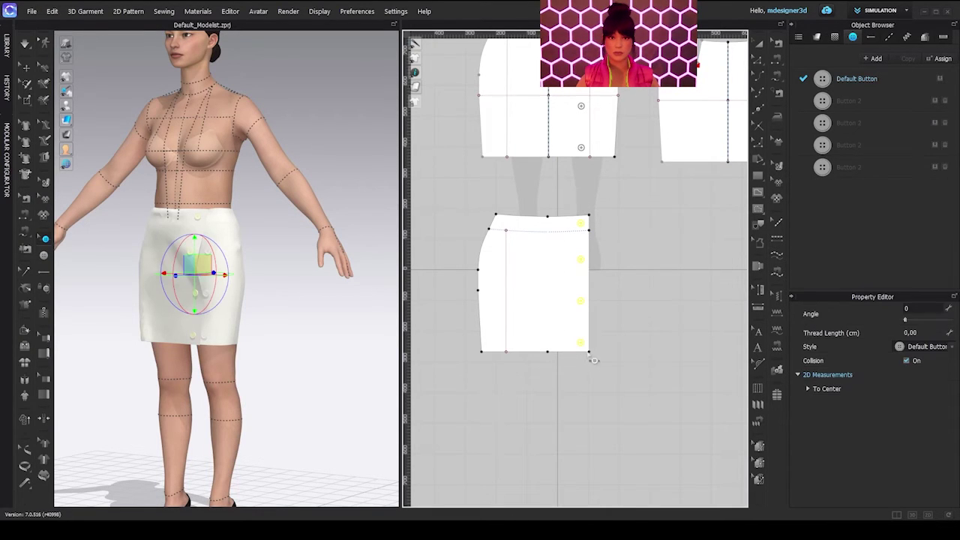
{"action": "right_click", "coordinate": [587, 266]}
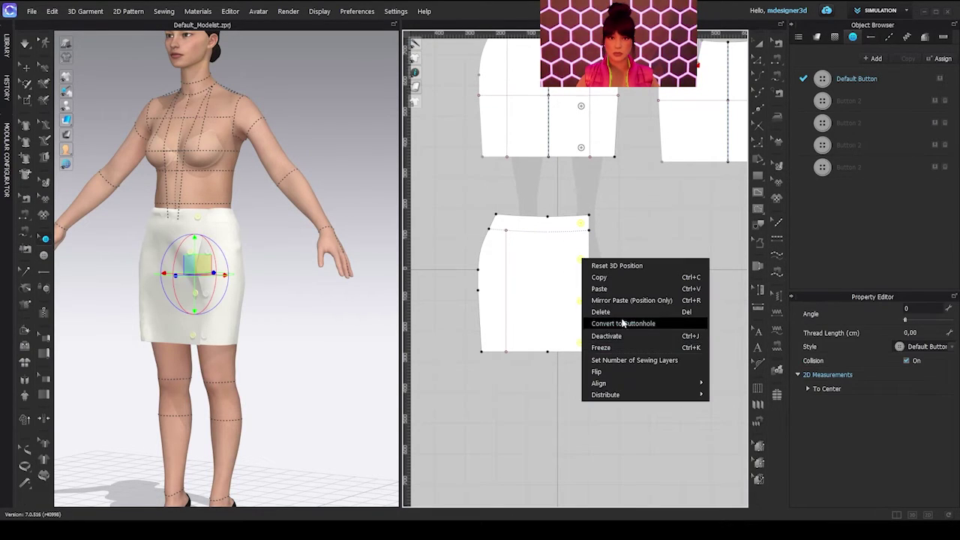
{"action": "left_click", "coordinate": [625, 323]}
{"action": "right_click_drag", "start_coordinate": [150, 300], "coordinate": [180, 329]}
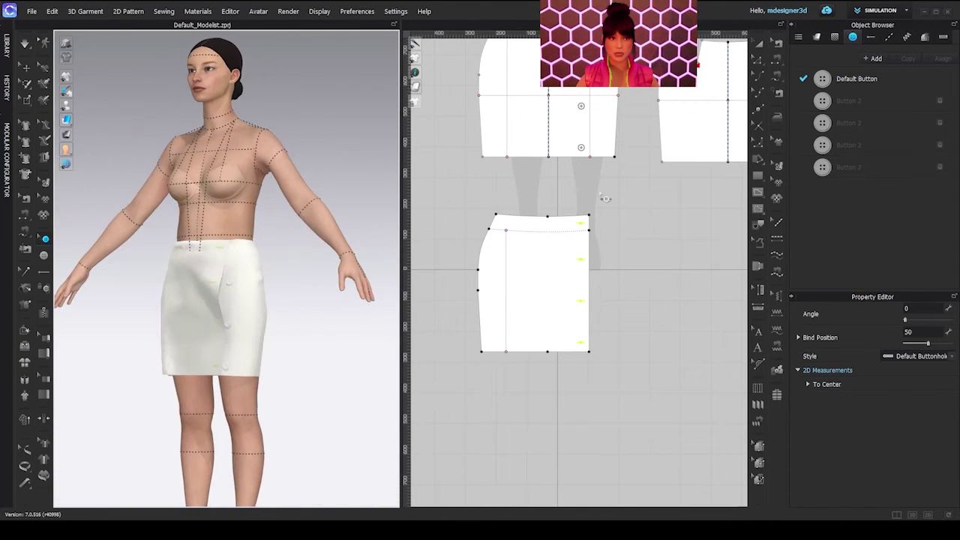
Step: Draw a vertical internal line across the waistband, 30.33 cm right of its left internal line, where the overlap piece's top-edge seam ends
{"action": "middle_click_drag", "start_coordinate": [587, 197], "coordinate": [553, 320]}
{"action": "right_click_drag", "start_coordinate": [534, 211], "coordinate": [489, 177]}
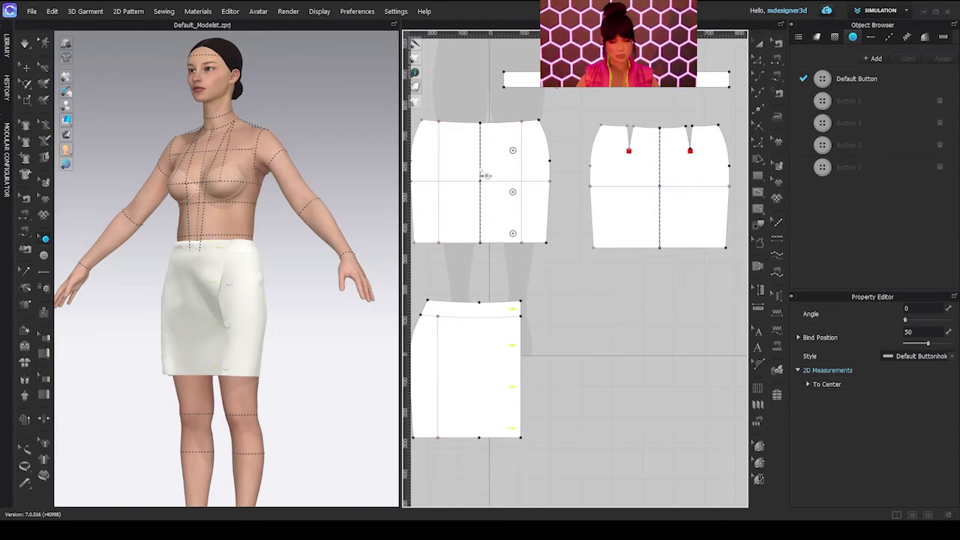
{"action": "key", "text": "b"}
{"action": "left_click", "coordinate": [514, 301]}
{"action": "middle_click_drag", "start_coordinate": [647, 80], "coordinate": [632, 118]}
{"action": "scroll", "coordinate": [632, 118], "scroll_direction": "up", "scroll_amount": 5}
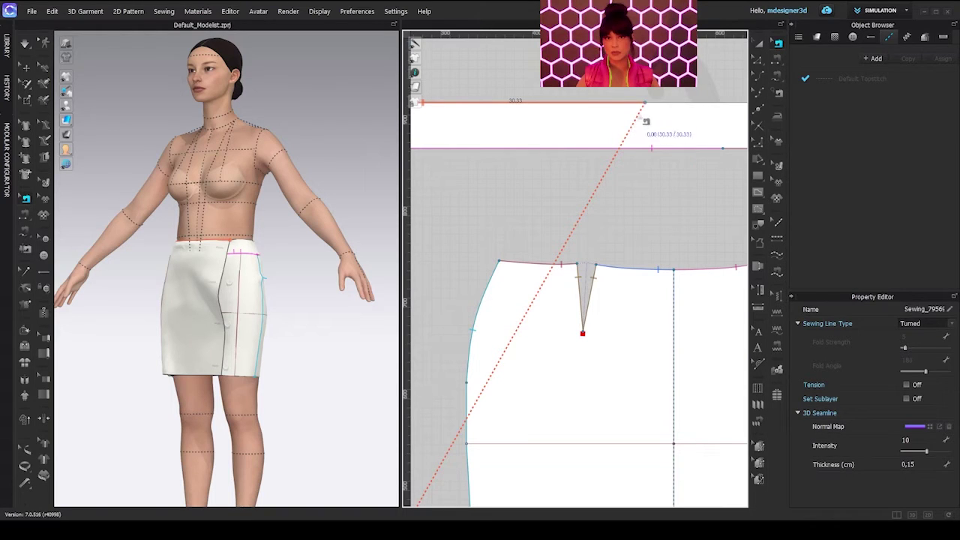
{"action": "key", "text": "g"}
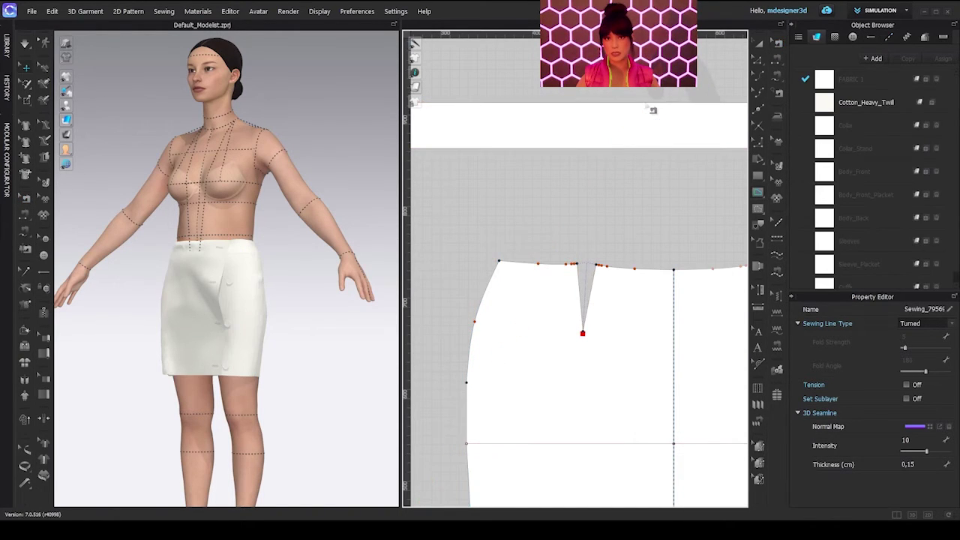
{"action": "left_click", "coordinate": [644, 102]}
{"action": "double_click", "coordinate": [646, 148]}
{"action": "scroll", "coordinate": [592, 206], "scroll_direction": "down", "scroll_amount": 5}
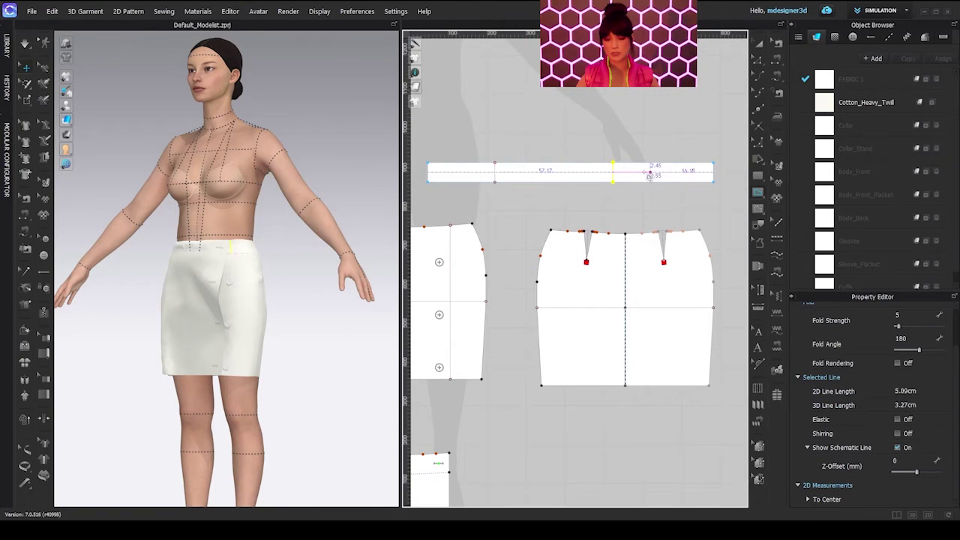
Step: Add a button to the waistband just left of the new internal line, centred in the waistband's height
{"action": "left_click", "coordinate": [43, 256]}
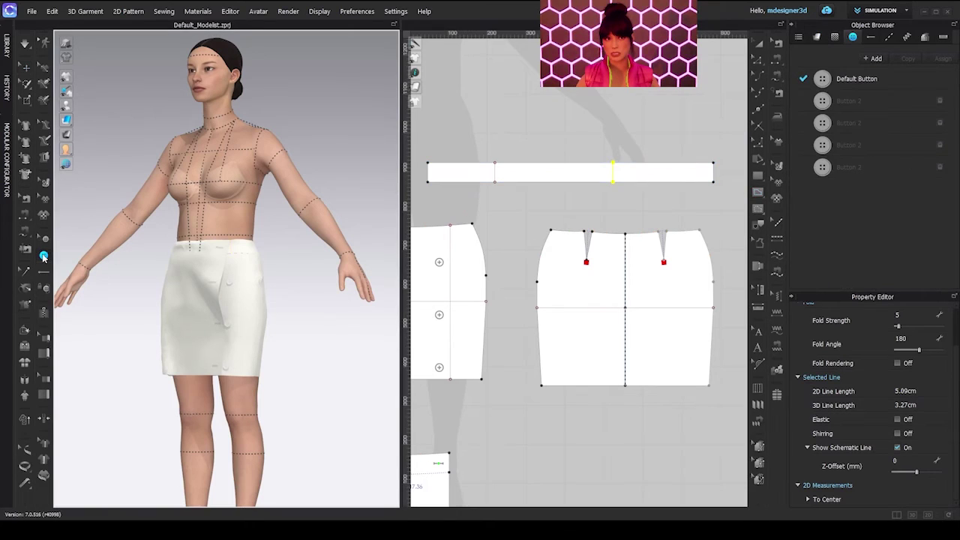
{"action": "right_click", "coordinate": [611, 174]}
{"action": "key", "text": "Return"}
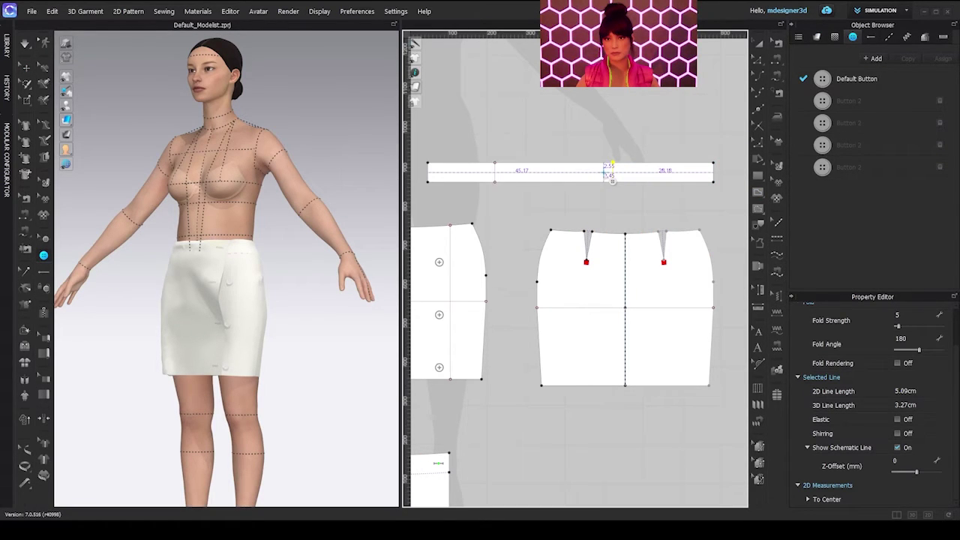
{"action": "scroll", "coordinate": [551, 274], "scroll_direction": "down", "scroll_amount": 3}
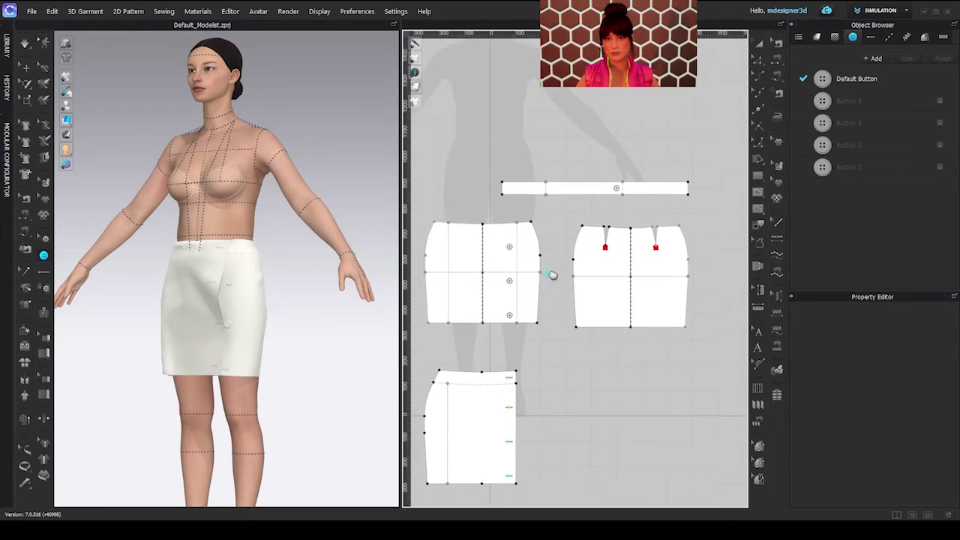
Step: Fasten the front panel's three buttons to the three lower buttonholes on the front overlap piece
{"action": "middle_click_drag", "start_coordinate": [553, 274], "coordinate": [558, 261]}
{"action": "mouse_move", "coordinate": [244, 315]}
{"action": "right_mouse_down"}
{"action": "mouse_move", "coordinate": [268, 339]}
{"action": "mouse_move", "coordinate": [257, 328]}
{"action": "right_mouse_up"}
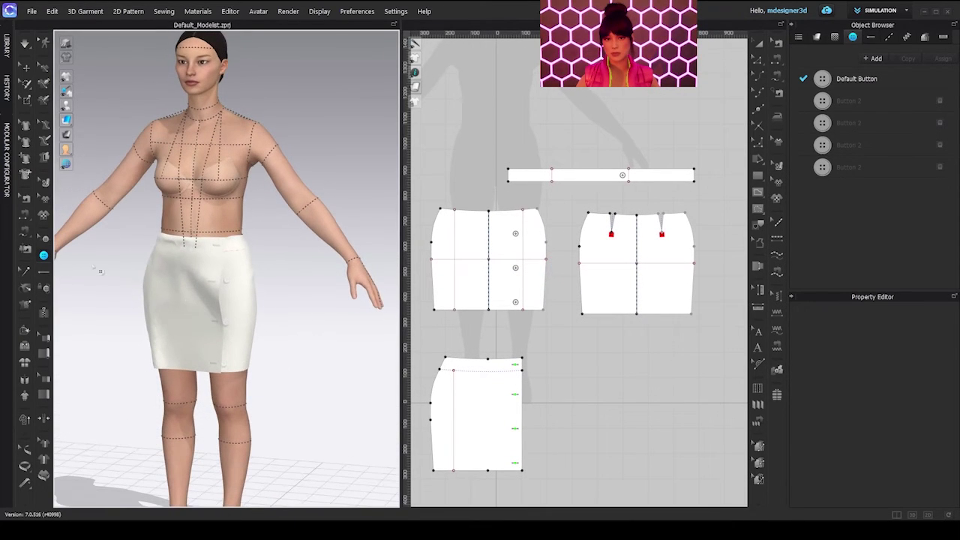
{"action": "left_click", "coordinate": [43, 288]}
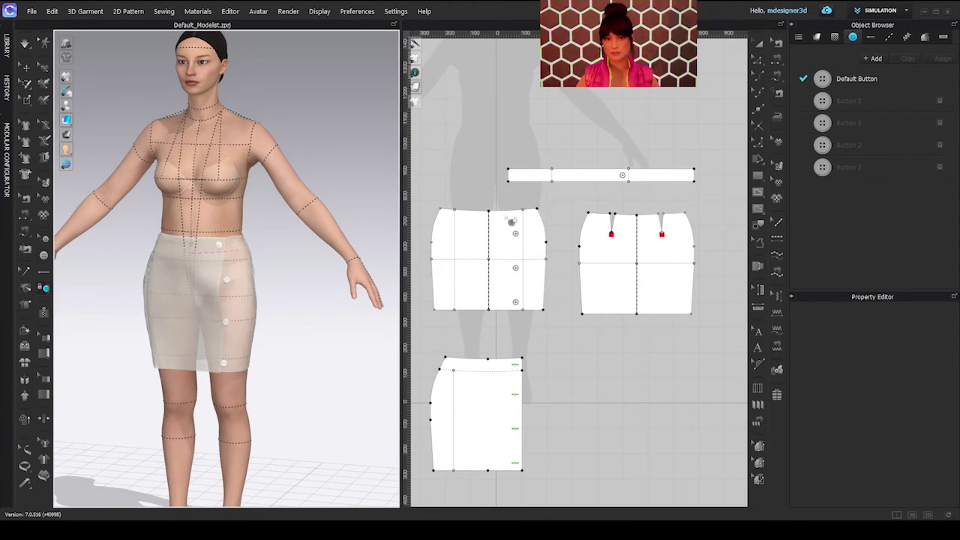
{"action": "left_click_drag", "start_coordinate": [511, 222], "coordinate": [531, 322]}
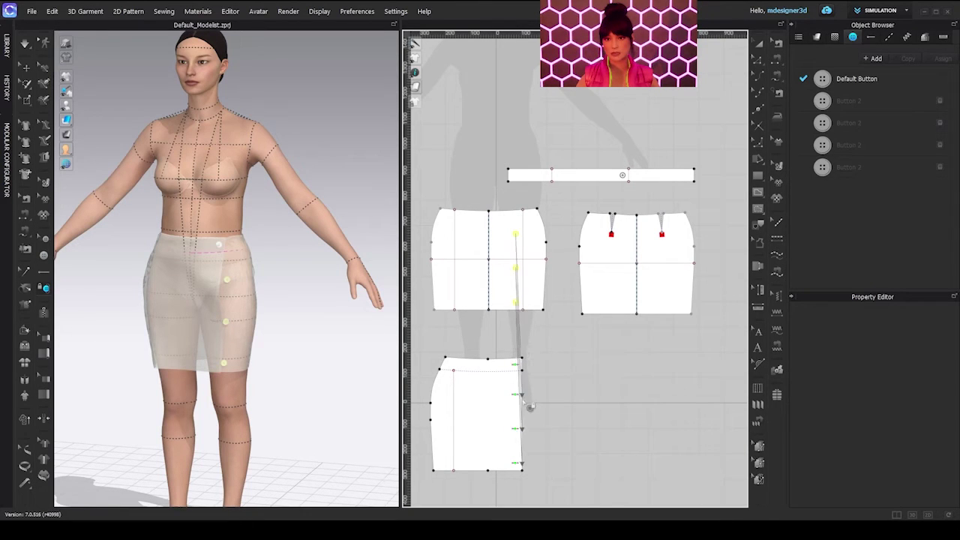
{"action": "left_click", "coordinate": [430, 405]}
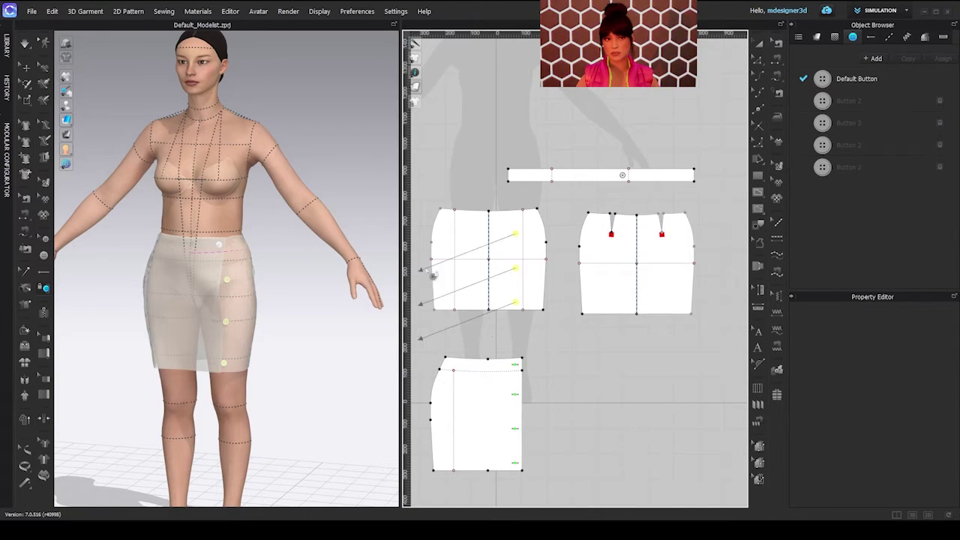
{"action": "key", "text": "ctrl+z"}
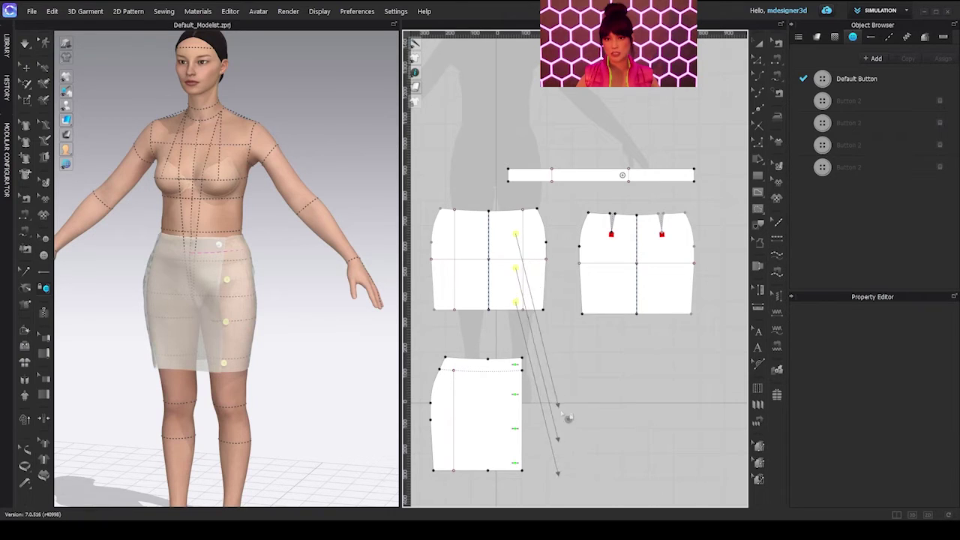
{"action": "left_click", "coordinate": [524, 403]}
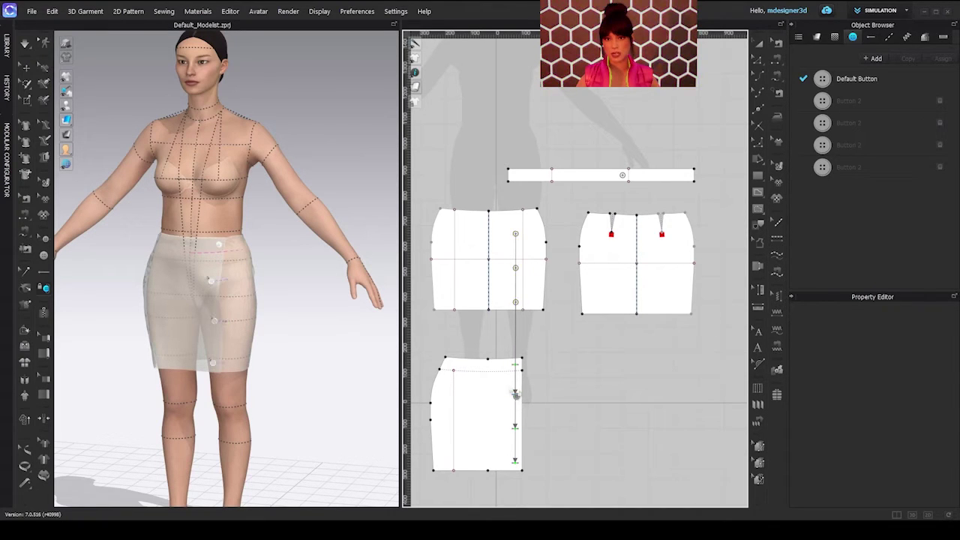
Step: Fasten the waistband button to the uppermost buttonhole on the front overlap piece
{"action": "left_click", "coordinate": [625, 178]}
{"action": "left_click", "coordinate": [520, 370]}
{"action": "right_click_drag", "start_coordinate": [169, 283], "coordinate": [226, 264]}
{"action": "right_click_drag", "start_coordinate": [226, 342], "coordinate": [213, 322]}
{"action": "left_click", "coordinate": [24, 69]}
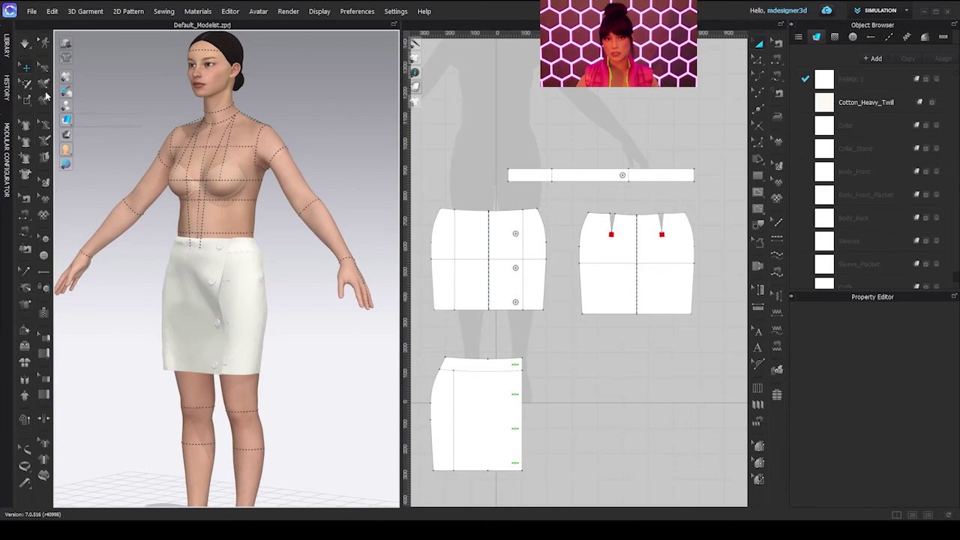
Step: Simulate the skirt with its buttons fastened and check the front closure from several angles
{"action": "left_click", "coordinate": [25, 44]}
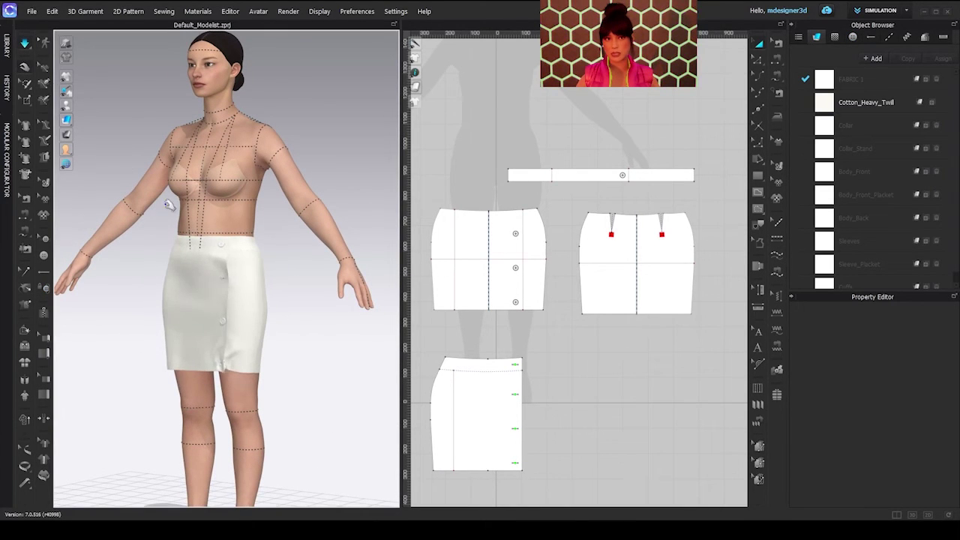
{"action": "right_click_drag", "start_coordinate": [220, 386], "coordinate": [250, 406]}
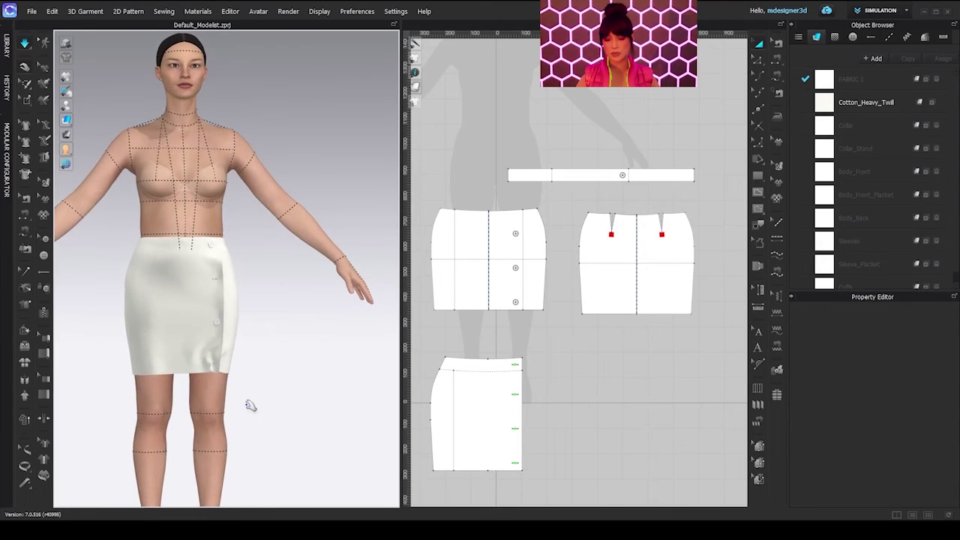
{"action": "scroll", "coordinate": [232, 380], "scroll_direction": "up", "scroll_amount": 3}
{"action": "middle_click_drag", "start_coordinate": [240, 371], "coordinate": [276, 261]}
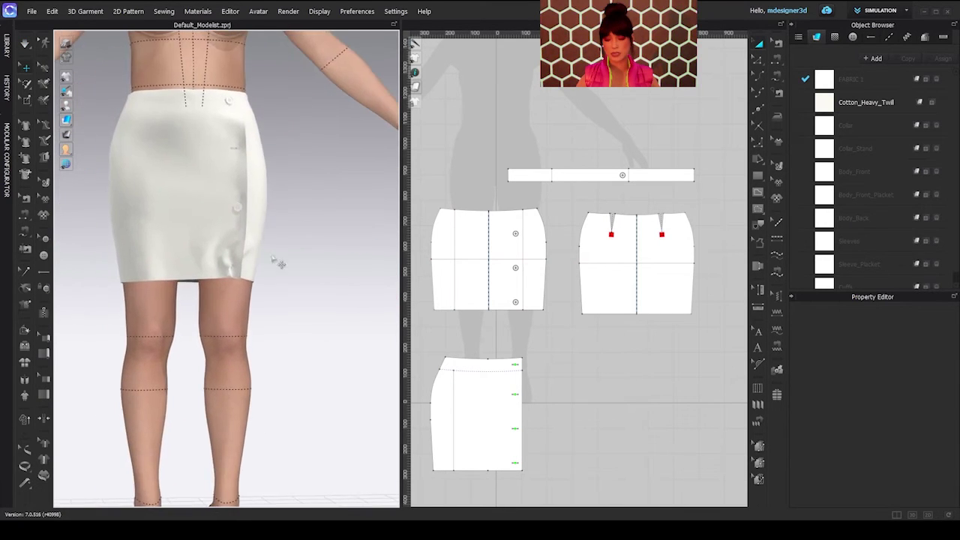
{"action": "right_click_drag", "start_coordinate": [275, 261], "coordinate": [205, 283]}
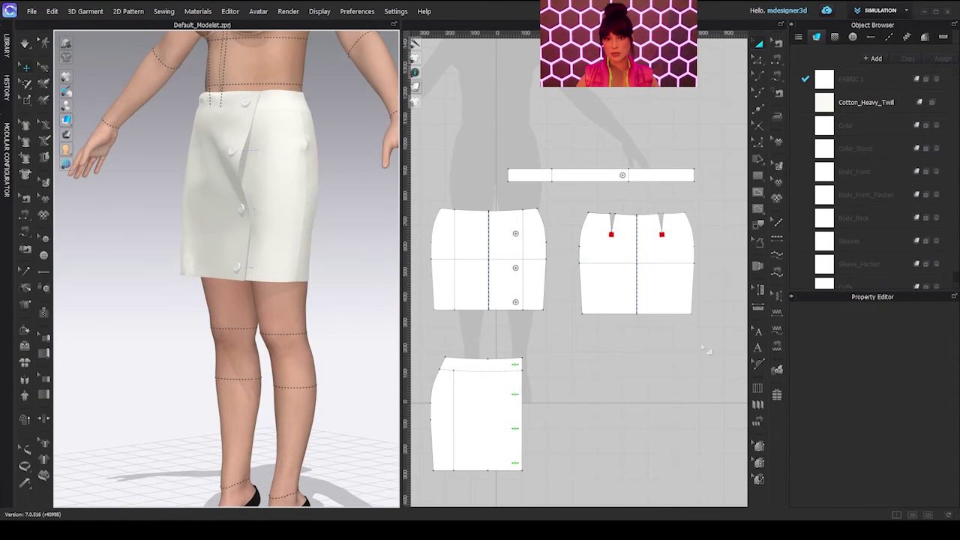
{"action": "right_click_drag", "start_coordinate": [567, 318], "coordinate": [630, 219]}
{"action": "key", "text": "b"}
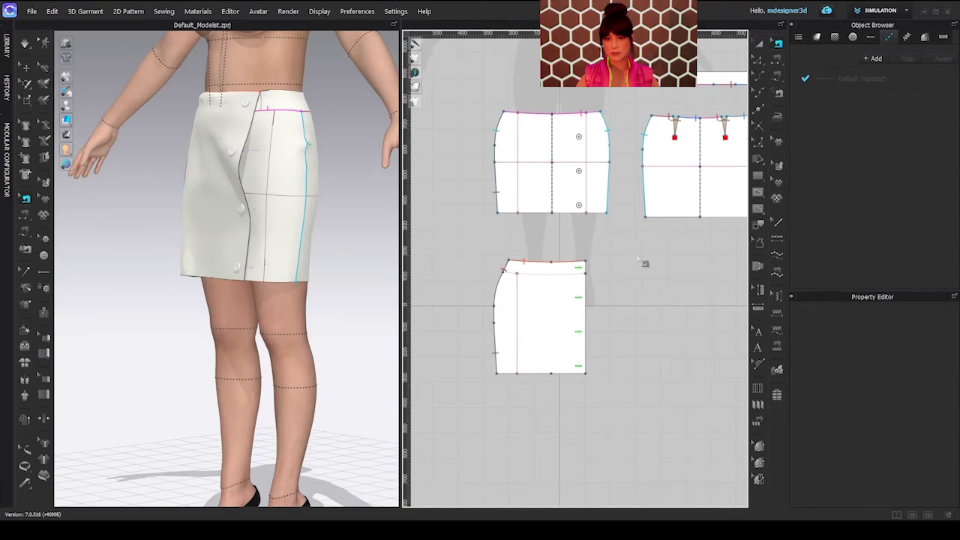
{"action": "left_click", "coordinate": [586, 373]}
{"action": "left_click", "coordinate": [586, 261]}
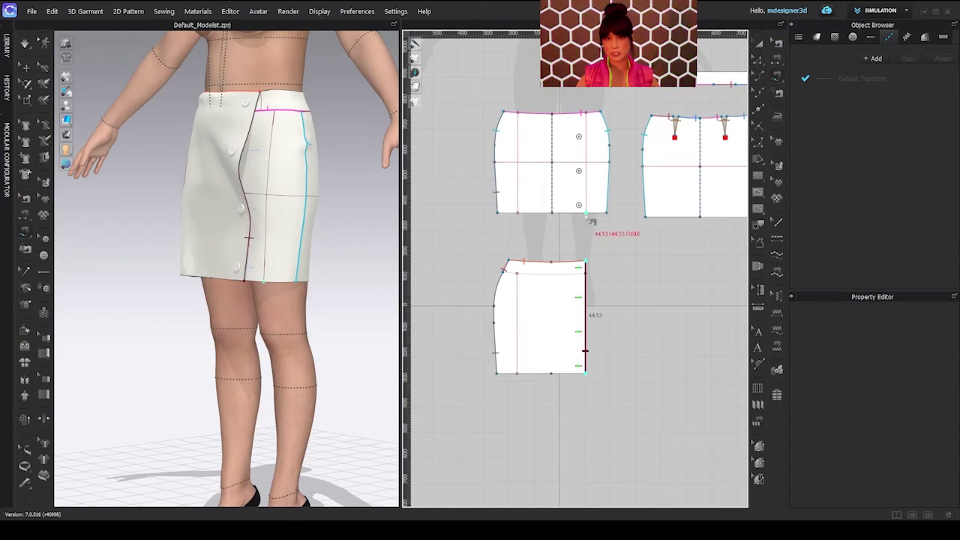
{"action": "left_click", "coordinate": [586, 213]}
{"action": "key", "text": "Escape"}
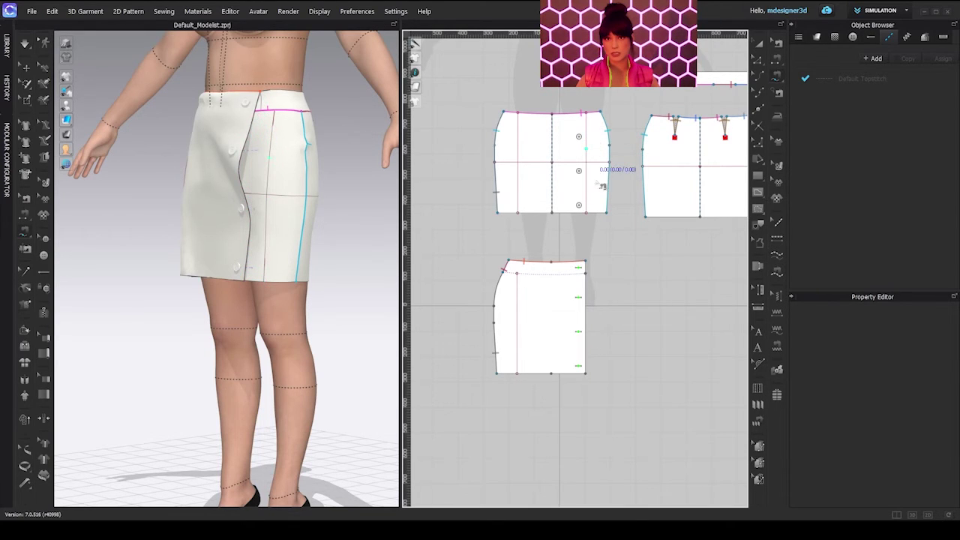
Step: Sew the overlap piece's right edge, from hem to waistline, to the front panel's right internal line with free sewing and simulate the skirt
{"action": "left_click", "coordinate": [586, 375]}
{"action": "left_click", "coordinate": [585, 275]}
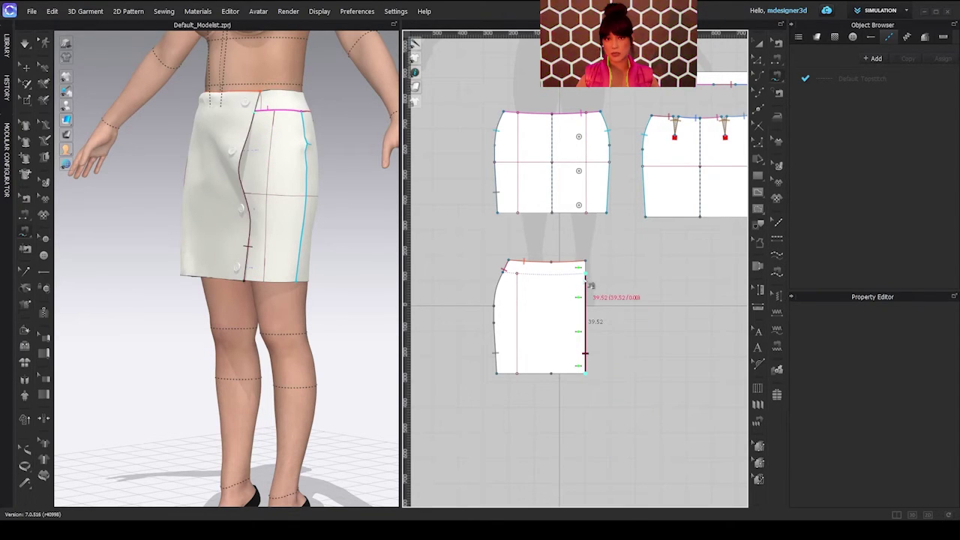
{"action": "left_click", "coordinate": [586, 212]}
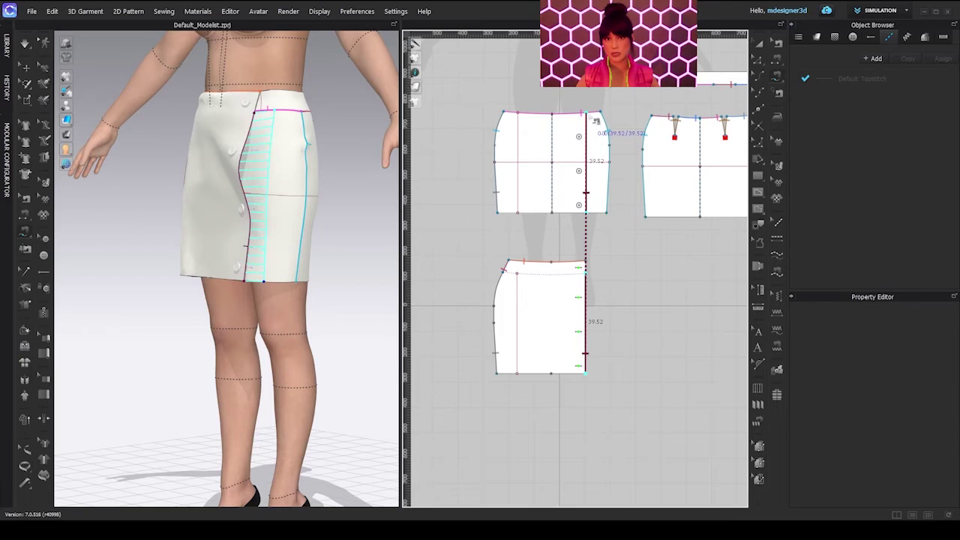
{"action": "left_click", "coordinate": [588, 114]}
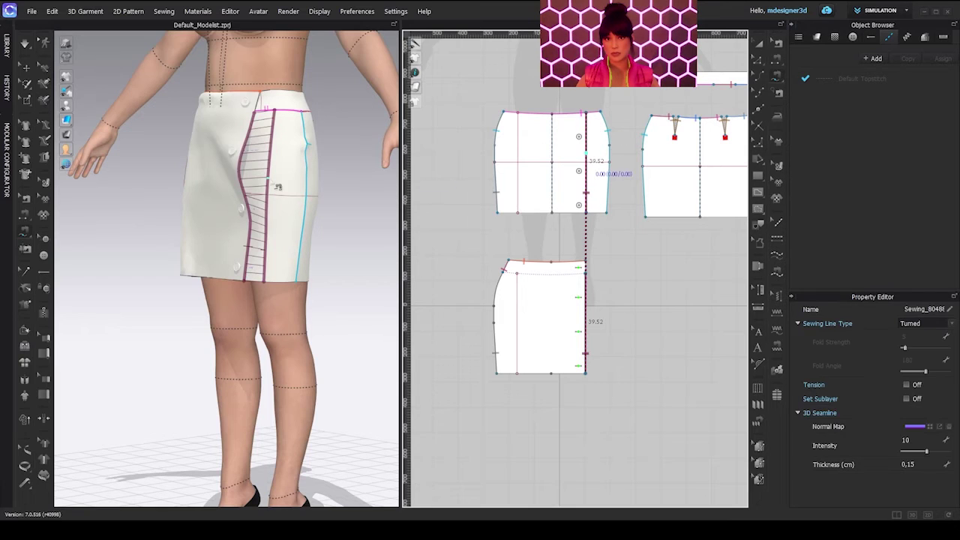
{"action": "left_click", "coordinate": [22, 45]}
{"action": "left_click", "coordinate": [24, 45]}
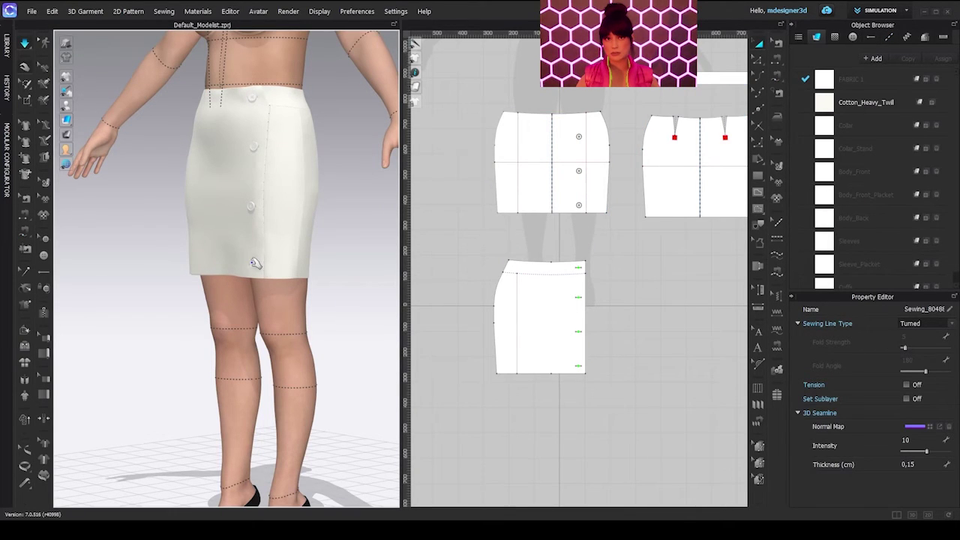
Step: Reset the 3D position of the lowest button on the skirt front so it sits on top of the overlap
{"action": "left_click", "coordinate": [255, 262]}
{"action": "right_click", "coordinate": [255, 262]}
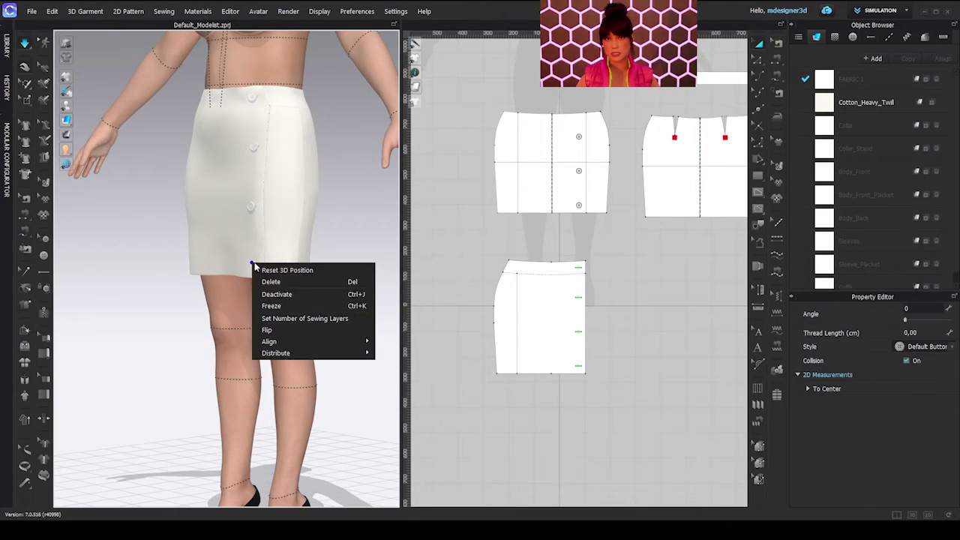
{"action": "left_click", "coordinate": [299, 271]}
{"action": "left_click", "coordinate": [161, 209]}
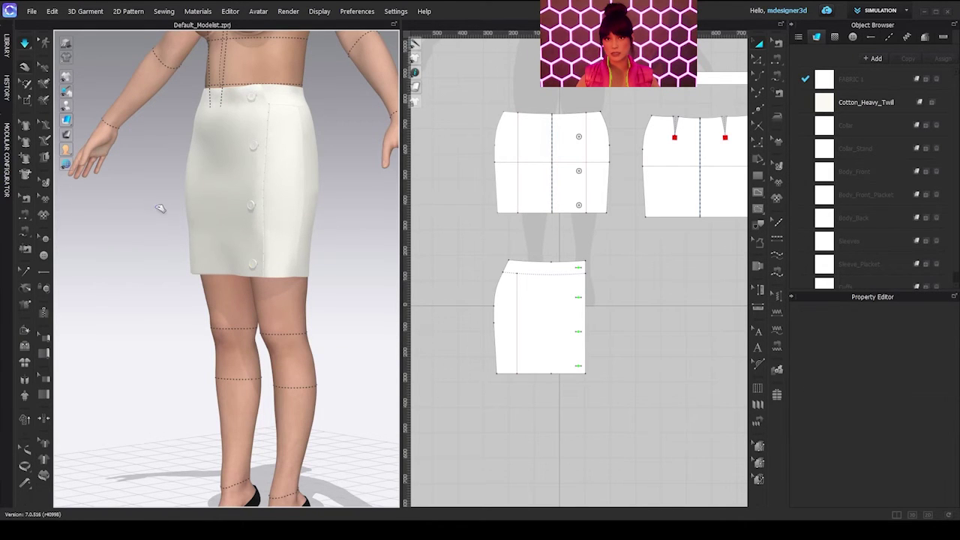
{"action": "right_click_drag", "start_coordinate": [206, 210], "coordinate": [256, 225]}
{"action": "middle_click_drag", "start_coordinate": [258, 231], "coordinate": [228, 388]}
{"action": "scroll", "coordinate": [258, 285], "scroll_direction": "up", "scroll_amount": 1}
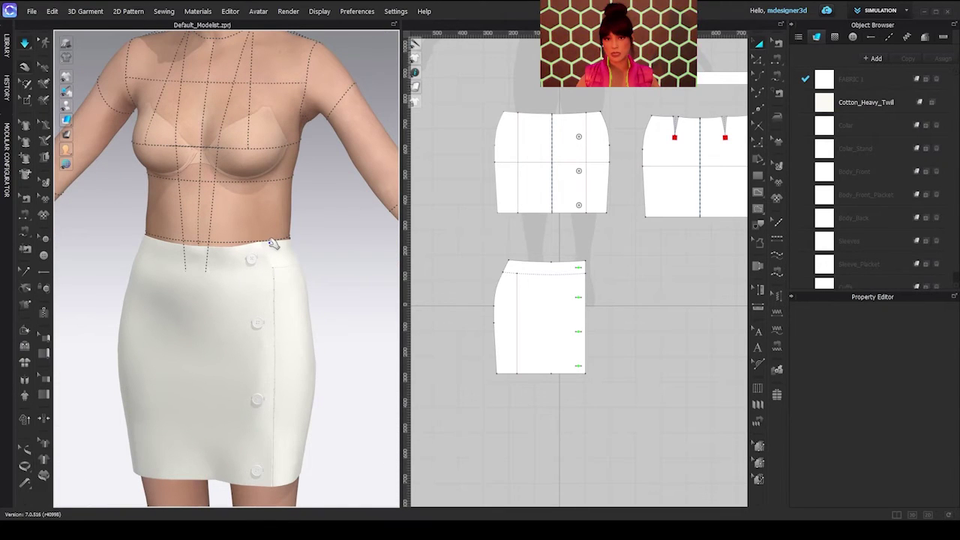
Step: Extend the waistband side of the overlap piece's top-edge seam slightly past the waistband's right internal line, to about 32.3 cm
{"action": "middle_click_drag", "start_coordinate": [636, 305], "coordinate": [609, 329]}
{"action": "right_click_drag", "start_coordinate": [608, 328], "coordinate": [597, 341]}
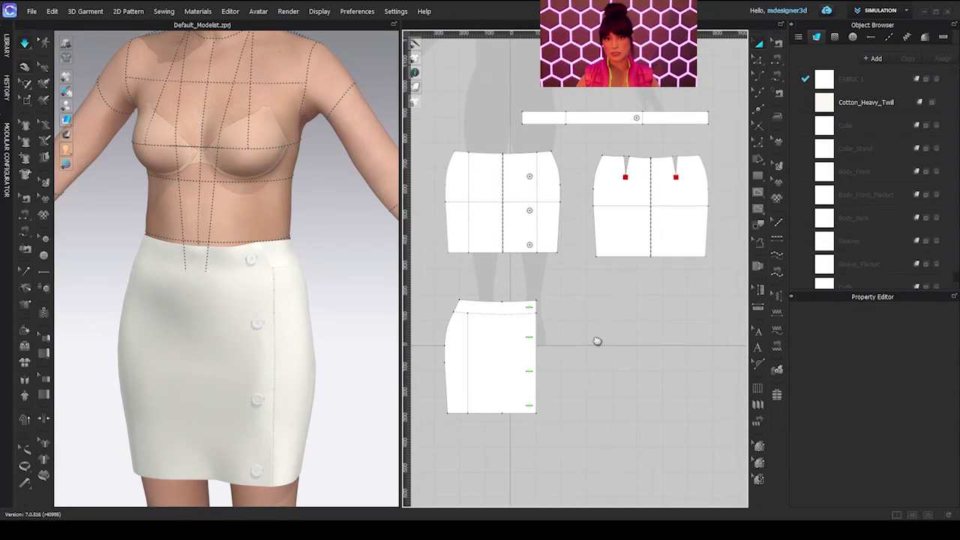
{"action": "key", "text": "b"}
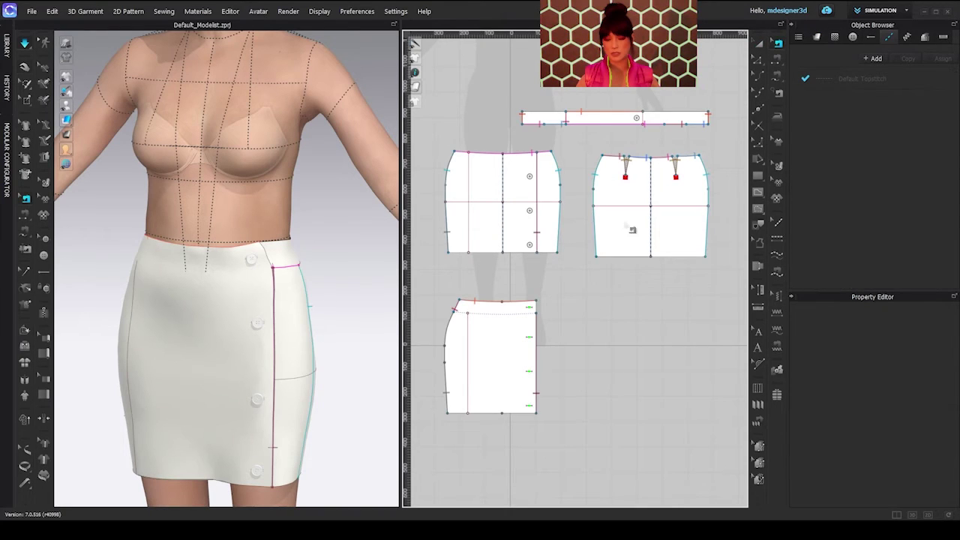
{"action": "left_click", "coordinate": [636, 120]}
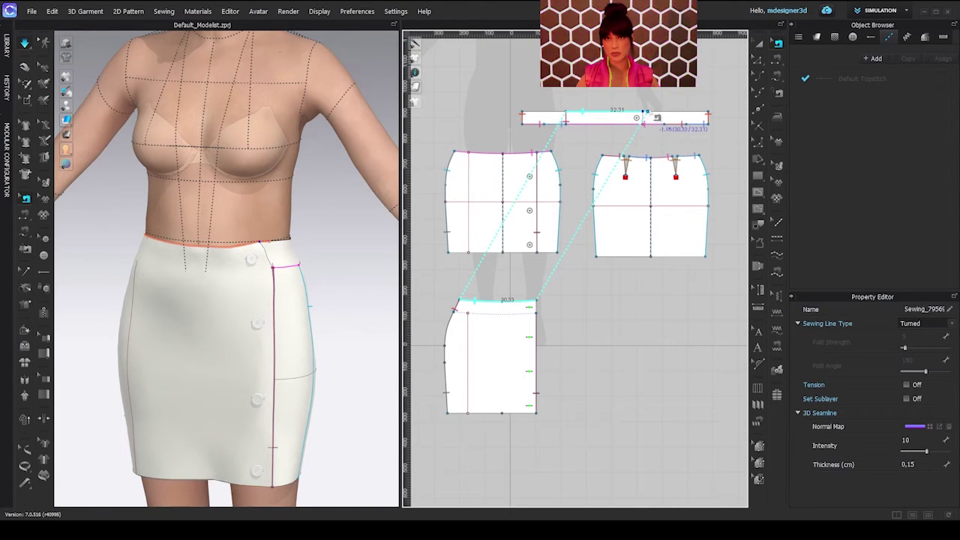
{"action": "left_click_drag", "start_coordinate": [649, 113], "coordinate": [648, 114]}
{"action": "key", "text": "q"}
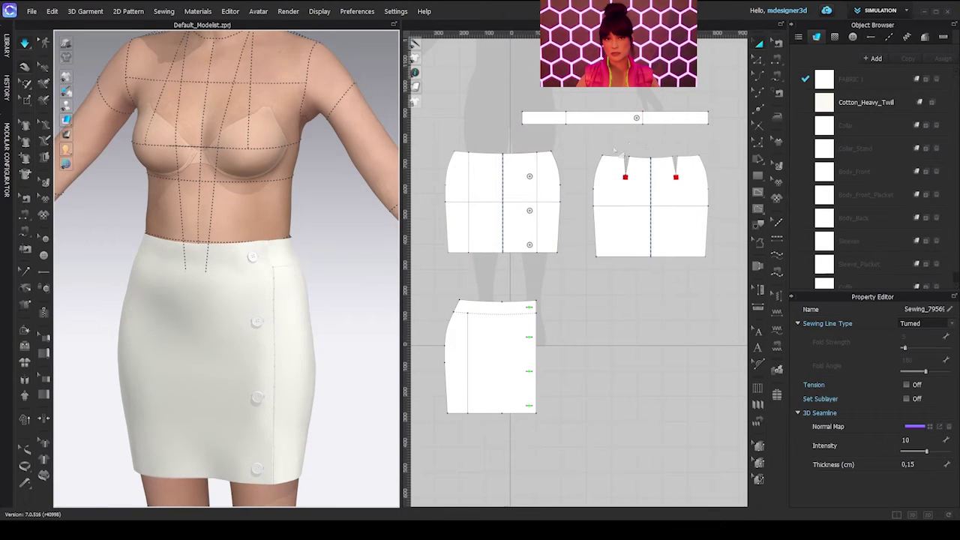
{"action": "right_click_drag", "start_coordinate": [244, 333], "coordinate": [223, 323]}
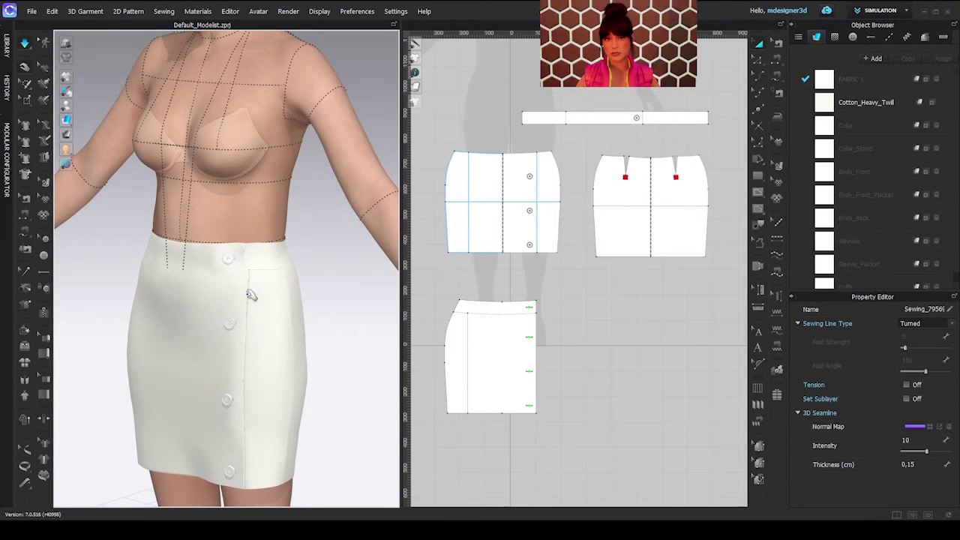
Step: Examine the waistband's button and the skirt's front closure in the 2D and 3D views
{"action": "left_click", "coordinate": [658, 116]}
{"action": "scroll", "coordinate": [645, 119], "scroll_direction": "up", "scroll_amount": 3}
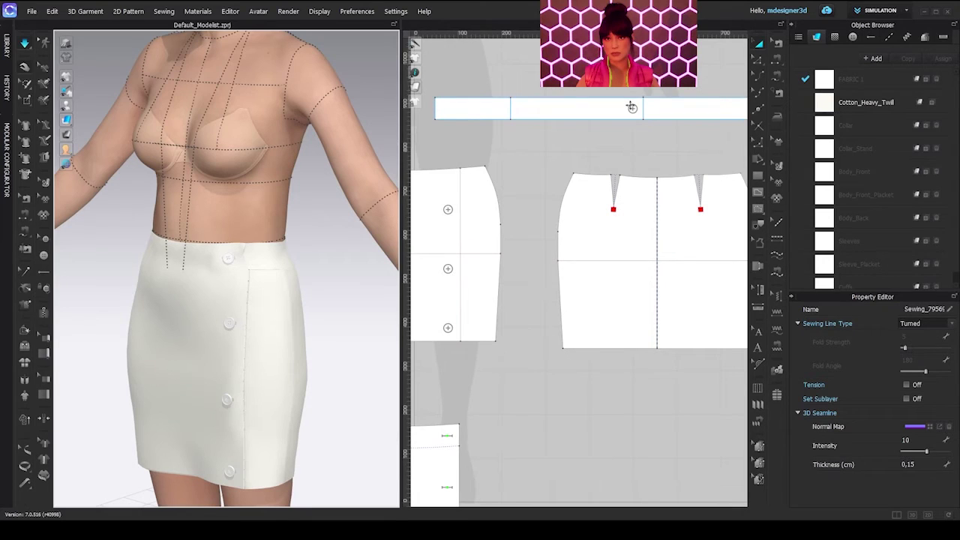
{"action": "key", "text": "z"}
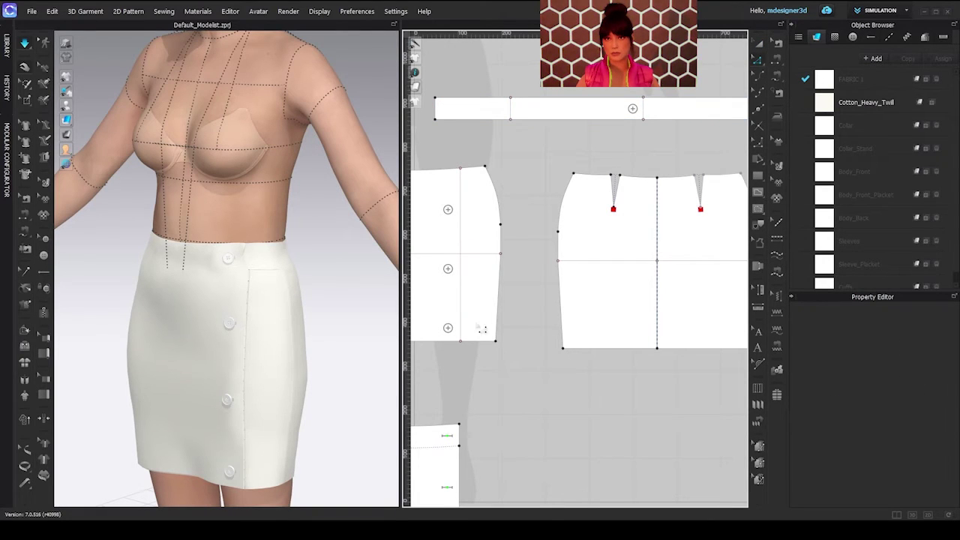
{"action": "middle_click_drag", "start_coordinate": [483, 328], "coordinate": [607, 218]}
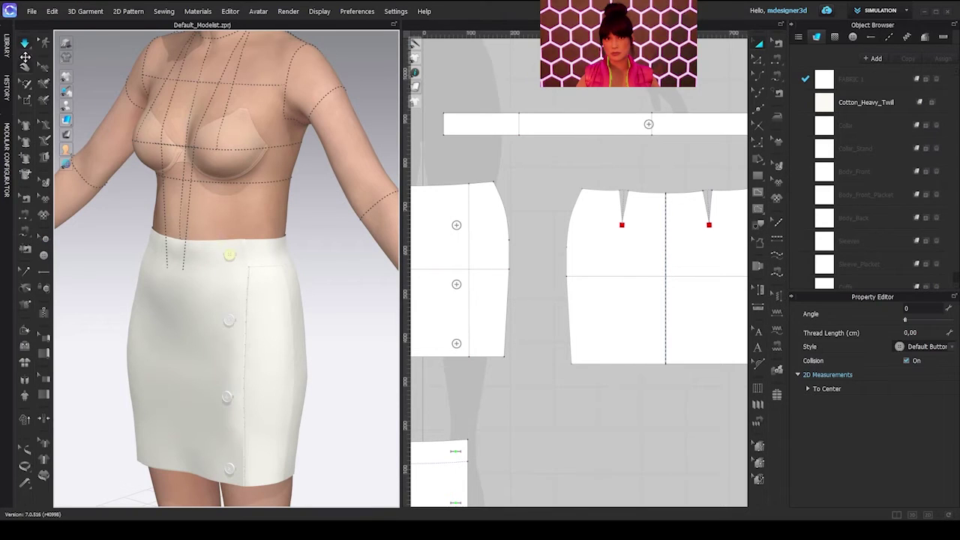
{"action": "left_click", "coordinate": [45, 239]}
{"action": "mouse_move", "coordinate": [188, 279]}
{"action": "right_mouse_down"}
{"action": "mouse_move", "coordinate": [257, 265]}
{"action": "mouse_move", "coordinate": [182, 263]}
{"action": "right_mouse_up"}
{"action": "middle_click_drag", "start_coordinate": [204, 293], "coordinate": [209, 115]}
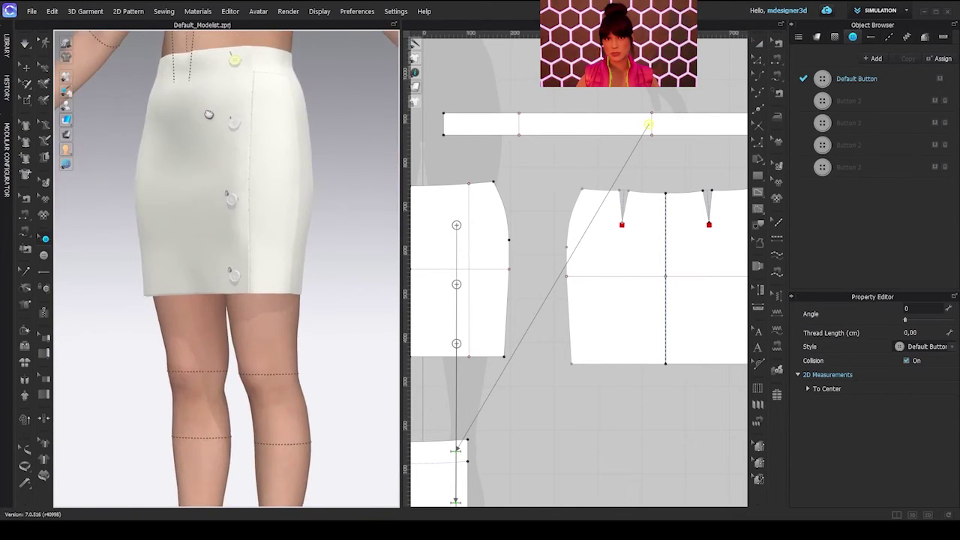
{"action": "right_click_drag", "start_coordinate": [208, 114], "coordinate": [257, 315]}
{"action": "key", "text": "z"}
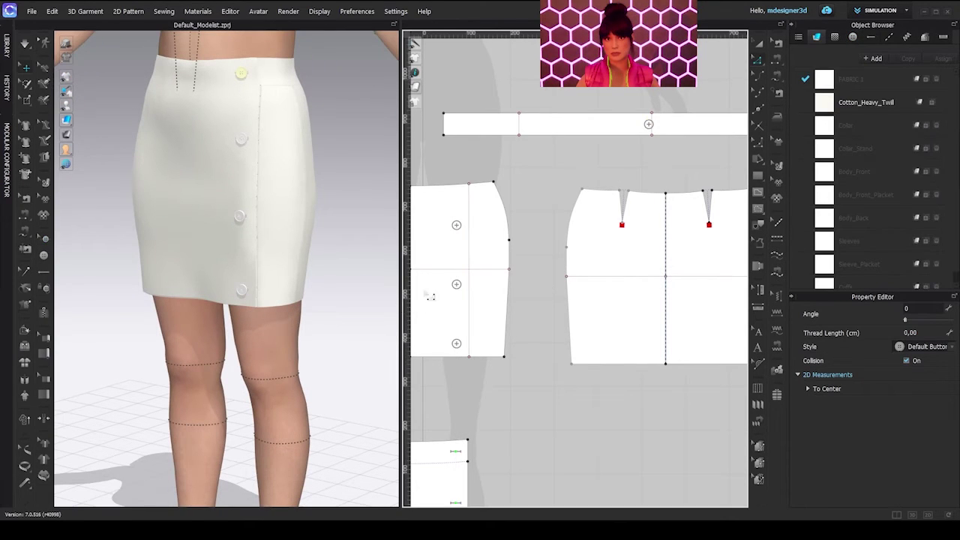
Step: Delete the seam between the overlap piece's right edge and the front panel's right internal line
{"action": "key", "text": "b"}
{"action": "left_click", "coordinate": [470, 280]}
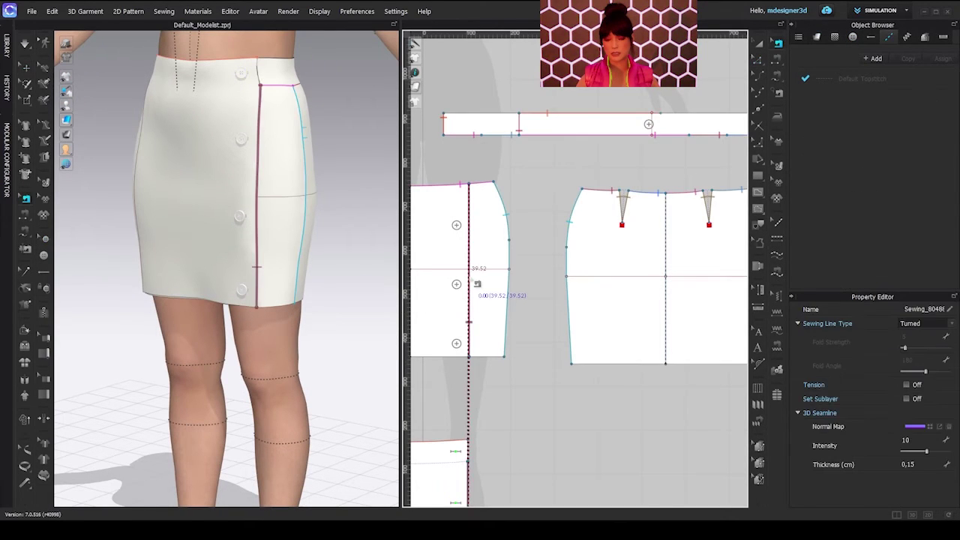
{"action": "key", "text": "Delete"}
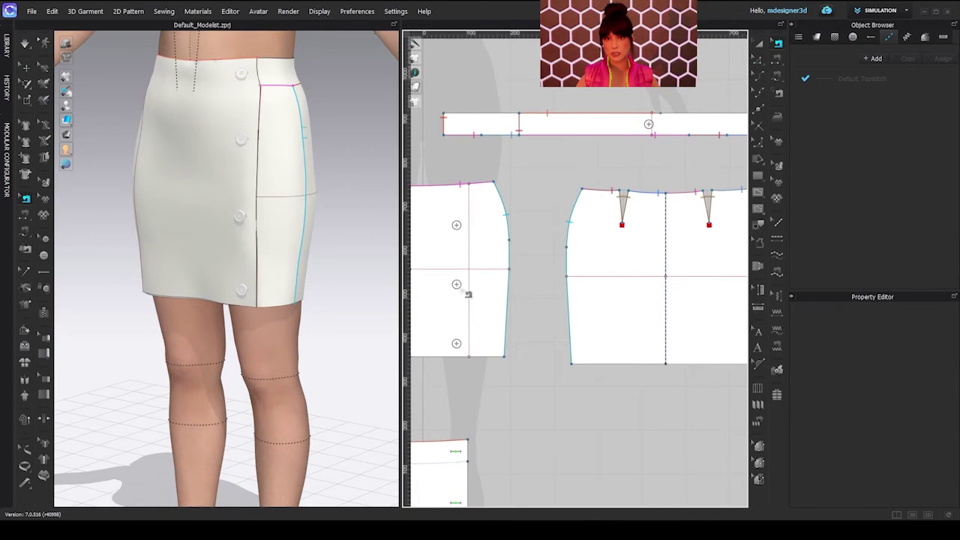
Step: Simulate the skirt and pull the overlap's free front edge and lower corner outward so they lie straight
{"action": "left_click", "coordinate": [24, 44]}
{"action": "right_click_drag", "start_coordinate": [217, 306], "coordinate": [234, 158]}
{"action": "left_click", "coordinate": [264, 129]}
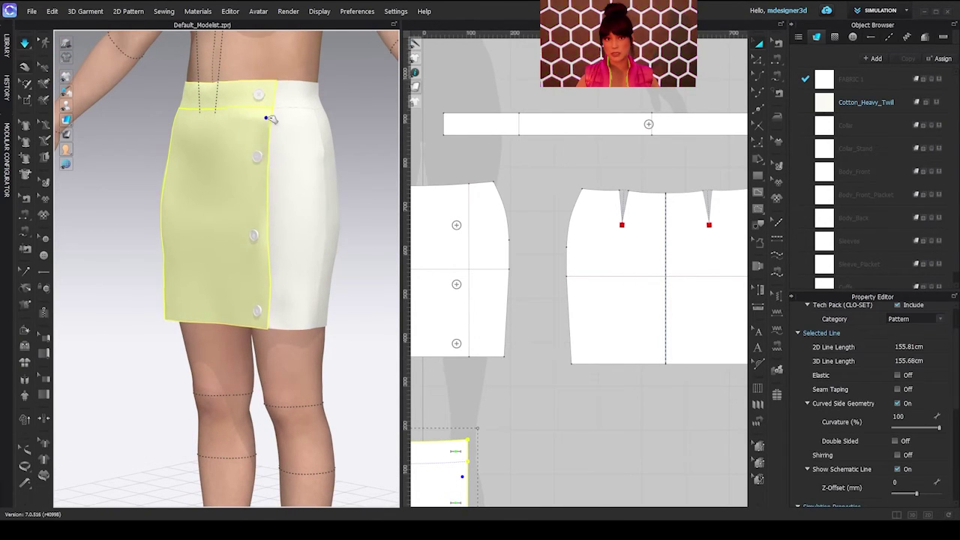
{"action": "left_click", "coordinate": [261, 217]}
{"action": "left_click_drag", "start_coordinate": [264, 276], "coordinate": [294, 289]}
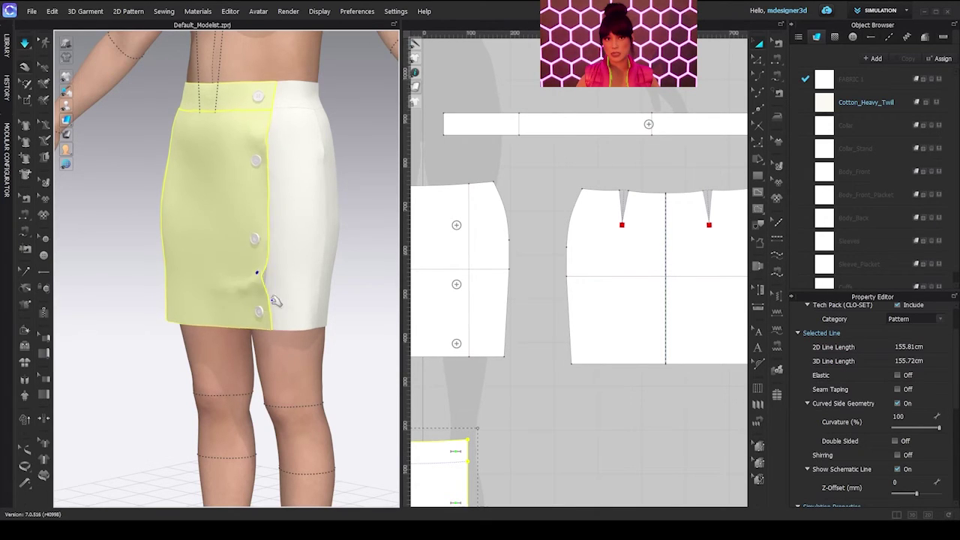
{"action": "left_click_drag", "start_coordinate": [266, 320], "coordinate": [283, 327]}
Step: Move the three lower buttonholes on the overlap piece up by 1 cm
{"action": "left_click", "coordinate": [778, 43]}
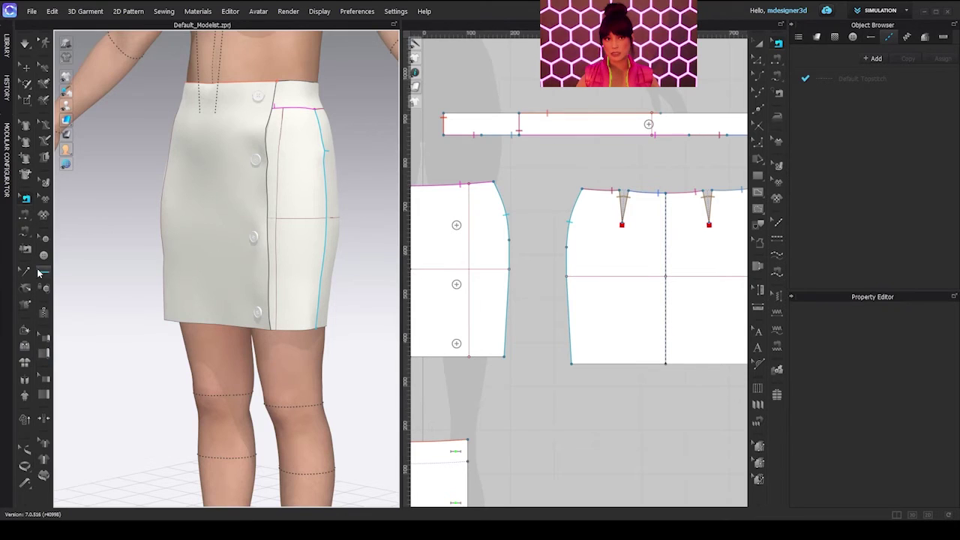
{"action": "left_click", "coordinate": [45, 240]}
{"action": "scroll", "coordinate": [518, 279], "scroll_direction": "up", "scroll_amount": 5}
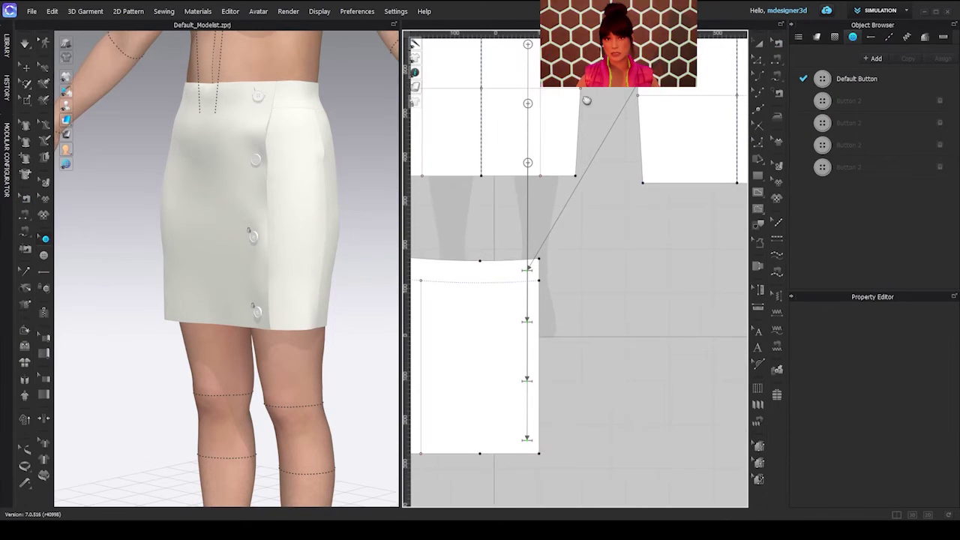
{"action": "left_click_drag", "start_coordinate": [513, 319], "coordinate": [538, 403]}
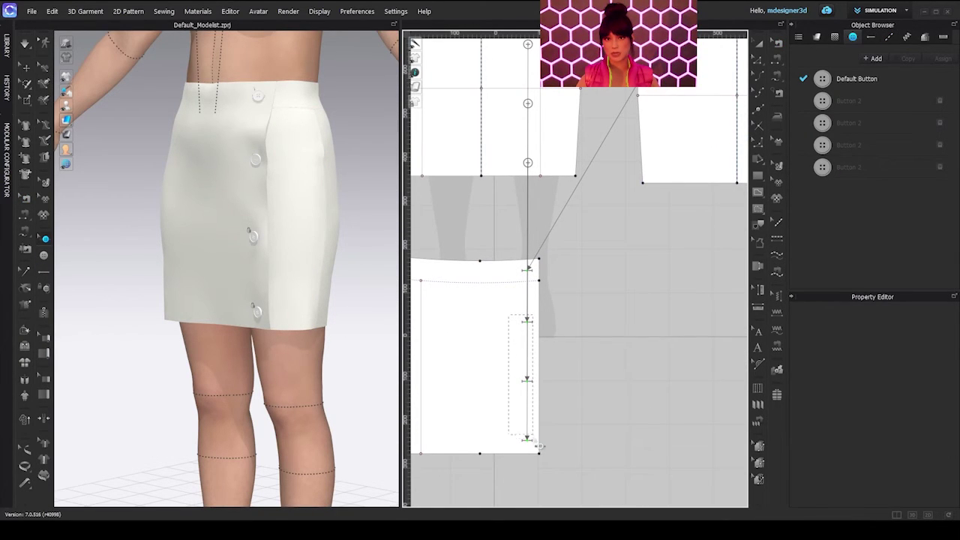
{"action": "left_click_drag", "start_coordinate": [539, 455], "coordinate": [539, 455]}
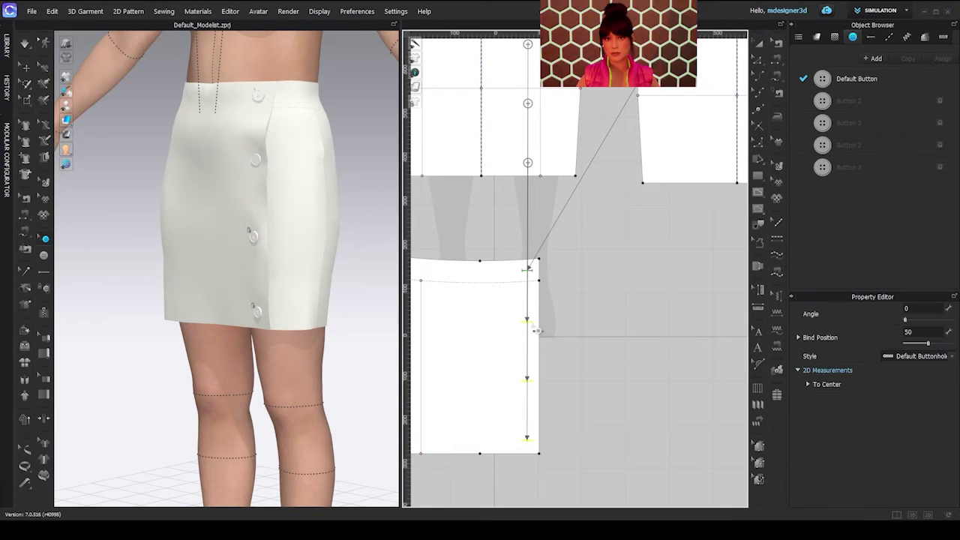
{"action": "left_click_drag", "start_coordinate": [538, 331], "coordinate": [529, 323]}
{"action": "right_click", "coordinate": [529, 323]}
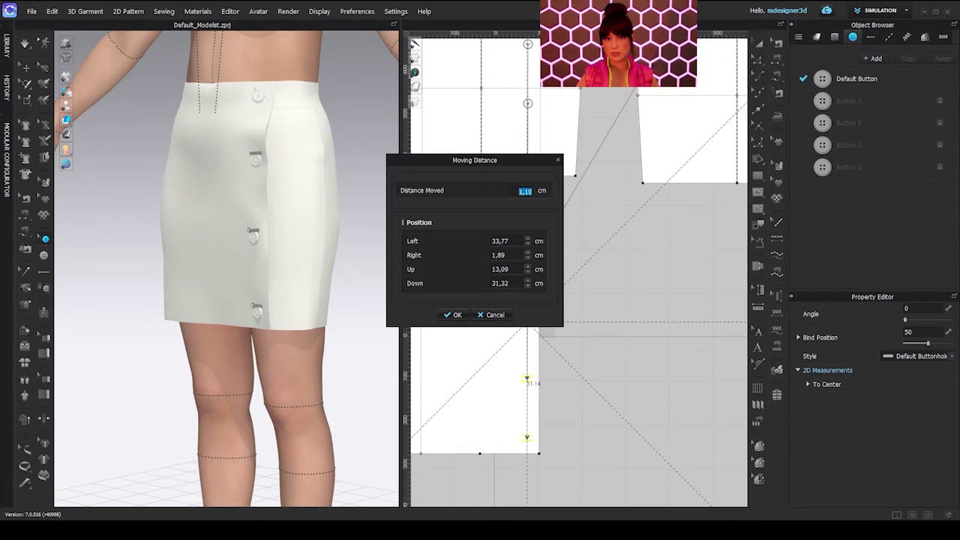
{"action": "double_click", "coordinate": [500, 255]}
{"action": "type", "text": "1"}
{"action": "left_click", "coordinate": [454, 316]}
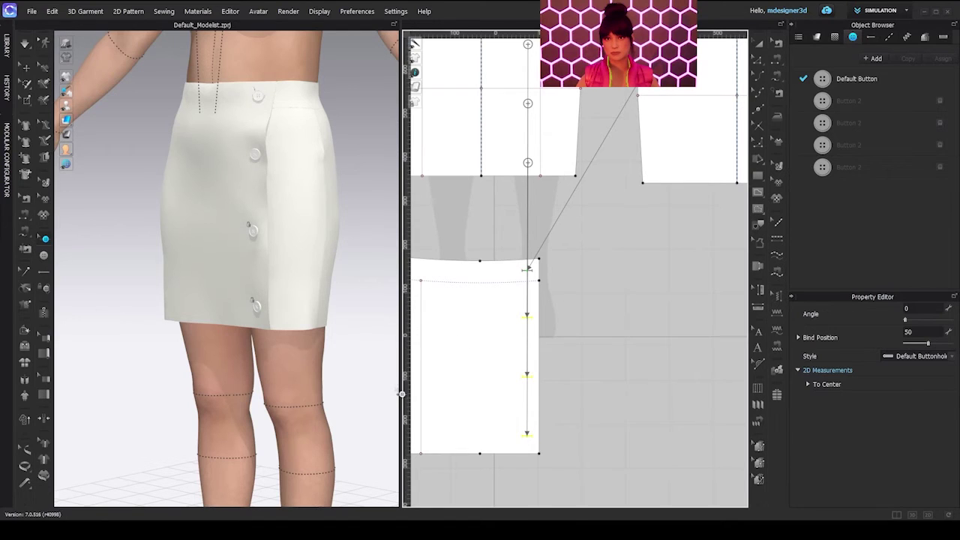
Step: Simulate the skirt, adjust the overlap's lower front corner and check the button closure from closer up
{"action": "key", "text": "space"}
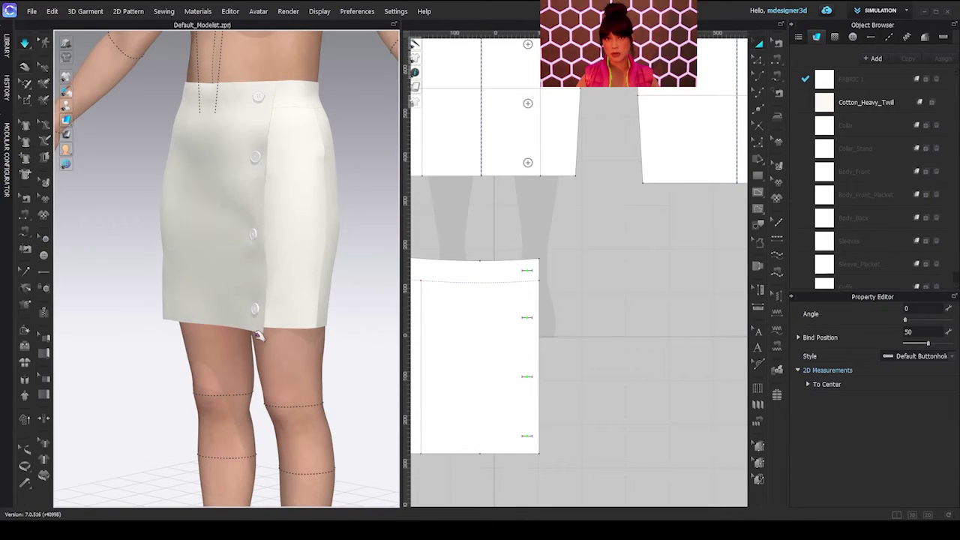
{"action": "left_click", "coordinate": [258, 333]}
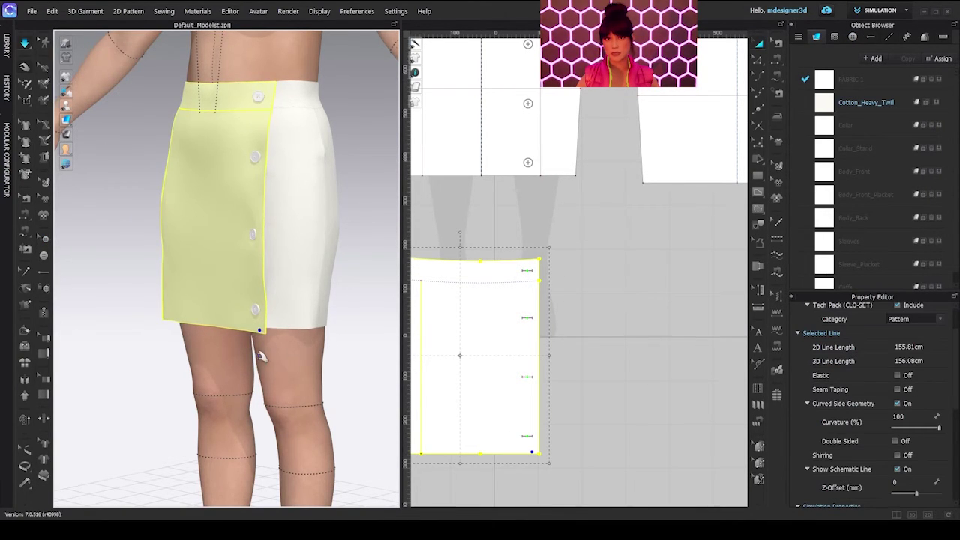
{"action": "mouse_move", "coordinate": [261, 356]}
{"action": "right_mouse_down"}
{"action": "mouse_move", "coordinate": [375, 358]}
{"action": "mouse_move", "coordinate": [172, 355]}
{"action": "mouse_move", "coordinate": [353, 360]}
{"action": "mouse_move", "coordinate": [290, 370]}
{"action": "mouse_move", "coordinate": [261, 353]}
{"action": "mouse_move", "coordinate": [272, 367]}
{"action": "right_mouse_up"}
{"action": "scroll", "coordinate": [290, 371], "scroll_direction": "down", "scroll_amount": 3}
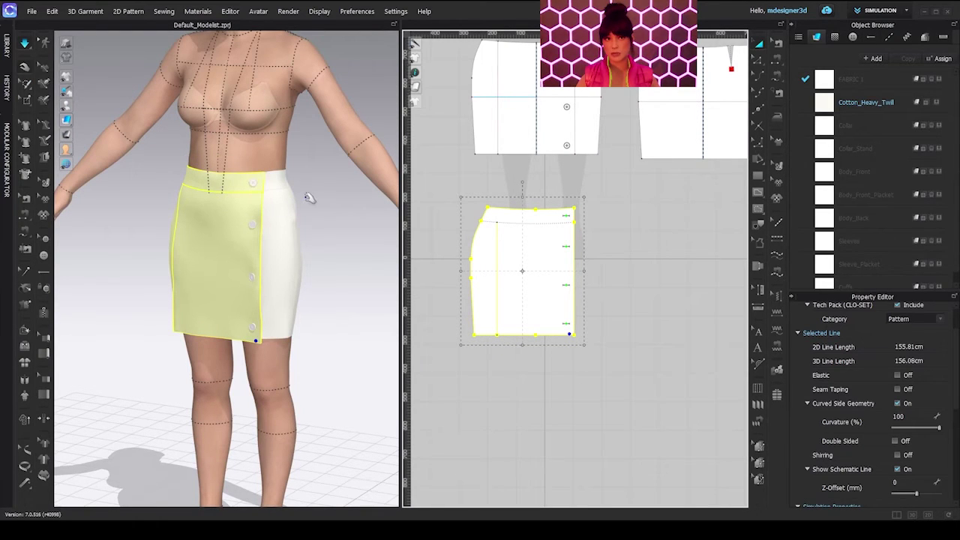
{"action": "middle_click_drag", "start_coordinate": [457, 241], "coordinate": [467, 277]}
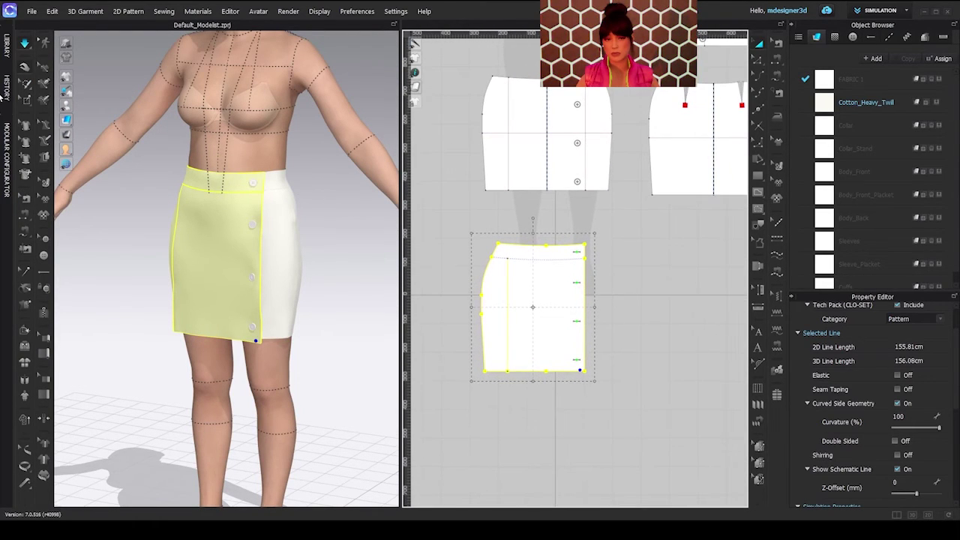
{"action": "left_click", "coordinate": [67, 117]}
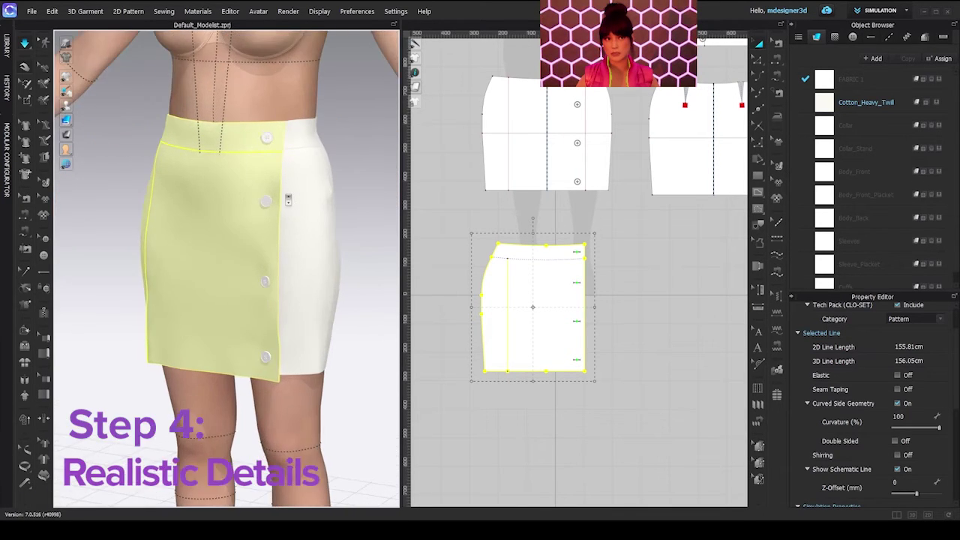
{"action": "right_click_drag", "start_coordinate": [290, 196], "coordinate": [309, 251]}
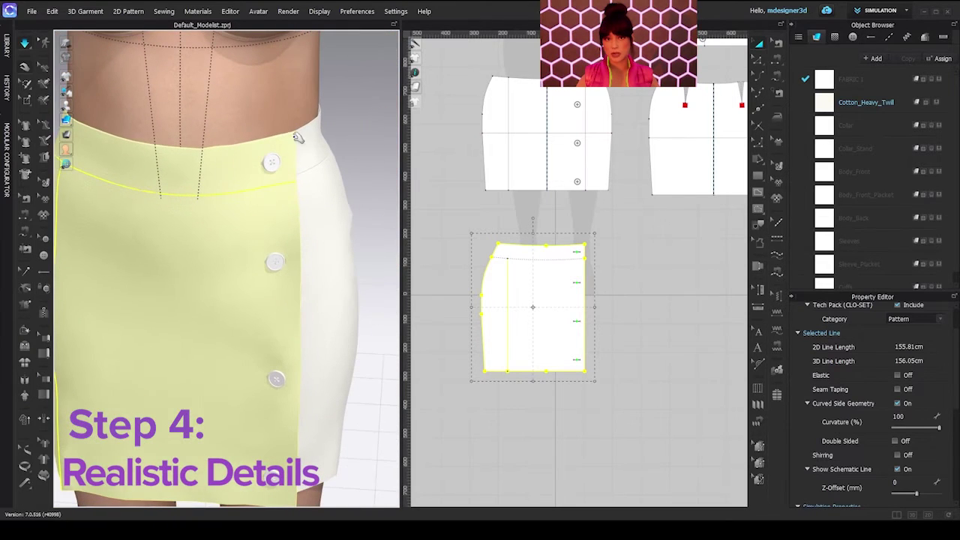
Step: Create a Layer Clone (Under) of the waistband, place it just above the original in the 2D view and simulate
{"action": "left_click", "coordinate": [315, 142]}
{"action": "scroll", "coordinate": [491, 195], "scroll_direction": "down", "scroll_amount": 5}
{"action": "middle_click_drag", "start_coordinate": [500, 237], "coordinate": [497, 274]}
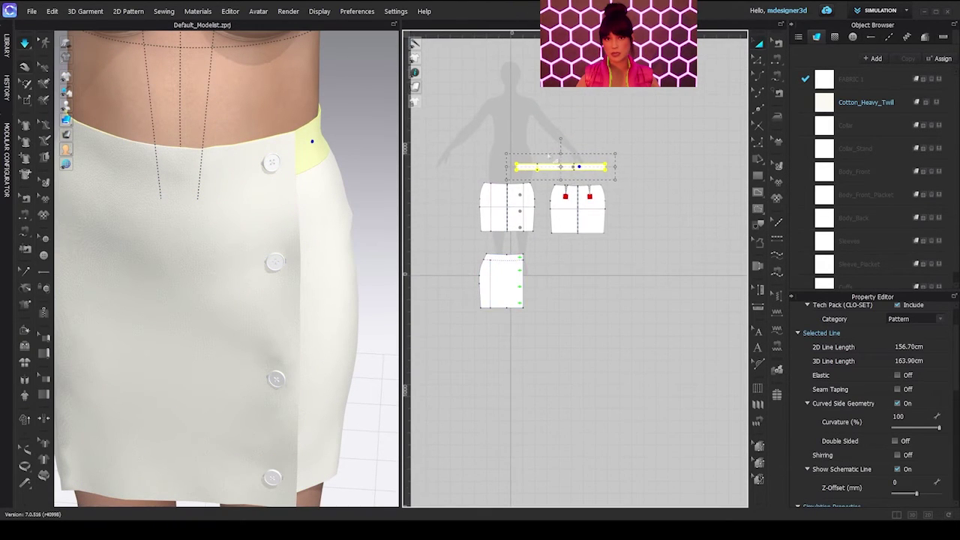
{"action": "scroll", "coordinate": [528, 169], "scroll_direction": "up", "scroll_amount": 5}
{"action": "right_click", "coordinate": [529, 163]}
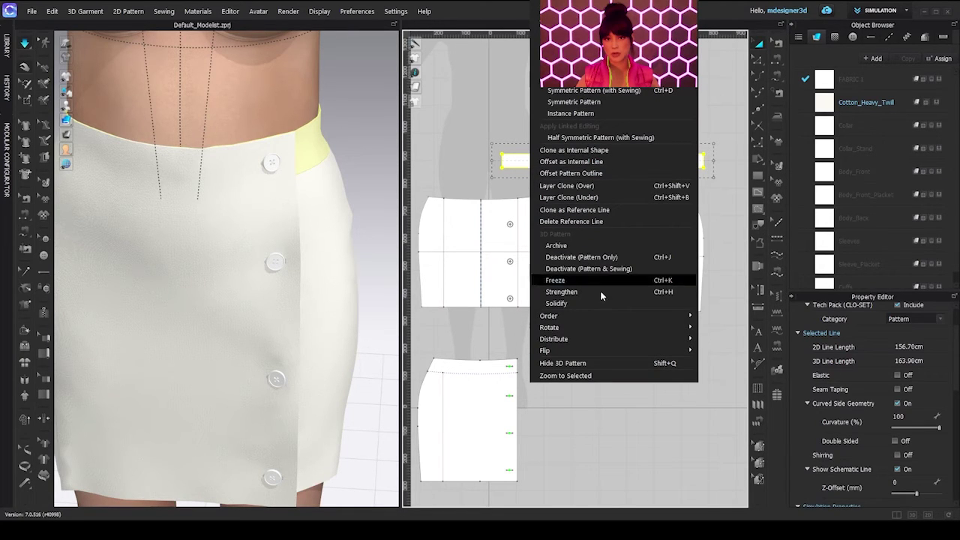
{"action": "left_click", "coordinate": [602, 194]}
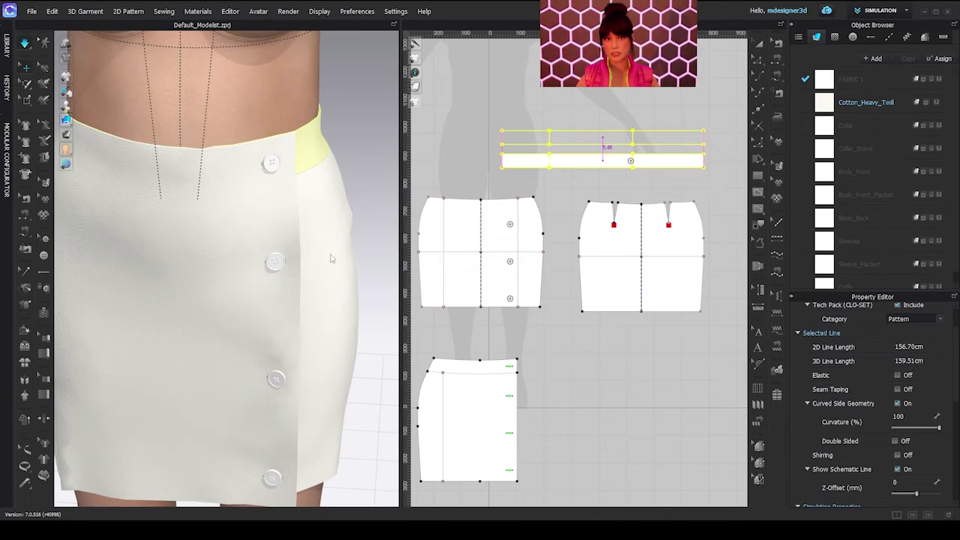
{"action": "left_click", "coordinate": [318, 139]}
{"action": "left_click", "coordinate": [25, 44]}
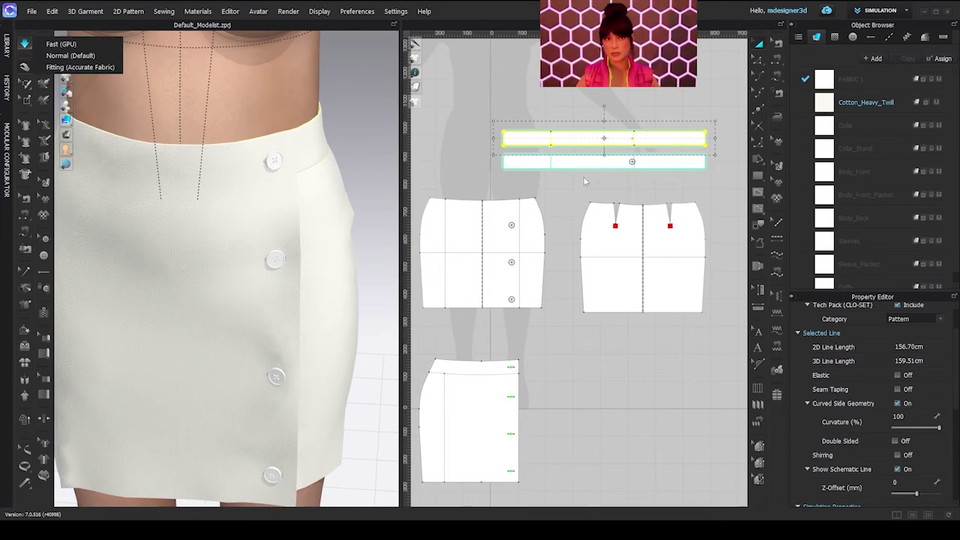
Step: Create a Layer Clone (Under) of the overlap piece and place it just below the original in the 2D view
{"action": "left_click", "coordinate": [226, 230]}
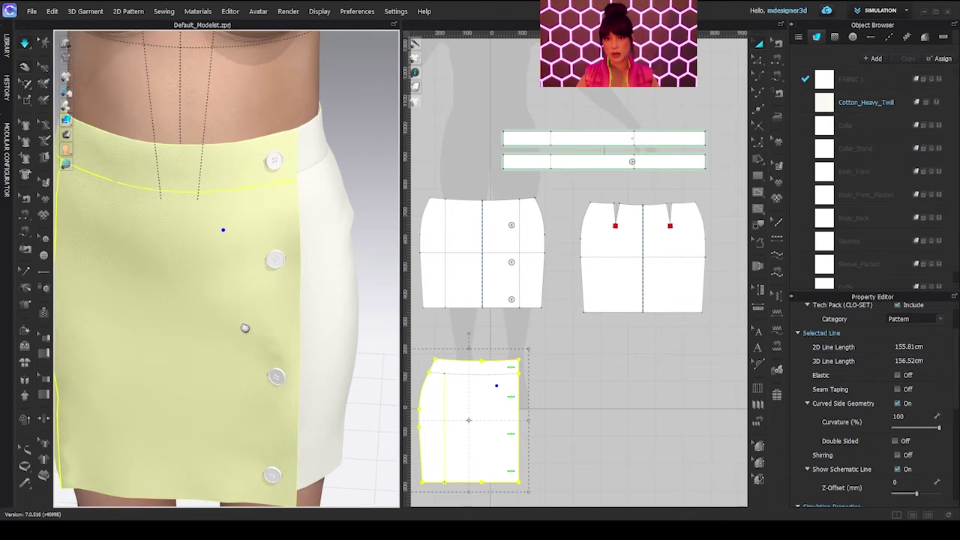
{"action": "middle_click_drag", "start_coordinate": [245, 328], "coordinate": [262, 163]}
{"action": "scroll", "coordinate": [641, 316], "scroll_direction": "down", "scroll_amount": 3}
{"action": "middle_click_drag", "start_coordinate": [552, 382], "coordinate": [564, 300]}
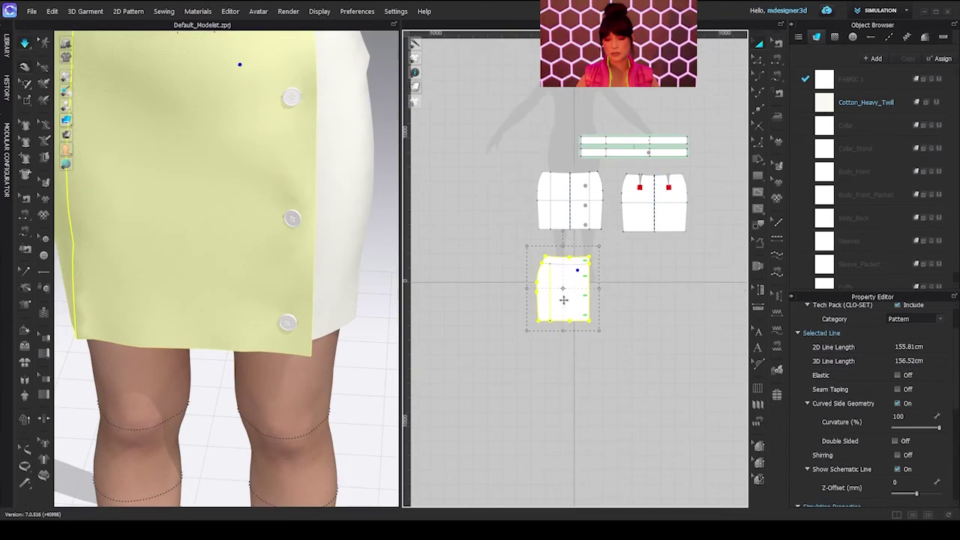
{"action": "right_click", "coordinate": [563, 300]}
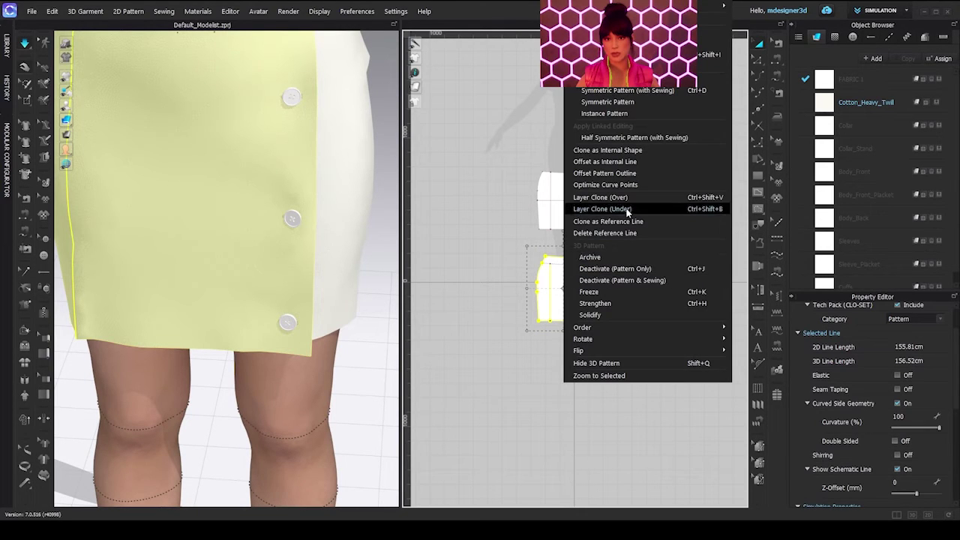
{"action": "left_click", "coordinate": [600, 211]}
{"action": "left_click", "coordinate": [560, 369]}
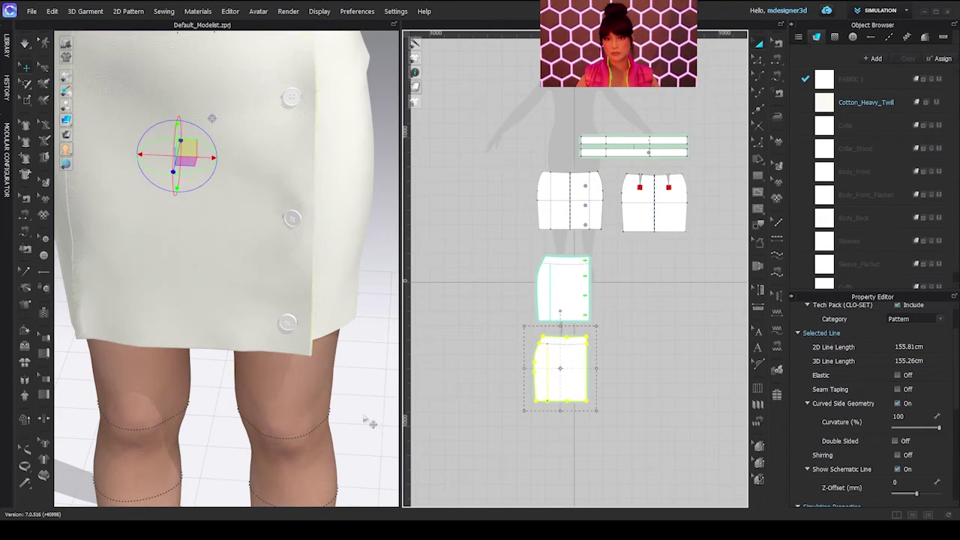
Step: Simulate the layered overlap and pull its front edge outward so it lies straight
{"action": "right_click_drag", "start_coordinate": [310, 380], "coordinate": [236, 403]}
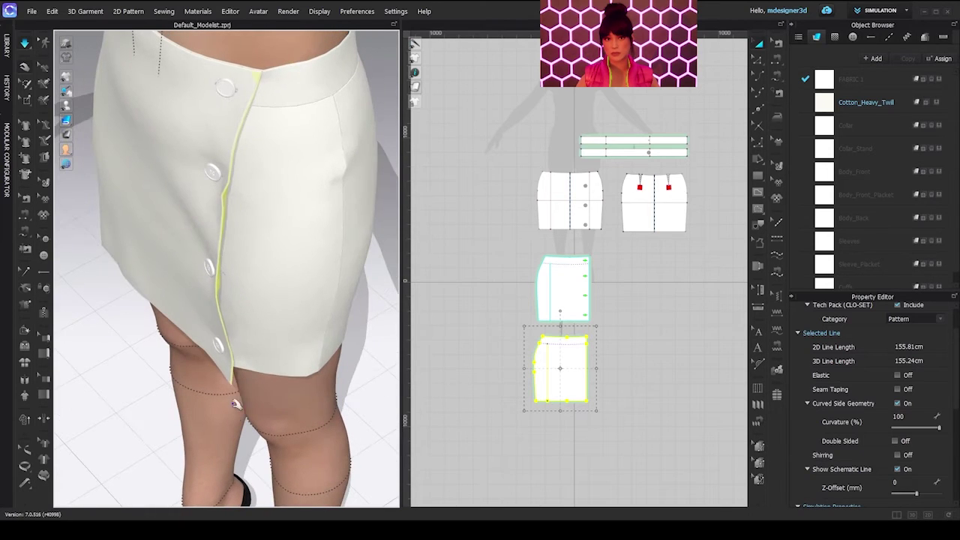
{"action": "left_click_drag", "start_coordinate": [223, 209], "coordinate": [275, 192]}
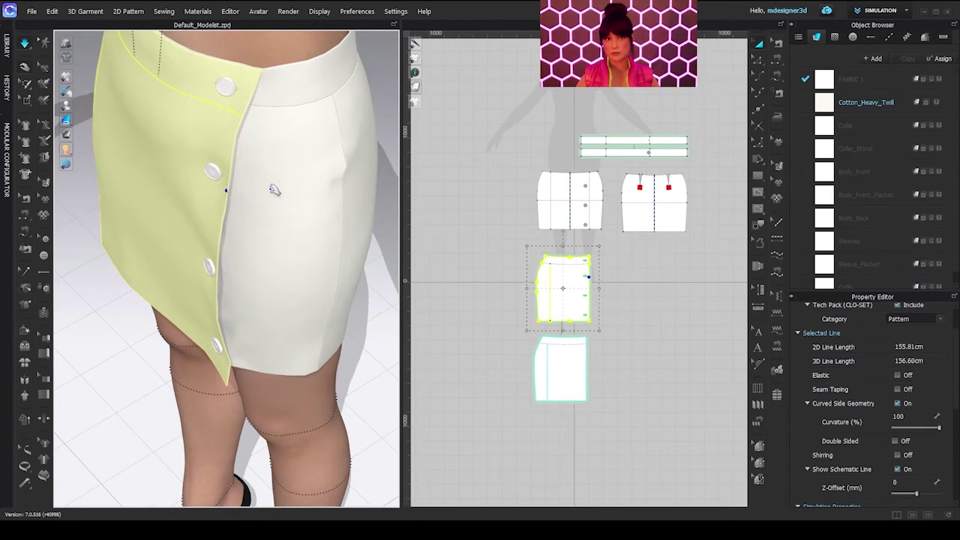
{"action": "right_click_drag", "start_coordinate": [274, 190], "coordinate": [434, 379]}
{"action": "scroll", "coordinate": [338, 269], "scroll_direction": "up", "scroll_amount": 3}
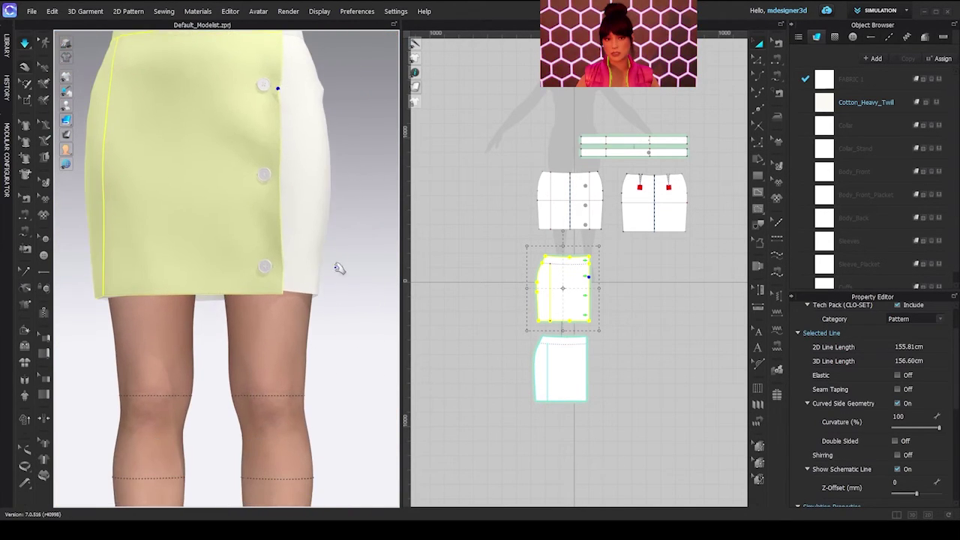
Step: Offset the pattern outline of the front and back skirt hems outward by 2 cm with Mirror side segments and internal lines created
{"action": "left_click", "coordinate": [305, 288]}
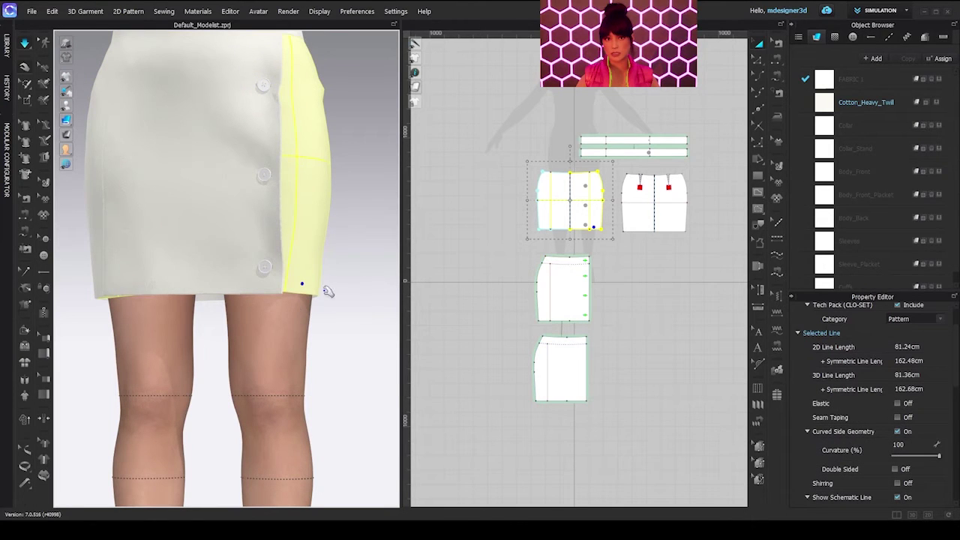
{"action": "scroll", "coordinate": [545, 368], "scroll_direction": "down", "scroll_amount": 2}
{"action": "right_click_drag", "start_coordinate": [329, 306], "coordinate": [277, 321]}
{"action": "scroll", "coordinate": [569, 283], "scroll_direction": "up", "scroll_amount": 3}
{"action": "scroll", "coordinate": [559, 283], "scroll_direction": "down", "scroll_amount": 1}
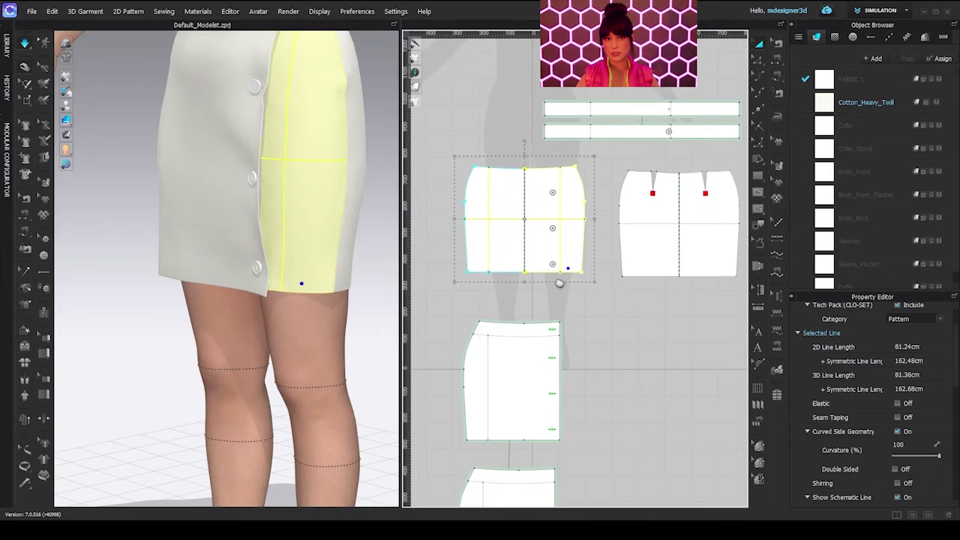
{"action": "left_click", "coordinate": [512, 272]}
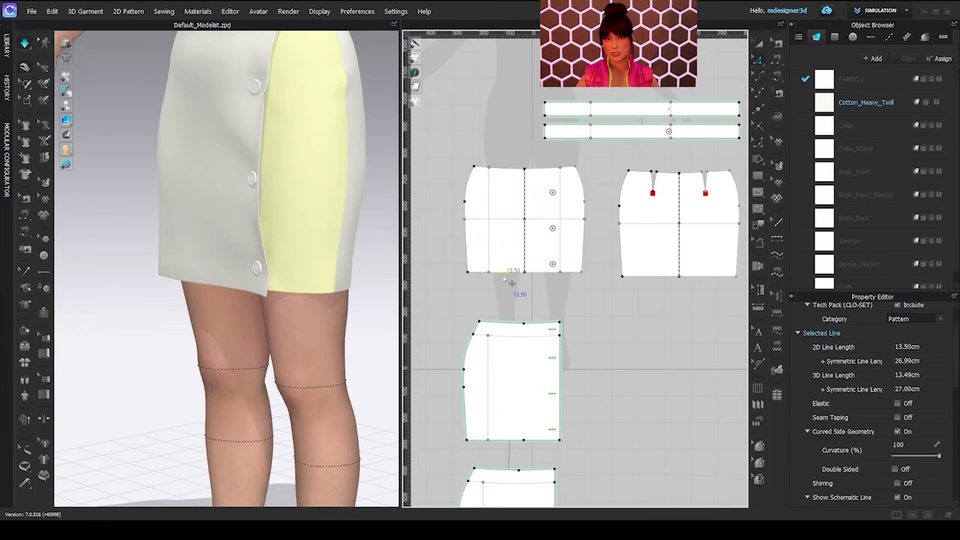
{"action": "right_click", "coordinate": [647, 277]}
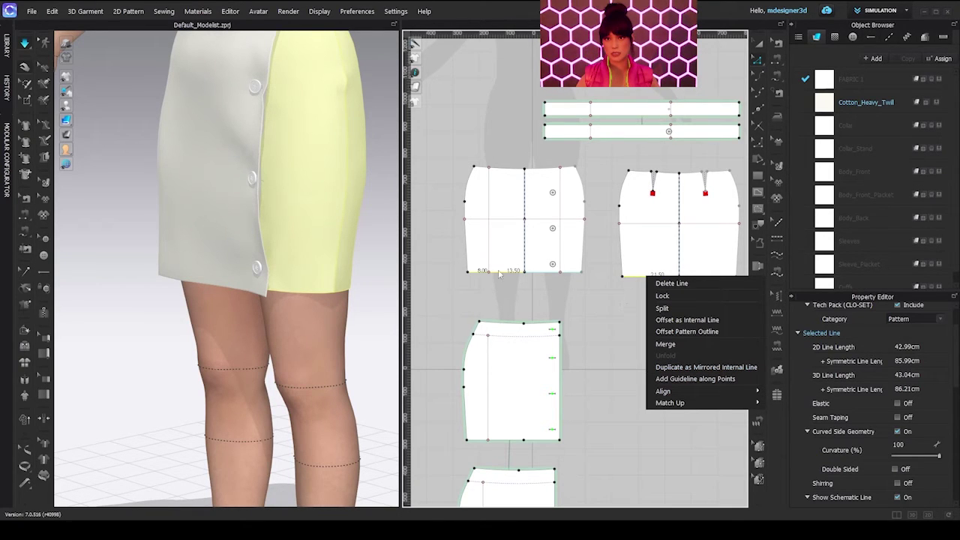
{"action": "left_click", "coordinate": [698, 332]}
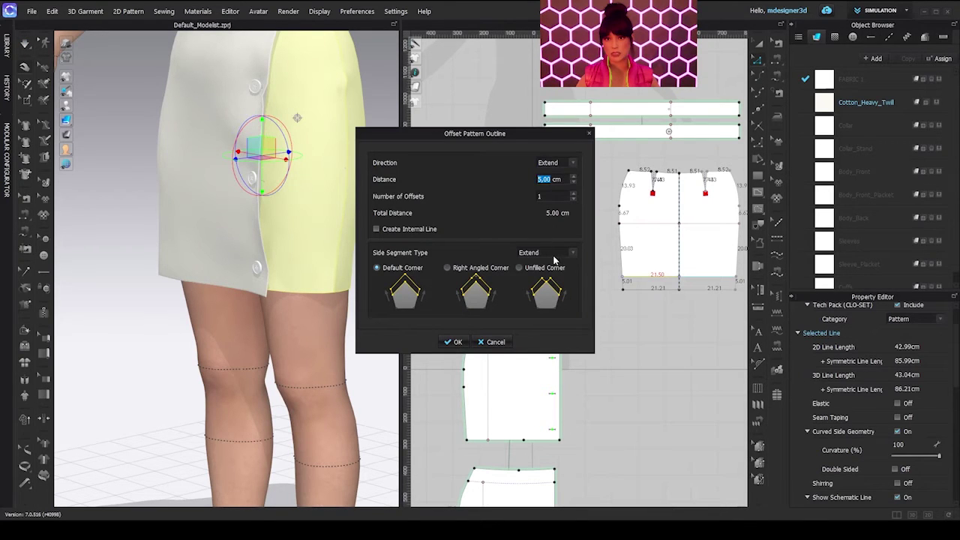
{"action": "left_click", "coordinate": [553, 255]}
{"action": "left_click", "coordinate": [540, 273]}
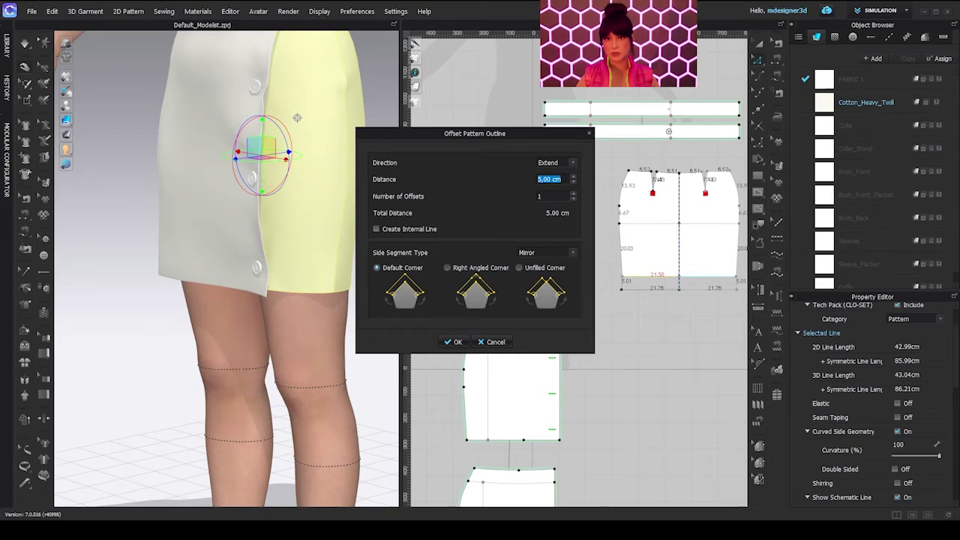
{"action": "type", "text": "2"}
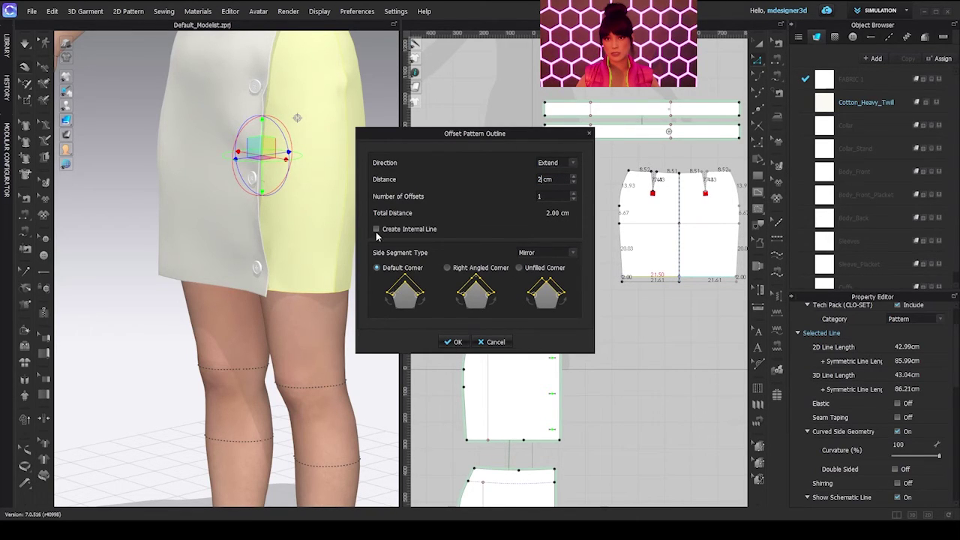
{"action": "left_click", "coordinate": [453, 341]}
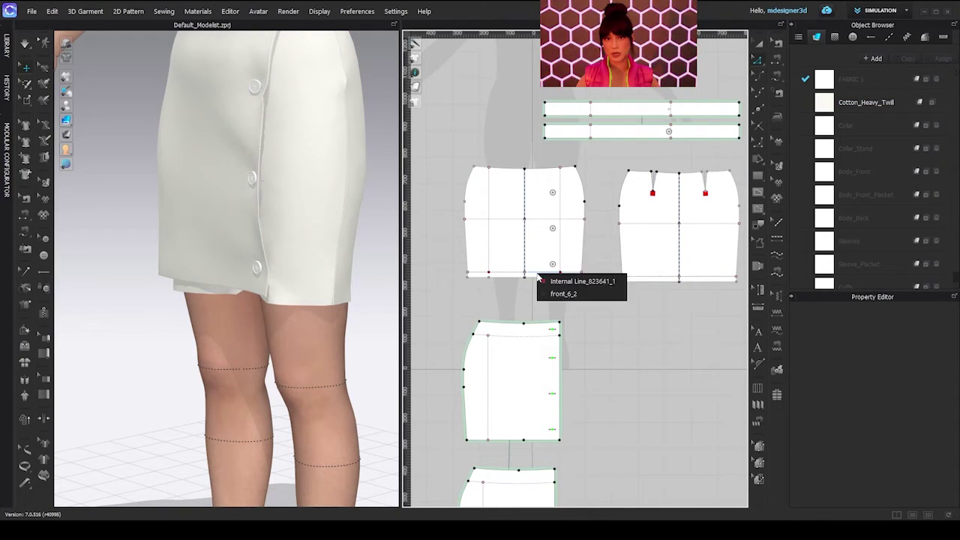
Step: Offset the hem internal lines of the front and back pieces as additional internal lines at 2 cm, extended to the pattern outline
{"action": "scroll", "coordinate": [570, 275], "scroll_direction": "up", "scroll_amount": 3}
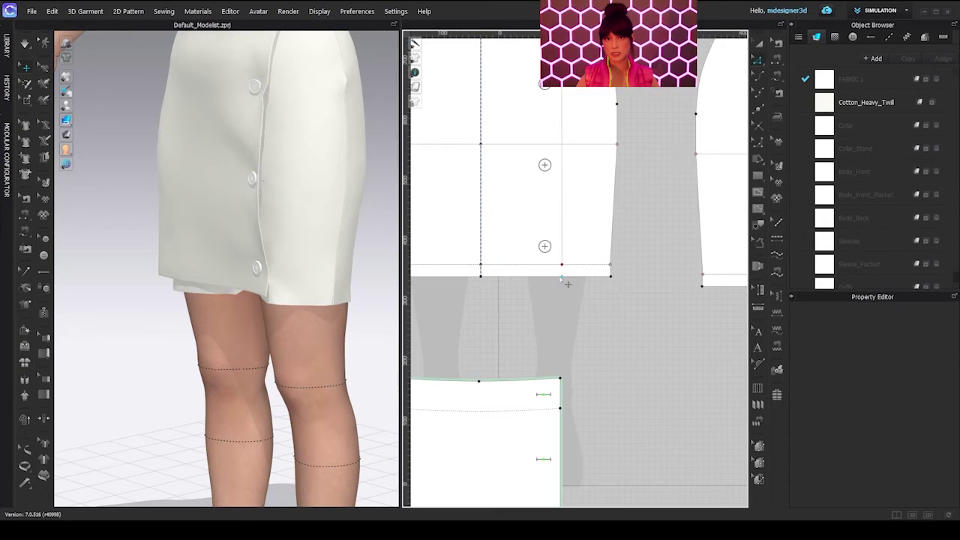
{"action": "left_click", "coordinate": [566, 265]}
{"action": "middle_click_drag", "start_coordinate": [701, 293], "coordinate": [496, 309]}
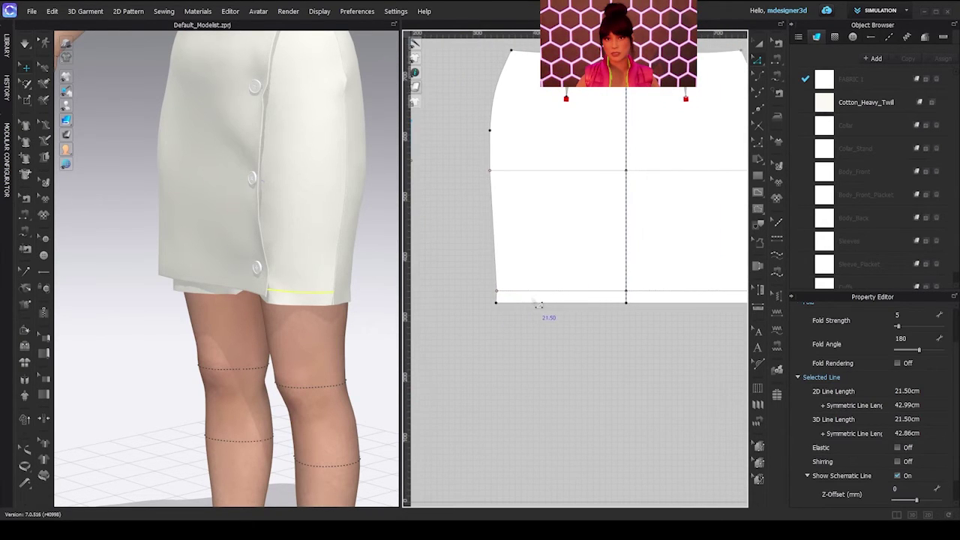
{"action": "left_click", "coordinate": [540, 291], "text": "shift"}
{"action": "right_click", "coordinate": [538, 290]}
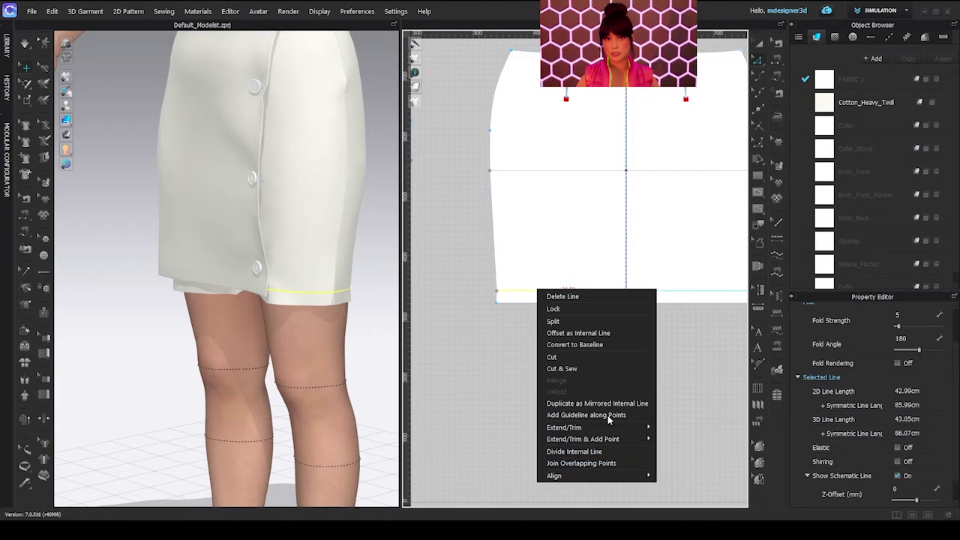
{"action": "left_click", "coordinate": [593, 332]}
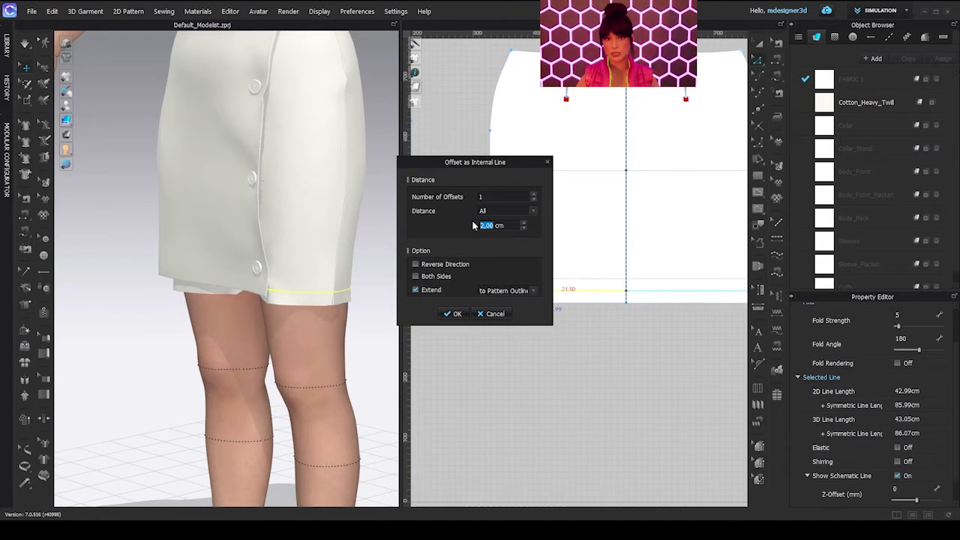
{"action": "left_click_drag", "start_coordinate": [452, 161], "coordinate": [365, 161]}
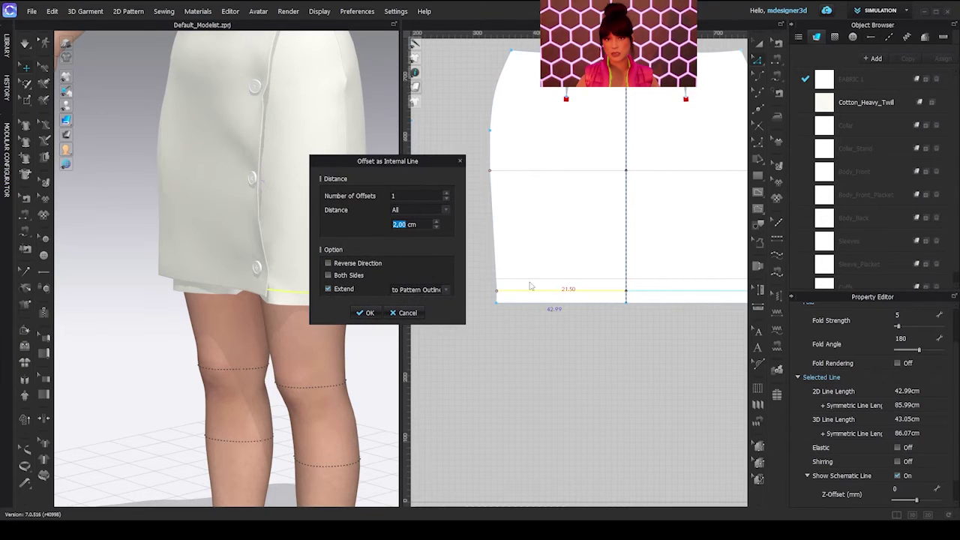
{"action": "left_click", "coordinate": [365, 312]}
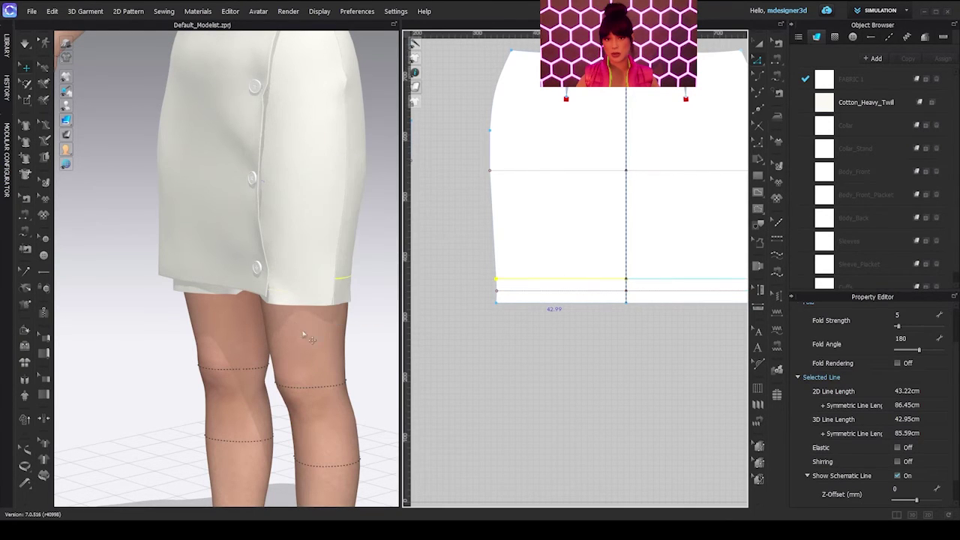
Step: Extend the side seam sewing on the back and front pieces down to the new lower hem edges
{"action": "right_click_drag", "start_coordinate": [300, 311], "coordinate": [216, 322]}
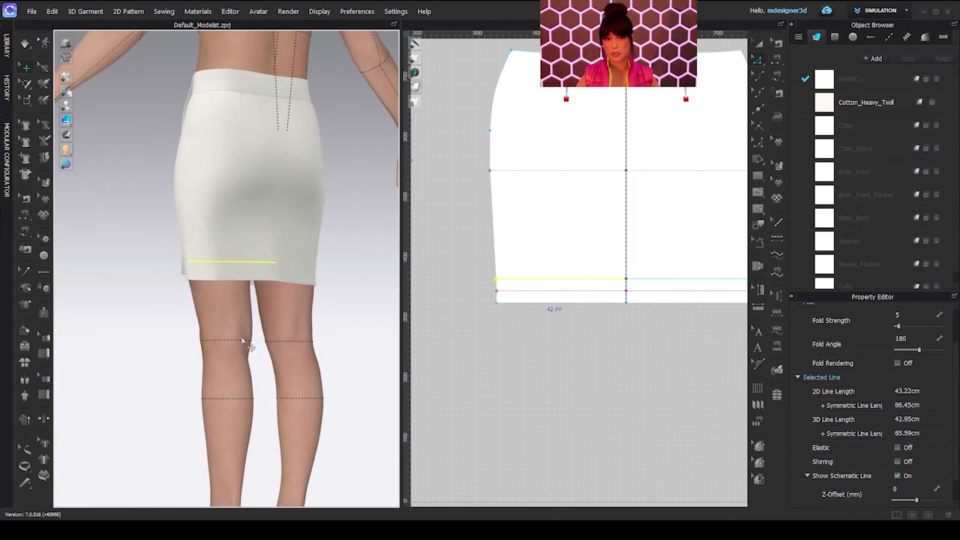
{"action": "key", "text": "b"}
{"action": "left_click", "coordinate": [502, 296]}
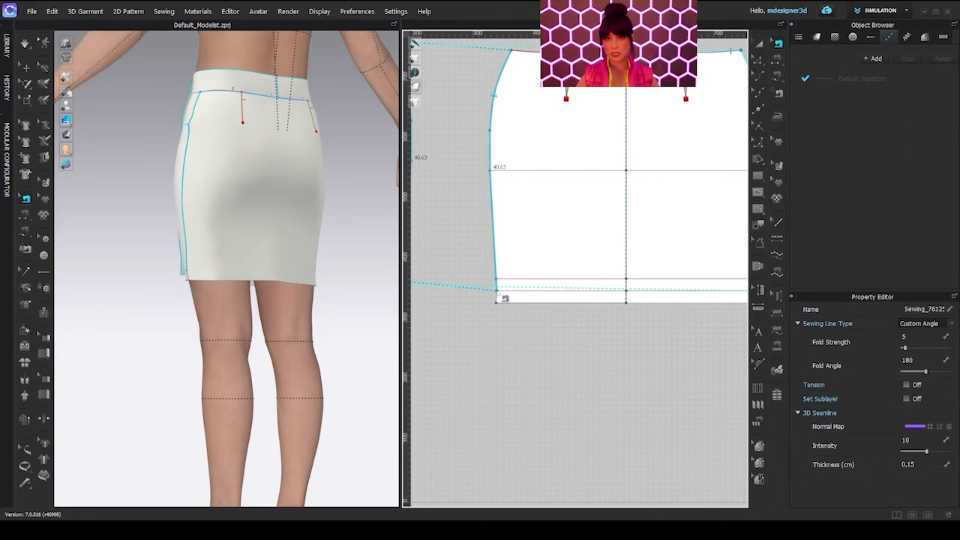
{"action": "scroll", "coordinate": [495, 319], "scroll_direction": "down", "scroll_amount": 3}
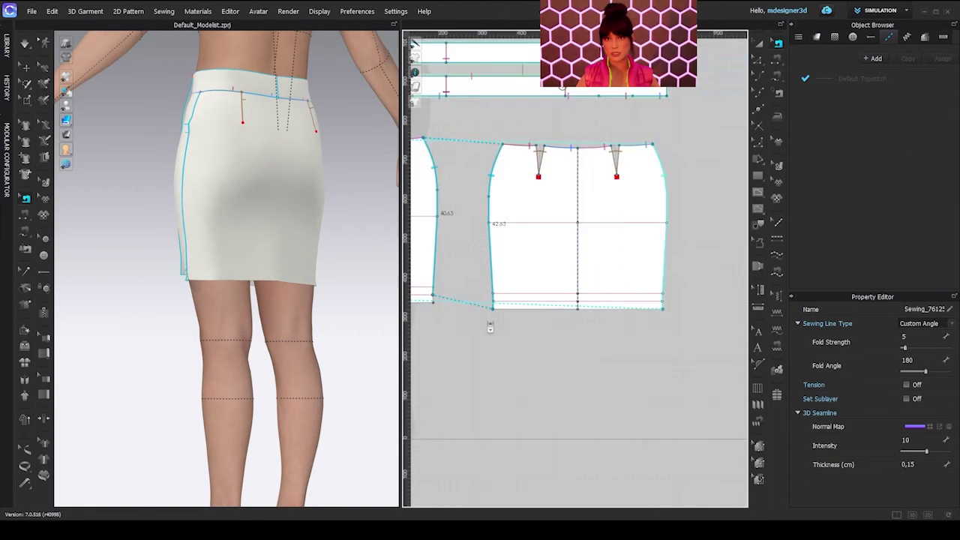
{"action": "scroll", "coordinate": [561, 326], "scroll_direction": "up", "scroll_amount": 3}
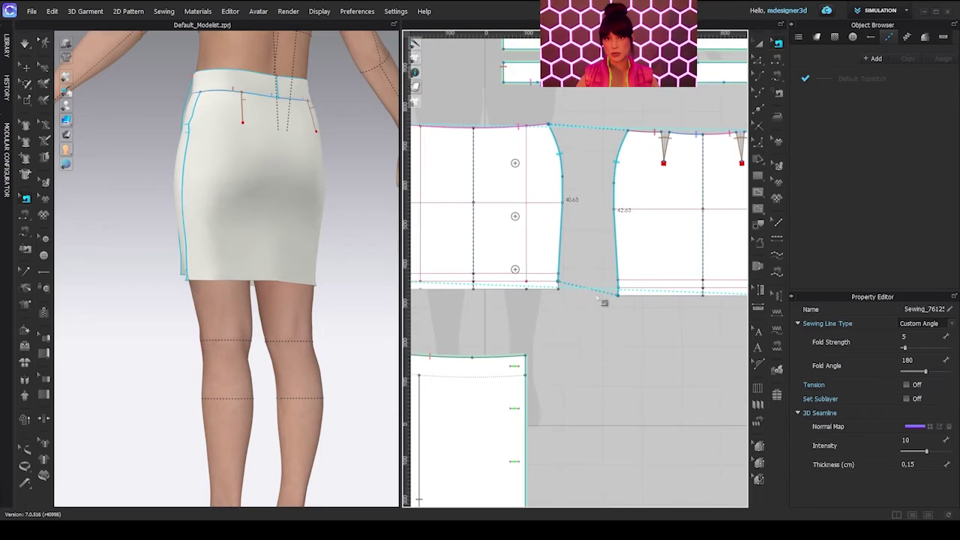
{"action": "left_click", "coordinate": [552, 285]}
{"action": "left_click", "coordinate": [551, 284]}
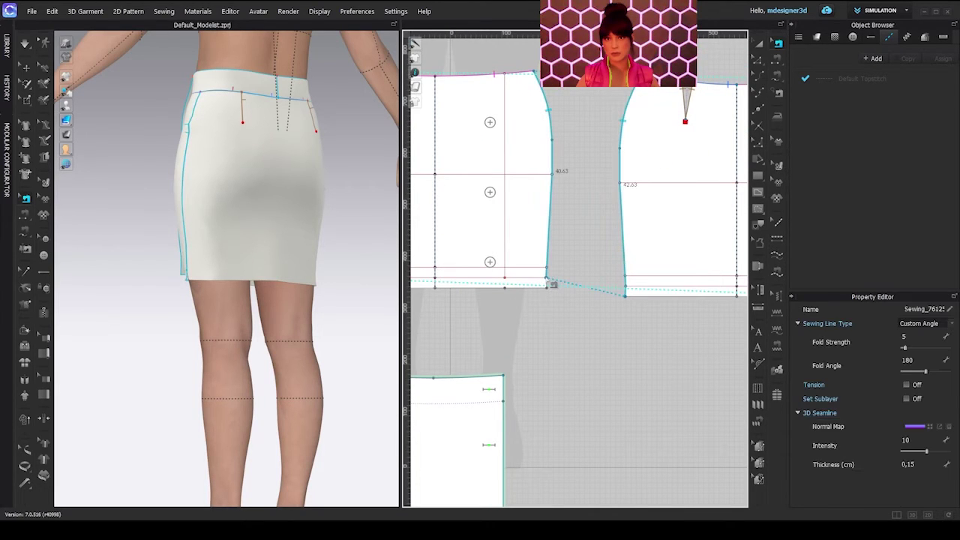
{"action": "left_click_drag", "start_coordinate": [551, 284], "coordinate": [553, 293]}
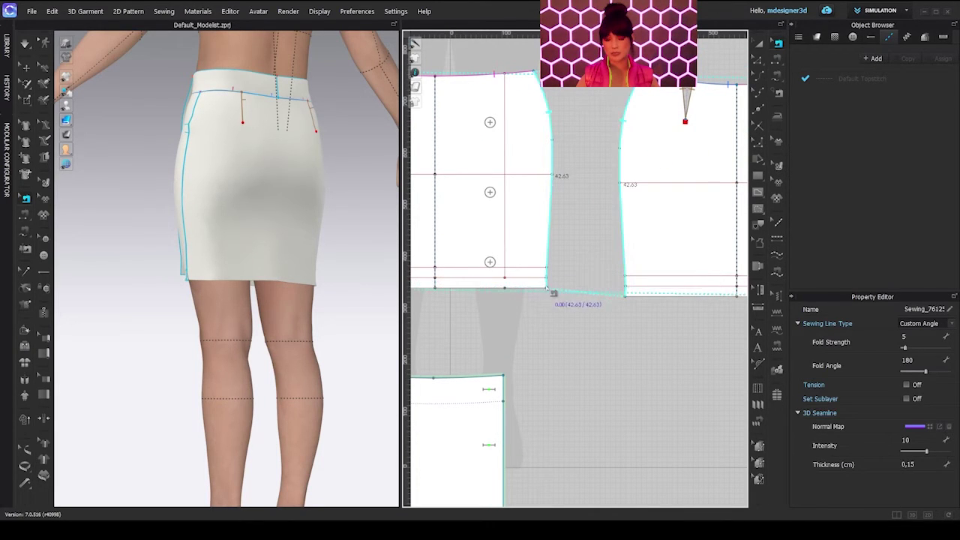
{"action": "middle_click_drag", "start_coordinate": [530, 341], "coordinate": [444, 326]}
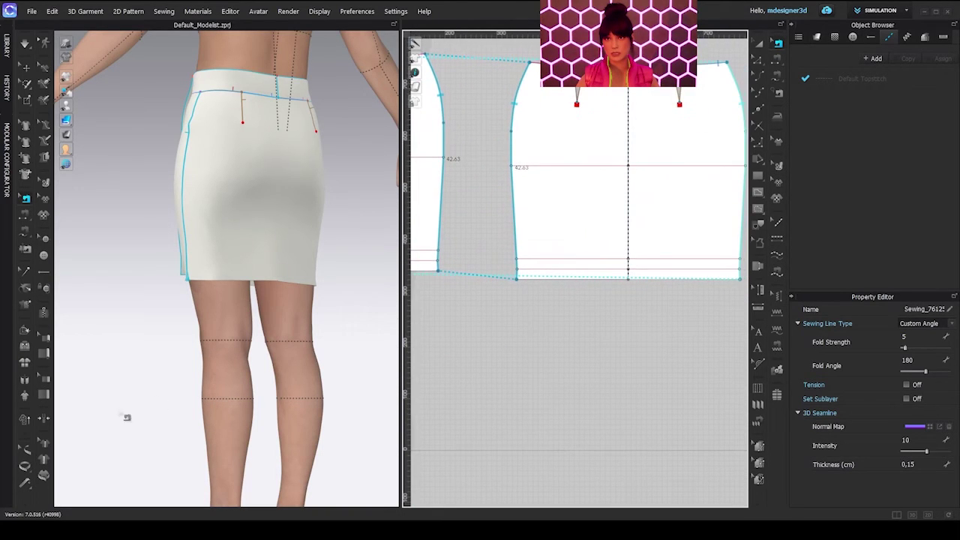
Step: Fold the back hem allowance inward along its lower internal line with Fold Arrangement and turn on Fold Rendering
{"action": "left_click", "coordinate": [29, 332]}
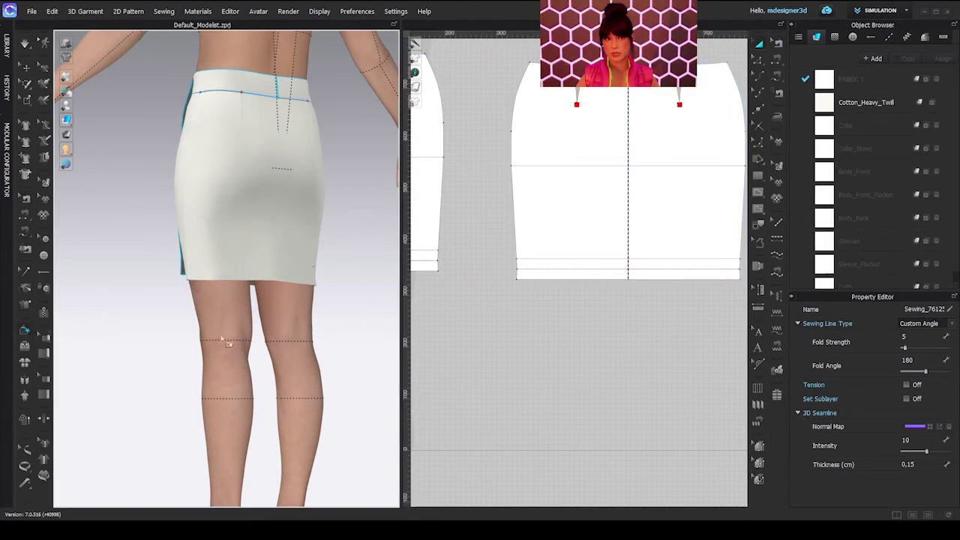
{"action": "right_click_drag", "start_coordinate": [229, 343], "coordinate": [365, 336]}
{"action": "left_click", "coordinate": [299, 283]}
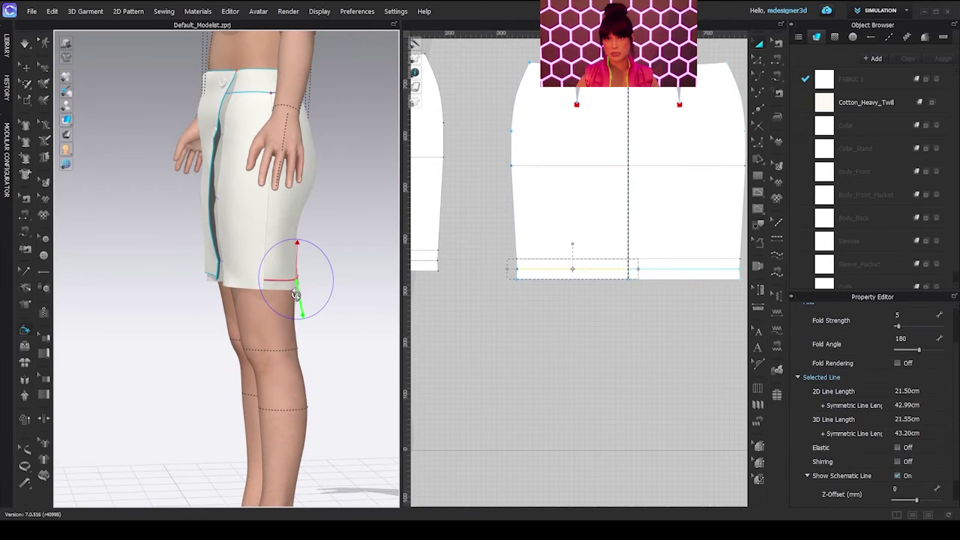
{"action": "left_click_drag", "start_coordinate": [275, 242], "coordinate": [275, 243]}
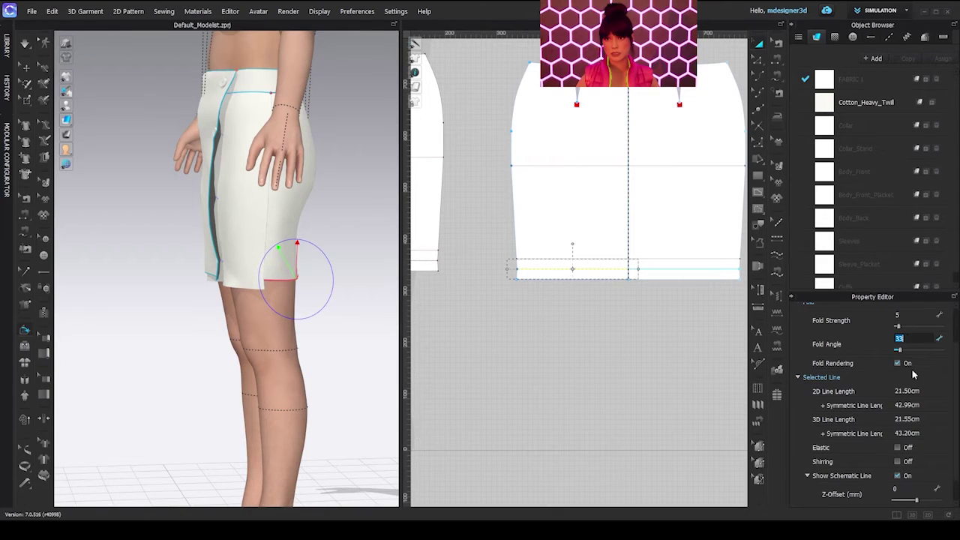
{"action": "left_click", "coordinate": [571, 281]}
{"action": "middle_click_drag", "start_coordinate": [572, 282], "coordinate": [671, 278]}
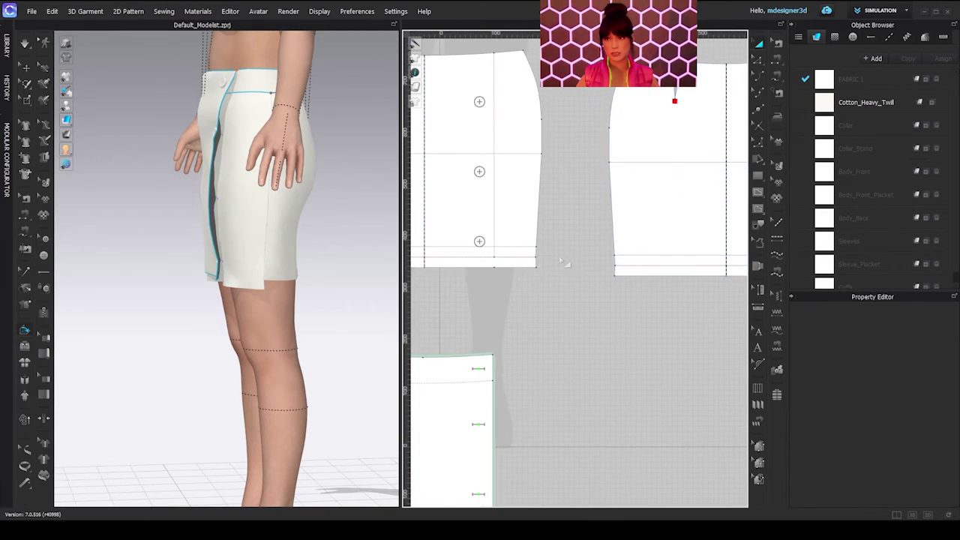
Step: Fold the front hem allowance inward along its lower internal line, set the fold angle to 22 and turn on Fold Rendering
{"action": "left_click", "coordinate": [519, 256]}
{"action": "right_click_drag", "start_coordinate": [266, 319], "coordinate": [225, 315]}
{"action": "left_click", "coordinate": [212, 280]}
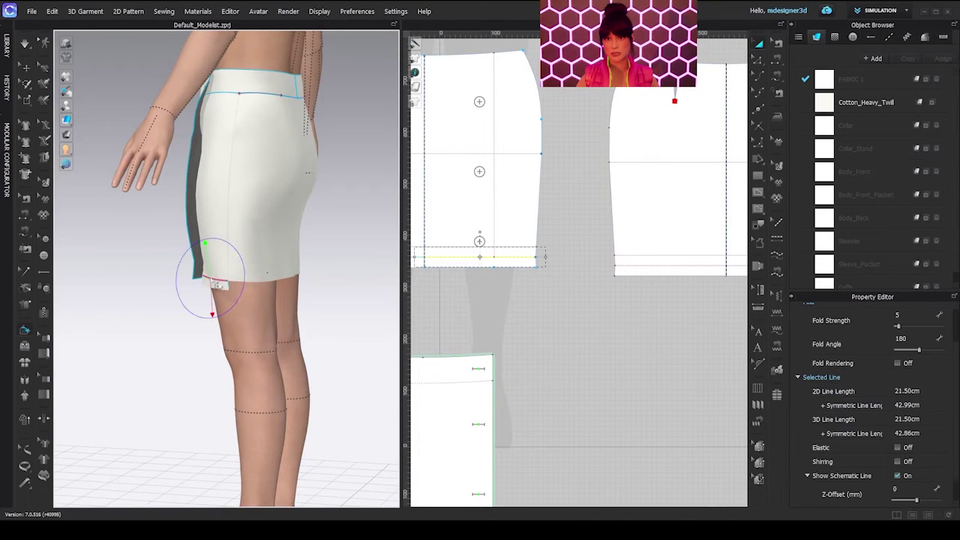
{"action": "left_click_drag", "start_coordinate": [213, 311], "coordinate": [222, 241]}
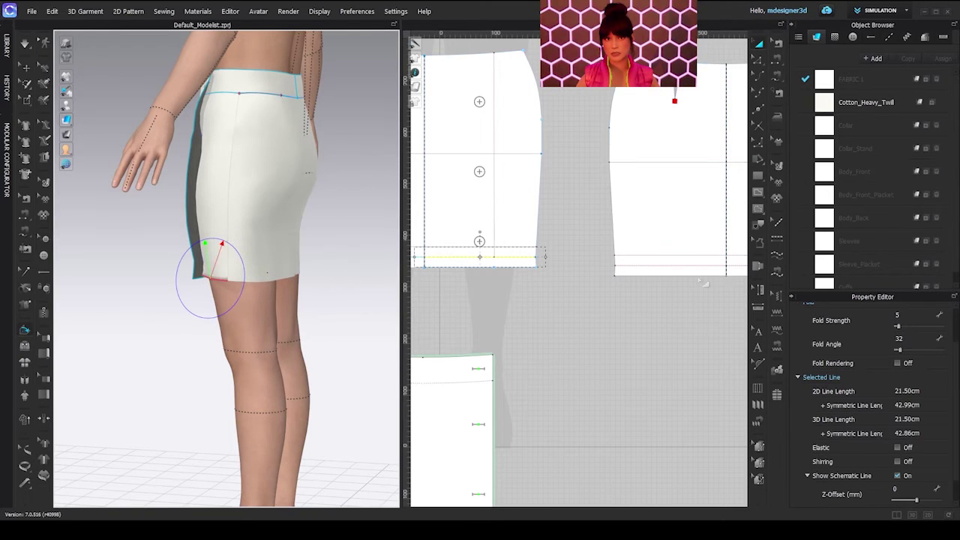
{"action": "left_click", "coordinate": [904, 338]}
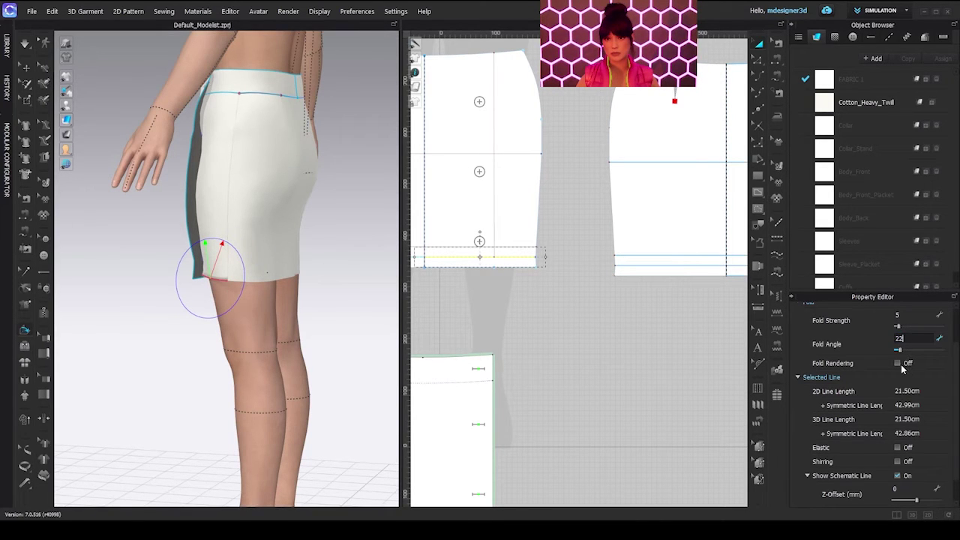
{"action": "left_click", "coordinate": [899, 364]}
Step: Simulate the skirt with folded hems and pull the back hem downward to straighten it
{"action": "right_click_drag", "start_coordinate": [169, 262], "coordinate": [293, 247]}
{"action": "scroll", "coordinate": [294, 252], "scroll_direction": "down", "scroll_amount": 2}
{"action": "key", "text": "space"}
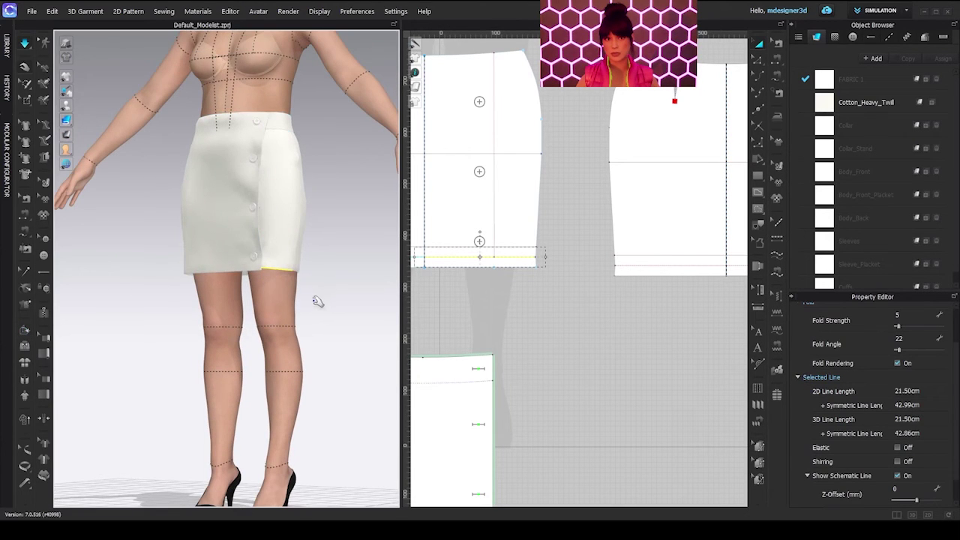
{"action": "right_click_drag", "start_coordinate": [318, 302], "coordinate": [223, 323]}
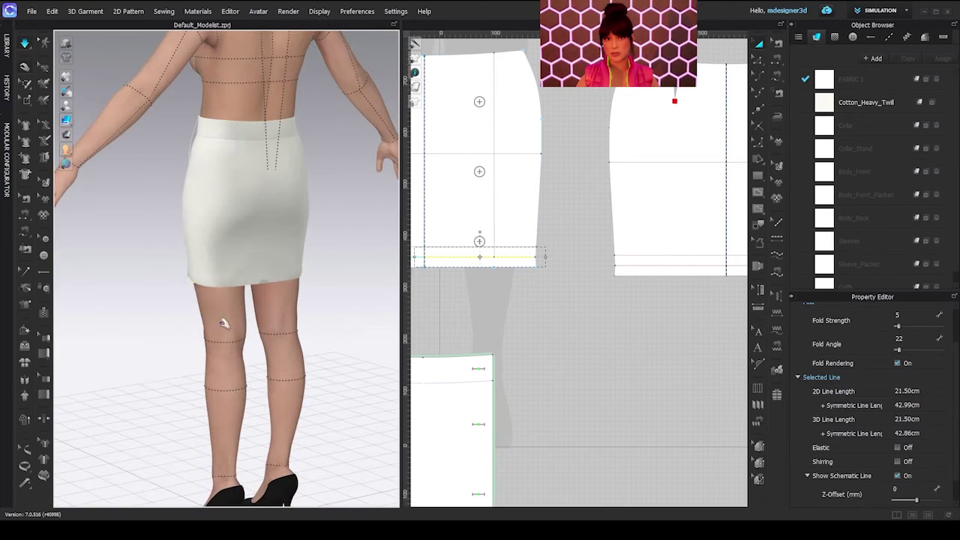
{"action": "left_click", "coordinate": [268, 274]}
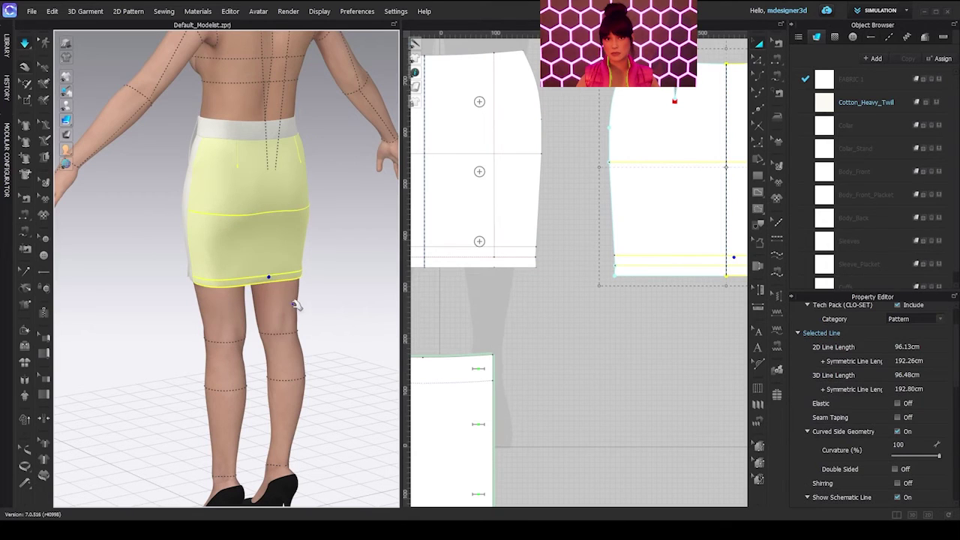
{"action": "left_click_drag", "start_coordinate": [272, 282], "coordinate": [278, 299]}
{"action": "right_click_drag", "start_coordinate": [332, 357], "coordinate": [244, 364]}
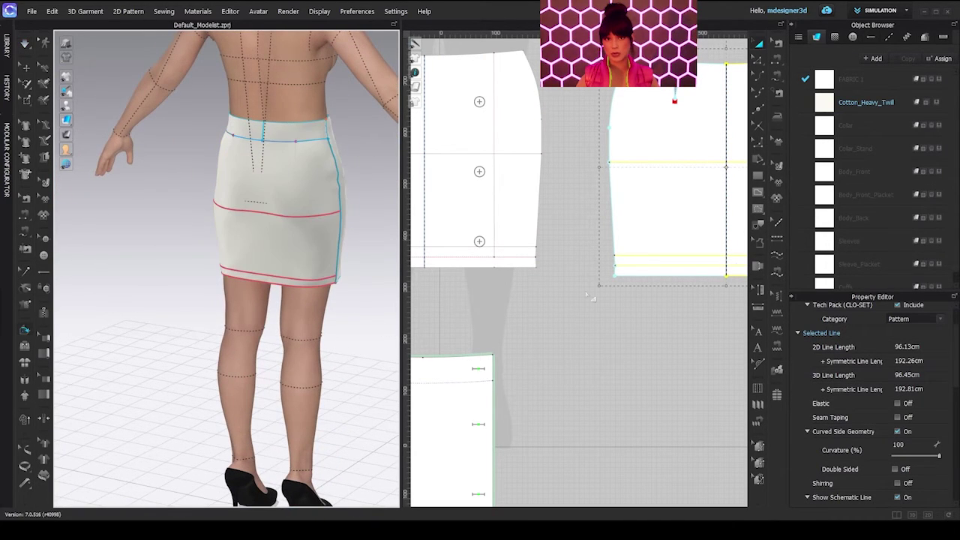
Step: Load the Galoneira barra preset into the default topstitch, with the Segment Topstitch tool active
{"action": "left_click", "coordinate": [777, 236]}
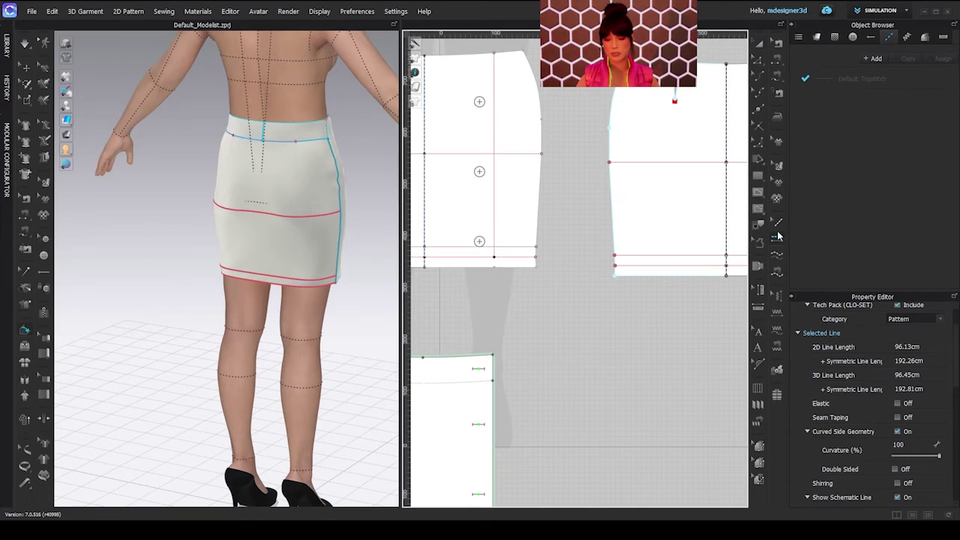
{"action": "left_click", "coordinate": [865, 81]}
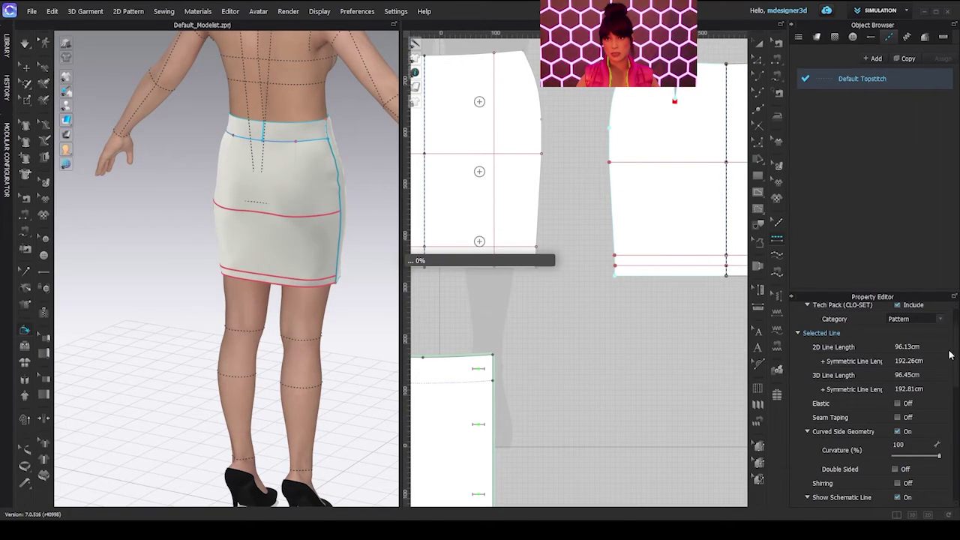
{"action": "left_click", "coordinate": [633, 421]}
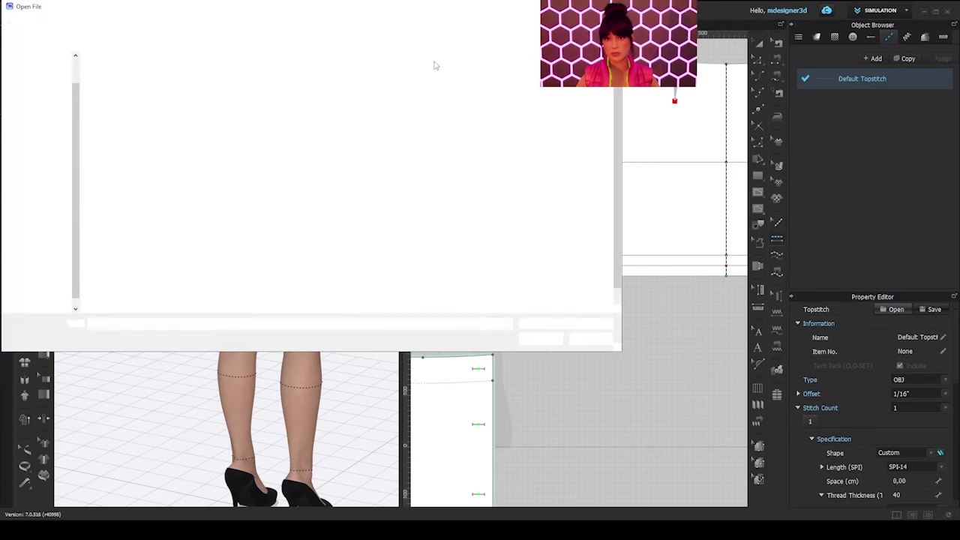
{"action": "left_click", "coordinate": [893, 309]}
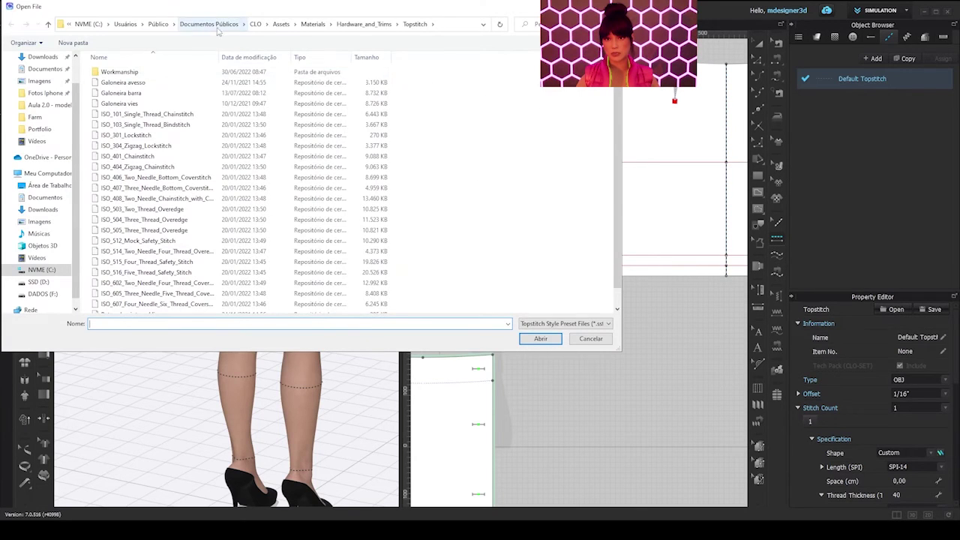
{"action": "left_click", "coordinate": [148, 94]}
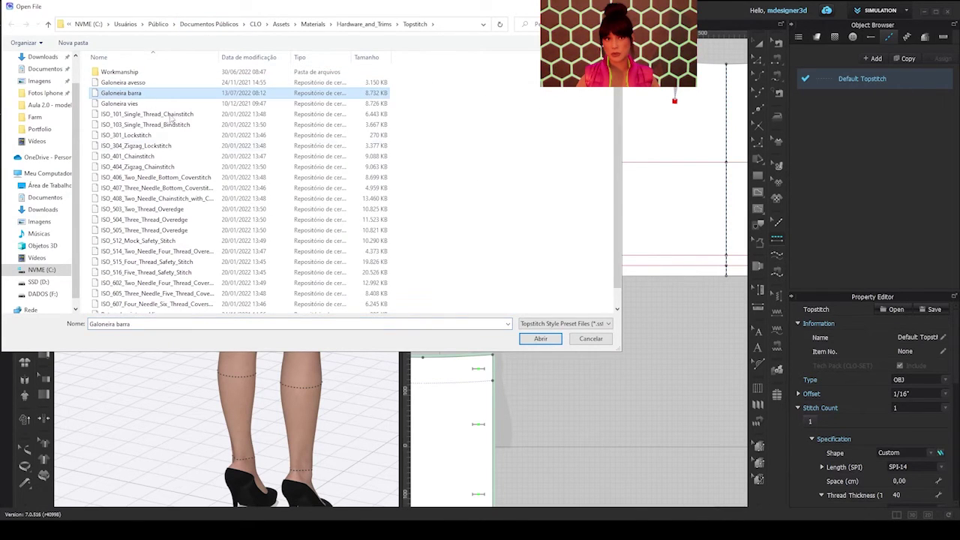
{"action": "left_click", "coordinate": [540, 339]}
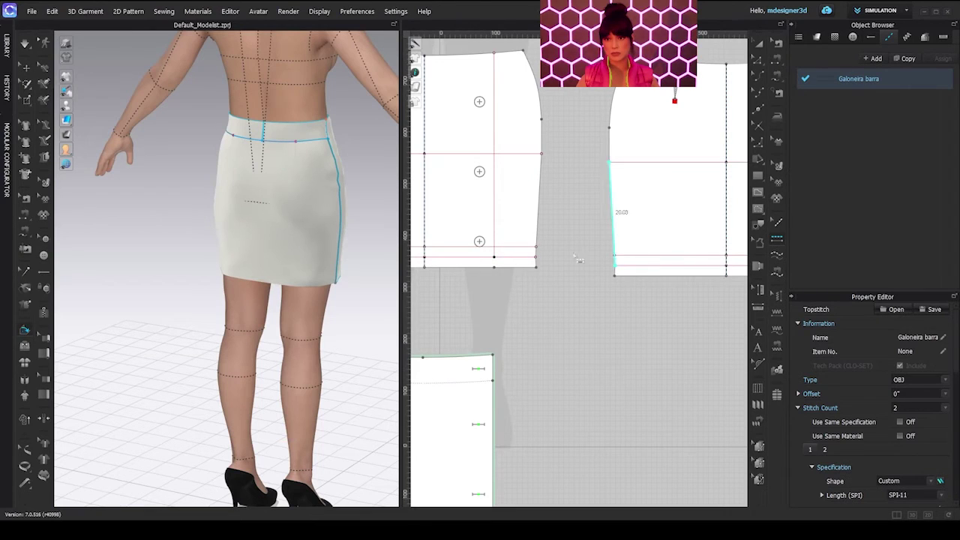
Step: Apply the Galoneira barra topstitch along the upper internal hem lines of the front and back skirt pieces
{"action": "left_click", "coordinate": [529, 246]}
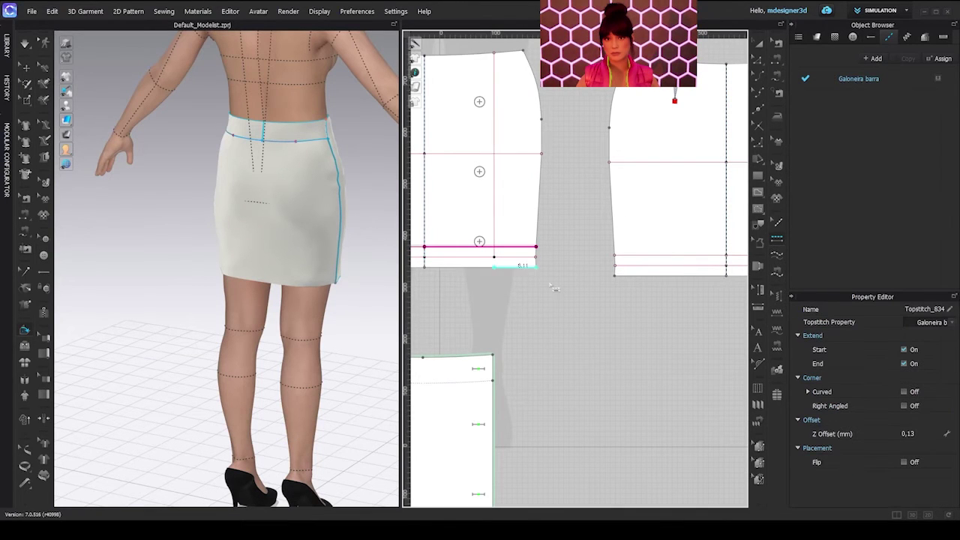
{"action": "left_click", "coordinate": [673, 257]}
{"action": "middle_click_drag", "start_coordinate": [525, 271], "coordinate": [683, 274]}
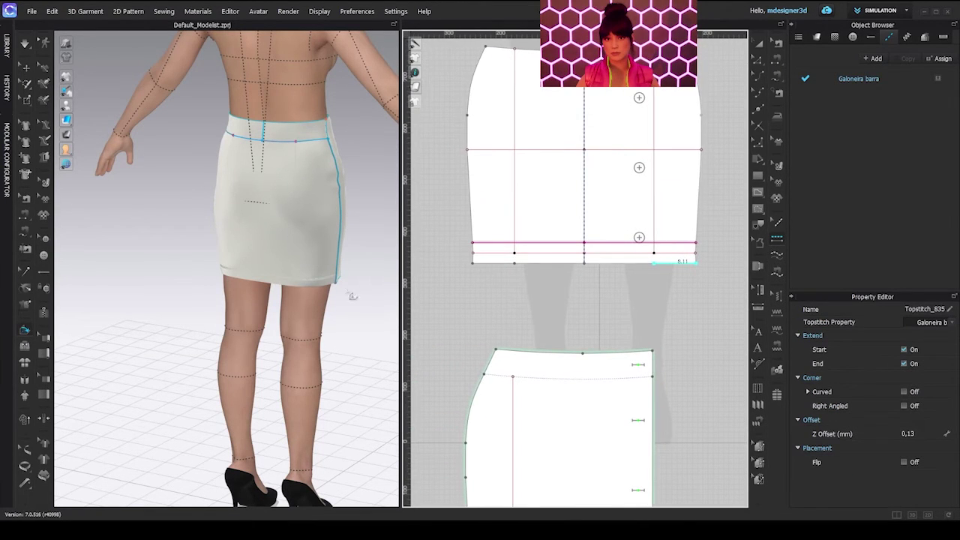
Step: Examine the hem topstitching up close around the front opening, side seam and lower edge of the 3D skirt
{"action": "right_click_drag", "start_coordinate": [270, 312], "coordinate": [448, 300]}
{"action": "scroll", "coordinate": [271, 301], "scroll_direction": "up", "scroll_amount": 3}
{"action": "scroll", "coordinate": [271, 301], "scroll_direction": "up", "scroll_amount": 6}
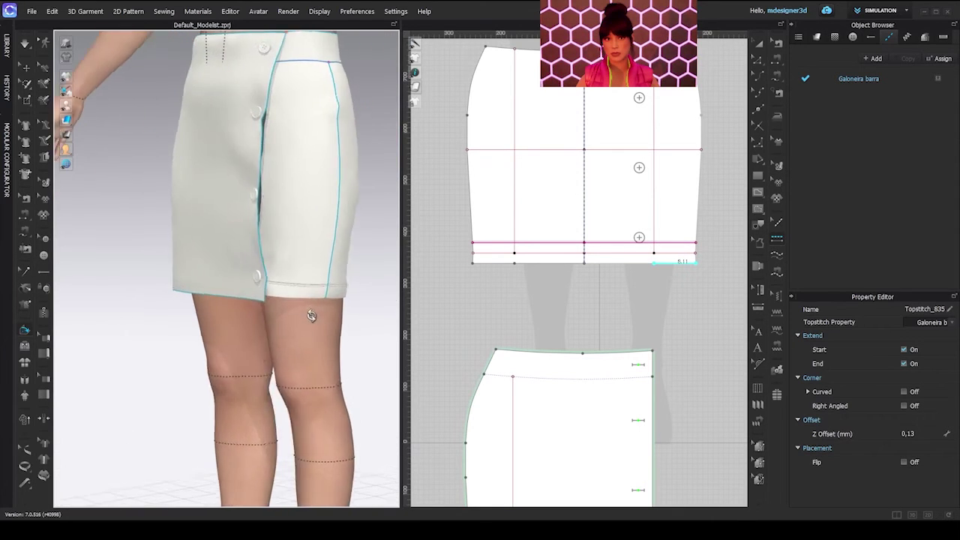
{"action": "scroll", "coordinate": [308, 296], "scroll_direction": "up", "scroll_amount": 3}
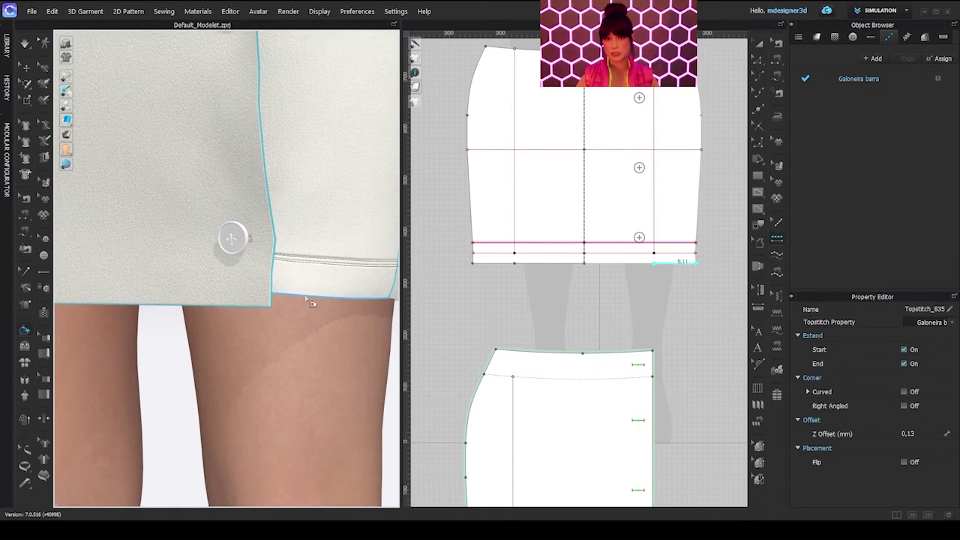
{"action": "middle_click_drag", "start_coordinate": [312, 300], "coordinate": [250, 304]}
{"action": "right_click_drag", "start_coordinate": [282, 317], "coordinate": [242, 330]}
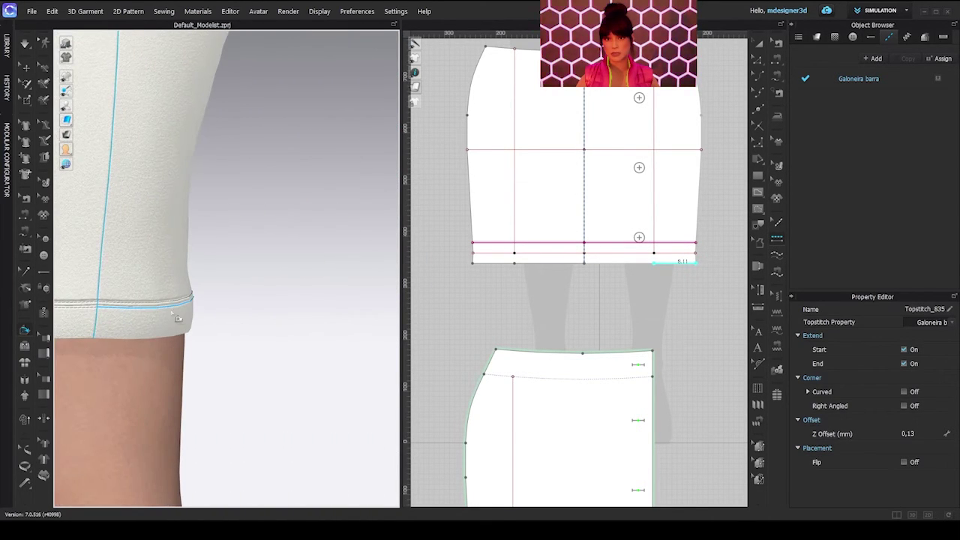
{"action": "right_click_drag", "start_coordinate": [177, 318], "coordinate": [298, 342]}
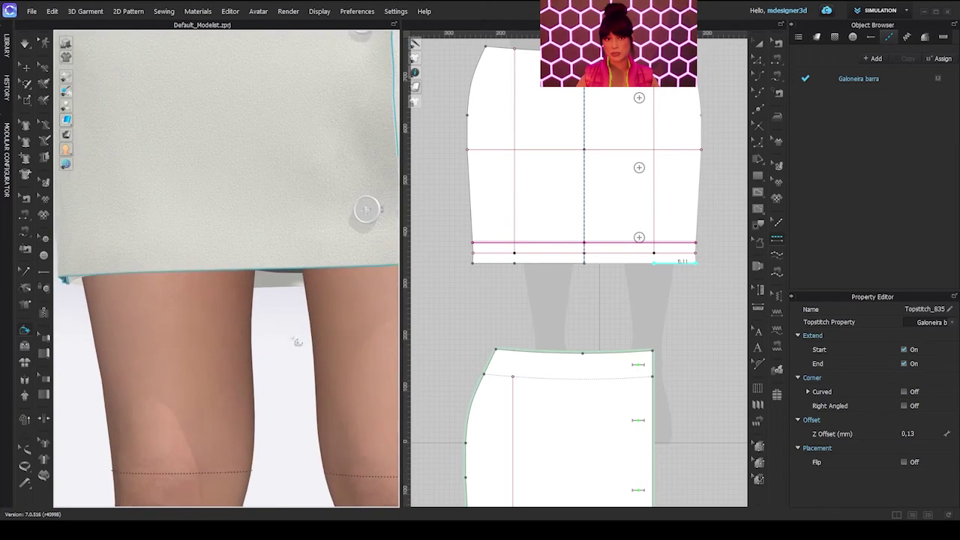
Step: Add a new topstitch style and load the preset "Reta sobre internal line" into it
{"action": "scroll", "coordinate": [296, 338], "scroll_direction": "down", "scroll_amount": 5}
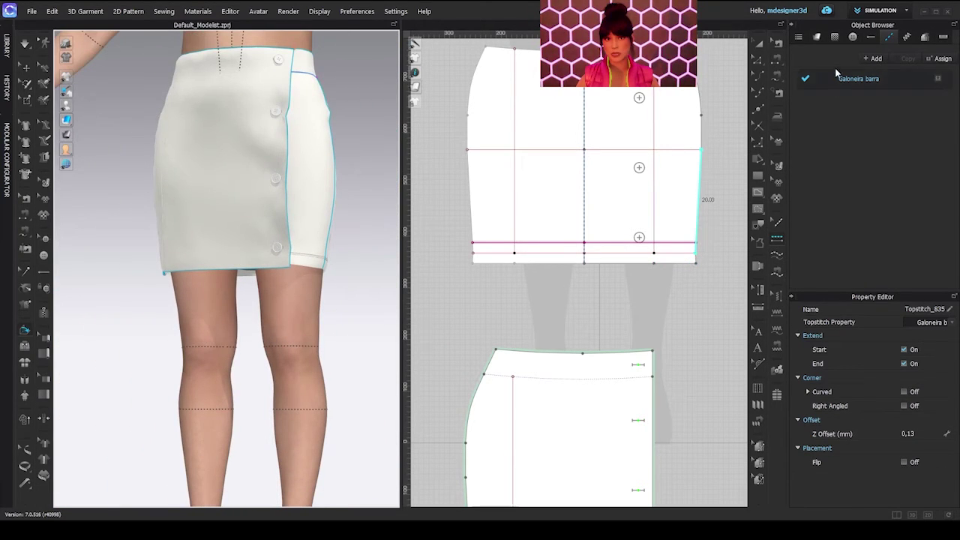
{"action": "left_click", "coordinate": [872, 58]}
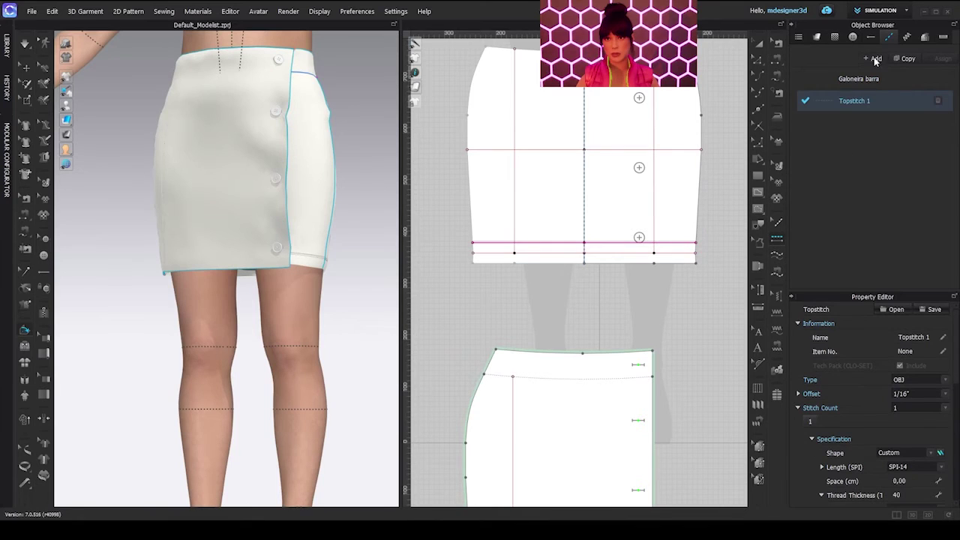
{"action": "left_click", "coordinate": [894, 309]}
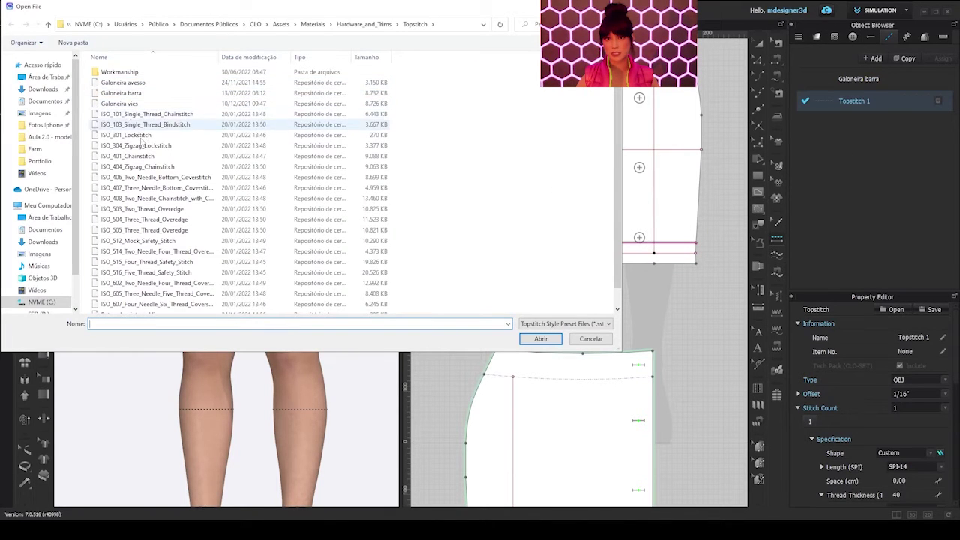
{"action": "scroll", "coordinate": [140, 139], "scroll_direction": "down", "scroll_amount": 1}
{"action": "left_click", "coordinate": [165, 298]}
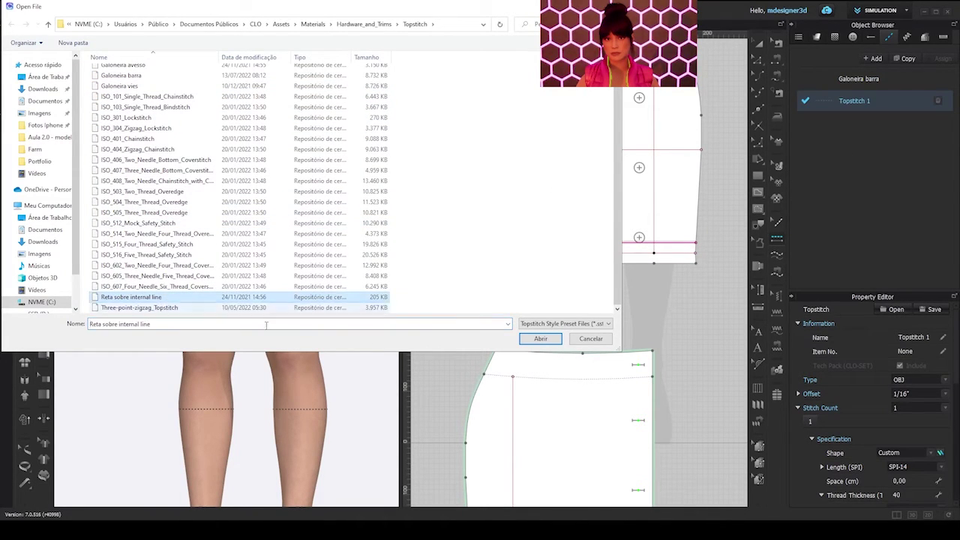
{"action": "left_click", "coordinate": [543, 340]}
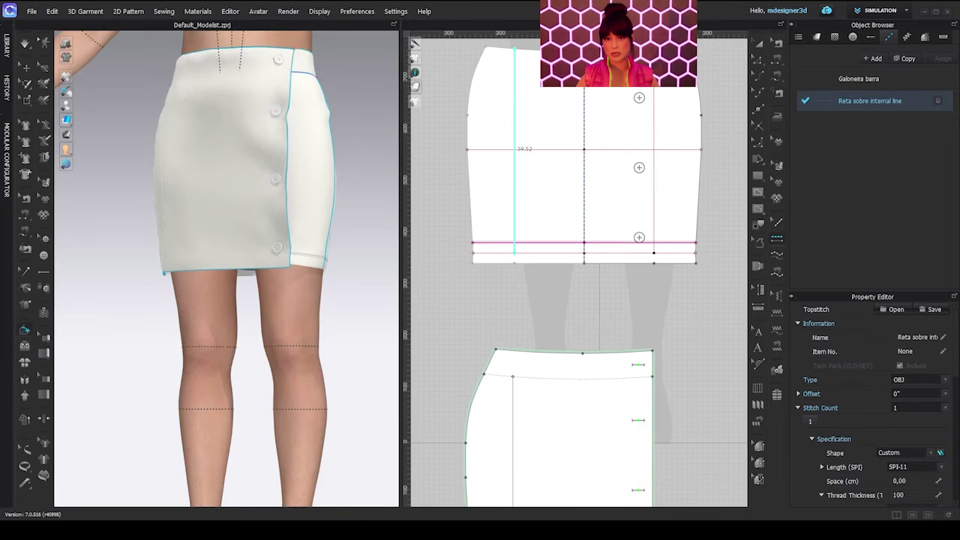
Step: Set the offset of the "Reta sobre internal line" topstitch to 1/8"
{"action": "left_click", "coordinate": [945, 399]}
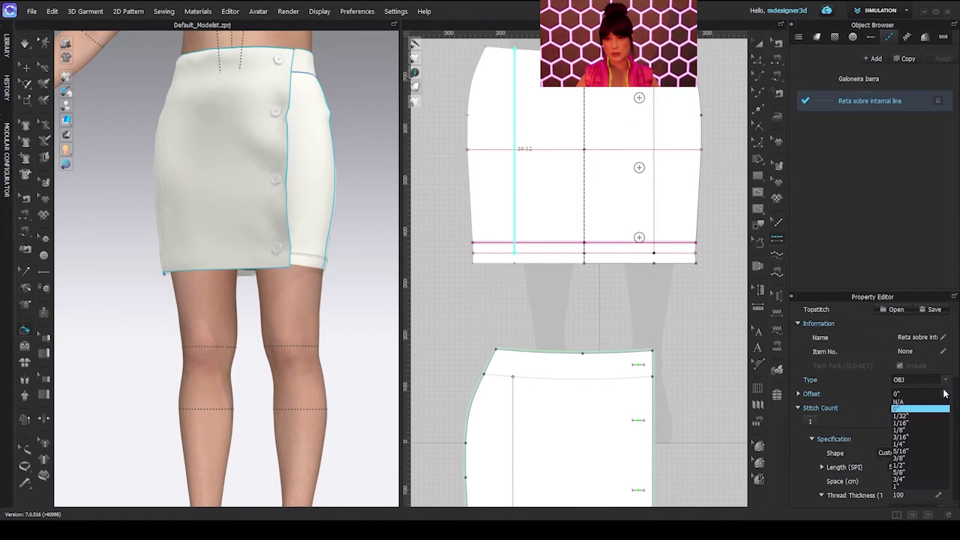
{"action": "left_click", "coordinate": [928, 431]}
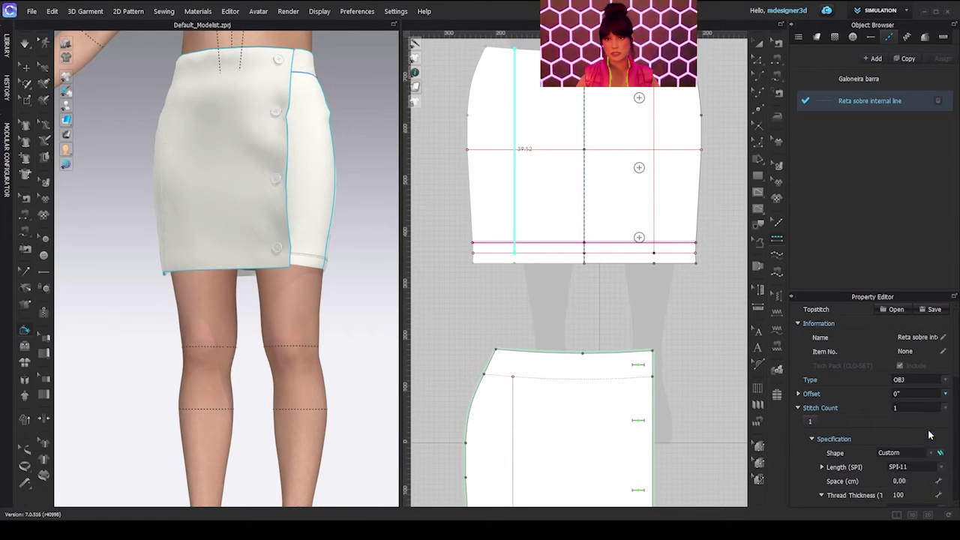
{"action": "scroll", "coordinate": [710, 274], "scroll_direction": "down", "scroll_amount": 5}
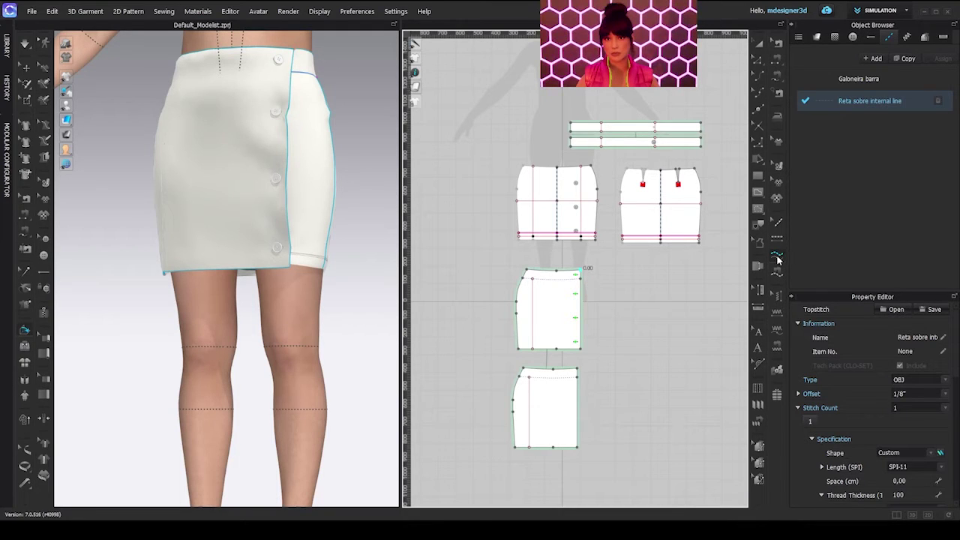
Step: Apply free topstitching along the buttonhole-side edge and hem of the upper of the two overlap panels
{"action": "left_click", "coordinate": [777, 257]}
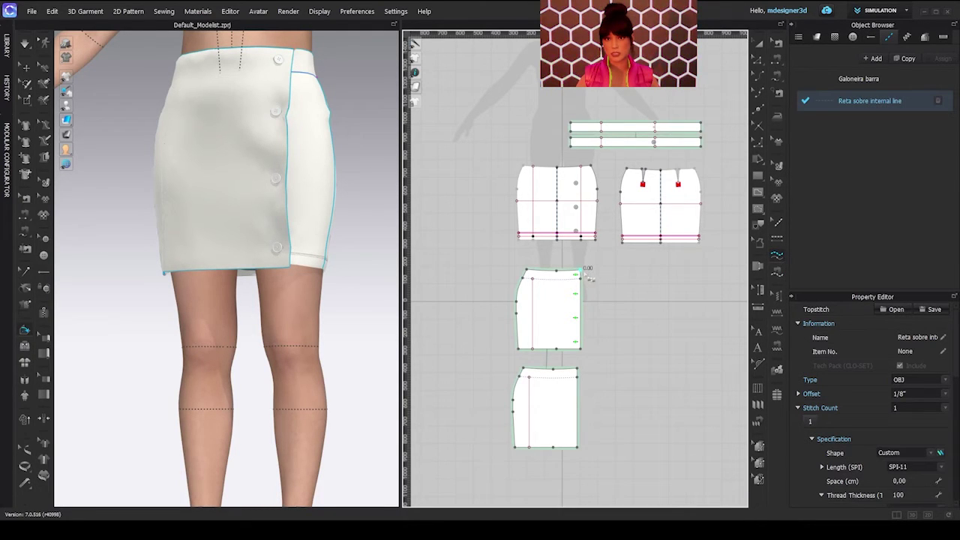
{"action": "left_click", "coordinate": [519, 351]}
{"action": "scroll", "coordinate": [276, 304], "scroll_direction": "up", "scroll_amount": 3}
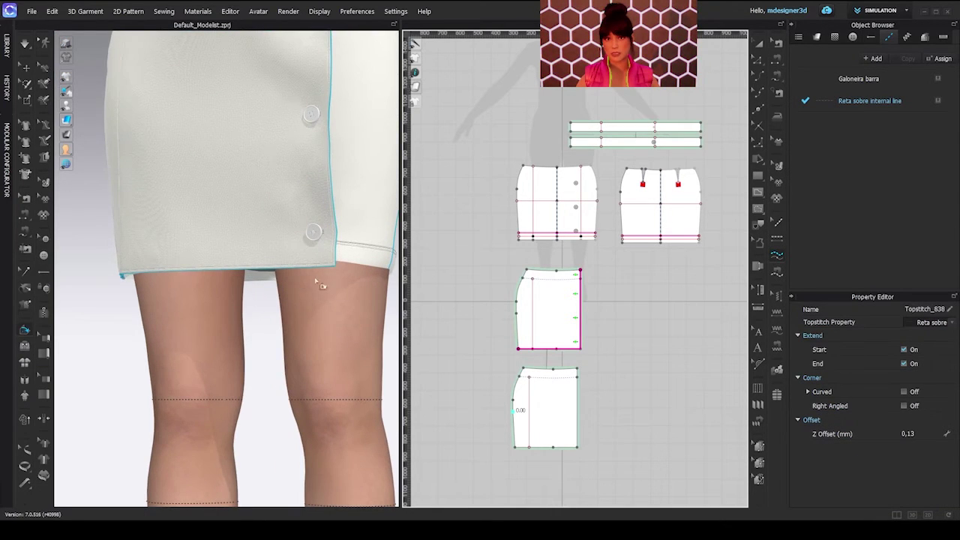
{"action": "middle_click_drag", "start_coordinate": [315, 282], "coordinate": [300, 454]}
{"action": "right_click_drag", "start_coordinate": [304, 447], "coordinate": [347, 440]}
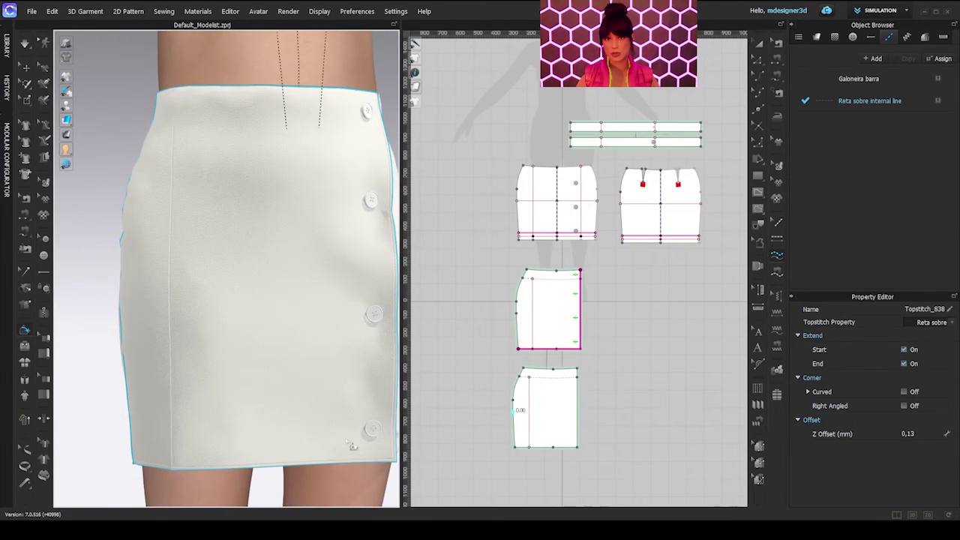
{"action": "middle_click_drag", "start_coordinate": [347, 441], "coordinate": [254, 231]}
{"action": "right_click_drag", "start_coordinate": [253, 231], "coordinate": [235, 271]}
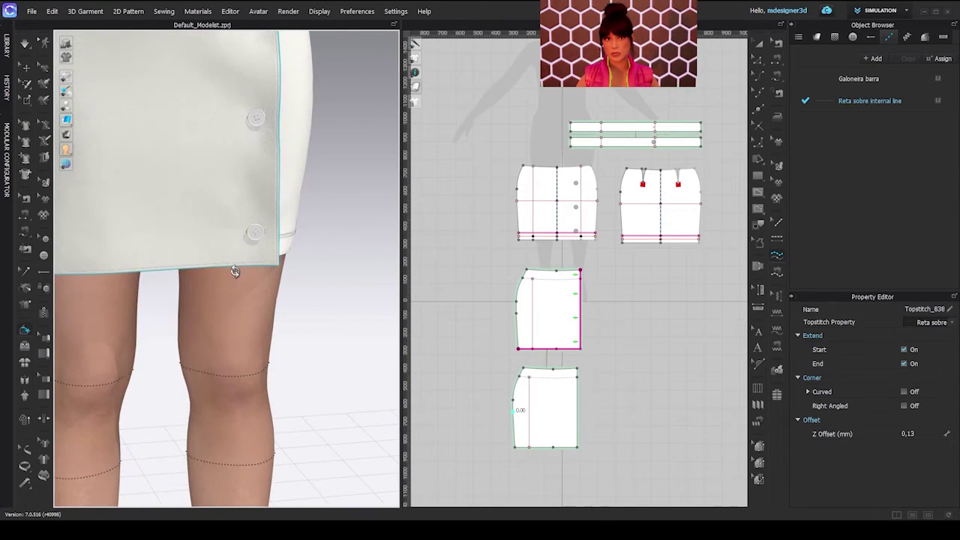
{"action": "middle_click_drag", "start_coordinate": [235, 271], "coordinate": [341, 431]}
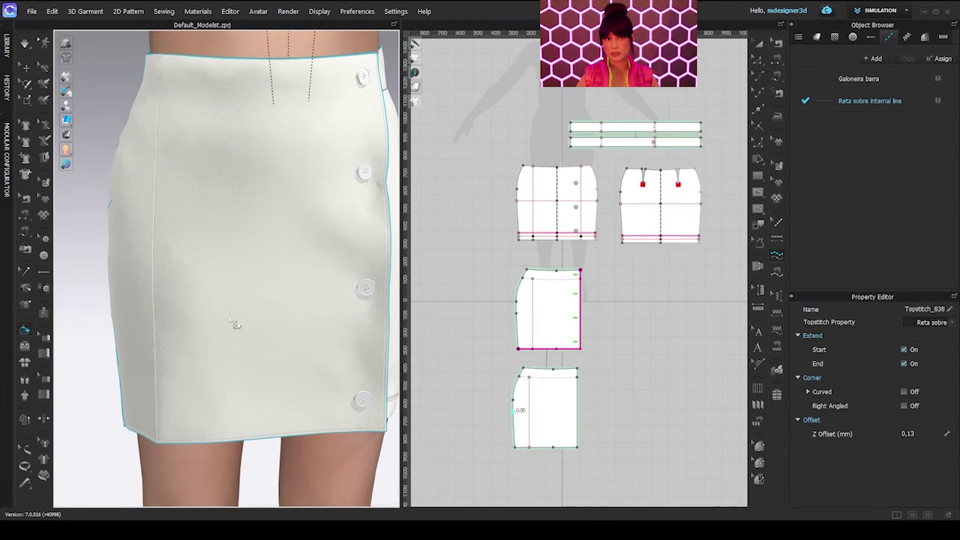
Step: Topstitch around the whole outline of the lower waistband strip and inspect it on the skirt's back
{"action": "scroll", "coordinate": [235, 324], "scroll_direction": "down", "scroll_amount": 3}
{"action": "right_click_drag", "start_coordinate": [270, 324], "coordinate": [189, 319]}
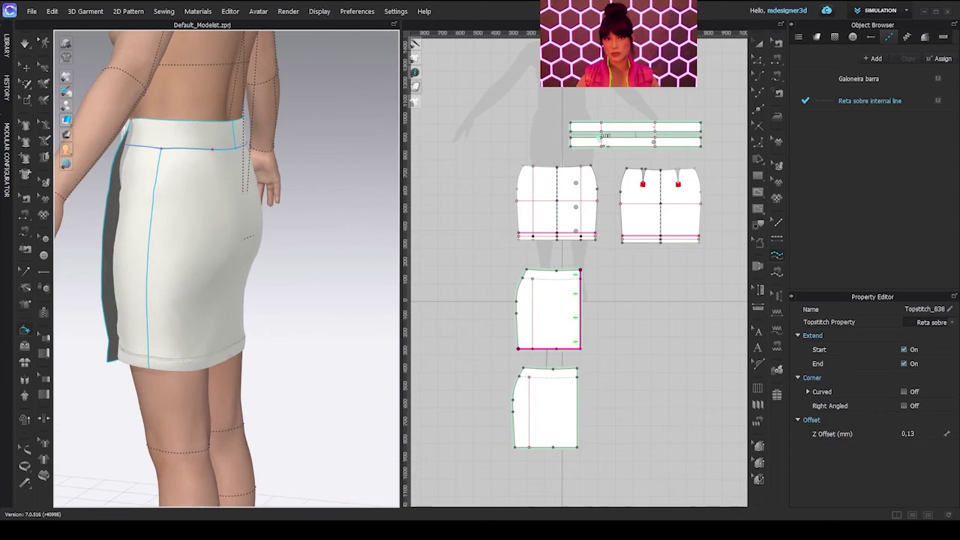
{"action": "left_click", "coordinate": [575, 143]}
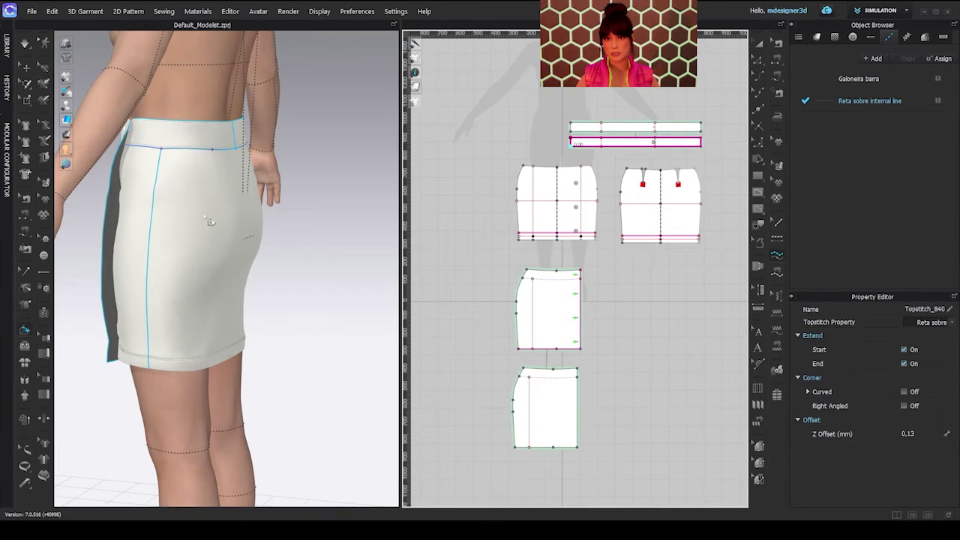
{"action": "scroll", "coordinate": [212, 194], "scroll_direction": "up", "scroll_amount": 5}
{"action": "right_click_drag", "start_coordinate": [257, 440], "coordinate": [182, 437]}
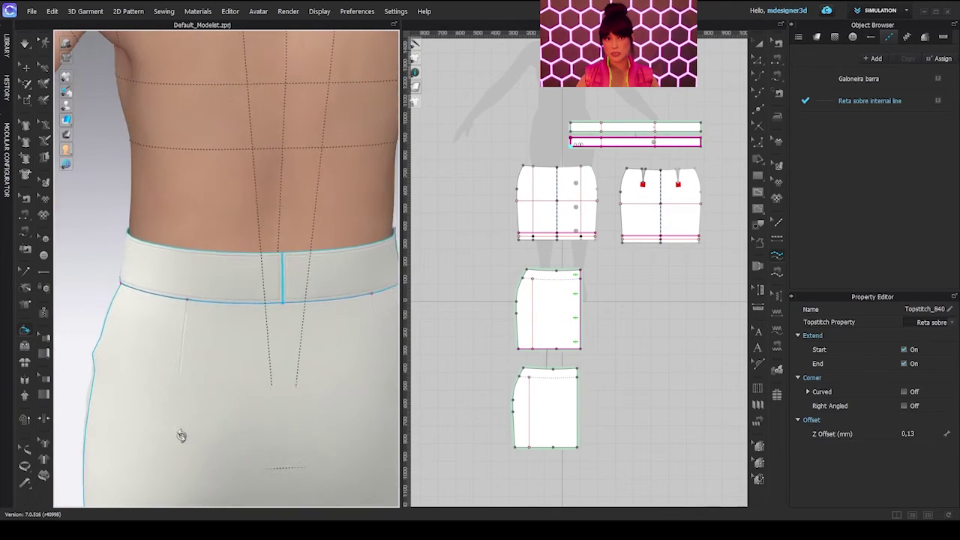
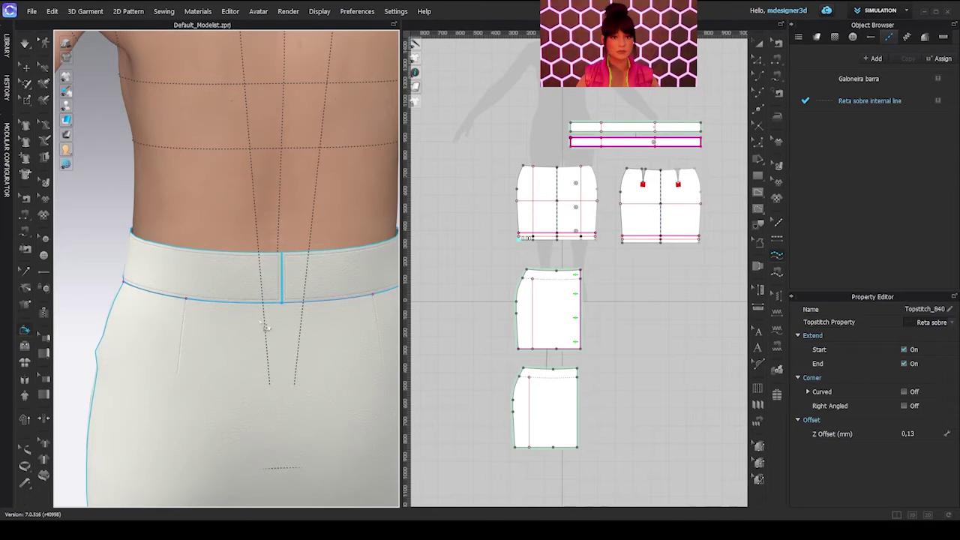
Step: Topstitch the waist edge of the overlap panel with the buttonholes, from the opening corner to the side corner
{"action": "right_click_drag", "start_coordinate": [265, 327], "coordinate": [173, 282]}
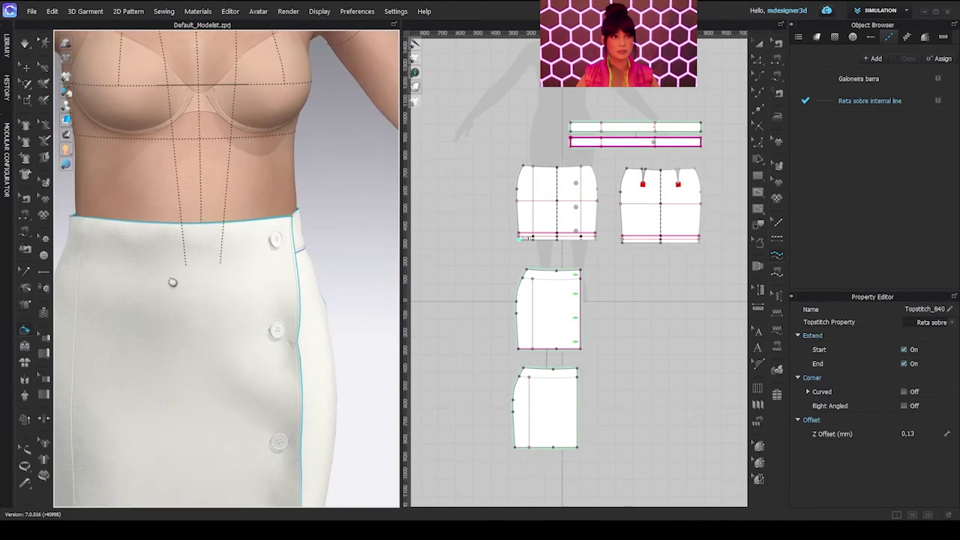
{"action": "left_click", "coordinate": [579, 272]}
{"action": "left_click", "coordinate": [526, 270]}
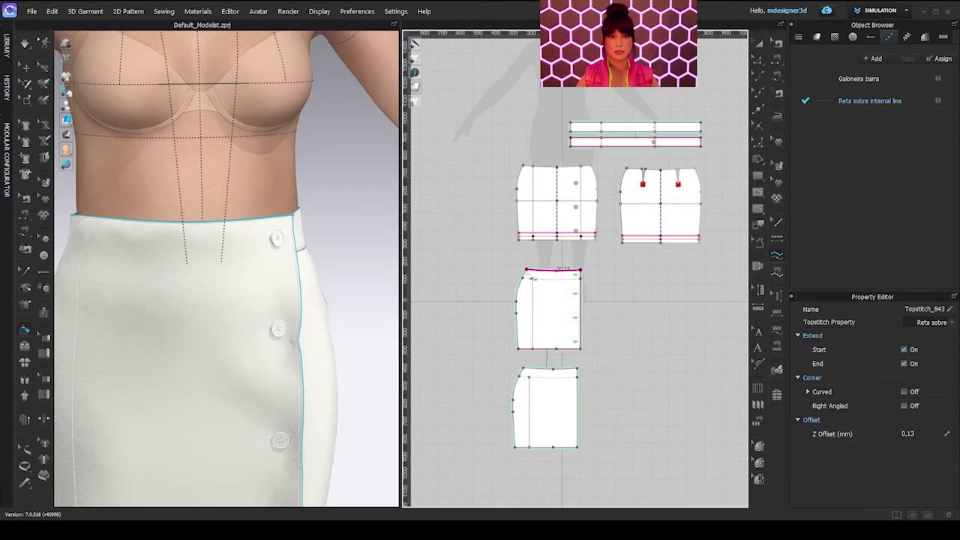
{"action": "scroll", "coordinate": [234, 300], "scroll_direction": "down", "scroll_amount": 3}
{"action": "right_click_drag", "start_coordinate": [234, 301], "coordinate": [205, 292]}
{"action": "scroll", "coordinate": [220, 302], "scroll_direction": "down", "scroll_amount": 3}
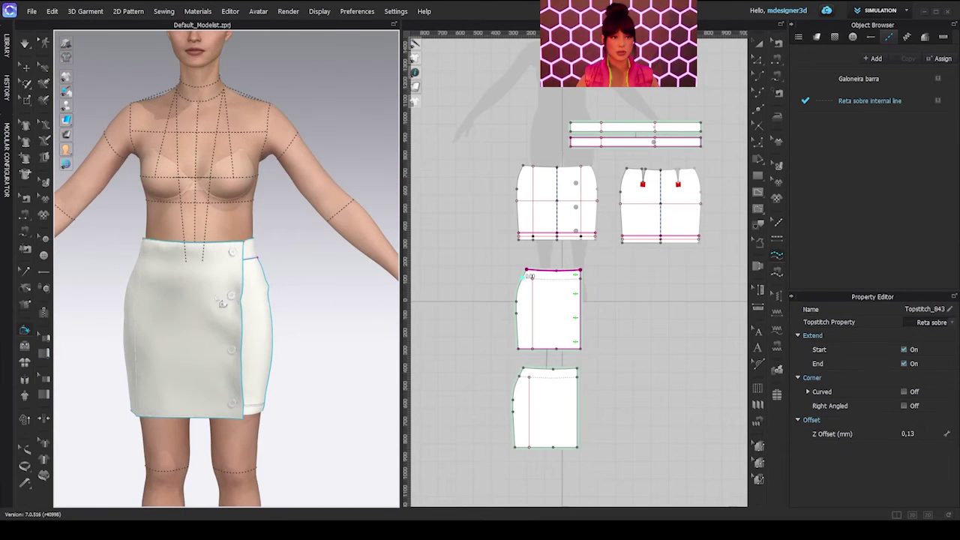
Step: Select all the skirt's pattern pieces and set their particle distance to 5 mm
{"action": "left_click", "coordinate": [24, 68]}
{"action": "scroll", "coordinate": [517, 140], "scroll_direction": "down", "scroll_amount": 3}
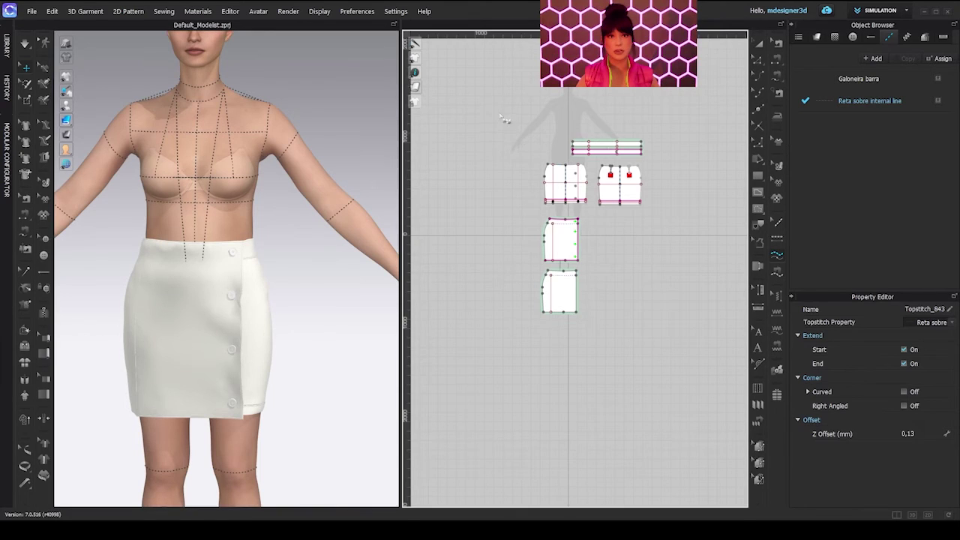
{"action": "left_click_drag", "start_coordinate": [838, 427], "coordinate": [822, 429]}
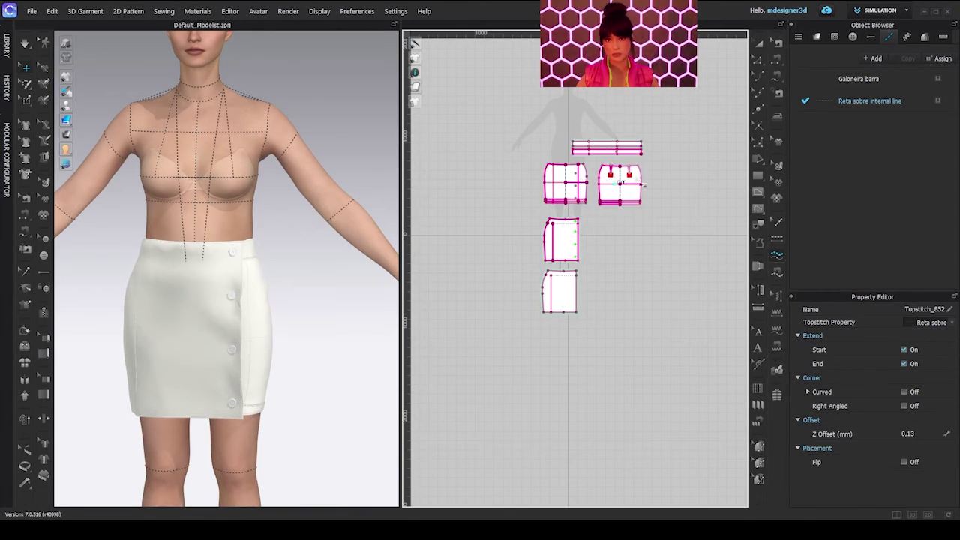
{"action": "left_click", "coordinate": [759, 44]}
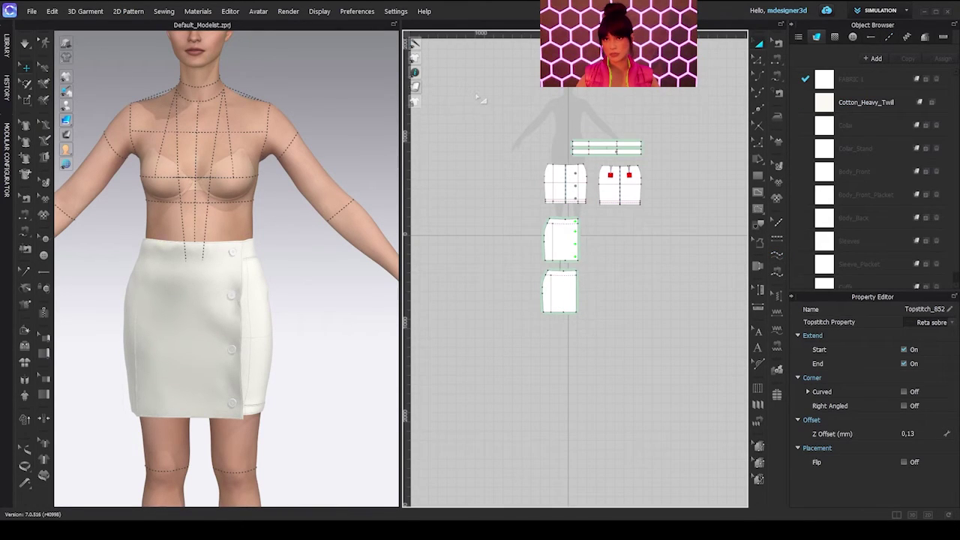
{"action": "key", "text": "ctrl+a"}
{"action": "right_click_drag", "start_coordinate": [328, 342], "coordinate": [262, 341]}
{"action": "scroll", "coordinate": [454, 224], "scroll_direction": "up", "scroll_amount": 3}
{"action": "scroll", "coordinate": [201, 307], "scroll_direction": "up", "scroll_amount": 4}
{"action": "scroll", "coordinate": [227, 294], "scroll_direction": "down", "scroll_amount": 2}
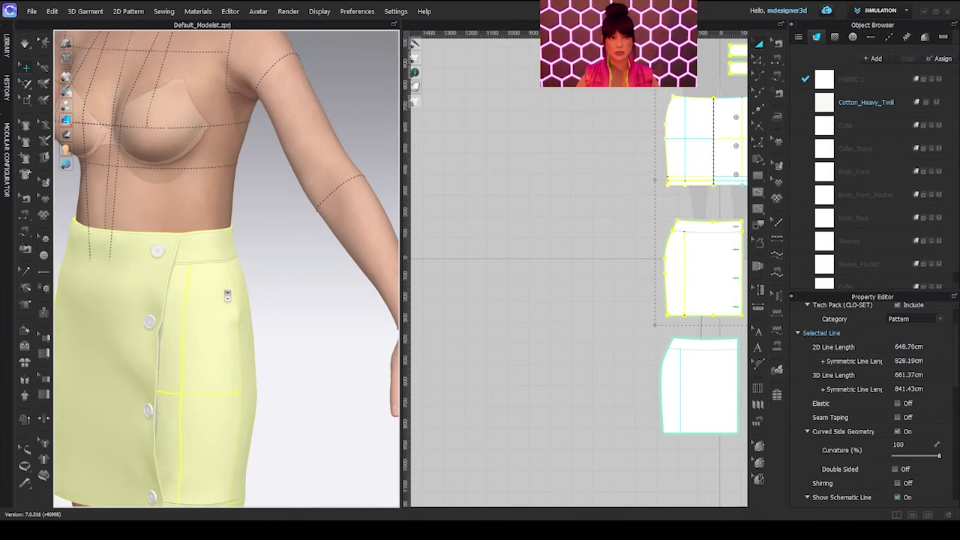
{"action": "scroll", "coordinate": [697, 211], "scroll_direction": "down", "scroll_amount": 4}
{"action": "scroll", "coordinate": [697, 211], "scroll_direction": "down", "scroll_amount": 2}
{"action": "middle_click_drag", "start_coordinate": [635, 225], "coordinate": [476, 200]}
{"action": "left_click", "coordinate": [484, 124]}
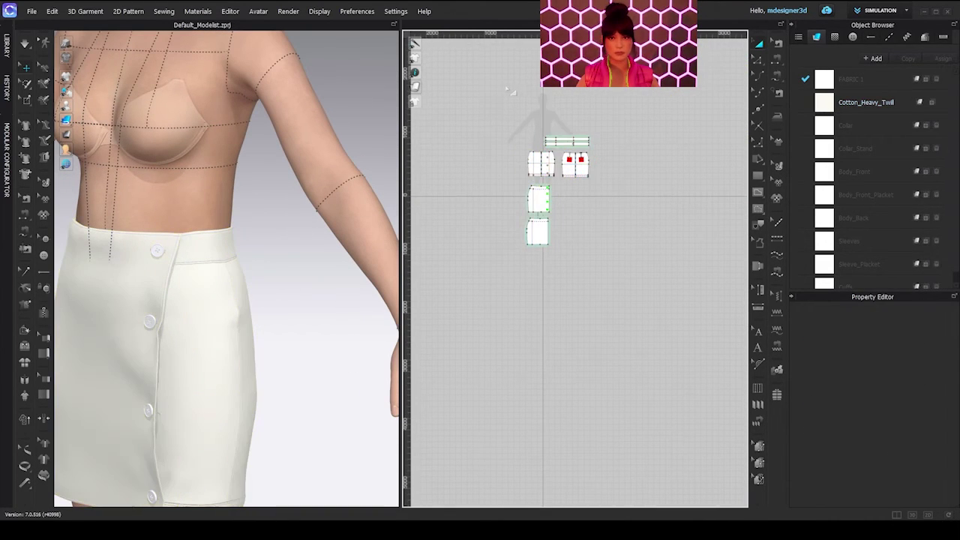
{"action": "left_click_drag", "start_coordinate": [503, 80], "coordinate": [678, 345]}
{"action": "scroll", "coordinate": [911, 395], "scroll_direction": "down", "scroll_amount": 5}
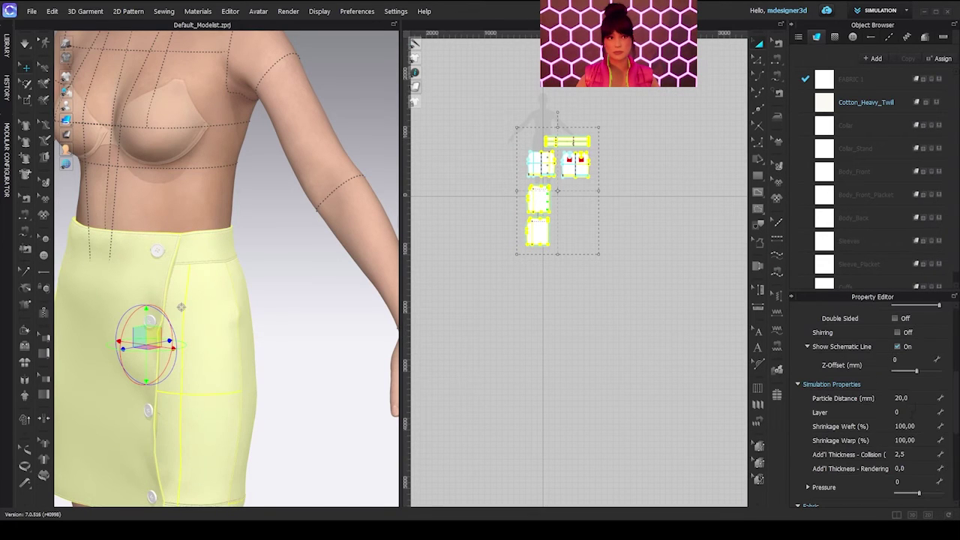
{"action": "left_click", "coordinate": [901, 398]}
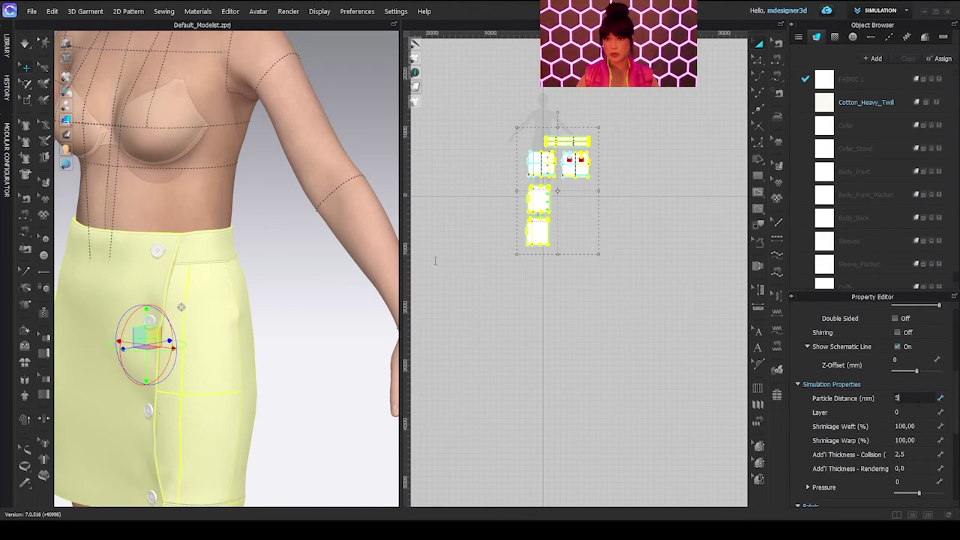
{"action": "key", "text": "Return"}
{"action": "scroll", "coordinate": [184, 258], "scroll_direction": "down", "scroll_amount": 3}
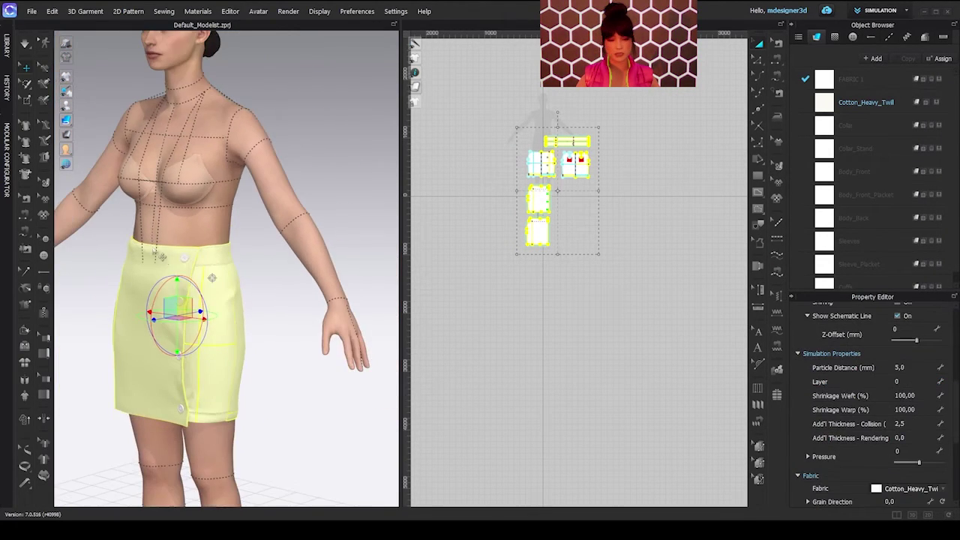
Step: Simulate the skirt with the finer mesh and tug the fabric at its side seam
{"action": "right_click_drag", "start_coordinate": [162, 259], "coordinate": [207, 261]}
{"action": "key", "text": "space"}
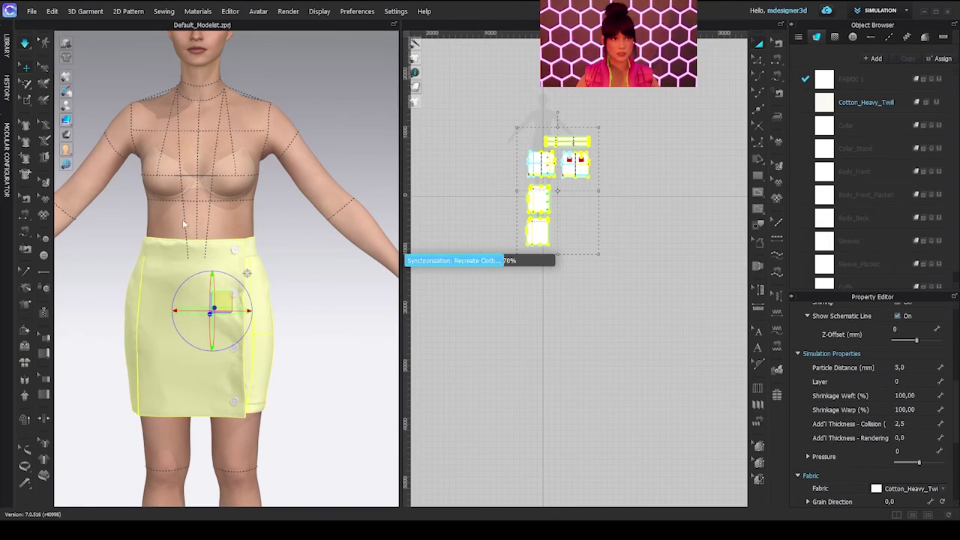
{"action": "left_click", "coordinate": [285, 324]}
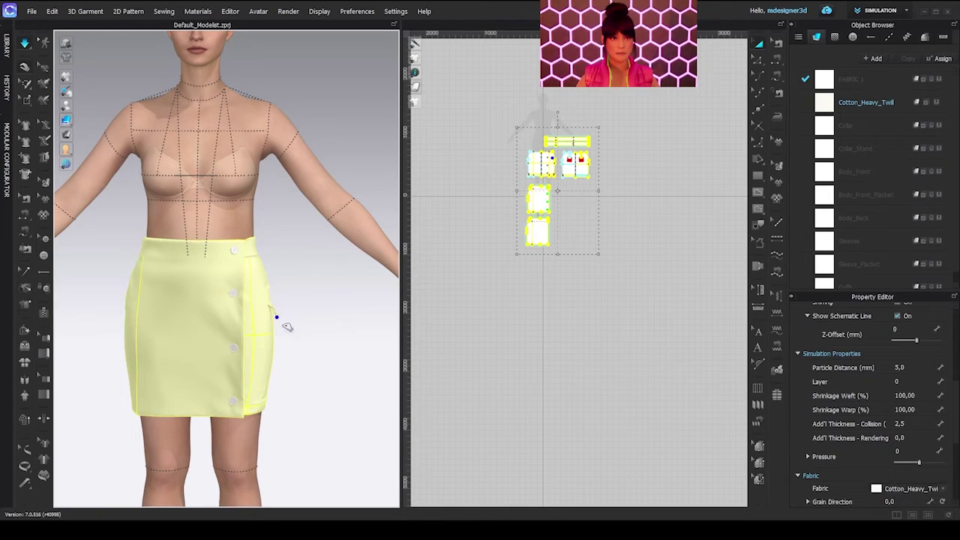
{"action": "right_click_drag", "start_coordinate": [325, 398], "coordinate": [306, 395]}
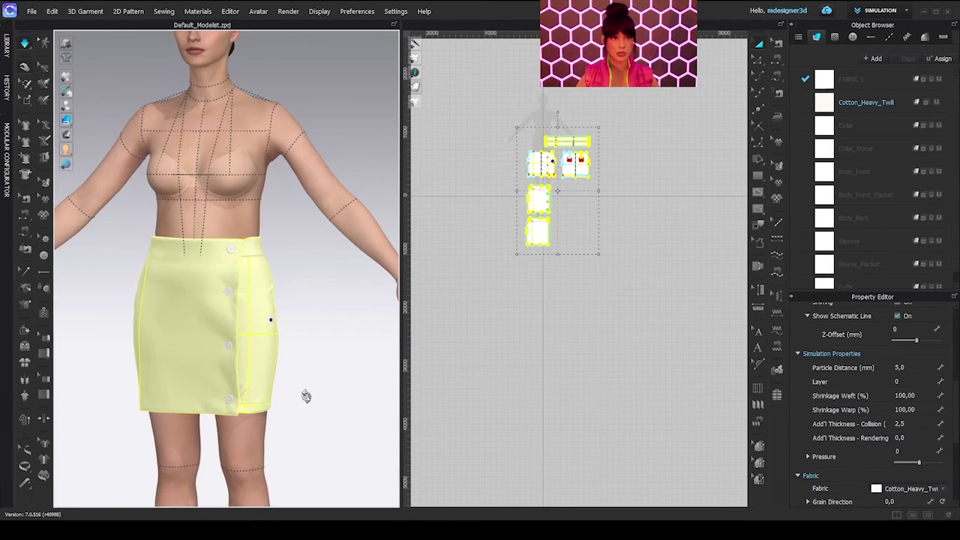
Step: Change the shape of the Default Button style to a plain round button without holes
{"action": "left_click", "coordinate": [852, 37]}
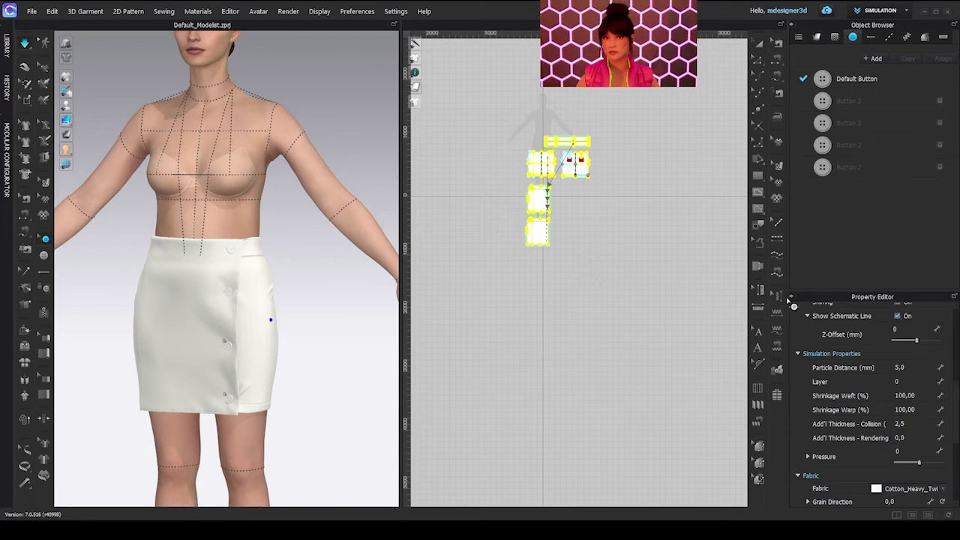
{"action": "scroll", "coordinate": [902, 358], "scroll_direction": "up", "scroll_amount": 5}
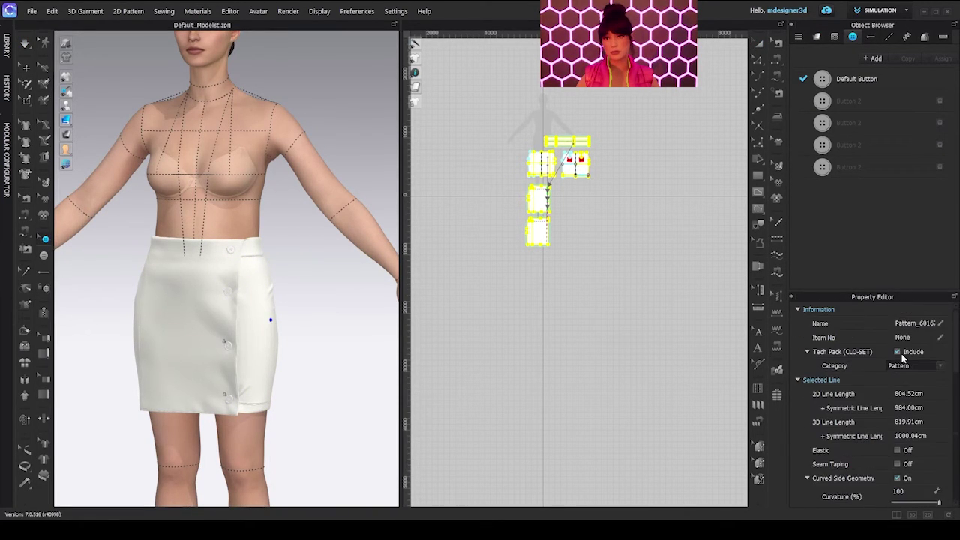
{"action": "left_click", "coordinate": [858, 78]}
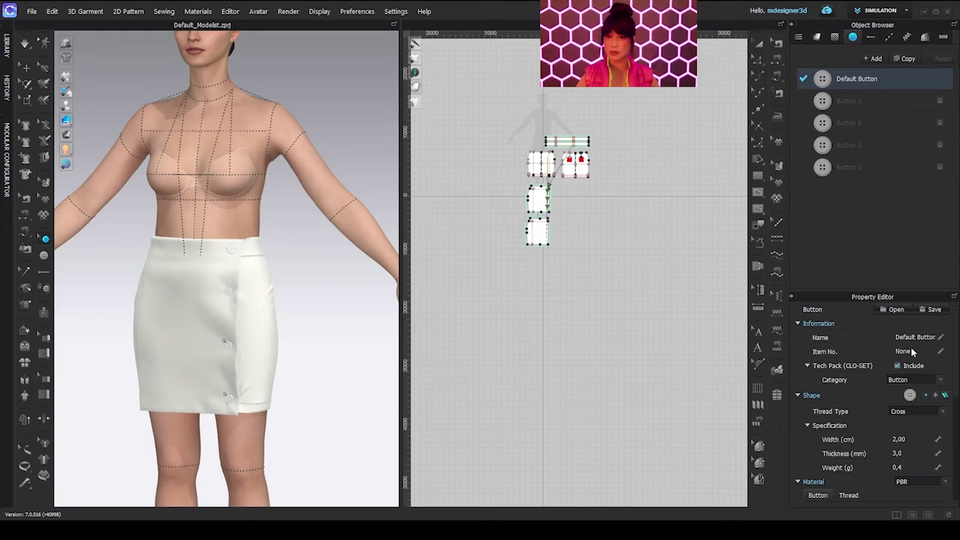
{"action": "left_click", "coordinate": [910, 395]}
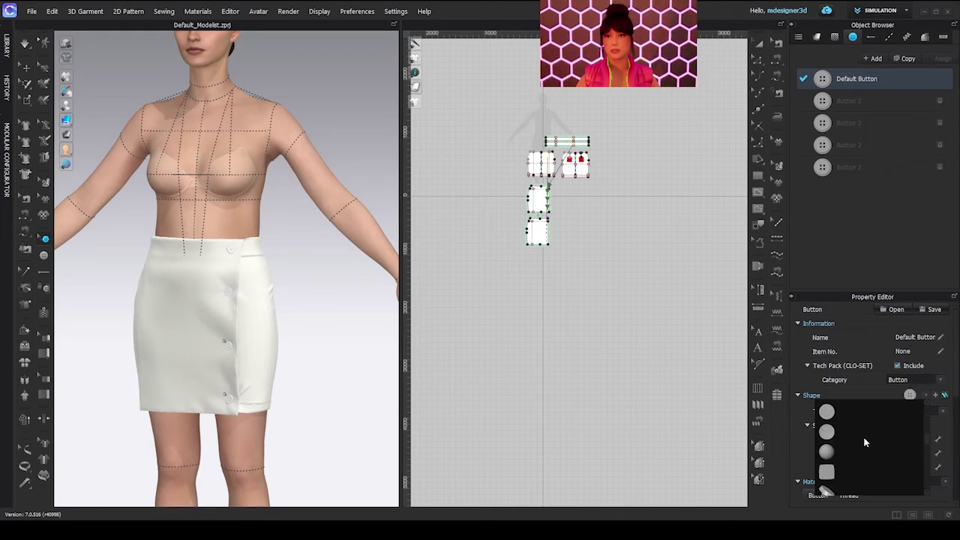
{"action": "scroll", "coordinate": [865, 447], "scroll_direction": "down", "scroll_amount": 2}
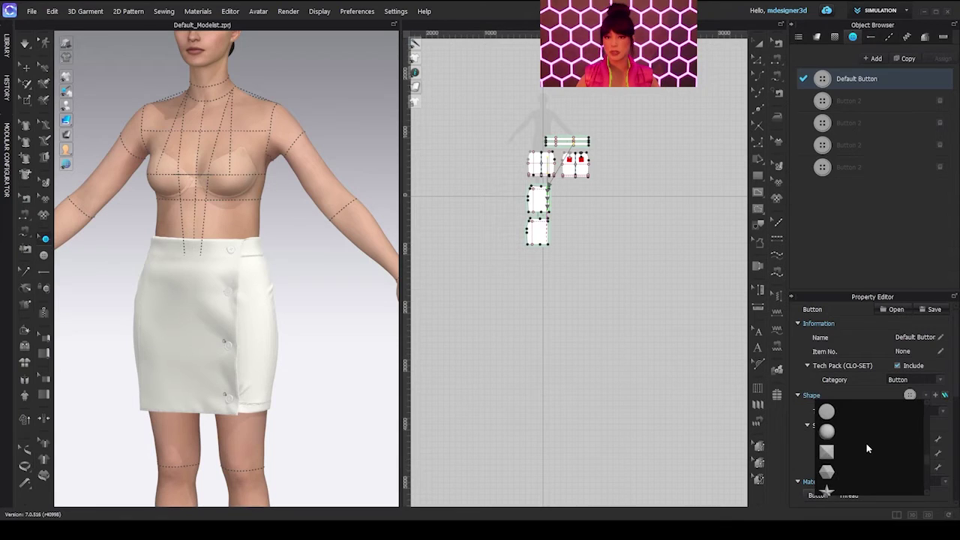
{"action": "scroll", "coordinate": [866, 443], "scroll_direction": "down", "scroll_amount": 2}
{"action": "scroll", "coordinate": [864, 437], "scroll_direction": "up", "scroll_amount": 5}
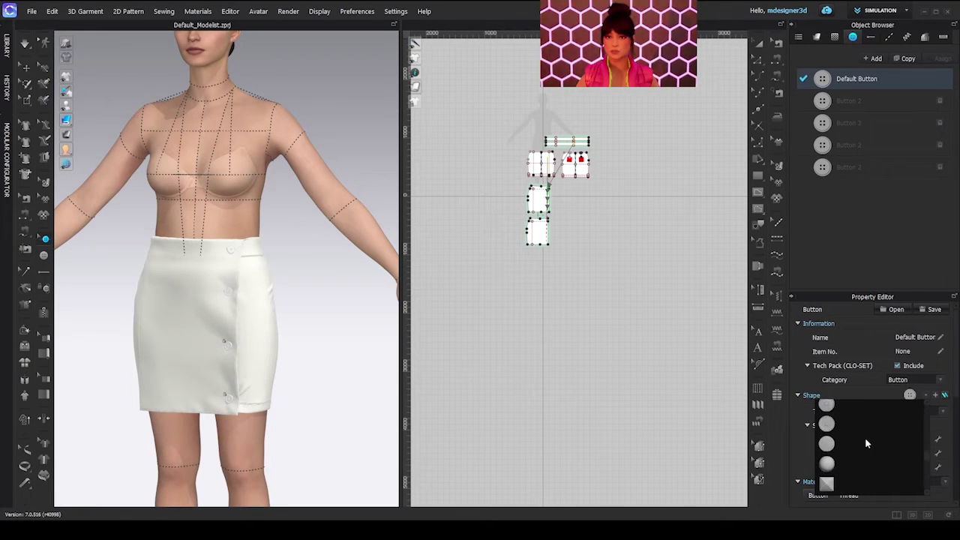
{"action": "scroll", "coordinate": [865, 443], "scroll_direction": "up", "scroll_amount": 2}
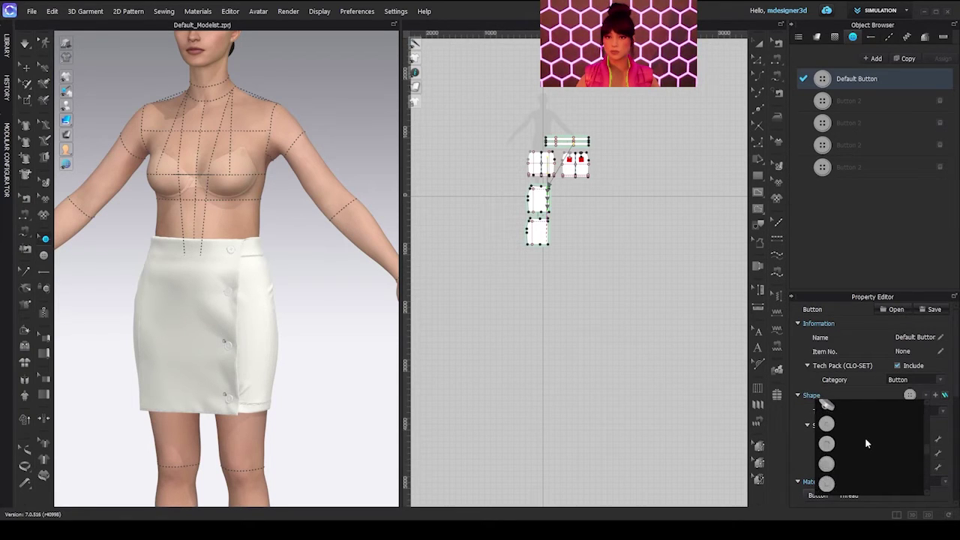
{"action": "left_click", "coordinate": [826, 425]}
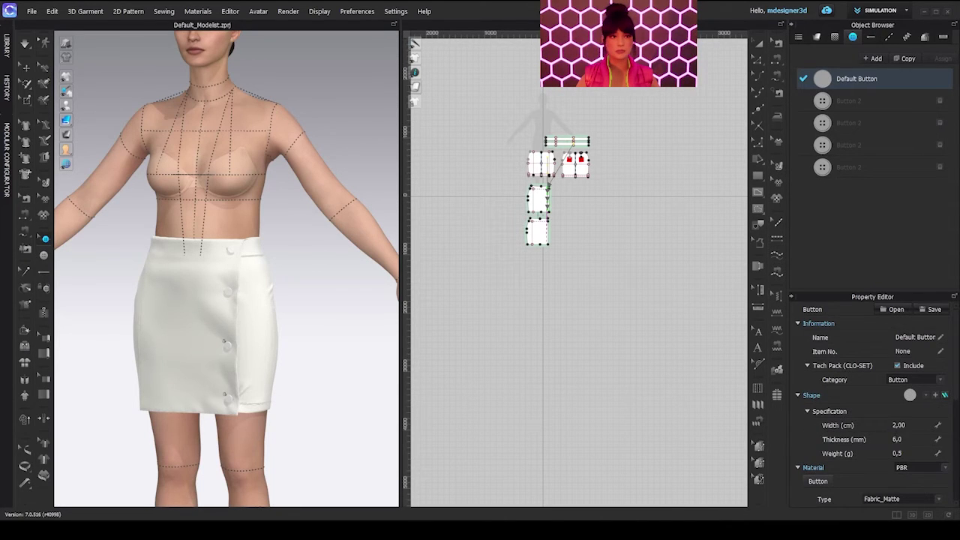
Step: Set the Default Button's material type to Metal
{"action": "scroll", "coordinate": [929, 419], "scroll_direction": "down", "scroll_amount": 2}
{"action": "left_click", "coordinate": [938, 408]}
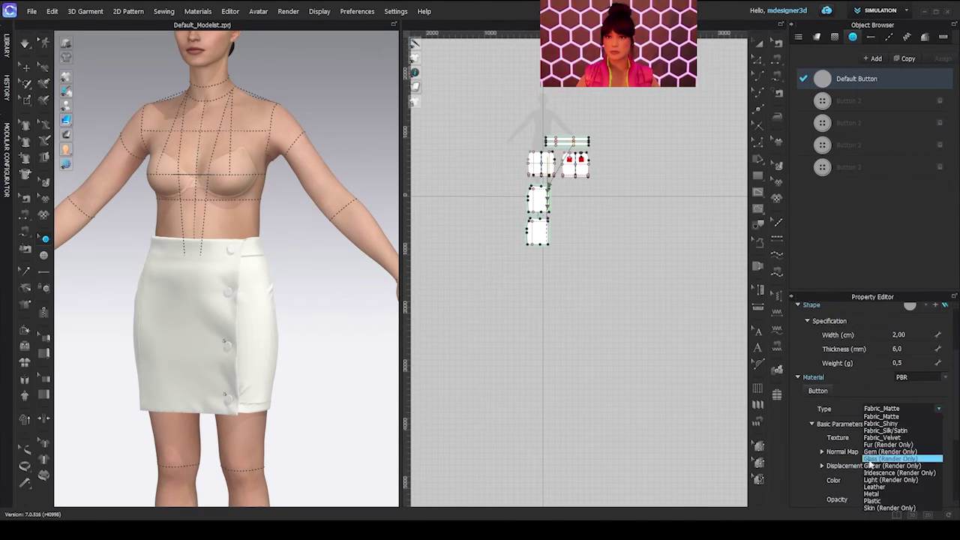
{"action": "left_click", "coordinate": [881, 491]}
Step: Set the Default Button's material color to the golden yellow swatch and view the buttons on the skirt
{"action": "scroll", "coordinate": [872, 466], "scroll_direction": "down", "scroll_amount": 1}
{"action": "scroll", "coordinate": [870, 466], "scroll_direction": "down", "scroll_amount": 1}
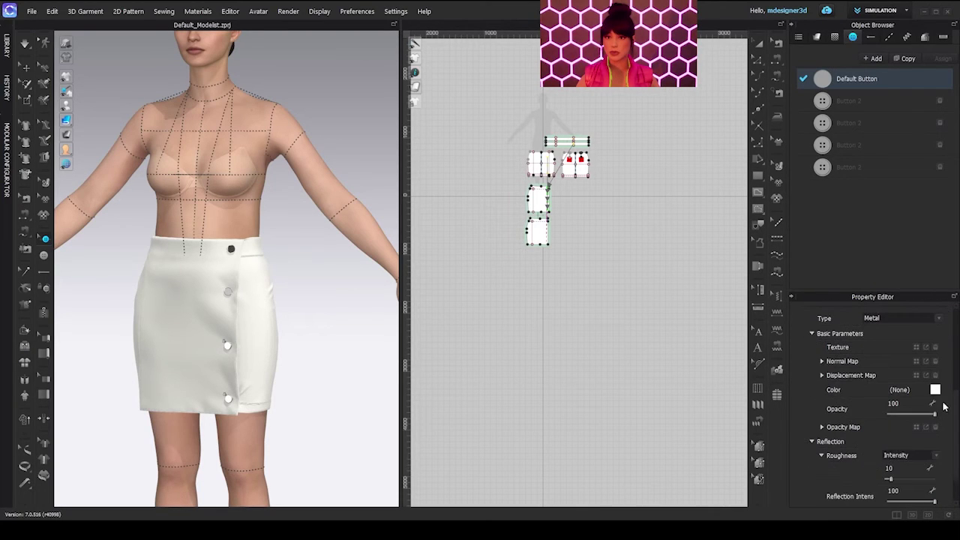
{"action": "left_click", "coordinate": [935, 390]}
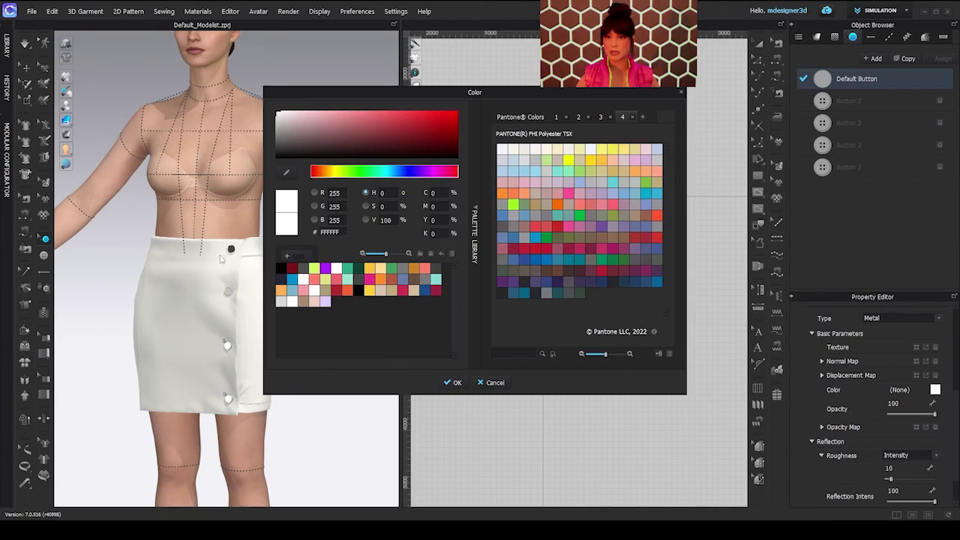
{"action": "left_click", "coordinate": [368, 270]}
{"action": "left_click", "coordinate": [457, 383]}
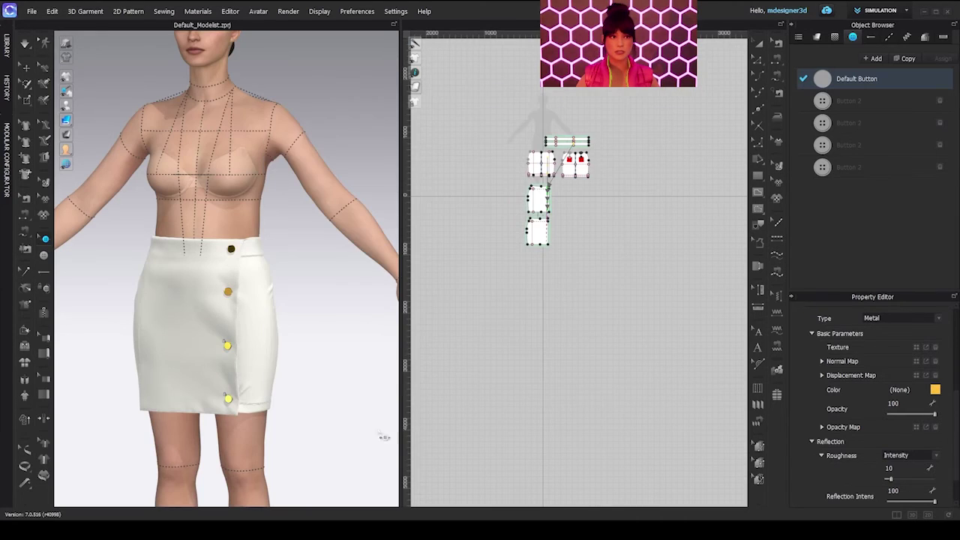
{"action": "right_click_drag", "start_coordinate": [263, 421], "coordinate": [49, 375]}
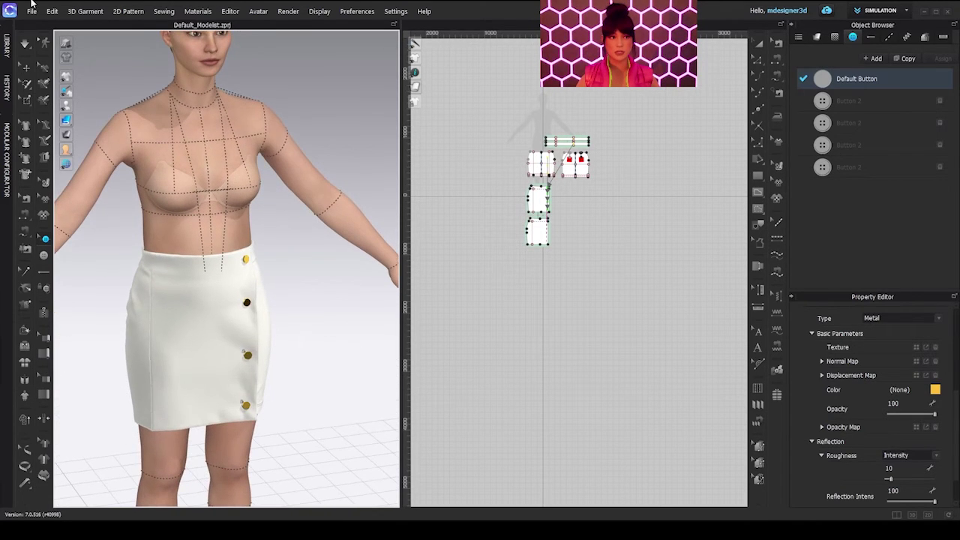
Step: Select all the skirt's pattern pieces and simulate the skirt, tugging the fabric of its front panel
{"action": "left_click", "coordinate": [244, 261]}
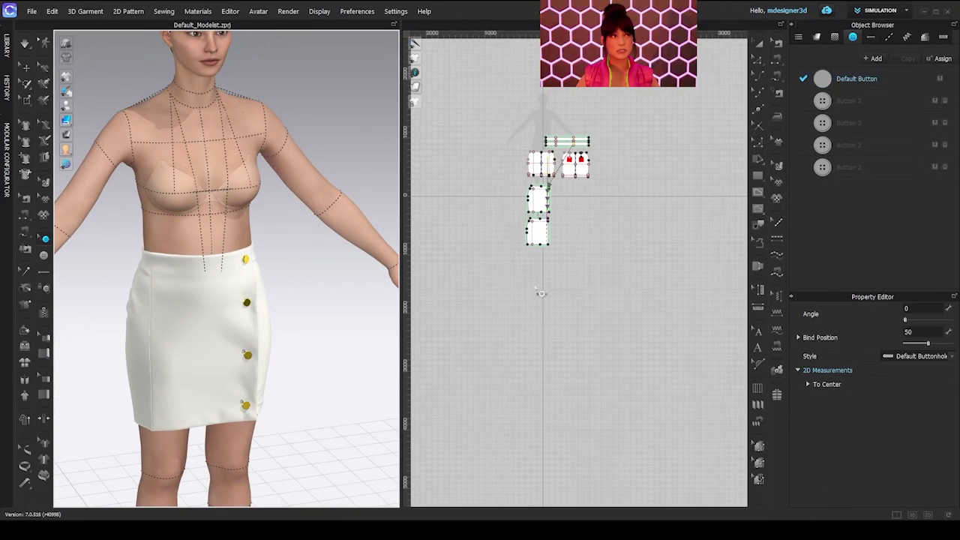
{"action": "left_click", "coordinate": [759, 44]}
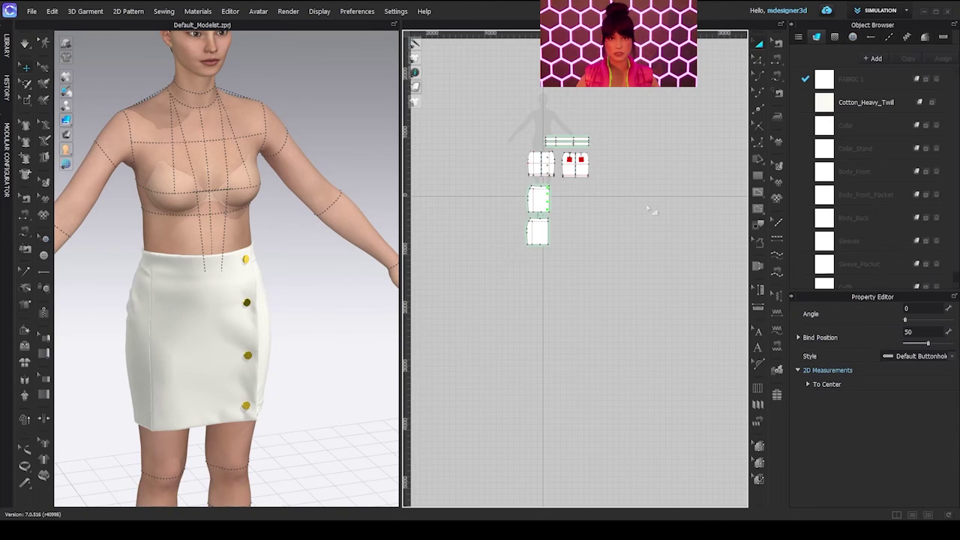
{"action": "key", "text": "ctrl+a"}
{"action": "right_click_drag", "start_coordinate": [309, 217], "coordinate": [239, 301]}
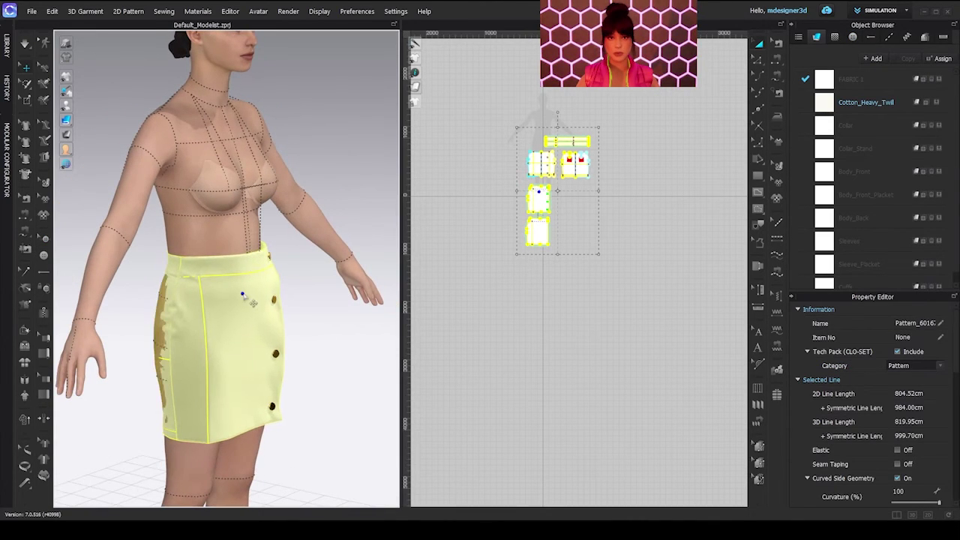
{"action": "left_click", "coordinate": [239, 303]}
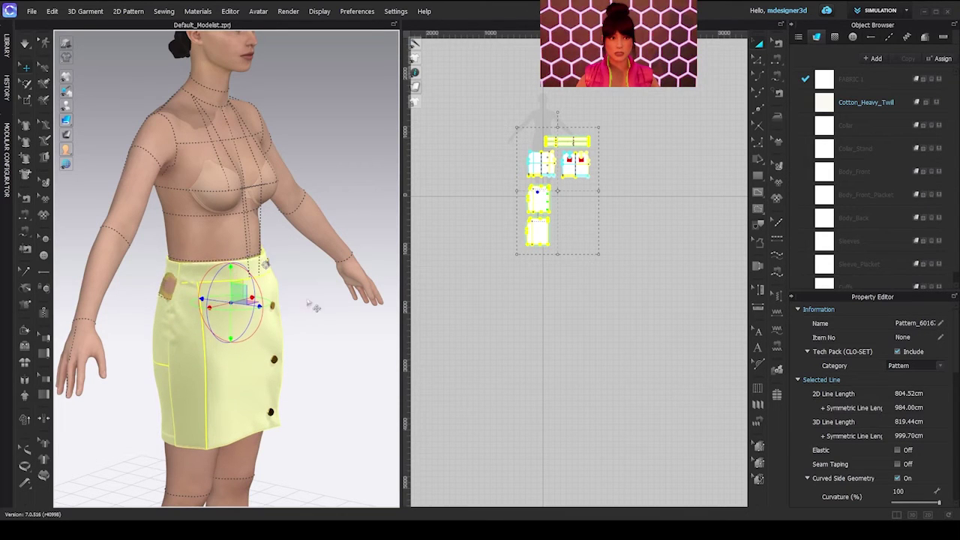
{"action": "right_click_drag", "start_coordinate": [355, 295], "coordinate": [303, 298]}
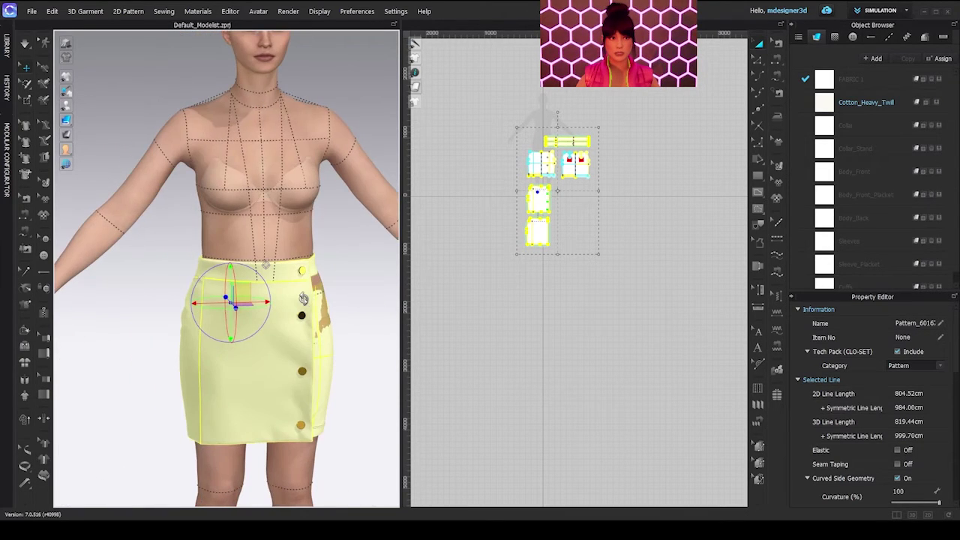
{"action": "left_click", "coordinate": [379, 337]}
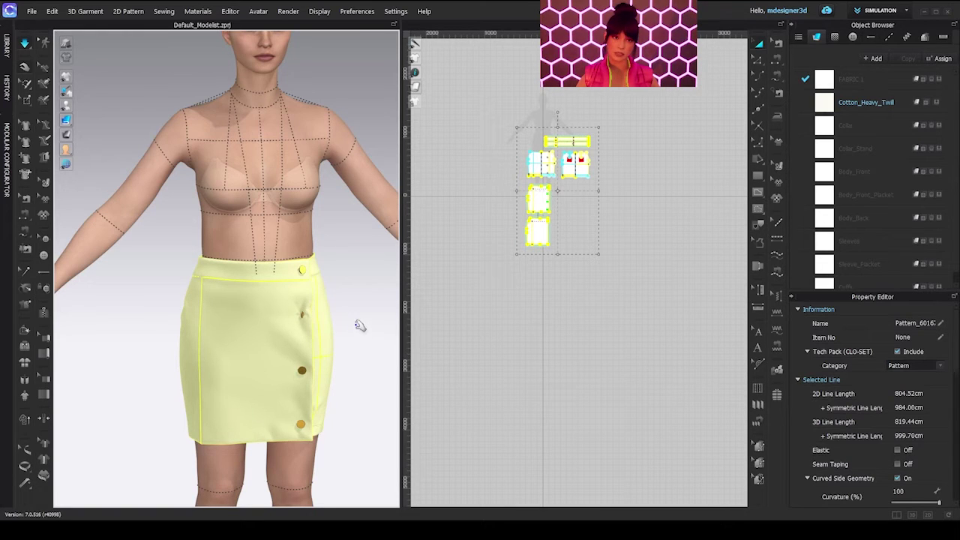
Step: Reset the 3D position of the tilted second button below the waist
{"action": "left_click", "coordinate": [274, 332]}
{"action": "scroll", "coordinate": [274, 332], "scroll_direction": "up", "scroll_amount": 5}
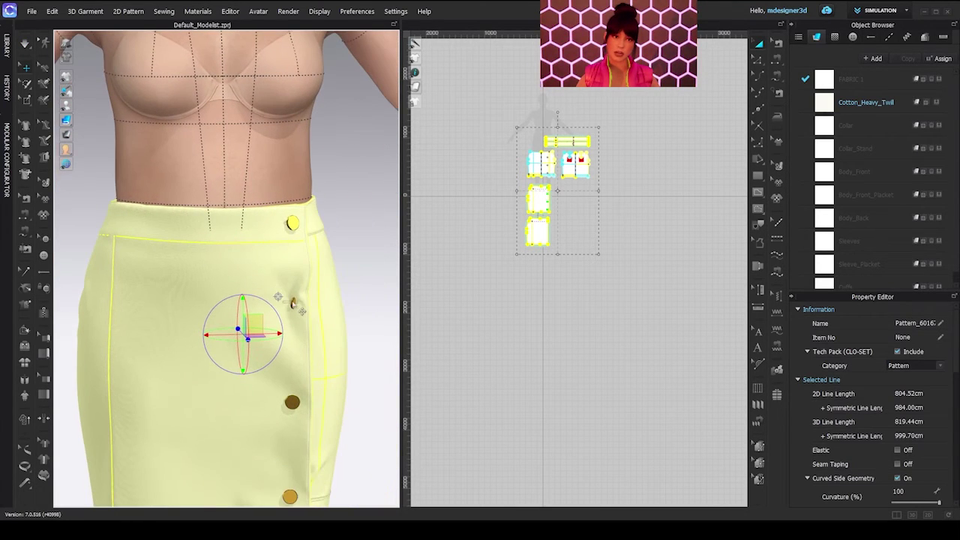
{"action": "left_click", "coordinate": [293, 304]}
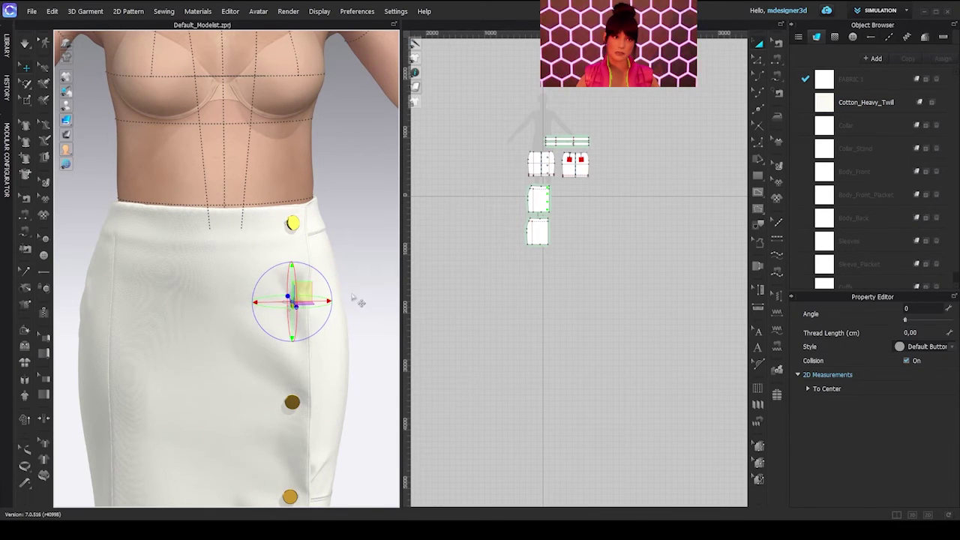
{"action": "left_click", "coordinate": [344, 253]}
{"action": "right_click", "coordinate": [293, 303]}
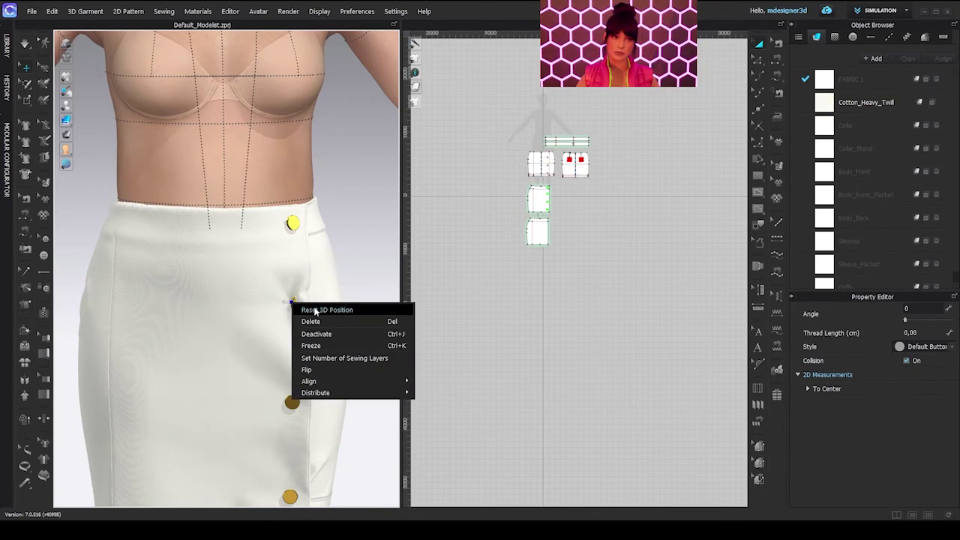
{"action": "left_click", "coordinate": [314, 309]}
Step: Pull the second button forward off the fabric and simulate the skirt to settle it
{"action": "right_click_drag", "start_coordinate": [298, 320], "coordinate": [282, 291]}
{"action": "left_click", "coordinate": [290, 304]}
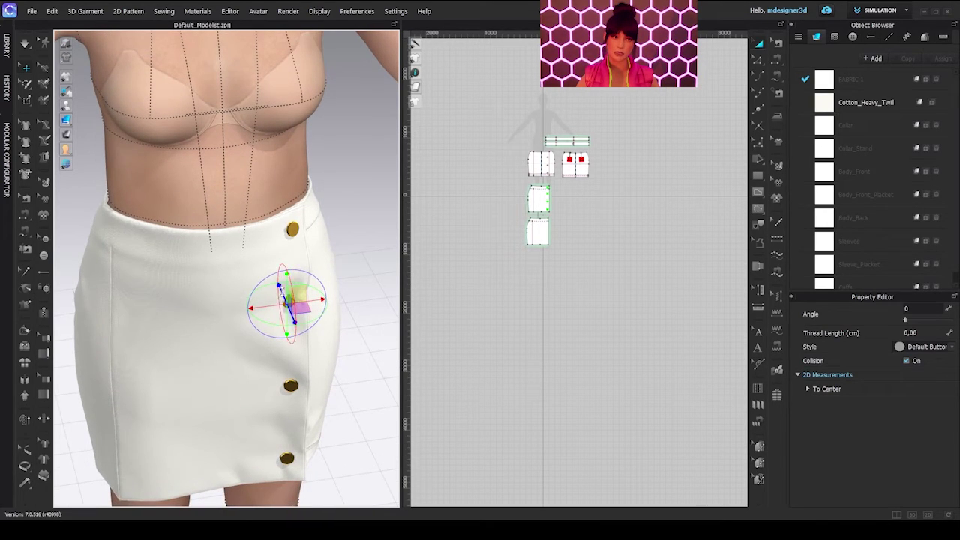
{"action": "left_click_drag", "start_coordinate": [282, 291], "coordinate": [285, 296]}
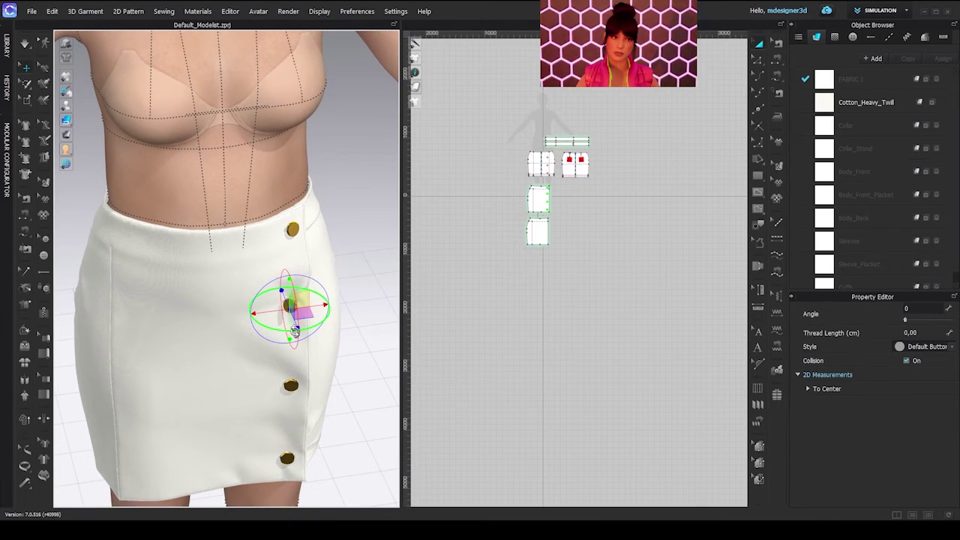
{"action": "right_click_drag", "start_coordinate": [299, 330], "coordinate": [297, 307]}
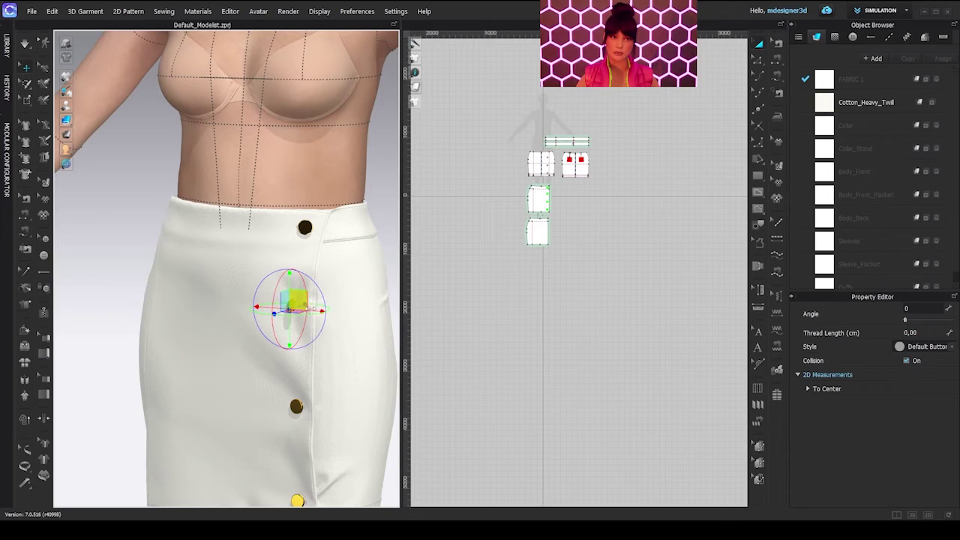
{"action": "left_click", "coordinate": [131, 222]}
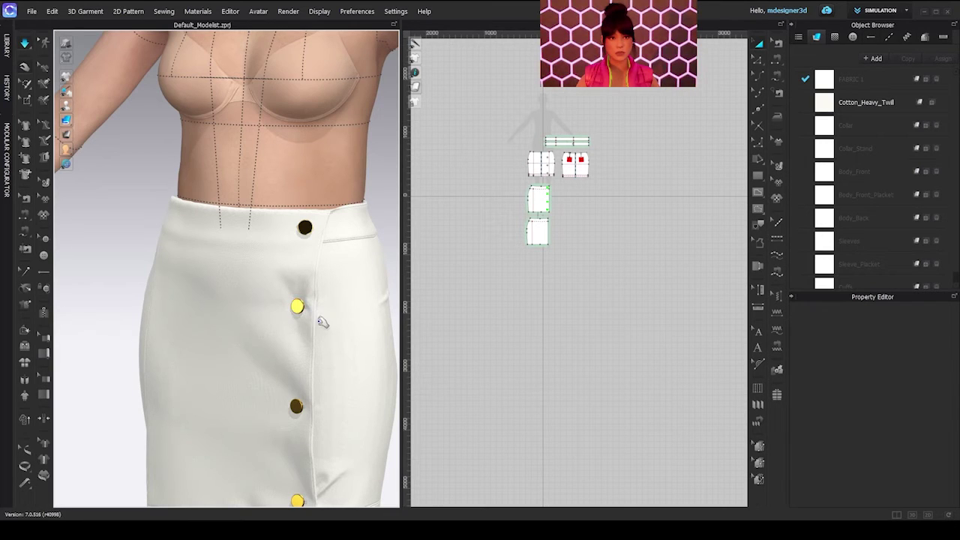
{"action": "right_click_drag", "start_coordinate": [333, 330], "coordinate": [359, 320]}
{"action": "mouse_move", "coordinate": [285, 222]}
{"action": "middle_mouse_down"}
{"action": "mouse_move", "coordinate": [276, 197]}
{"action": "mouse_move", "coordinate": [280, 233]}
{"action": "middle_mouse_up"}
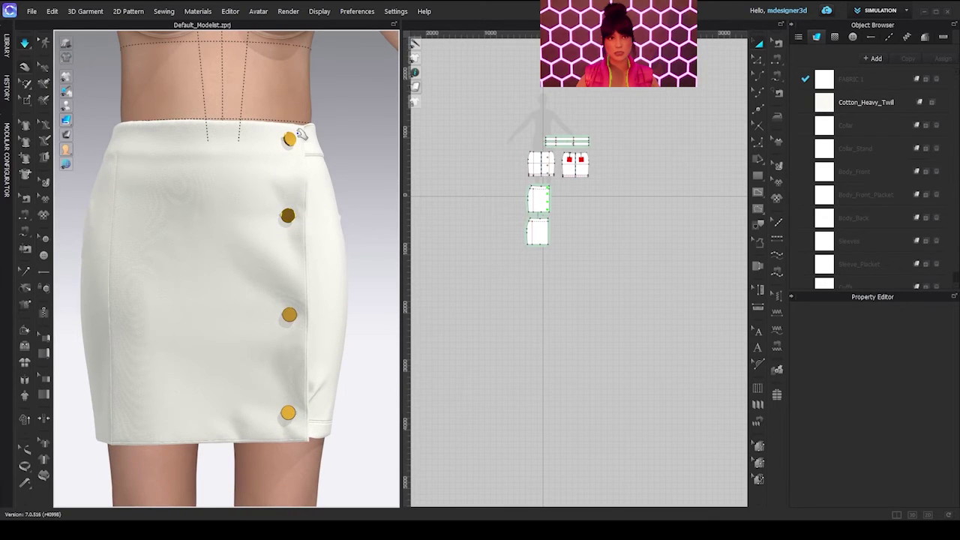
Step: Turn off collision for the second button and tug the side of the underlying front panel during simulation
{"action": "left_click", "coordinate": [288, 217]}
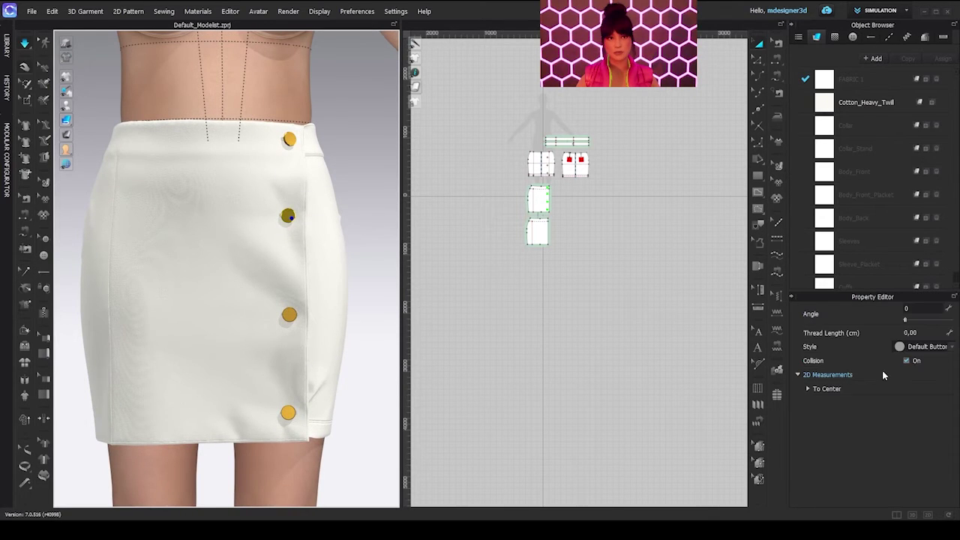
{"action": "left_click", "coordinate": [907, 360]}
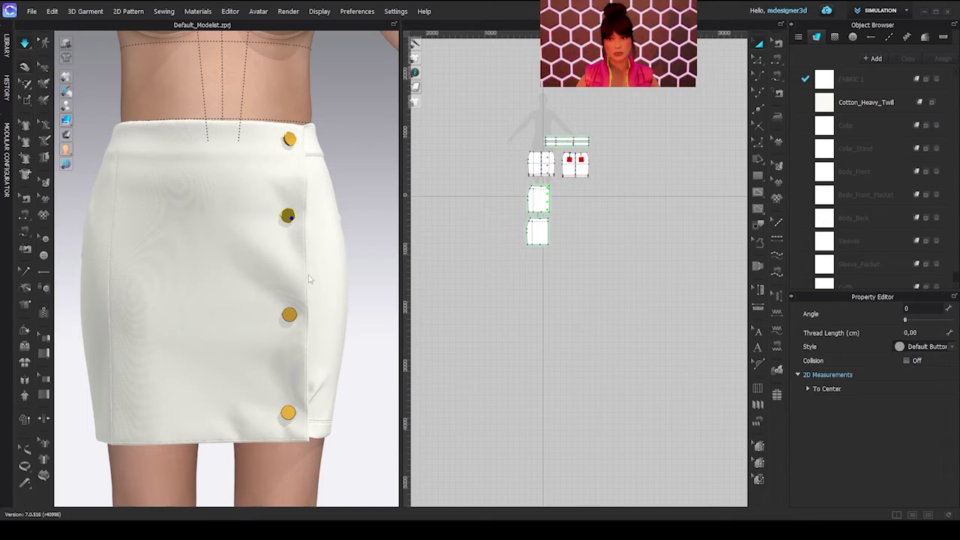
{"action": "left_click", "coordinate": [337, 339]}
{"action": "mouse_move", "coordinate": [338, 341]}
{"action": "right_mouse_down"}
{"action": "mouse_move", "coordinate": [237, 361]}
{"action": "mouse_move", "coordinate": [341, 353]}
{"action": "mouse_move", "coordinate": [363, 397]}
{"action": "mouse_move", "coordinate": [229, 380]}
{"action": "mouse_move", "coordinate": [311, 366]}
{"action": "mouse_move", "coordinate": [331, 373]}
{"action": "mouse_move", "coordinate": [315, 366]}
{"action": "mouse_move", "coordinate": [350, 352]}
{"action": "right_mouse_up"}
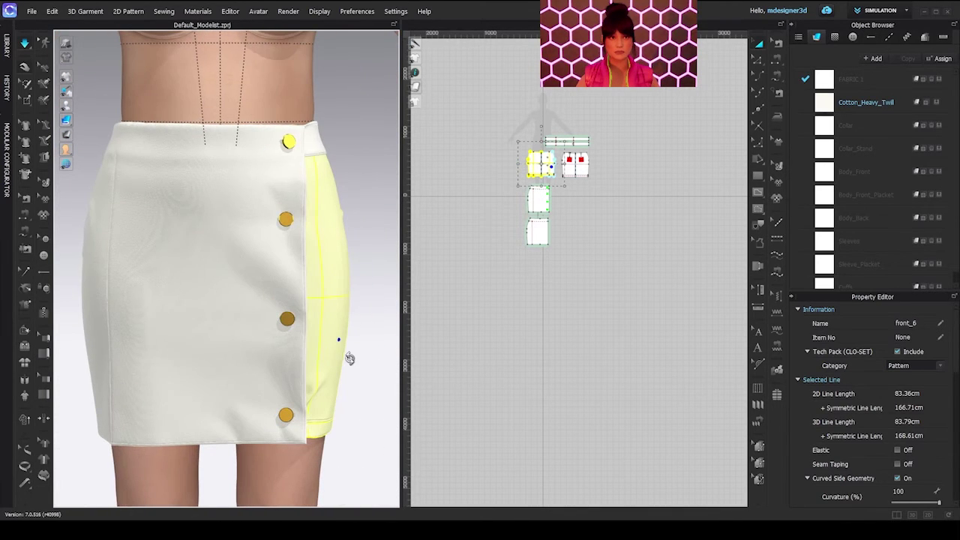
Step: Tug the overlap's waist corner, the waistband end and the underlying panel's hem into place during simulation, and stop simulating
{"action": "left_click", "coordinate": [306, 126]}
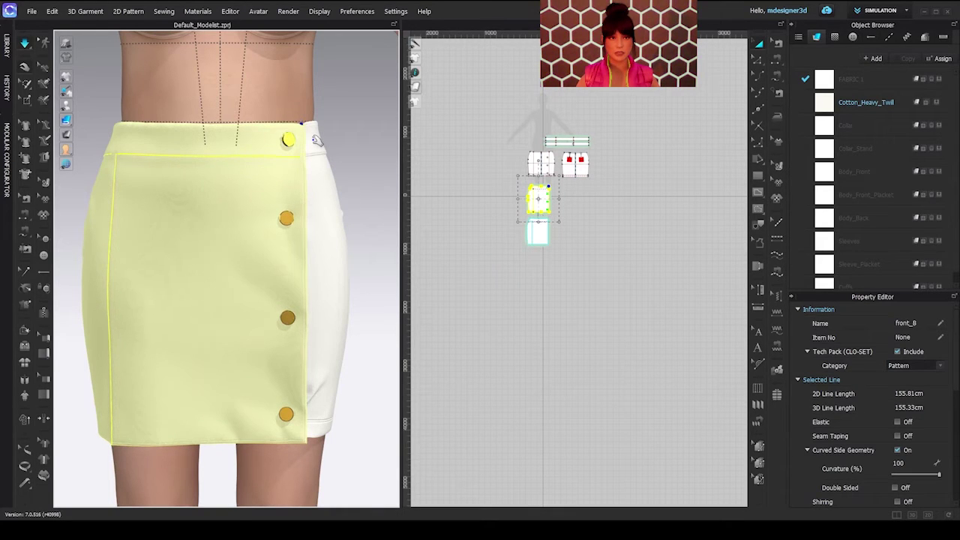
{"action": "left_click", "coordinate": [315, 140]}
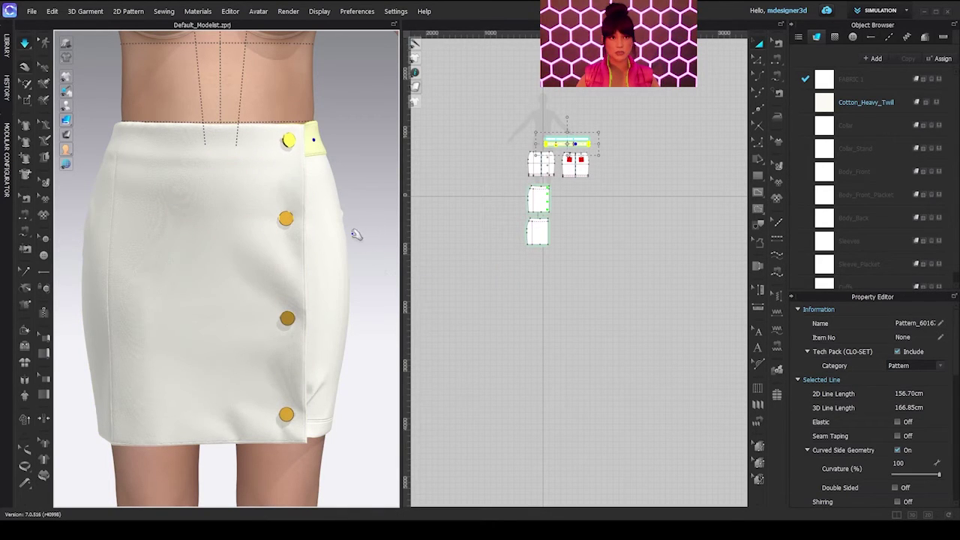
{"action": "left_click", "coordinate": [307, 121]}
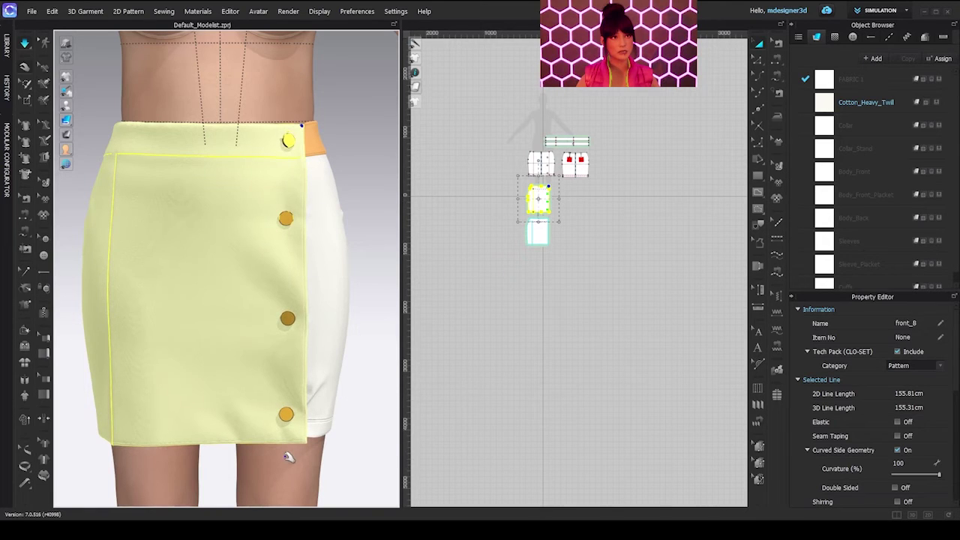
{"action": "left_click", "coordinate": [324, 442]}
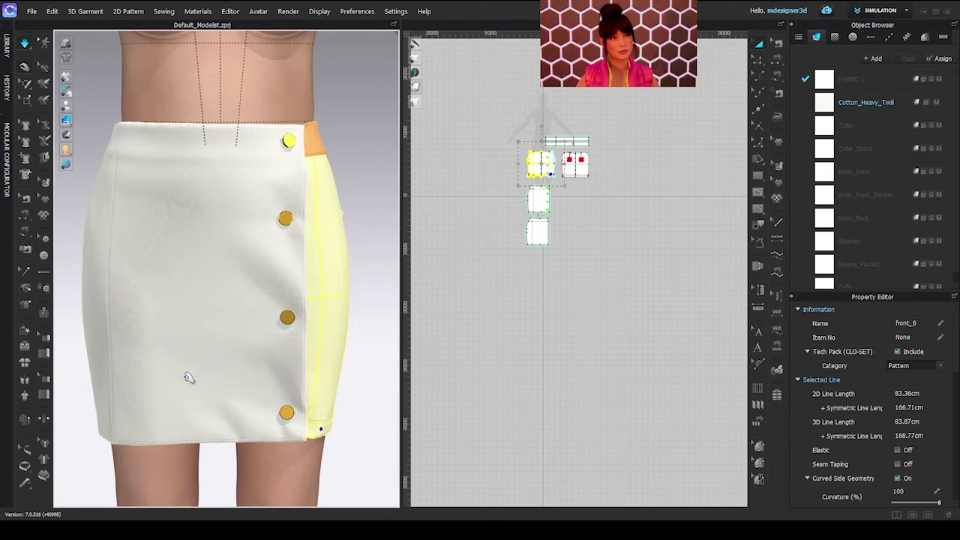
{"action": "key", "text": "space"}
{"action": "mouse_move", "coordinate": [325, 421]}
{"action": "right_mouse_down"}
{"action": "mouse_move", "coordinate": [238, 407]}
{"action": "mouse_move", "coordinate": [329, 422]}
{"action": "mouse_move", "coordinate": [328, 412]}
{"action": "right_mouse_up"}
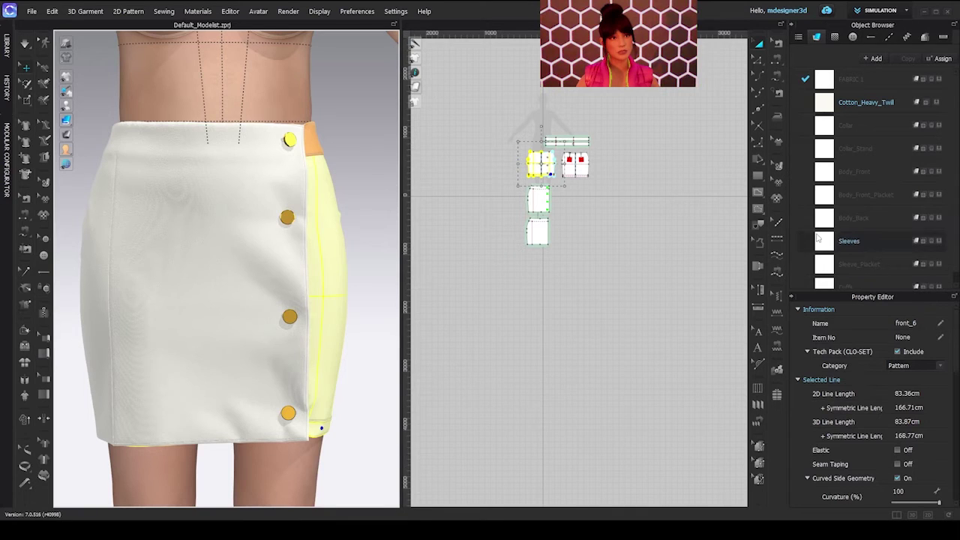
Step: Delete FABRIC 1 and all leftover shirt fabrics from the fabric list, keeping only Cotton_Heavy_Twill
{"action": "scroll", "coordinate": [541, 268], "scroll_direction": "down", "scroll_amount": 2}
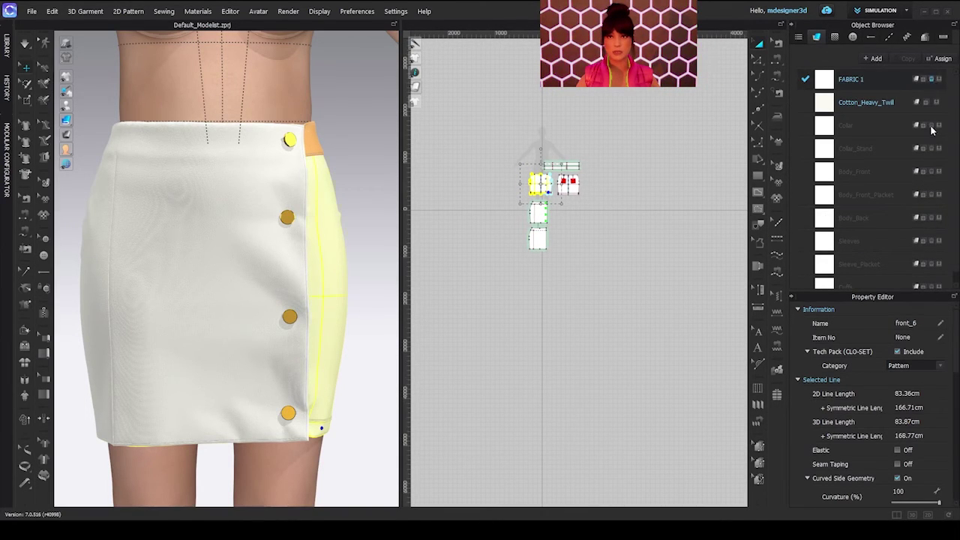
{"action": "left_click", "coordinate": [932, 79]}
{"action": "left_click", "coordinate": [943, 103]}
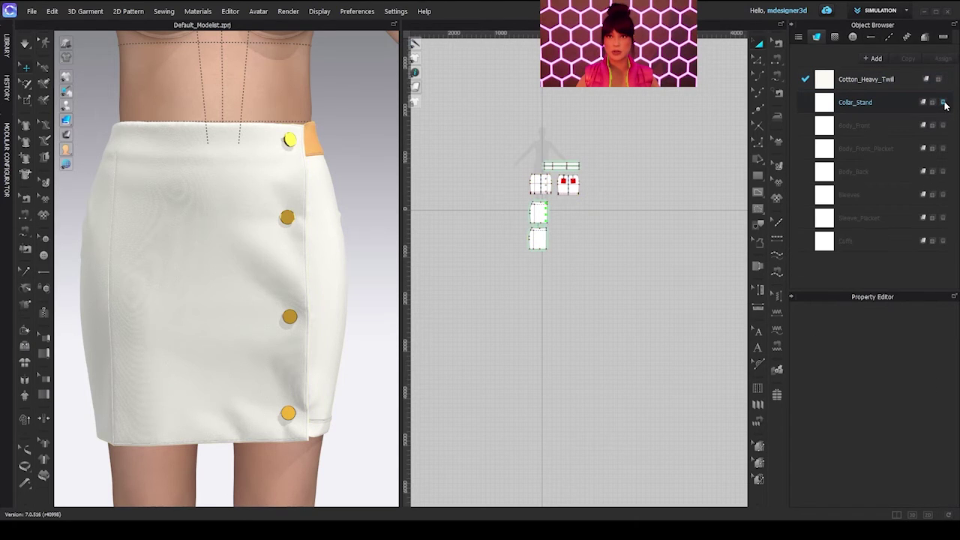
{"action": "left_click", "coordinate": [943, 102]}
{"action": "left_click", "coordinate": [944, 102]}
{"action": "left_click", "coordinate": [943, 102]}
{"action": "left_click", "coordinate": [943, 102]}
{"action": "left_click", "coordinate": [943, 103]}
{"action": "left_click", "coordinate": [943, 102]}
{"action": "left_click", "coordinate": [943, 102]}
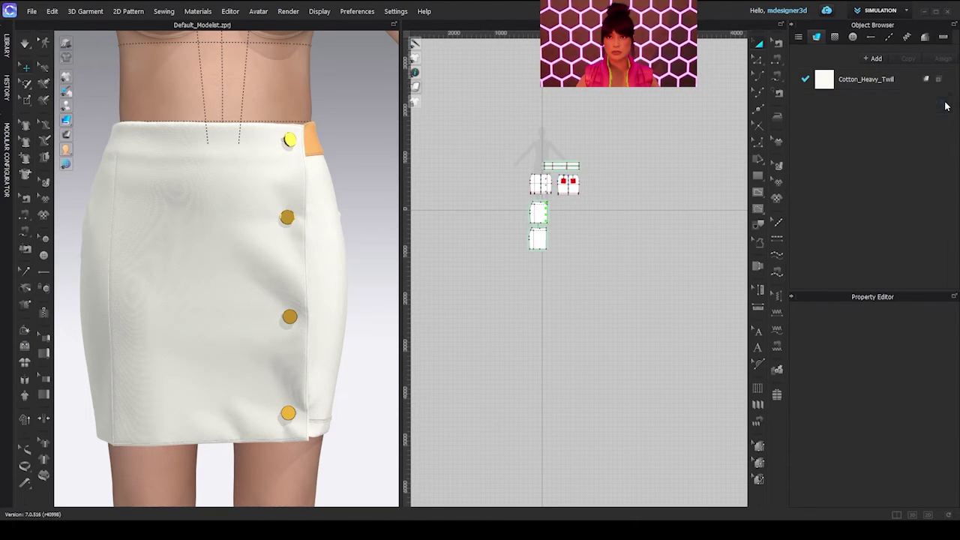
Step: Open the Modular Configurator and choose the Basic block in the Woman > Shirts category
{"action": "scroll", "coordinate": [702, 200], "scroll_direction": "down", "scroll_amount": 5}
{"action": "scroll", "coordinate": [268, 203], "scroll_direction": "down", "scroll_amount": 3}
{"action": "scroll", "coordinate": [268, 204], "scroll_direction": "down", "scroll_amount": 3}
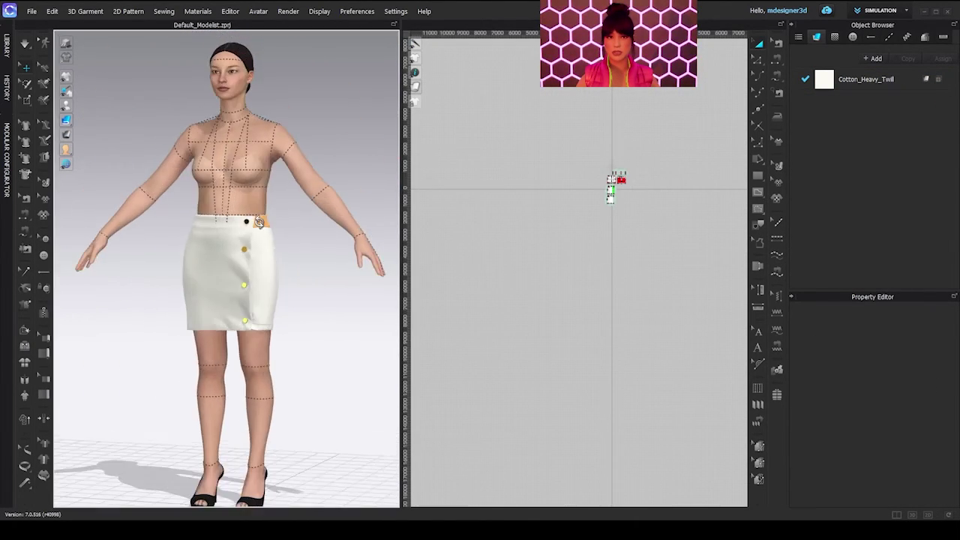
{"action": "left_click", "coordinate": [7, 45]}
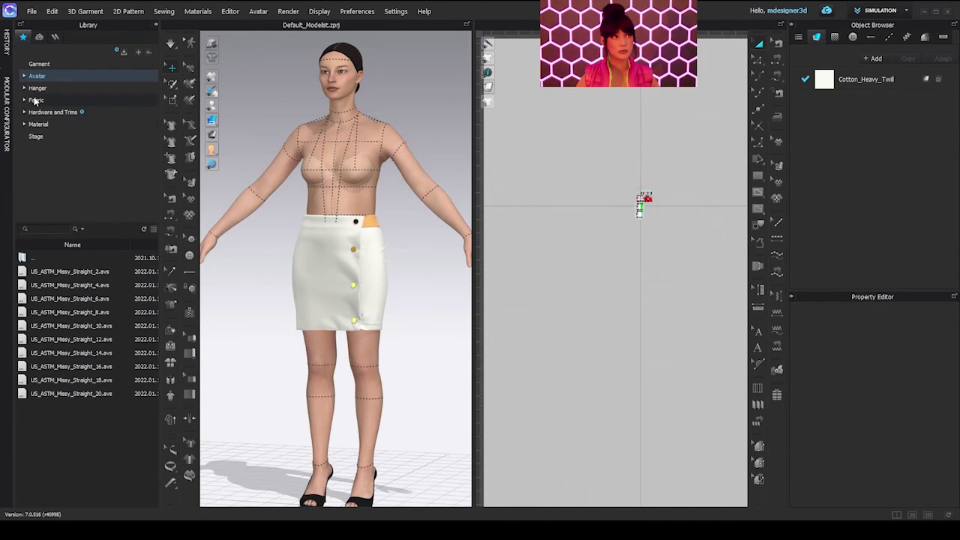
{"action": "left_click", "coordinate": [156, 27]}
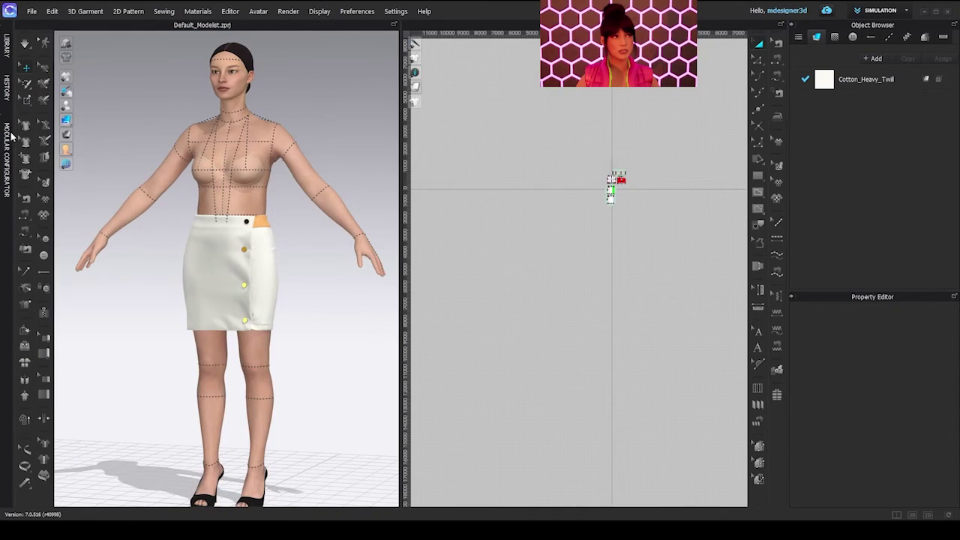
{"action": "left_click", "coordinate": [5, 147]}
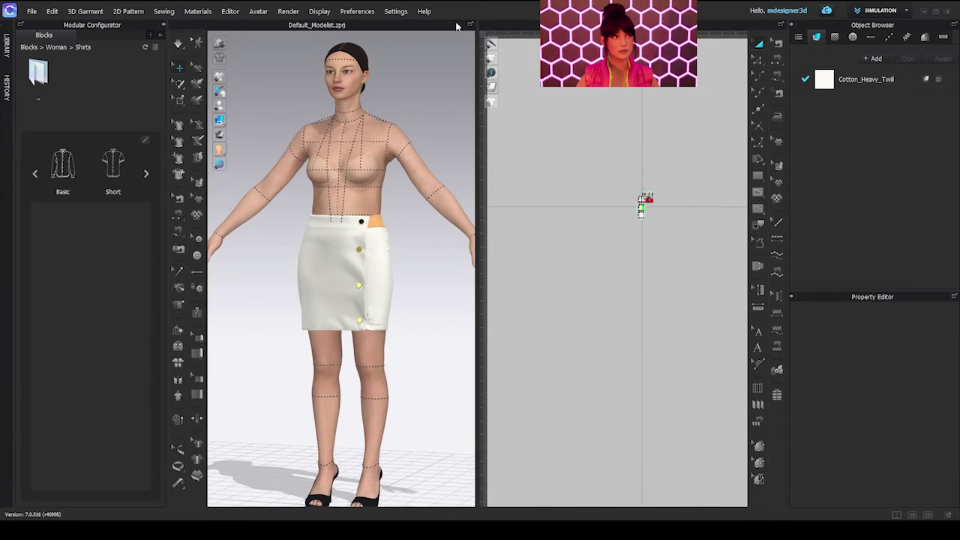
{"action": "left_click", "coordinate": [63, 176]}
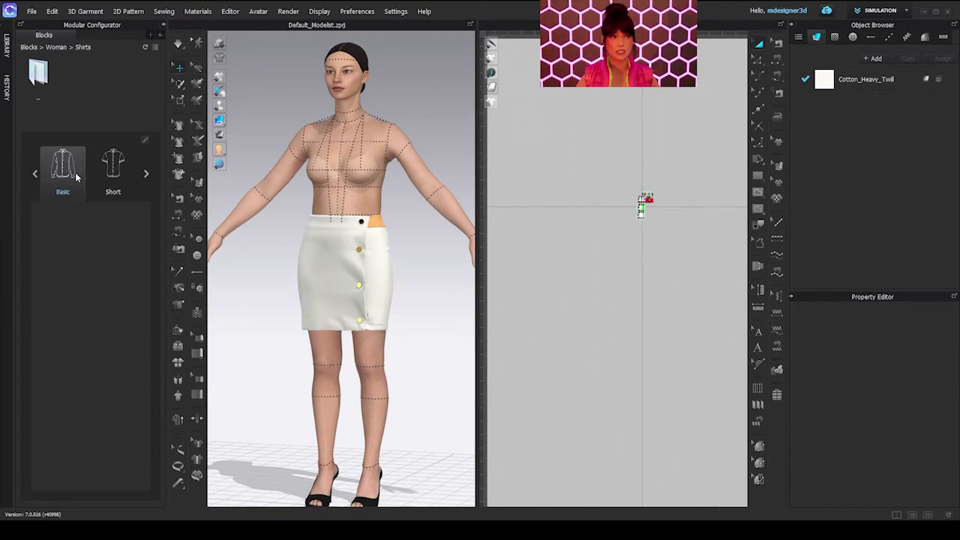
Step: Add the last collar option and the second front body option to the shirt
{"action": "left_click", "coordinate": [102, 232]}
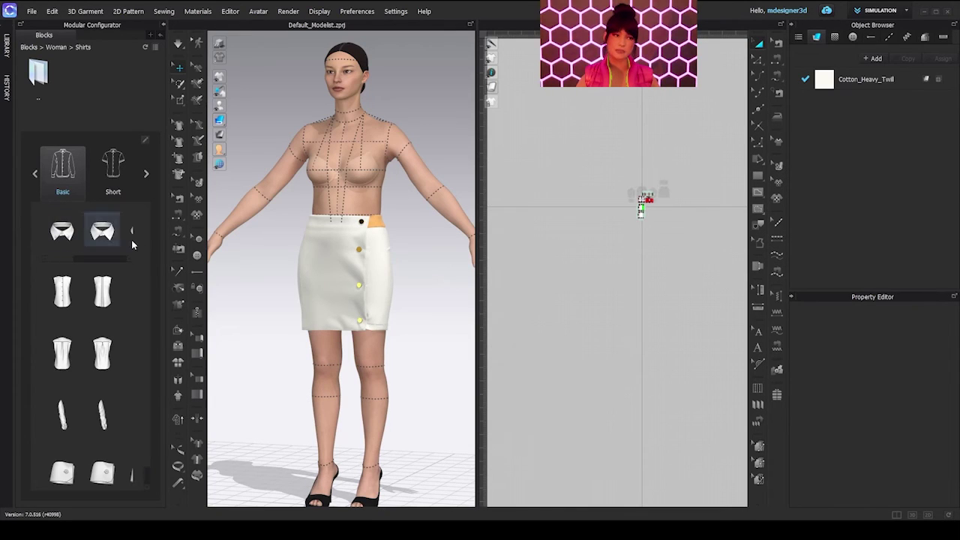
{"action": "left_click_drag", "start_coordinate": [93, 260], "coordinate": [140, 263]}
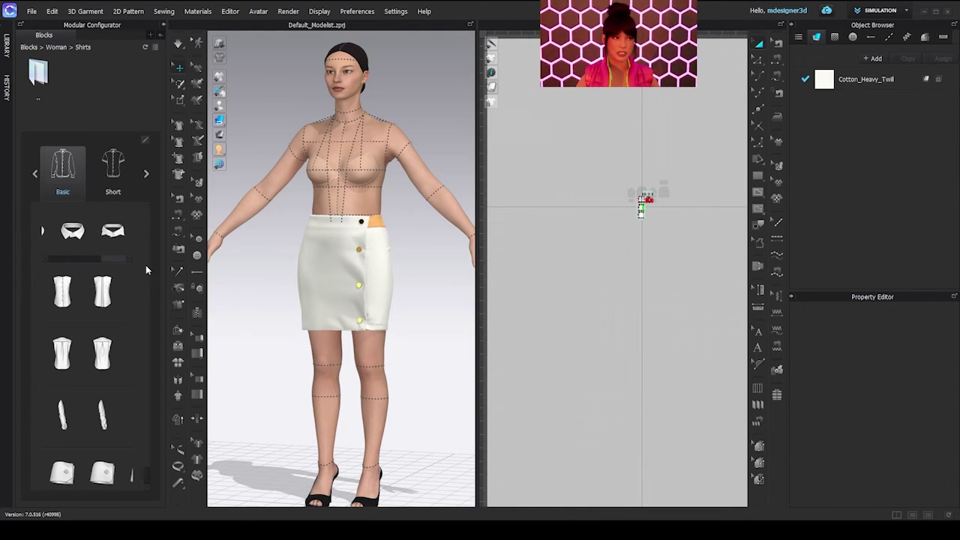
{"action": "left_click", "coordinate": [112, 230]}
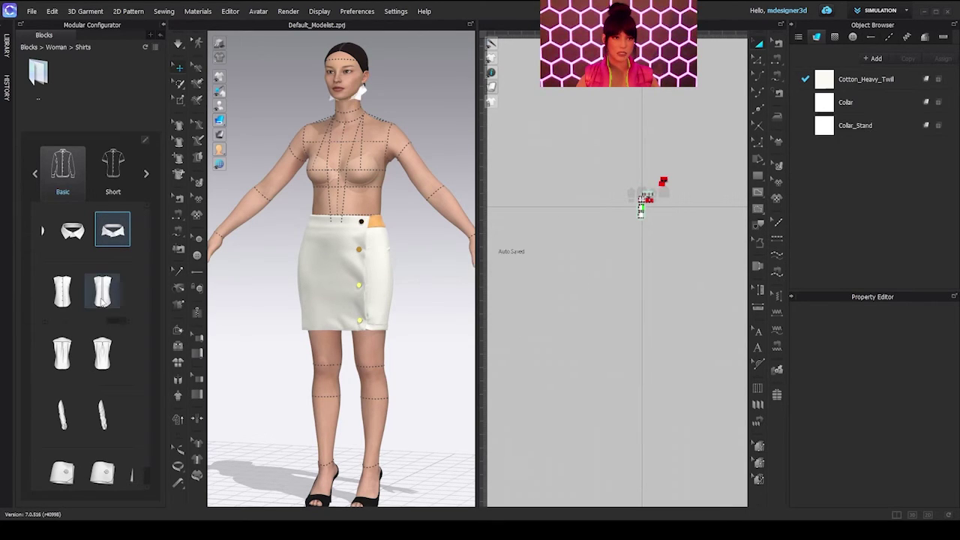
{"action": "left_click", "coordinate": [102, 298]}
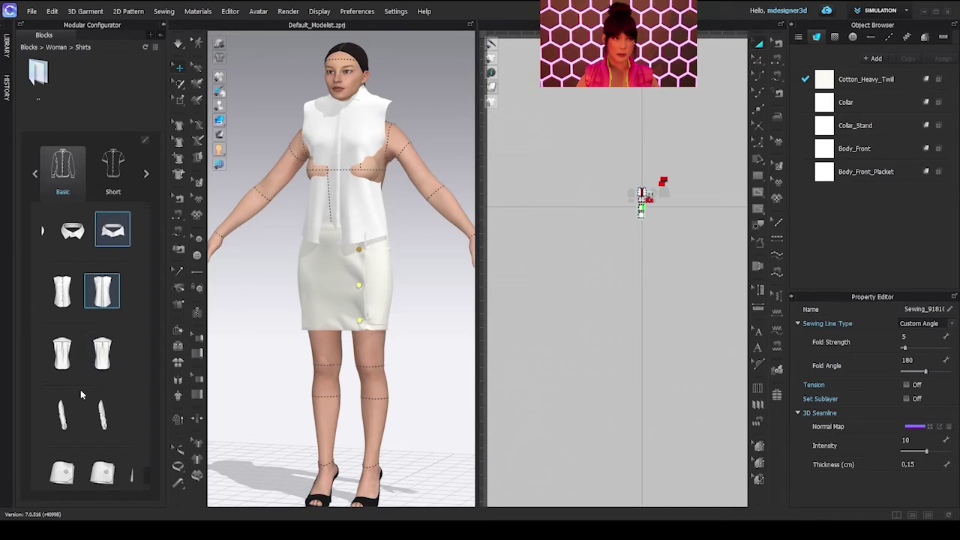
Step: Complete the shirt with the last back body, the second sleeve and the last cuff option
{"action": "left_click", "coordinate": [112, 352]}
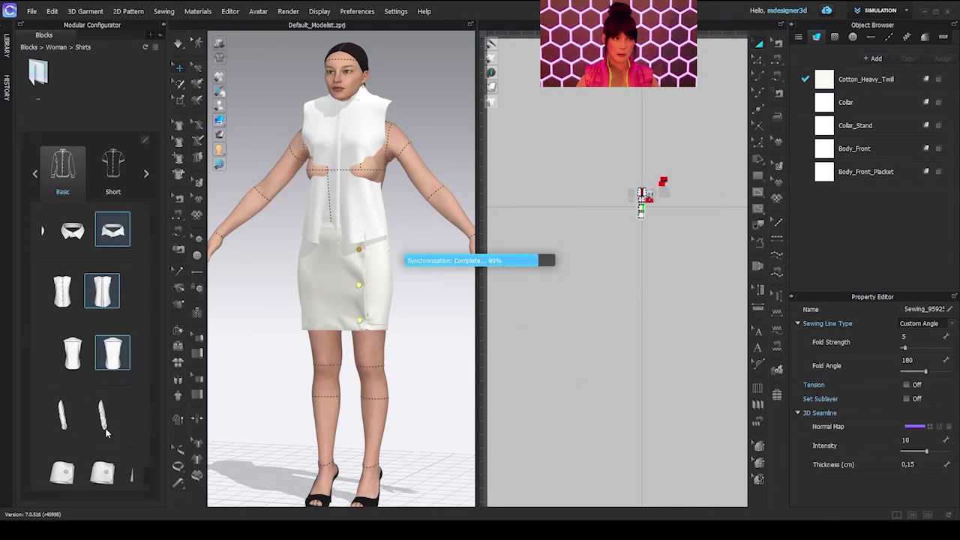
{"action": "left_click", "coordinate": [103, 412]}
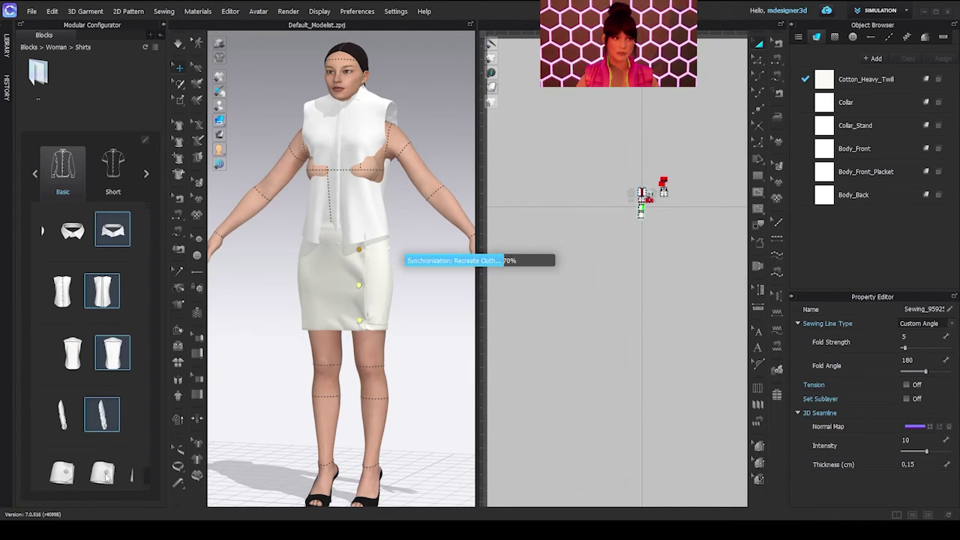
{"action": "scroll", "coordinate": [147, 463], "scroll_direction": "down", "scroll_amount": 1}
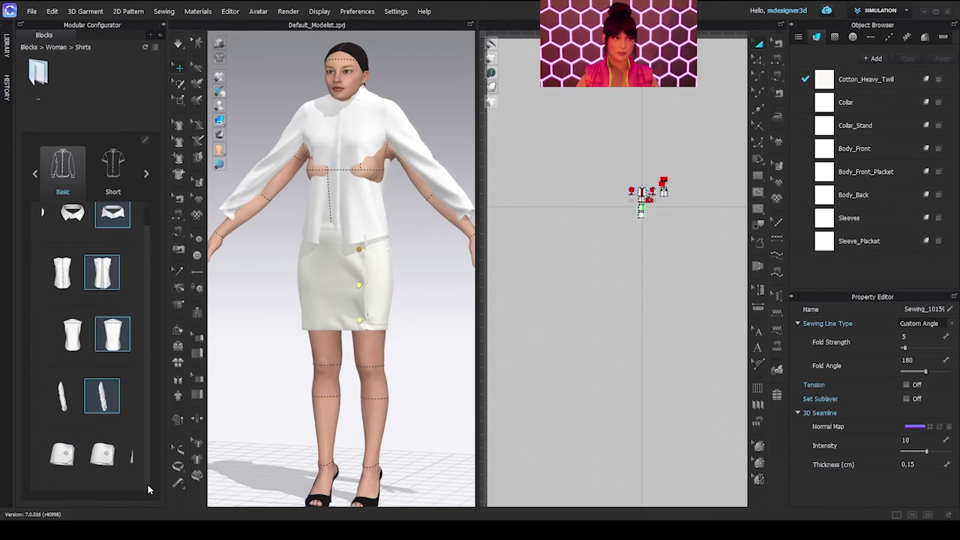
{"action": "left_click_drag", "start_coordinate": [60, 485], "coordinate": [143, 489]}
{"action": "left_click", "coordinate": [112, 455]}
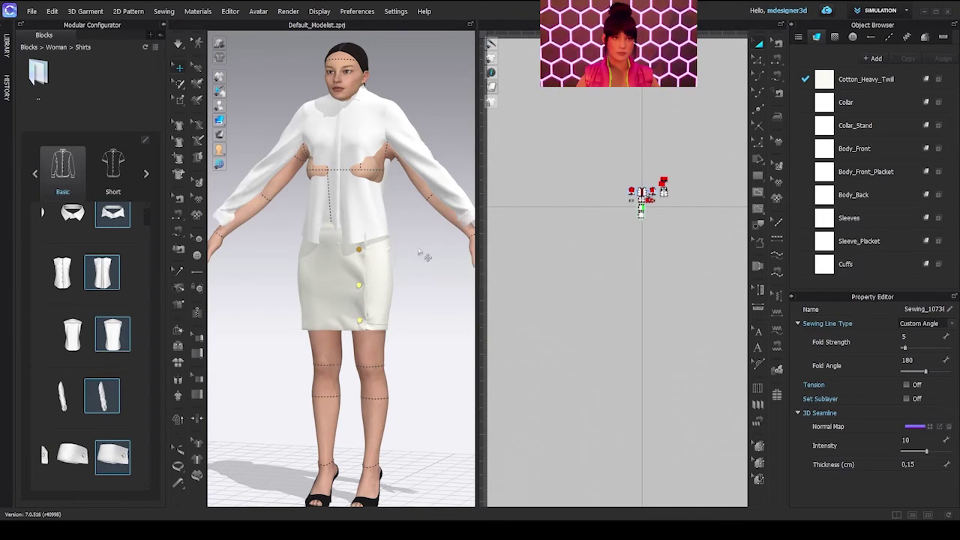
Step: Move all the skirt panels and both waistband pieces down in the 2D layout, clear of the shirt patterns
{"action": "scroll", "coordinate": [585, 266], "scroll_direction": "up", "scroll_amount": 6}
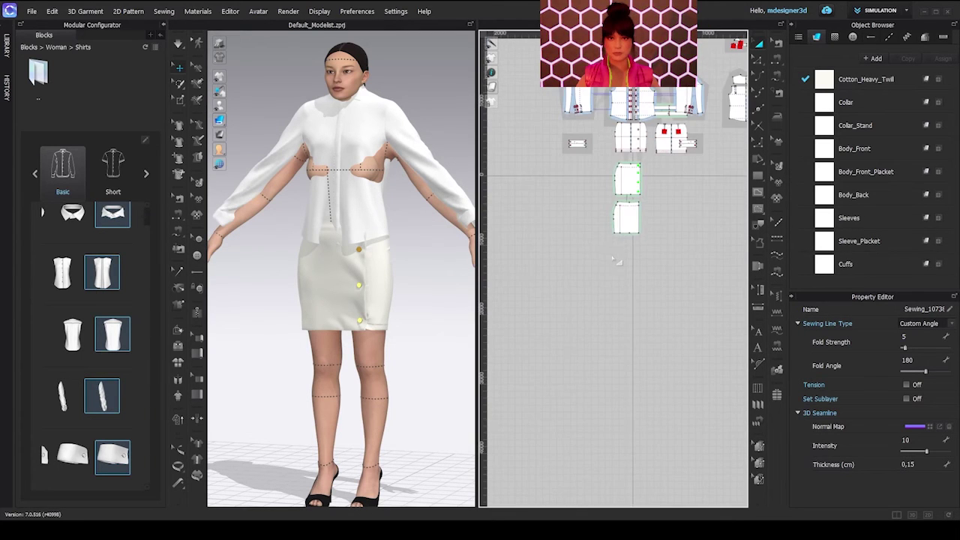
{"action": "left_click", "coordinate": [673, 299]}
{"action": "left_click_drag", "start_coordinate": [546, 154], "coordinate": [546, 156]}
{"action": "scroll", "coordinate": [654, 196], "scroll_direction": "up", "scroll_amount": 3}
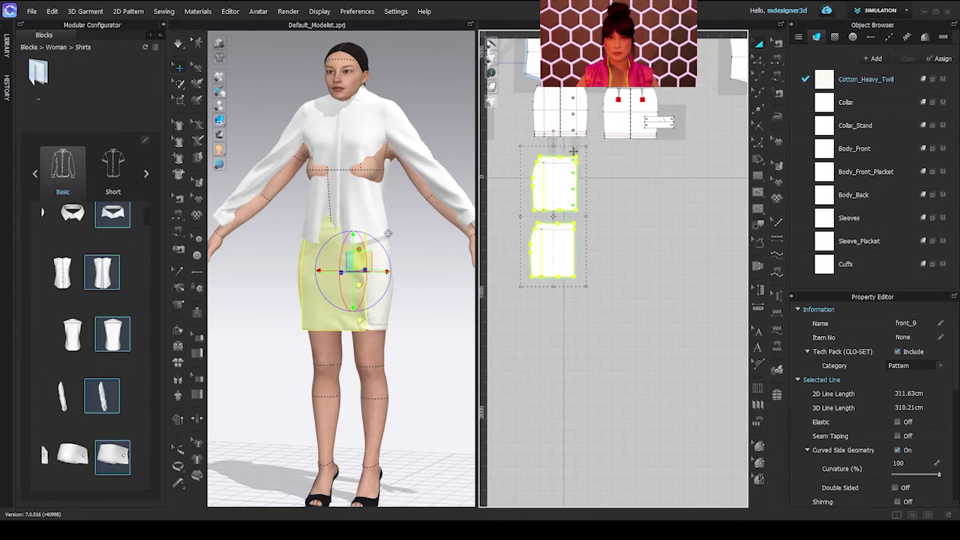
{"action": "left_click", "coordinate": [582, 96], "text": "shift"}
{"action": "left_click", "coordinate": [606, 100], "text": "shift"}
{"action": "left_click_drag", "start_coordinate": [606, 99], "coordinate": [617, 225]}
{"action": "left_click", "coordinate": [609, 68]}
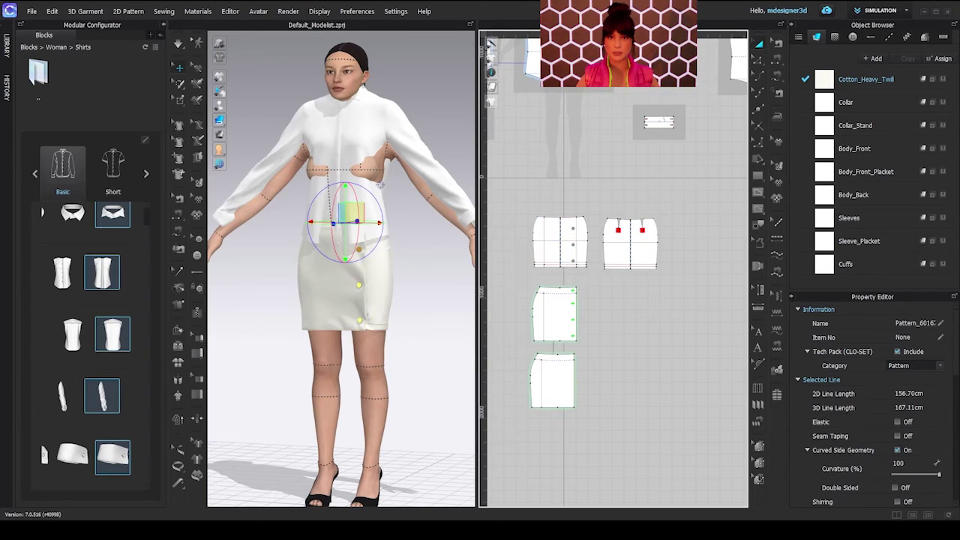
{"action": "left_click_drag", "start_coordinate": [610, 58], "coordinate": [605, 190], "text": "shift"}
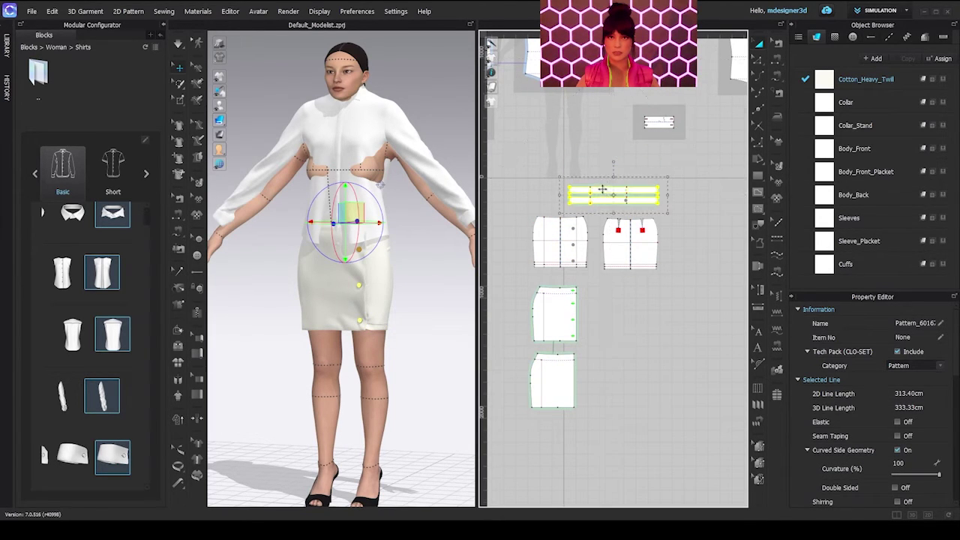
Step: Select all the shirt patterns and nudge the shirt in 3D to center it around the avatar's torso
{"action": "scroll", "coordinate": [534, 80], "scroll_direction": "down", "scroll_amount": 5}
{"action": "left_click_drag", "start_coordinate": [514, 44], "coordinate": [626, 112]}
{"action": "right_click_drag", "start_coordinate": [335, 190], "coordinate": [415, 199]}
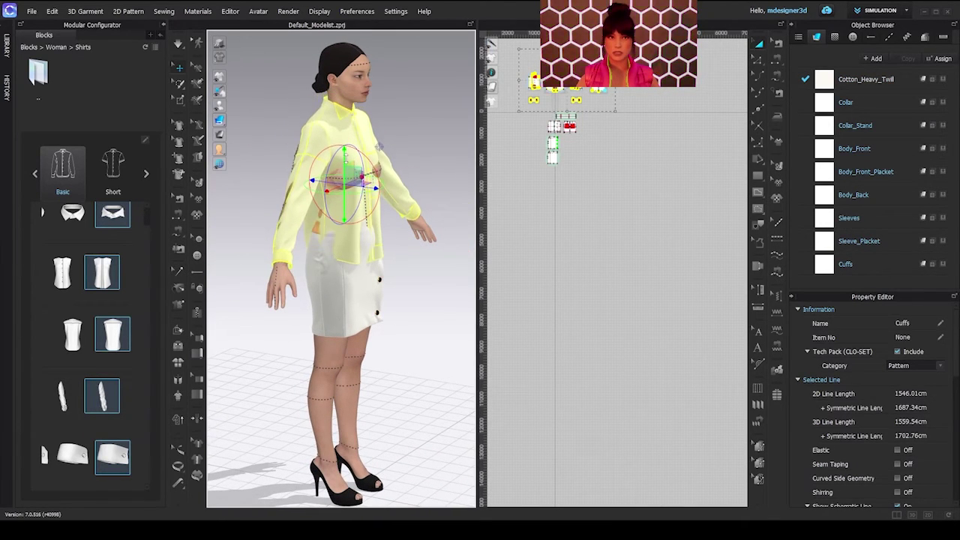
{"action": "right_click_drag", "start_coordinate": [379, 132], "coordinate": [216, 211]}
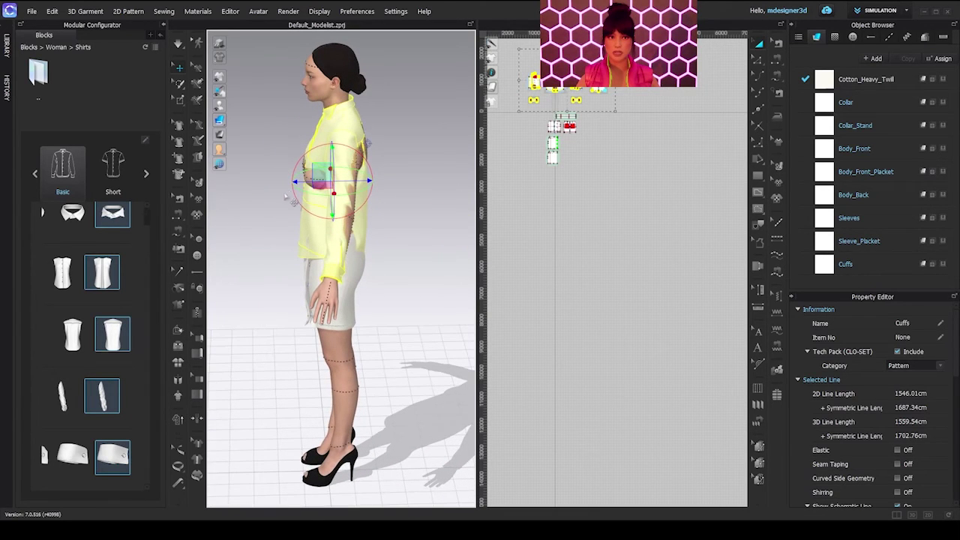
{"action": "left_click_drag", "start_coordinate": [301, 180], "coordinate": [298, 181]}
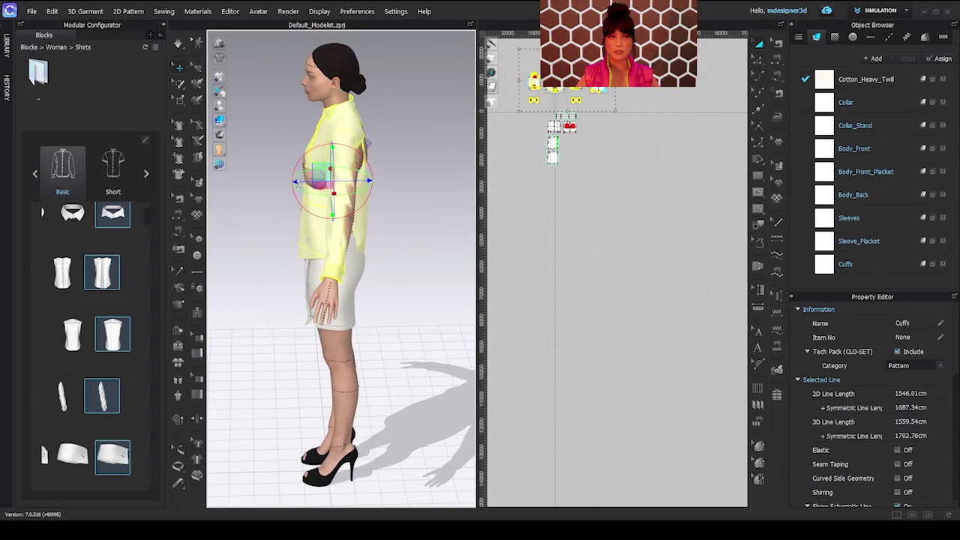
{"action": "right_click_drag", "start_coordinate": [303, 184], "coordinate": [395, 191]}
{"action": "left_click_drag", "start_coordinate": [333, 159], "coordinate": [334, 158]}
{"action": "right_click_drag", "start_coordinate": [449, 252], "coordinate": [354, 258]}
{"action": "left_click_drag", "start_coordinate": [360, 186], "coordinate": [363, 187]}
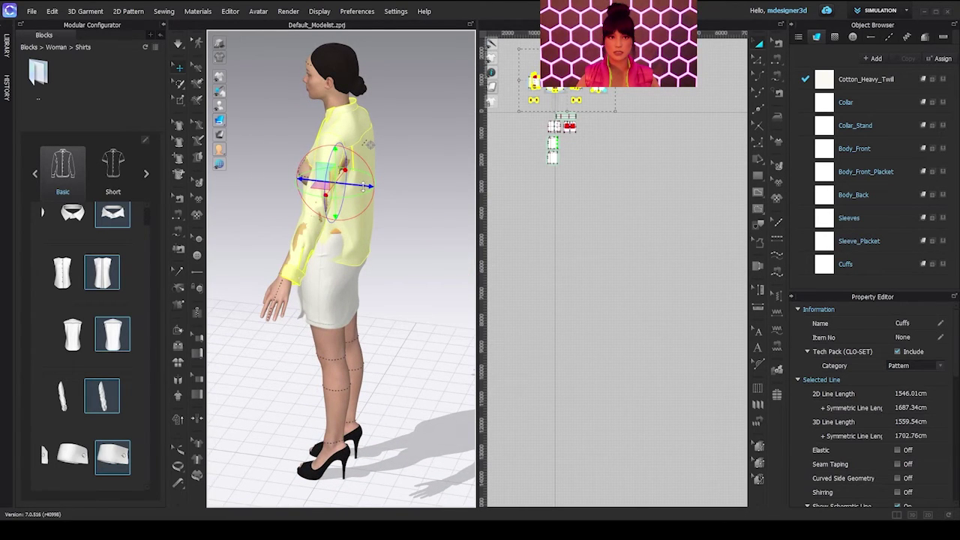
{"action": "key", "text": "2"}
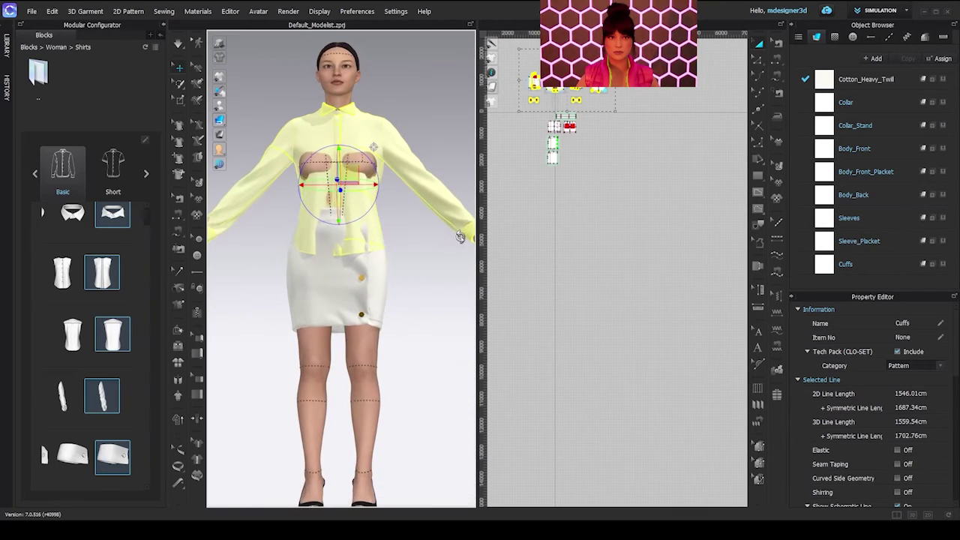
Step: Select all the skirt patterns, including the waistband, and set their simulation layer to 2
{"action": "scroll", "coordinate": [514, 263], "scroll_direction": "down", "scroll_amount": 3}
{"action": "middle_click_drag", "start_coordinate": [569, 256], "coordinate": [570, 305]}
{"action": "scroll", "coordinate": [528, 254], "scroll_direction": "up", "scroll_amount": 2}
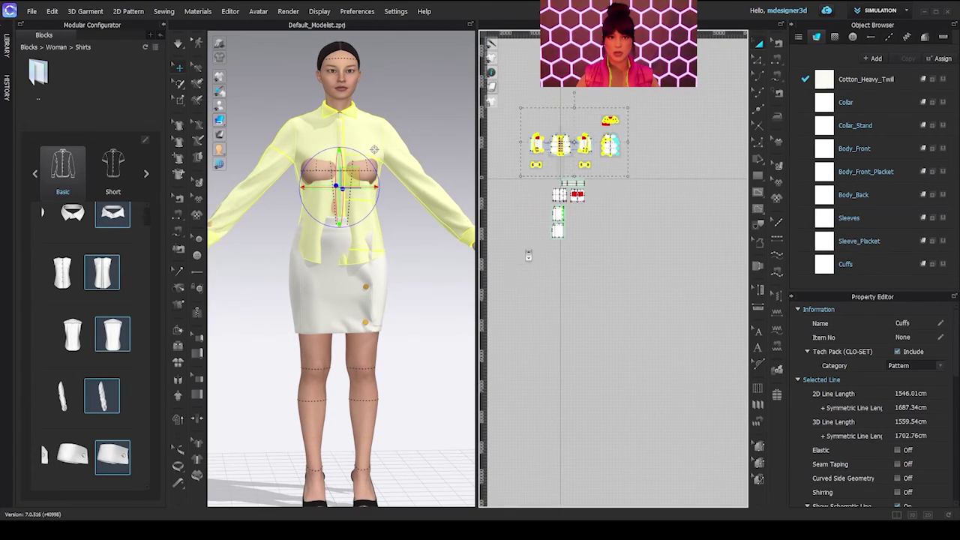
{"action": "left_click", "coordinate": [550, 256]}
{"action": "left_click_drag", "start_coordinate": [606, 180], "coordinate": [626, 193]}
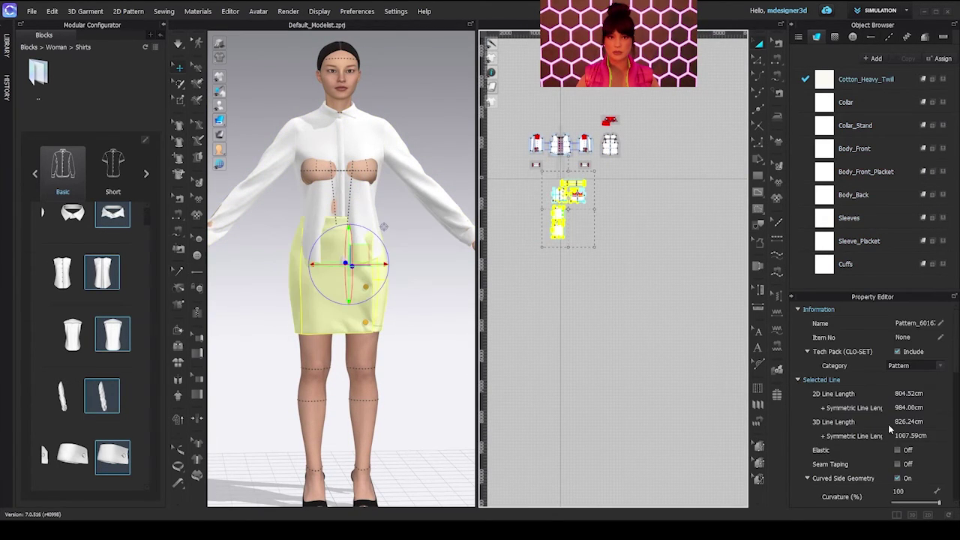
{"action": "scroll", "coordinate": [890, 428], "scroll_direction": "down", "scroll_amount": 5}
{"action": "left_click", "coordinate": [896, 428]}
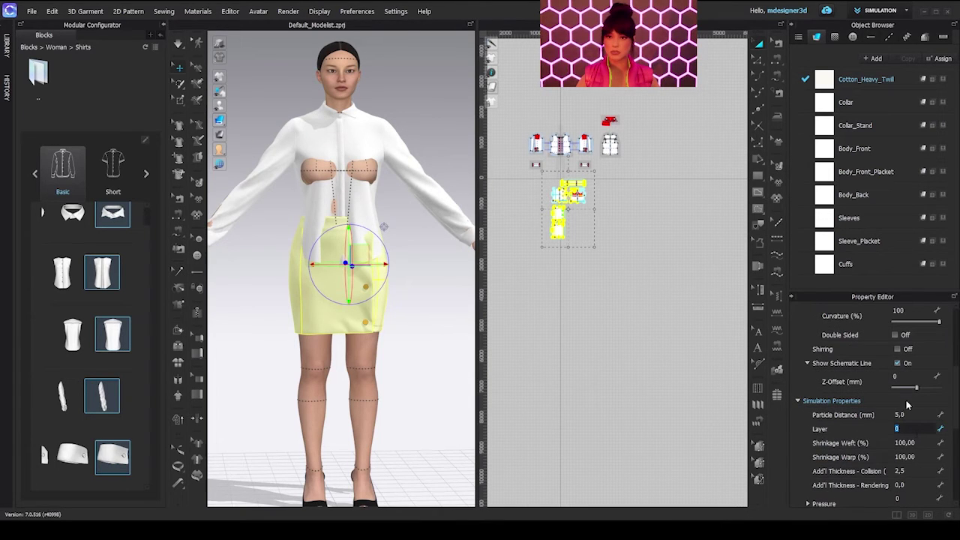
{"action": "type", "text": "2"}
{"action": "key", "text": "Return"}
{"action": "scroll", "coordinate": [903, 372], "scroll_direction": "down", "scroll_amount": 2}
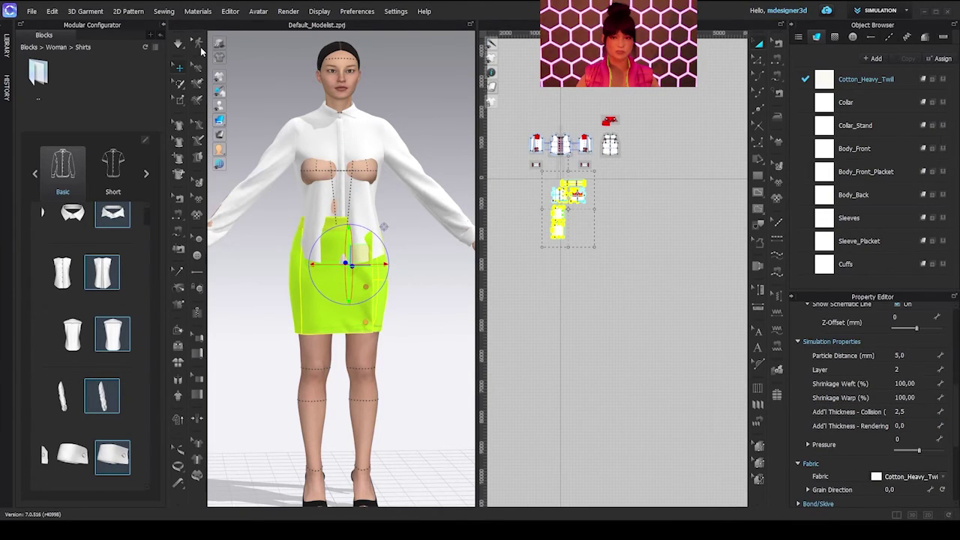
Step: Simulate the outfit in two rounds to drape the shirt tucked under the skirt and settle both garments
{"action": "left_click", "coordinate": [179, 42]}
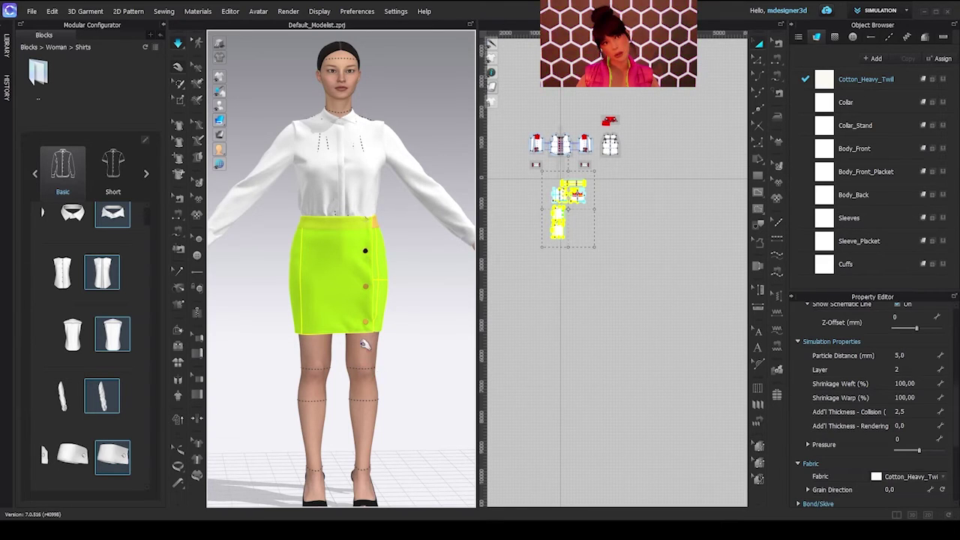
{"action": "left_click", "coordinate": [365, 285]}
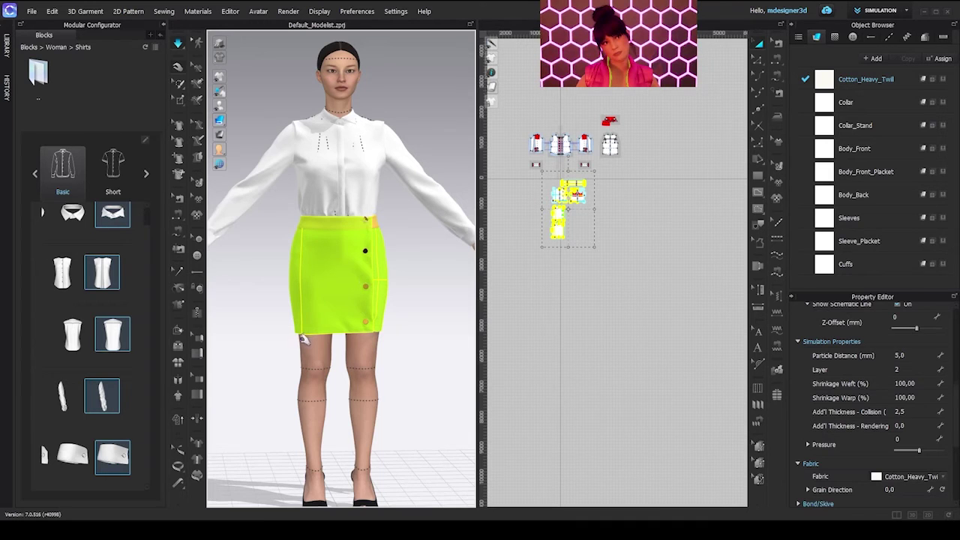
{"action": "right_click_drag", "start_coordinate": [273, 353], "coordinate": [320, 355]}
{"action": "key", "text": "space"}
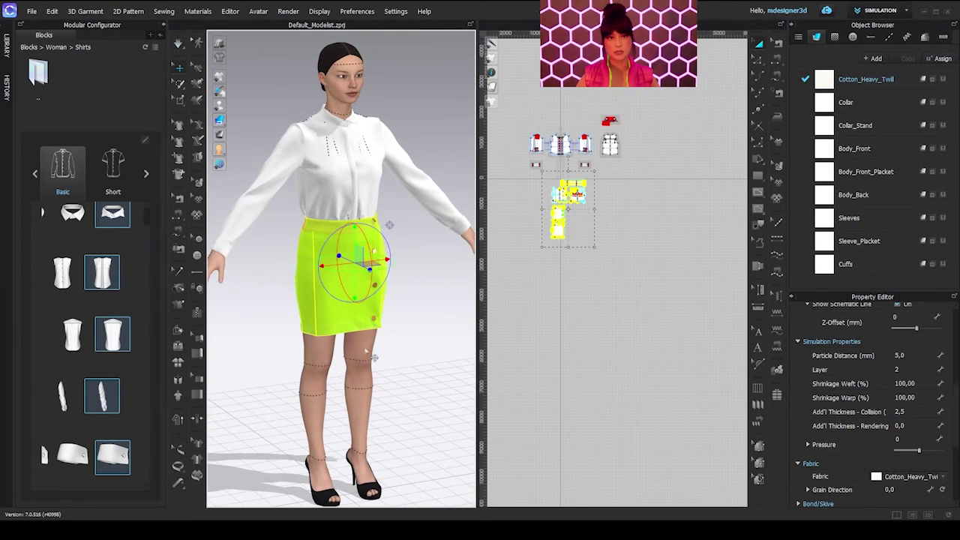
{"action": "right_click_drag", "start_coordinate": [392, 297], "coordinate": [405, 255]}
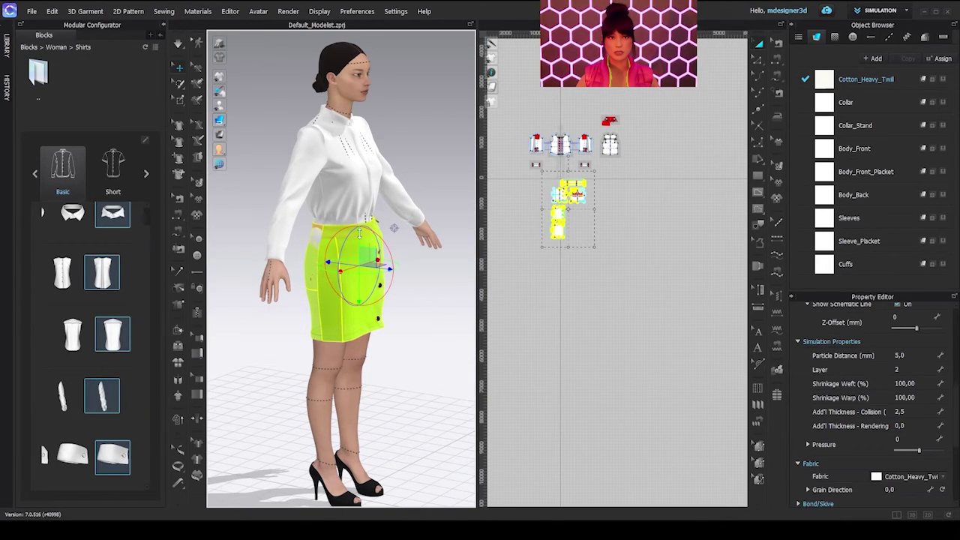
{"action": "key", "text": "space"}
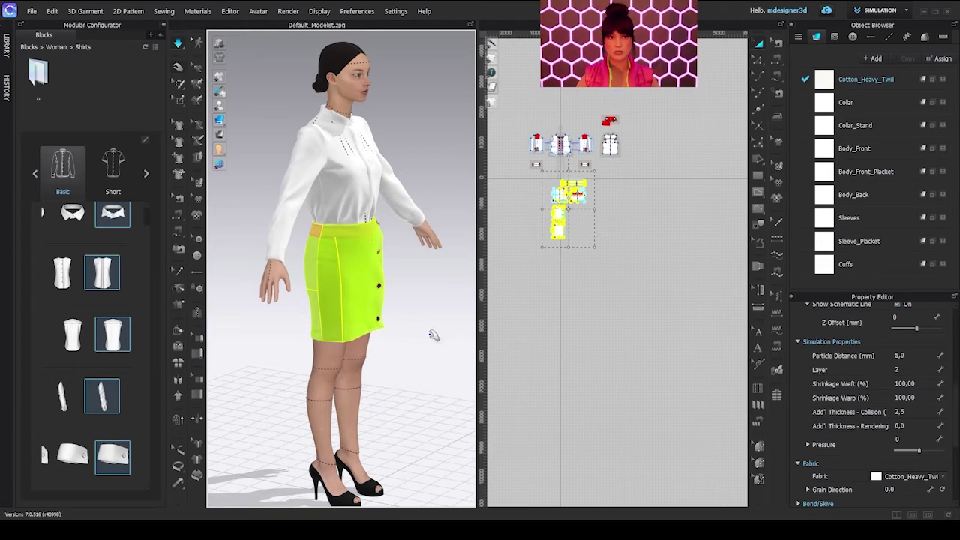
{"action": "right_click_drag", "start_coordinate": [425, 354], "coordinate": [363, 288]}
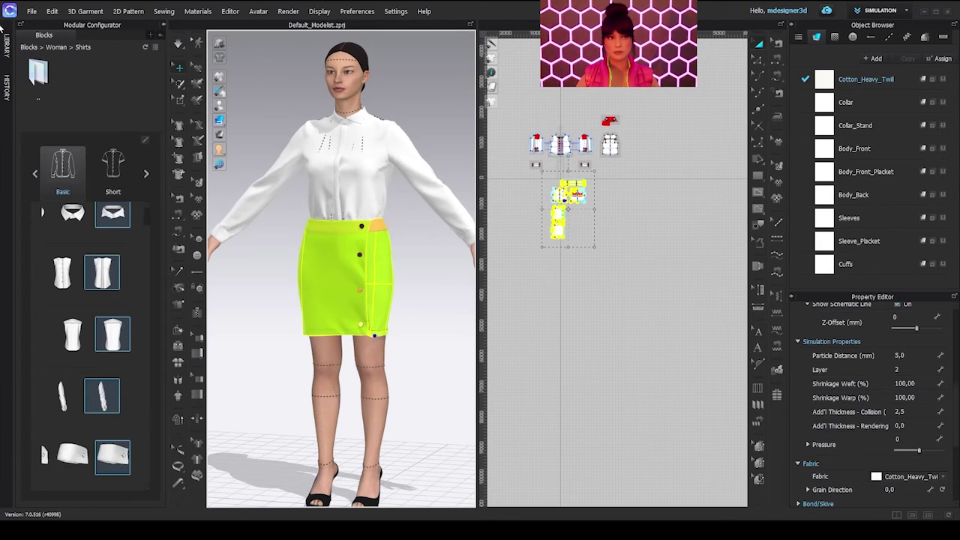
Step: Shift the end of the seam along the lower waistband piece's upper edge onto the vertical internal line, simulating to settle the waistband
{"action": "right_click_drag", "start_coordinate": [450, 247], "coordinate": [354, 304]}
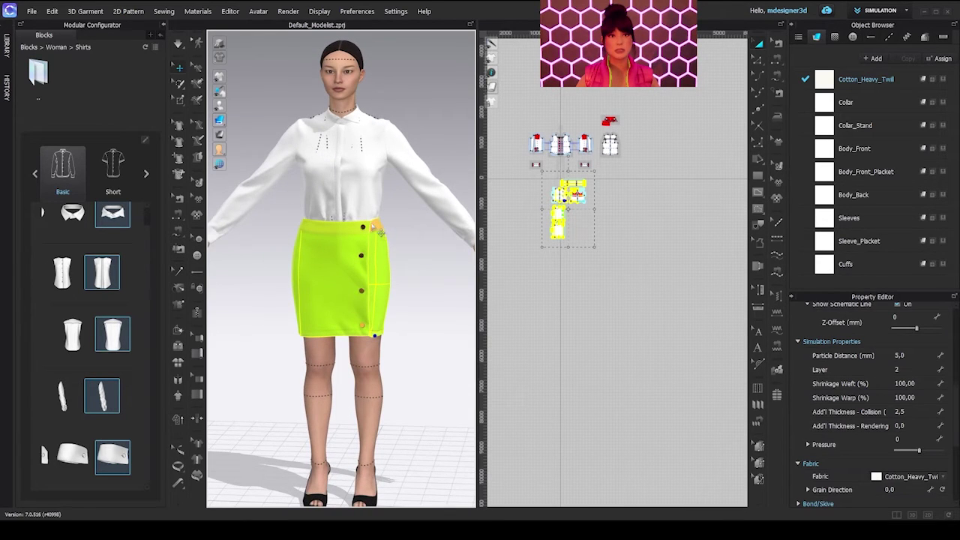
{"action": "scroll", "coordinate": [378, 231], "scroll_direction": "up", "scroll_amount": 6}
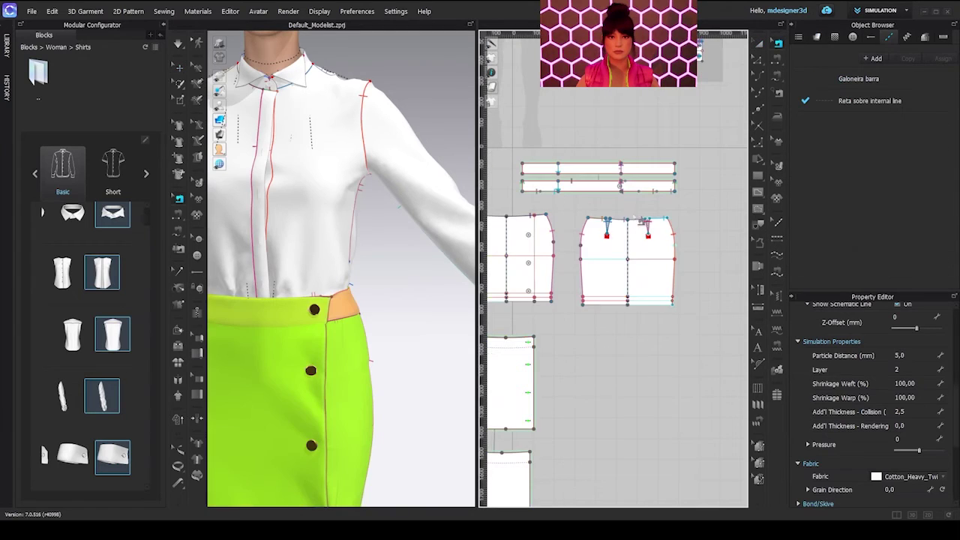
{"action": "scroll", "coordinate": [620, 172], "scroll_direction": "up", "scroll_amount": 5}
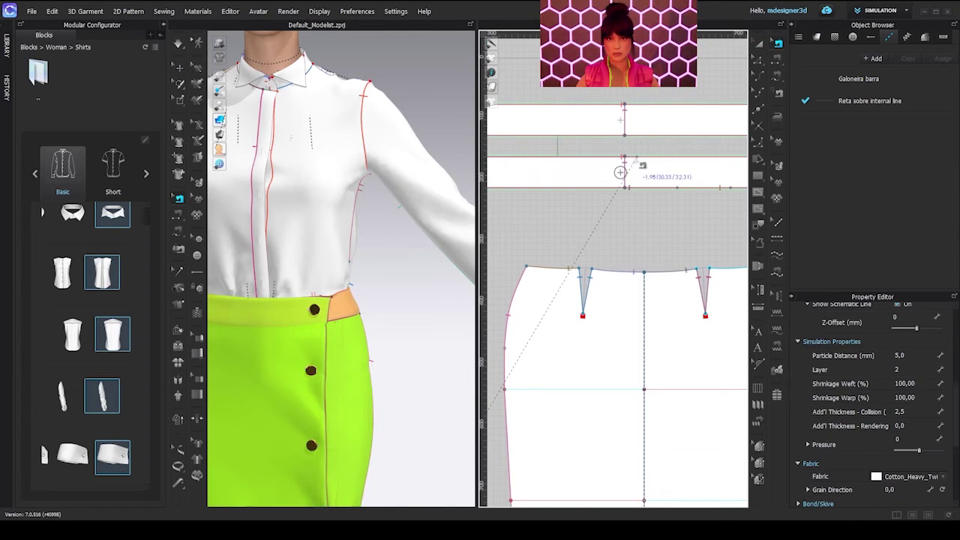
{"action": "left_click", "coordinate": [634, 157]}
{"action": "left_click", "coordinate": [649, 182]}
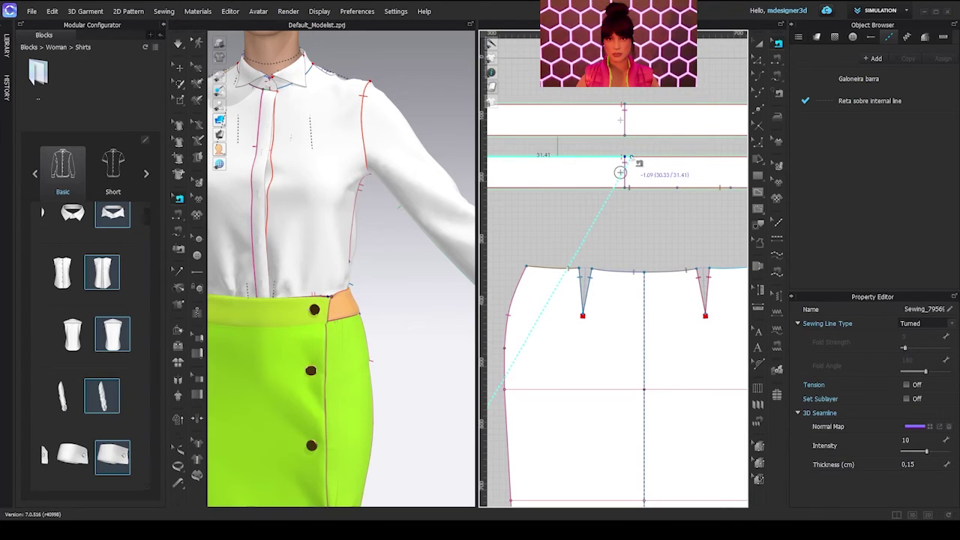
{"action": "left_click_drag", "start_coordinate": [631, 157], "coordinate": [631, 157]}
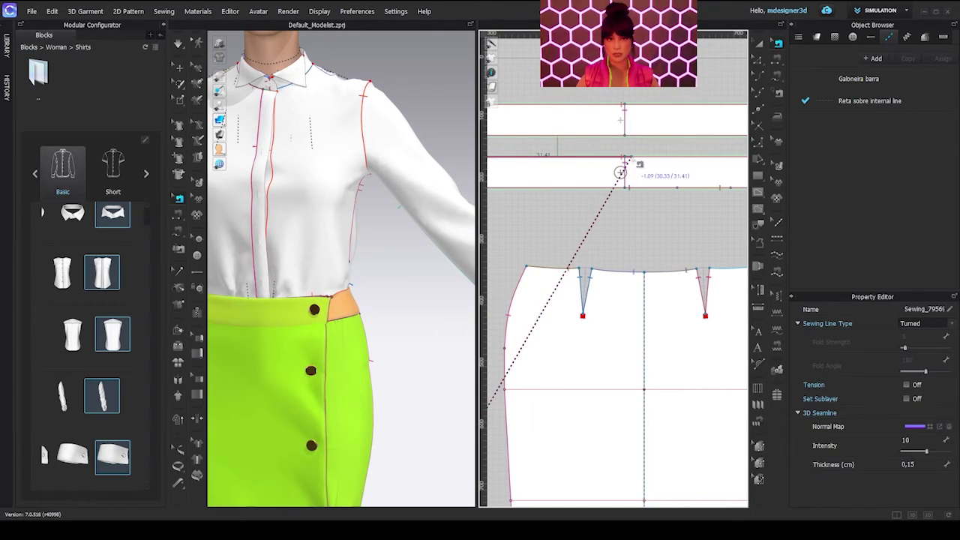
{"action": "key", "text": "space"}
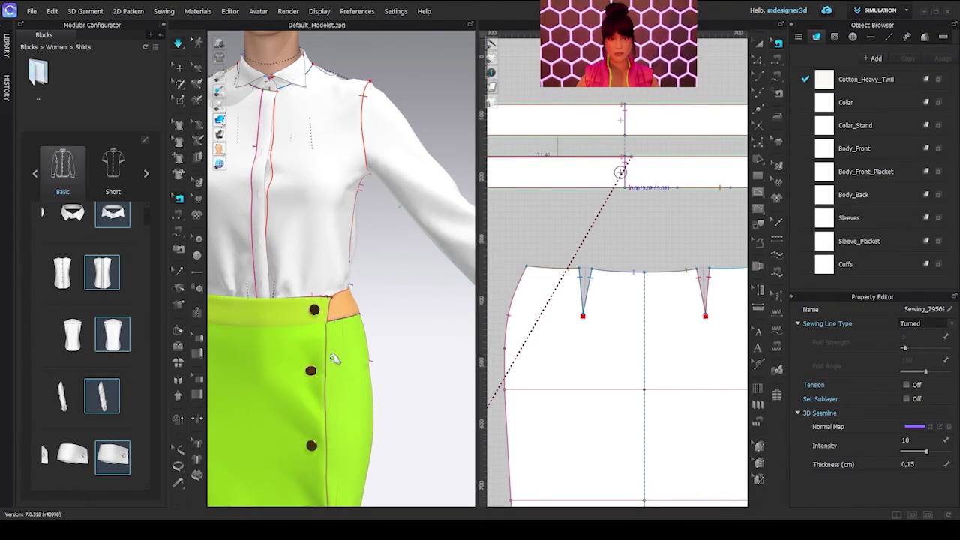
{"action": "key", "text": "q"}
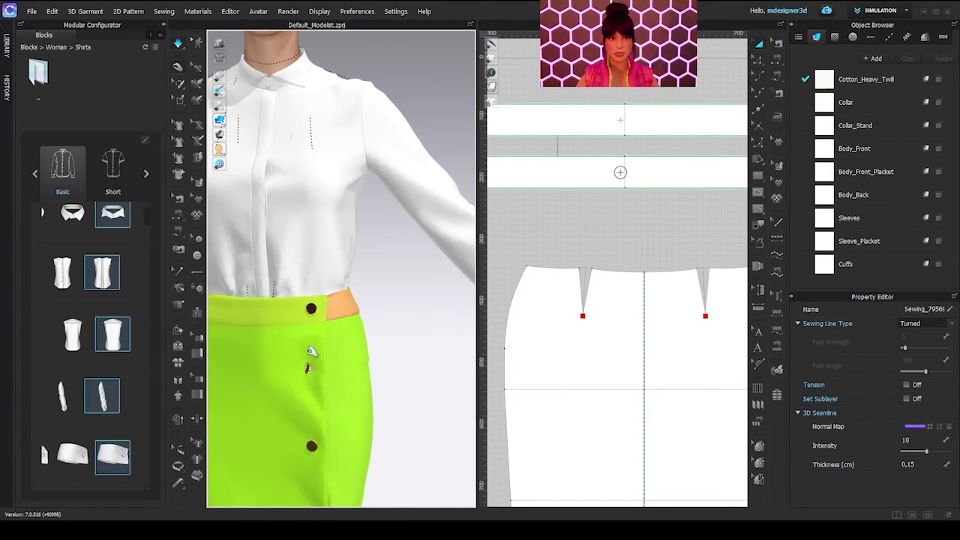
{"action": "right_click_drag", "start_coordinate": [312, 351], "coordinate": [322, 348]}
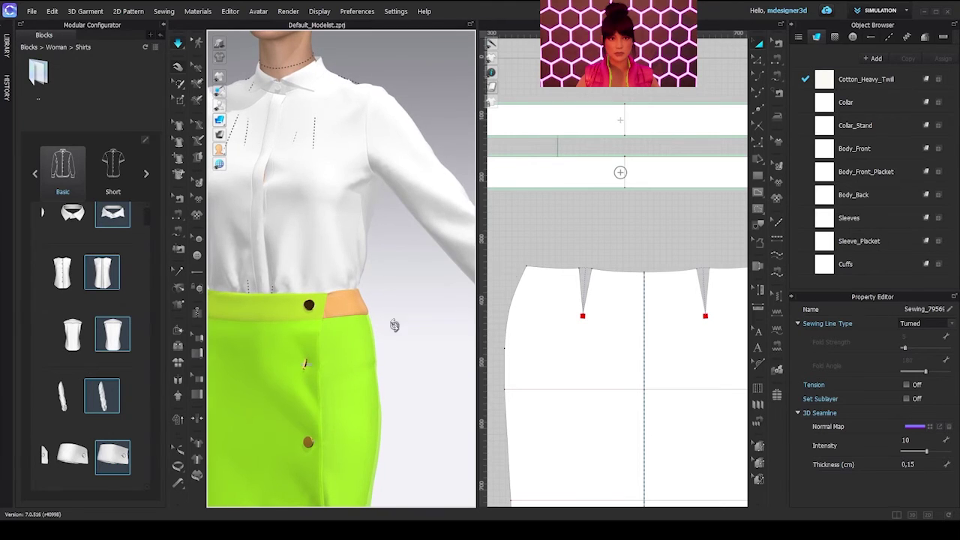
{"action": "key", "text": "b"}
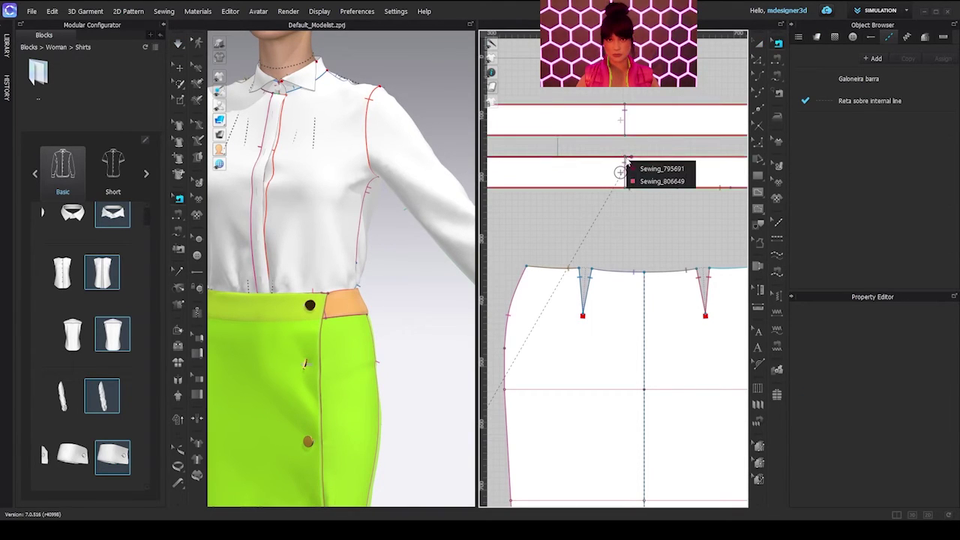
{"action": "left_click", "coordinate": [629, 165]}
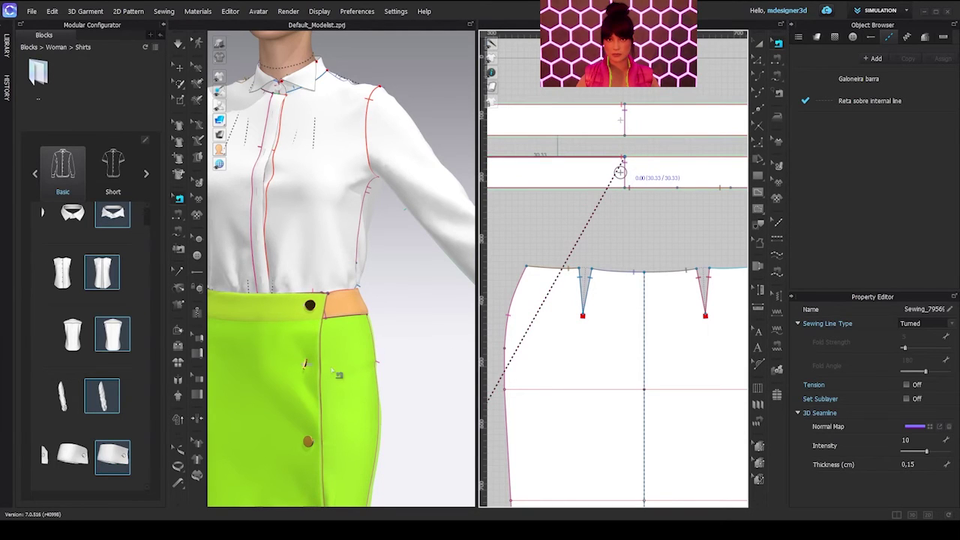
{"action": "key", "text": "space"}
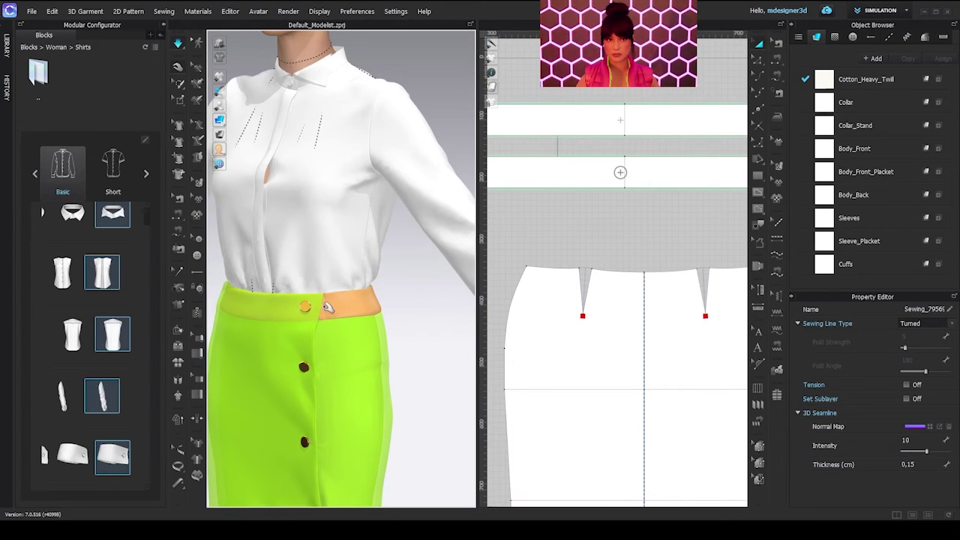
Step: Delete the vertical internal lines crossing the two waistband pieces
{"action": "key", "text": "b"}
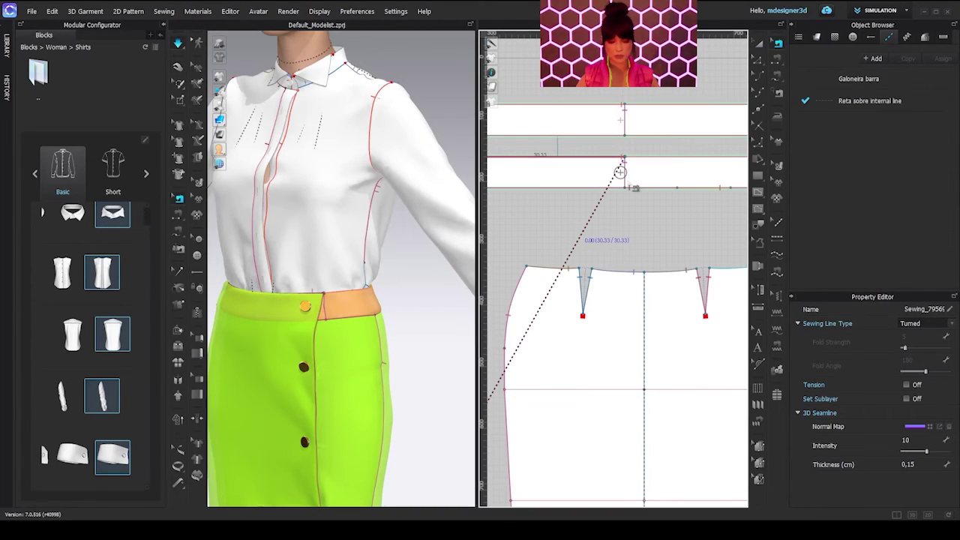
{"action": "key", "text": "z"}
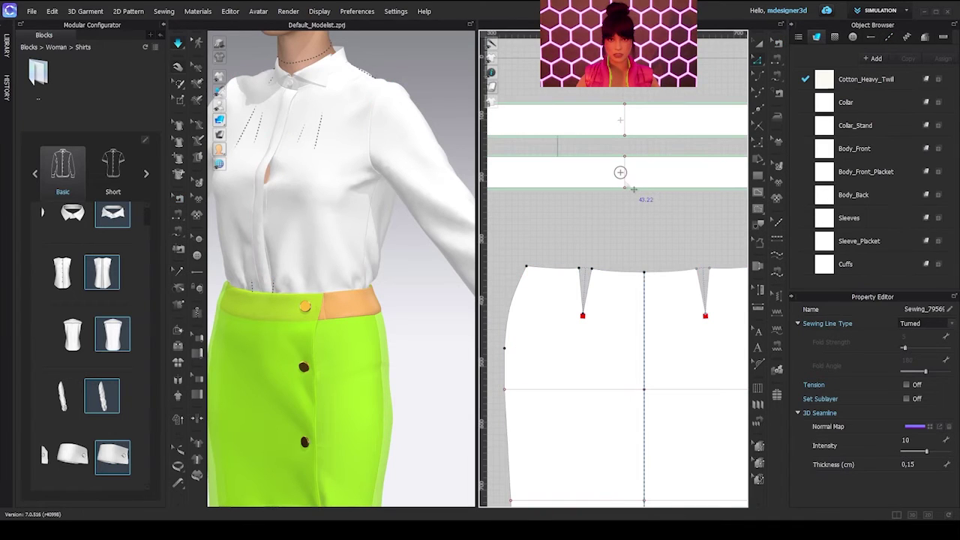
{"action": "left_click", "coordinate": [625, 181]}
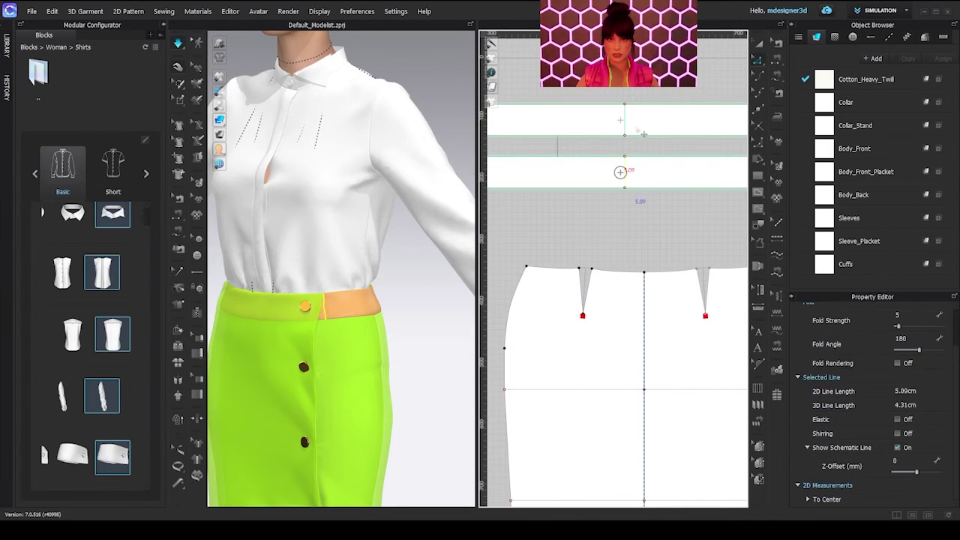
{"action": "key", "text": "Delete"}
Step: Examine the wrap skirt and tucked-in shirt on the avatar from several angles and distances
{"action": "right_click_drag", "start_coordinate": [337, 395], "coordinate": [372, 259]}
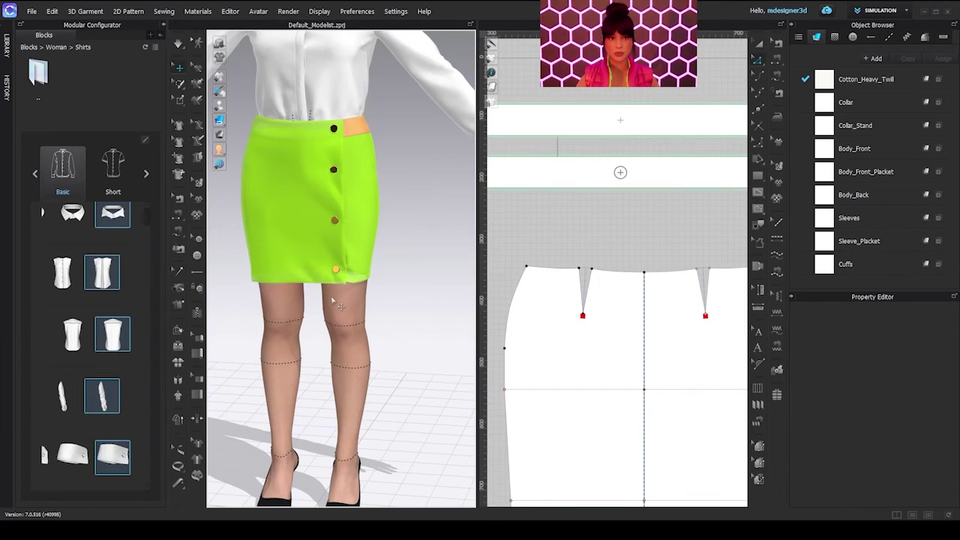
{"action": "right_click_drag", "start_coordinate": [333, 300], "coordinate": [401, 334]}
{"action": "scroll", "coordinate": [377, 328], "scroll_direction": "down", "scroll_amount": 3}
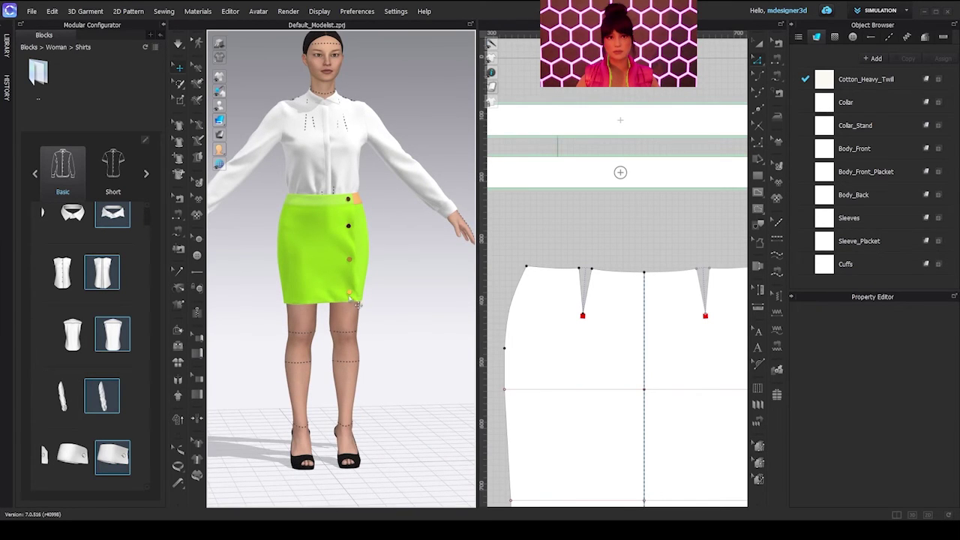
{"action": "right_click_drag", "start_coordinate": [356, 304], "coordinate": [337, 272]}
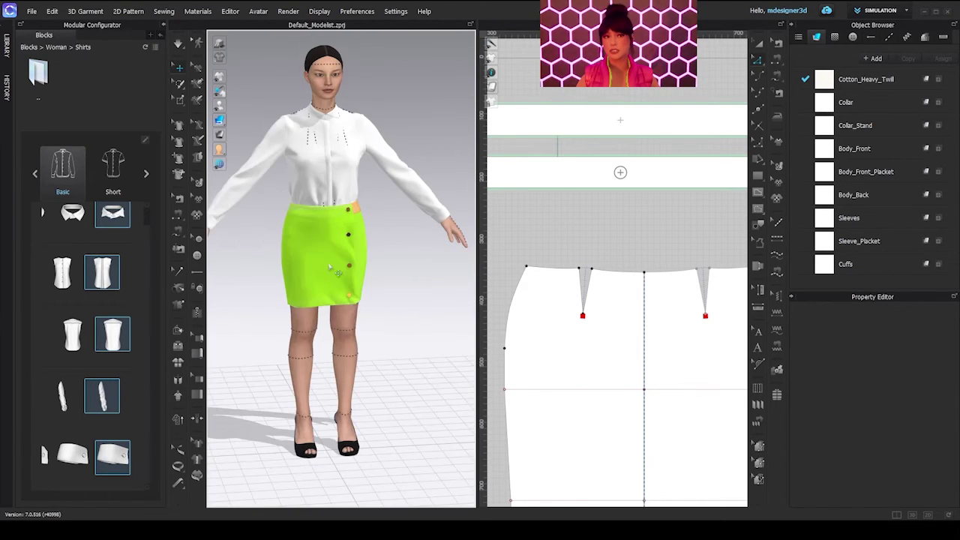
{"action": "scroll", "coordinate": [405, 239], "scroll_direction": "down", "scroll_amount": 3}
{"action": "right_click_drag", "start_coordinate": [405, 240], "coordinate": [376, 215]}
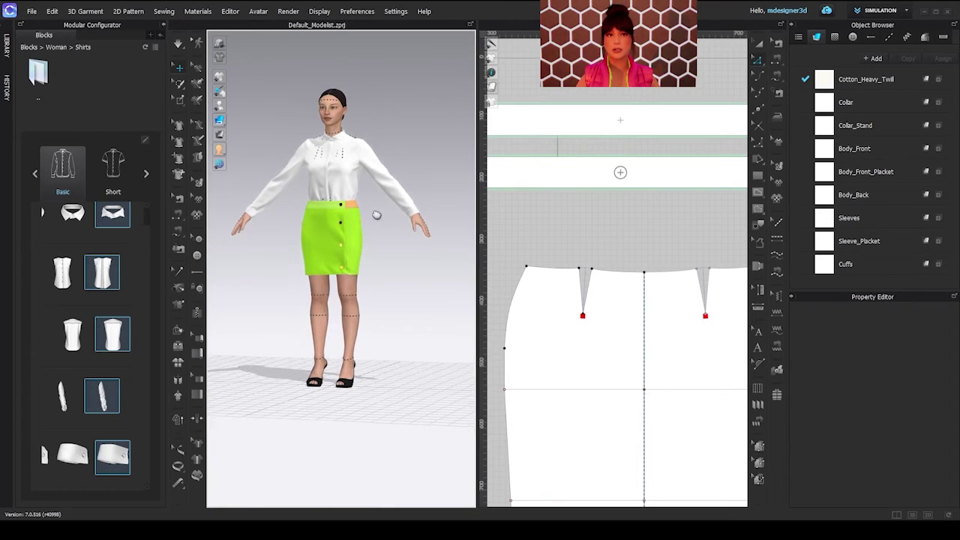
{"action": "scroll", "coordinate": [375, 215], "scroll_direction": "down", "scroll_amount": 2}
{"action": "scroll", "coordinate": [374, 213], "scroll_direction": "up", "scroll_amount": 3}
{"action": "middle_click_drag", "start_coordinate": [365, 208], "coordinate": [369, 133]}
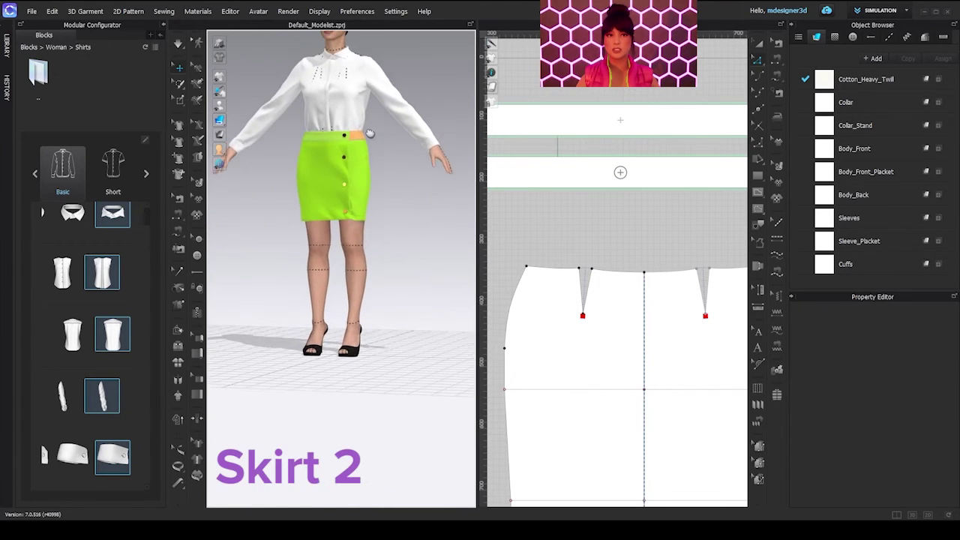
{"action": "scroll", "coordinate": [369, 134], "scroll_direction": "down", "scroll_amount": 3}
Step: Delete all the shirt patterns together with their modular template, keeping only the skirt and waistband pieces
{"action": "scroll", "coordinate": [615, 251], "scroll_direction": "down", "scroll_amount": 6}
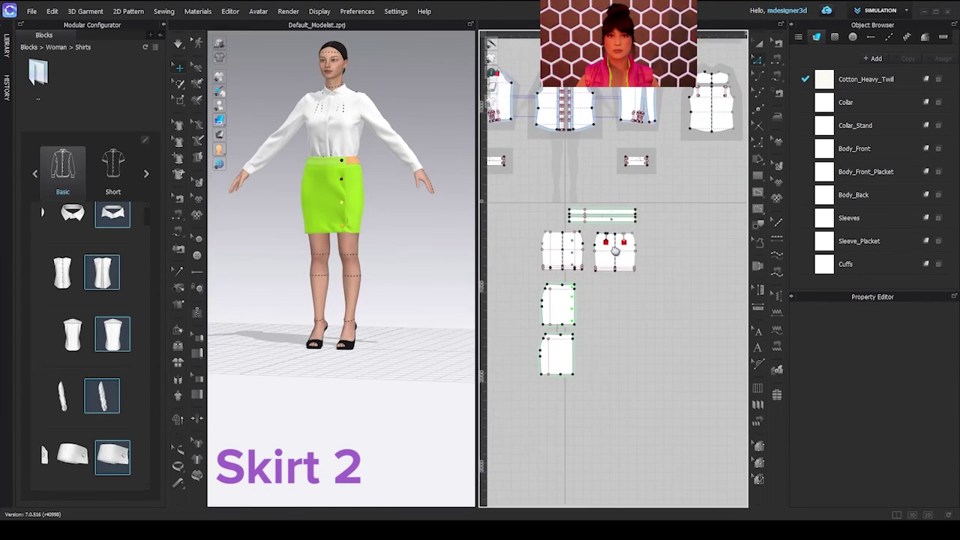
{"action": "scroll", "coordinate": [614, 252], "scroll_direction": "down", "scroll_amount": 5}
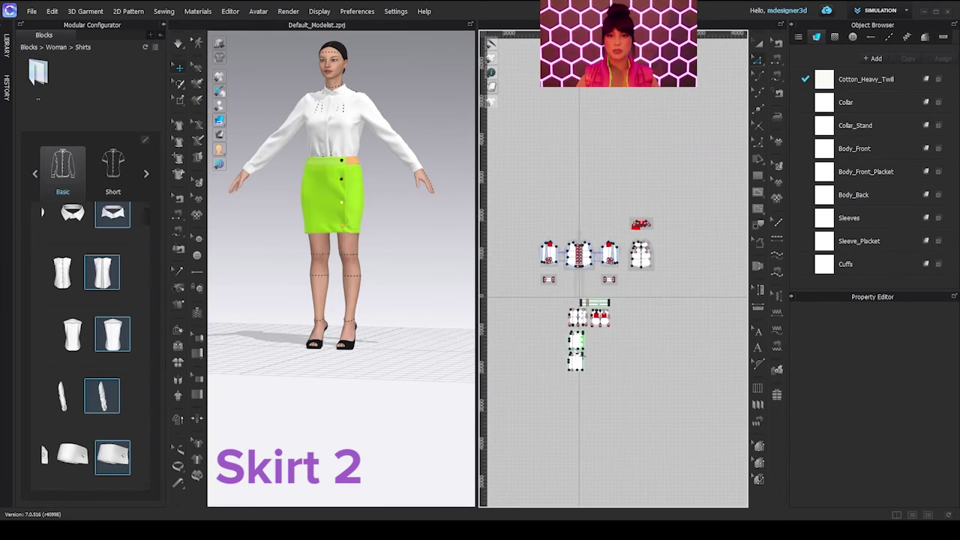
{"action": "left_click_drag", "start_coordinate": [693, 308], "coordinate": [681, 289]}
{"action": "key", "text": "Delete"}
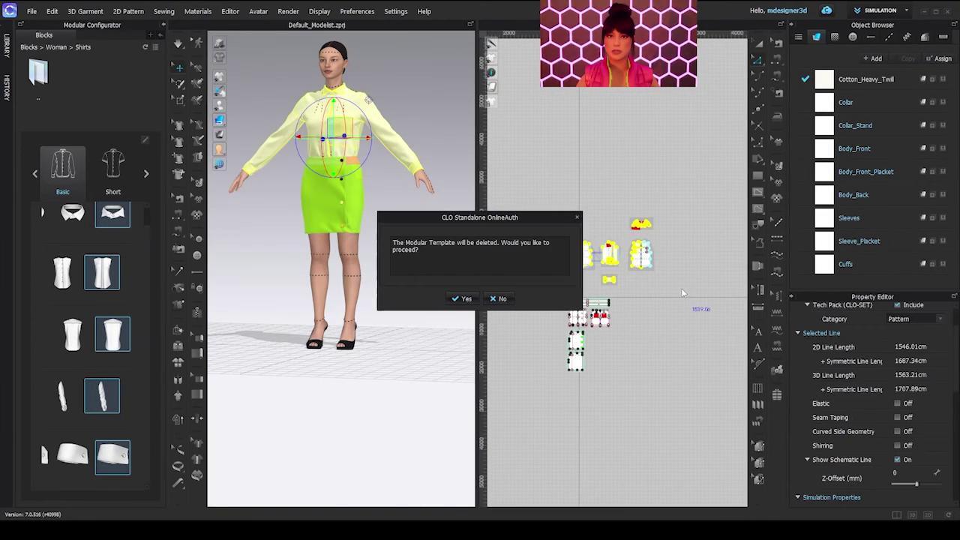
{"action": "left_click", "coordinate": [464, 298]}
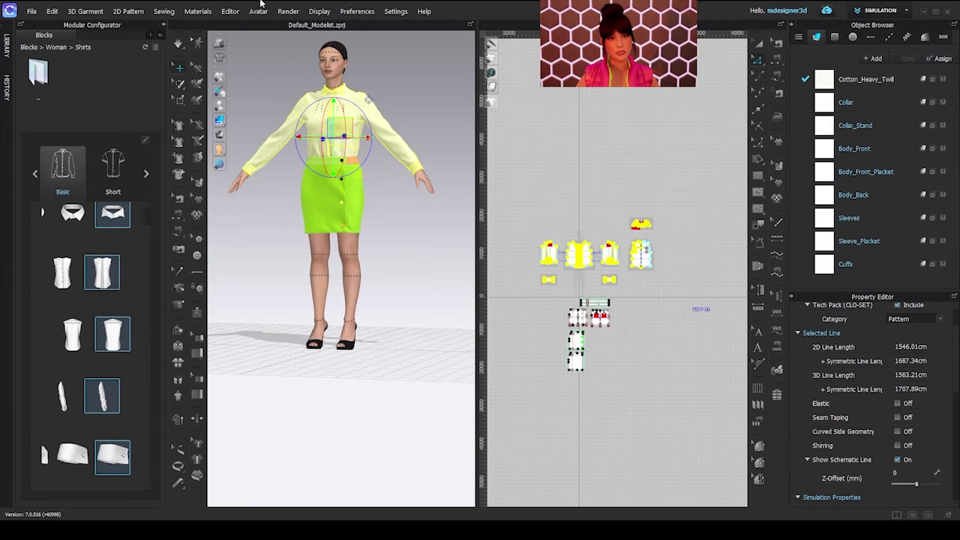
Step: Select all the skirt and waistband patterns and set their simulation layer to 0
{"action": "scroll", "coordinate": [345, 283], "scroll_direction": "up", "scroll_amount": 2}
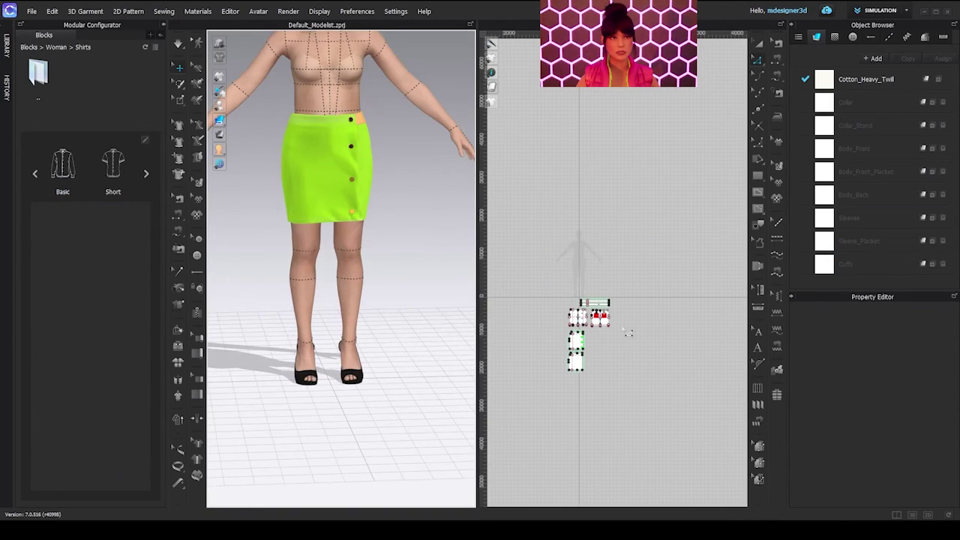
{"action": "left_click_drag", "start_coordinate": [550, 264], "coordinate": [675, 450]}
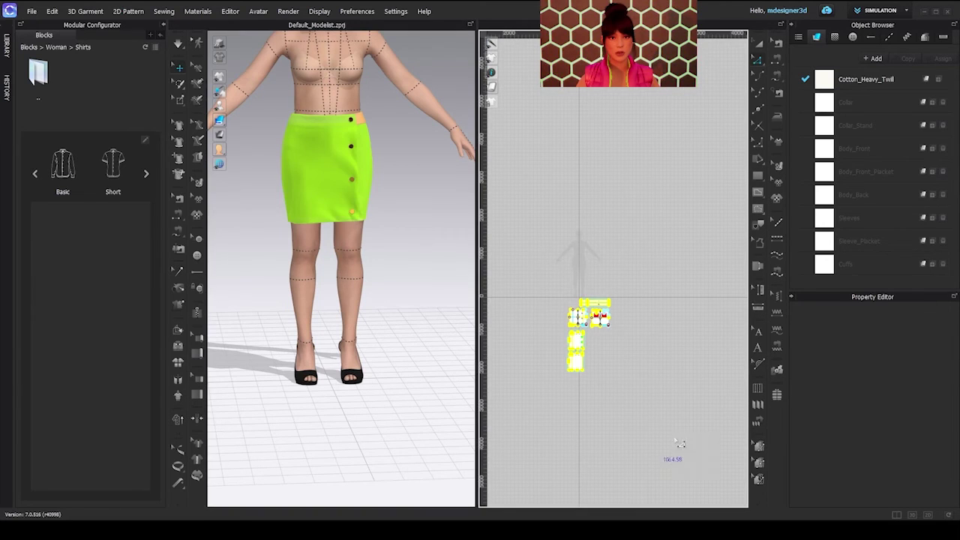
{"action": "left_click", "coordinate": [903, 443]}
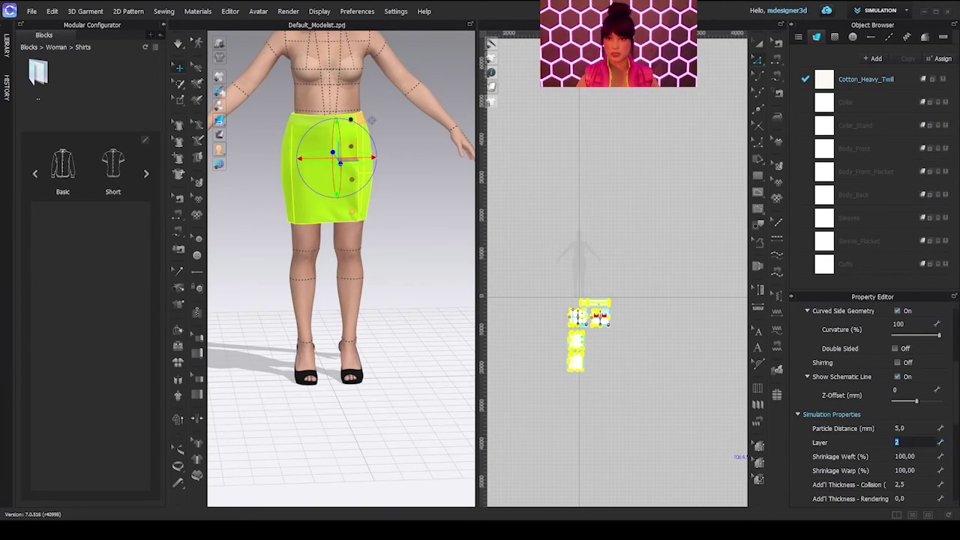
{"action": "key", "text": "Return"}
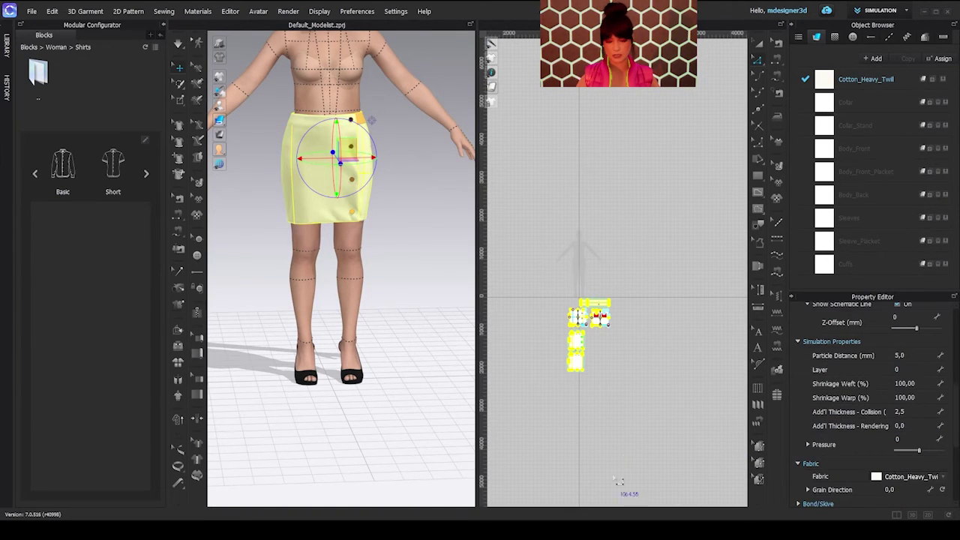
Step: Strip the wrap details by deleting the skirt's buttons, both separate wrap panels and the internal lines inside the front pattern
{"action": "scroll", "coordinate": [323, 412], "scroll_direction": "up", "scroll_amount": 3}
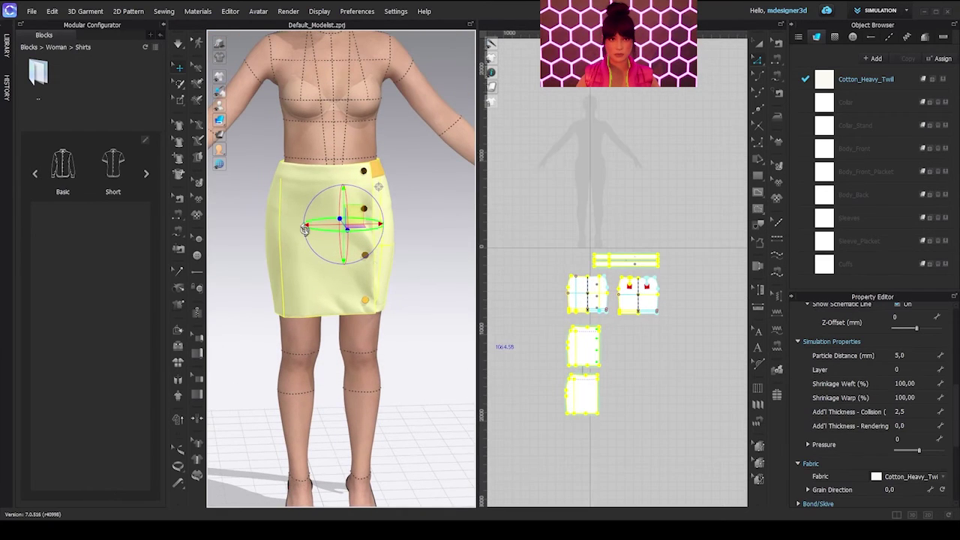
{"action": "left_click", "coordinate": [197, 239]}
{"action": "scroll", "coordinate": [611, 412], "scroll_direction": "up", "scroll_amount": 3}
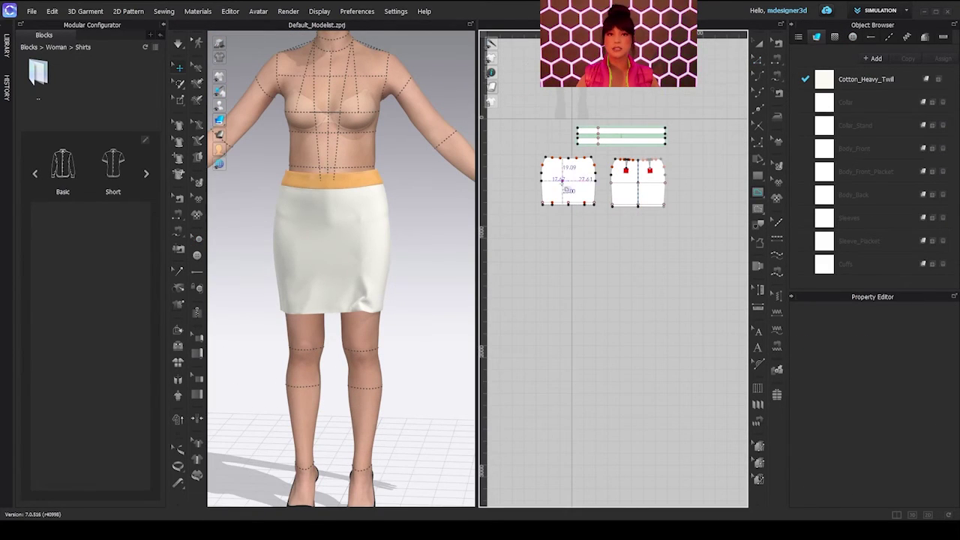
{"action": "left_click", "coordinate": [542, 203]}
Step: Delete the three extra points along the front skirt pattern's hem edge
{"action": "left_click", "coordinate": [758, 43]}
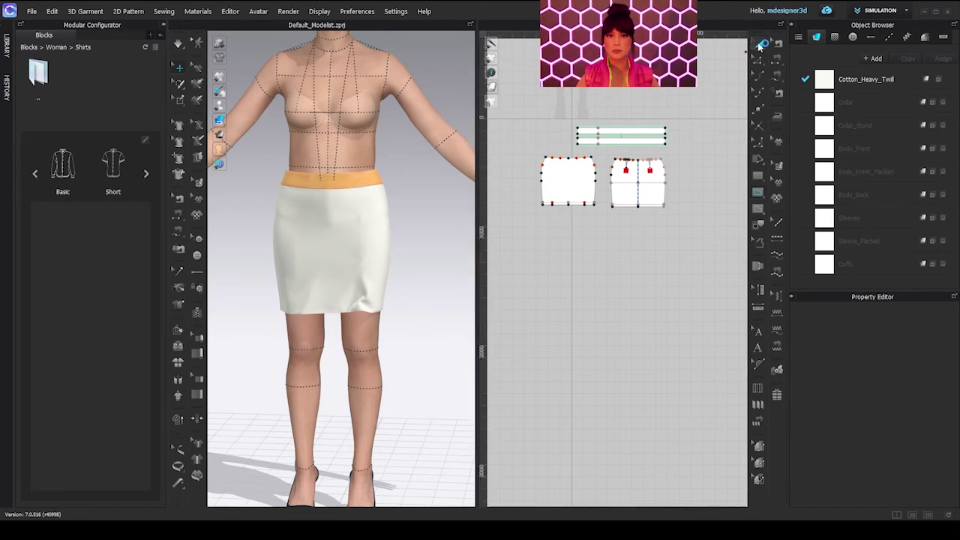
{"action": "left_click", "coordinate": [567, 206]}
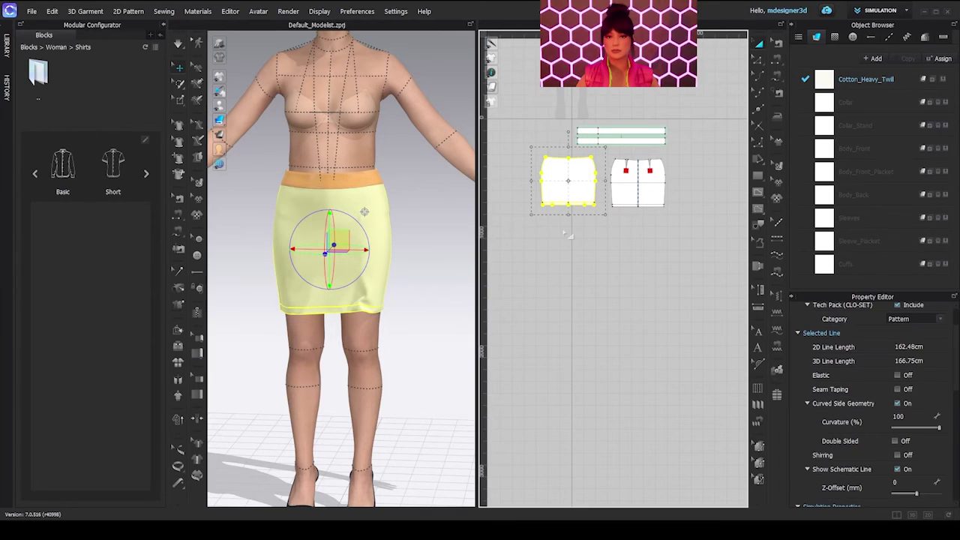
{"action": "scroll", "coordinate": [563, 233], "scroll_direction": "up", "scroll_amount": 5}
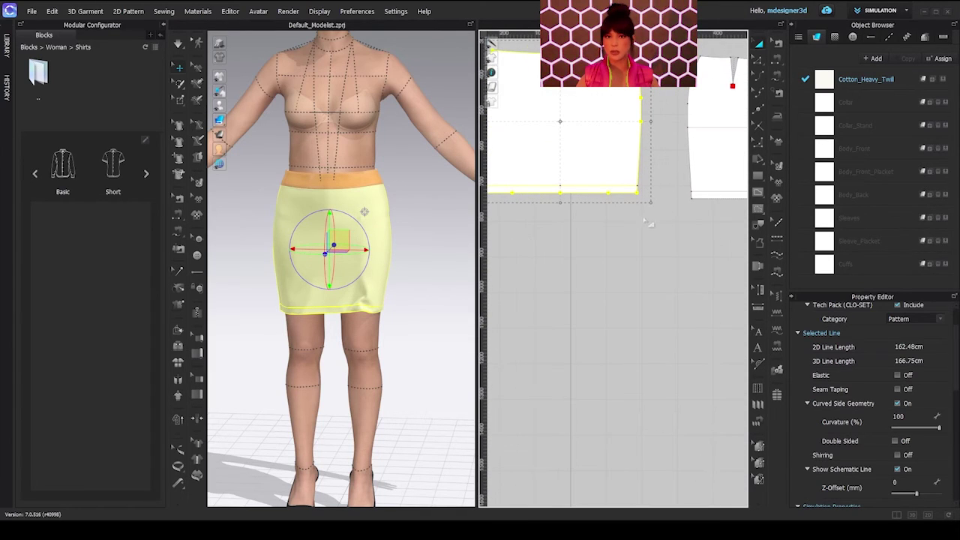
{"action": "left_click", "coordinate": [559, 254]}
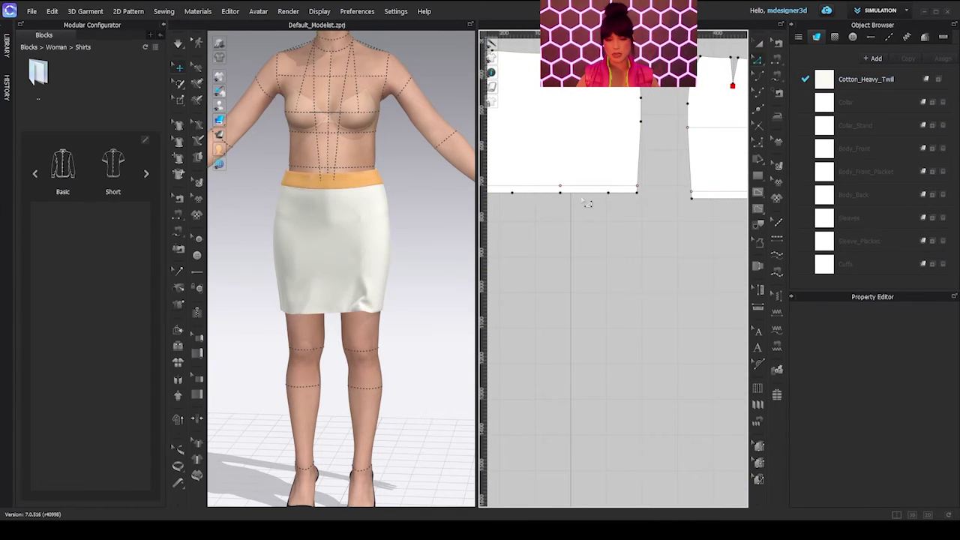
{"action": "left_click", "coordinate": [510, 193]}
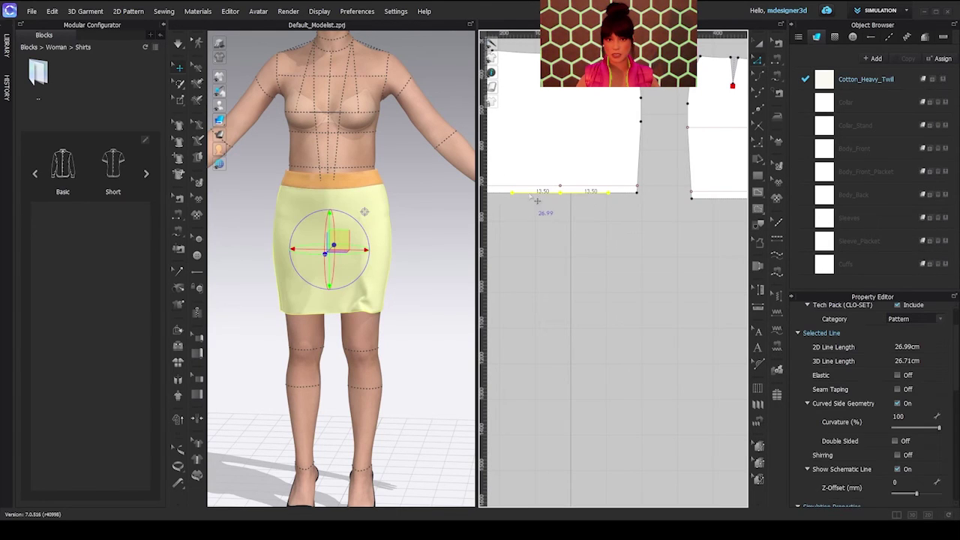
{"action": "left_click", "coordinate": [607, 197]}
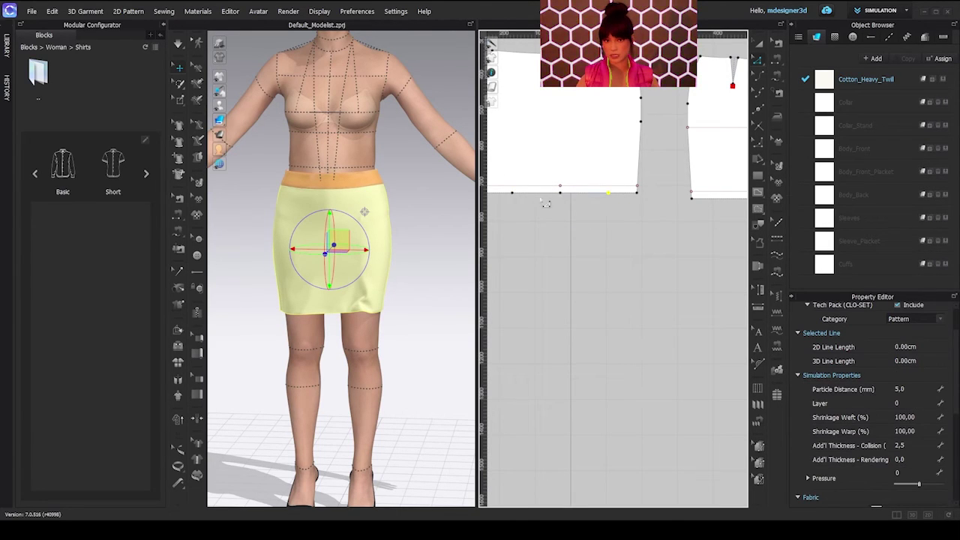
{"action": "left_click", "coordinate": [553, 199]}
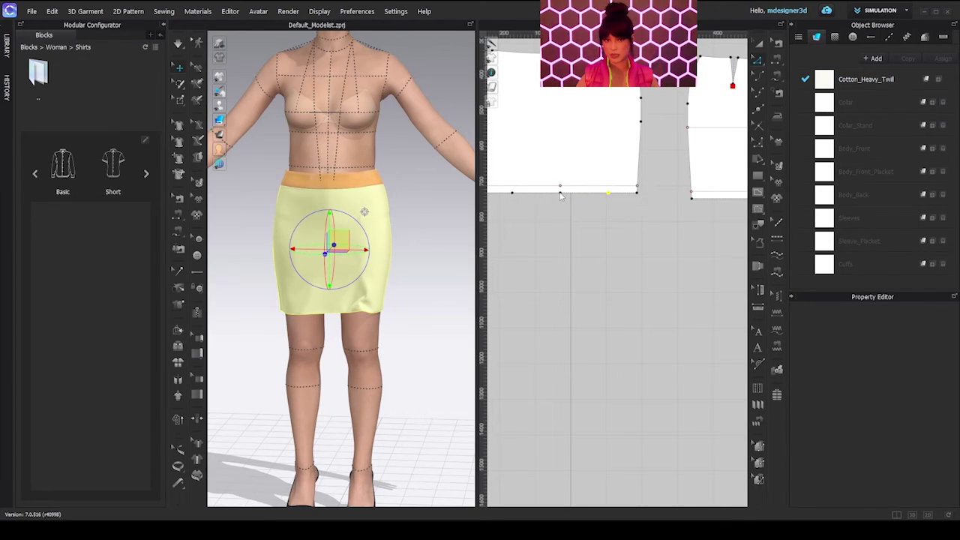
{"action": "key", "text": "Delete"}
{"action": "left_click", "coordinate": [560, 195]}
{"action": "key", "text": "Delete"}
{"action": "left_click", "coordinate": [513, 195]}
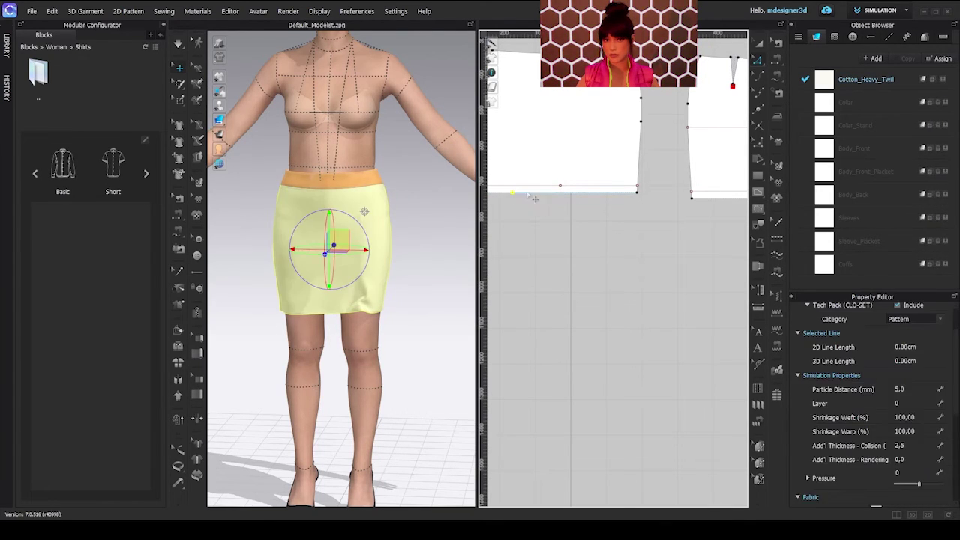
{"action": "key", "text": "Delete"}
Step: Delete the internal lines running parallel to the hem on the front and back skirt patterns
{"action": "left_click", "coordinate": [560, 187]}
{"action": "left_click", "coordinate": [568, 195]}
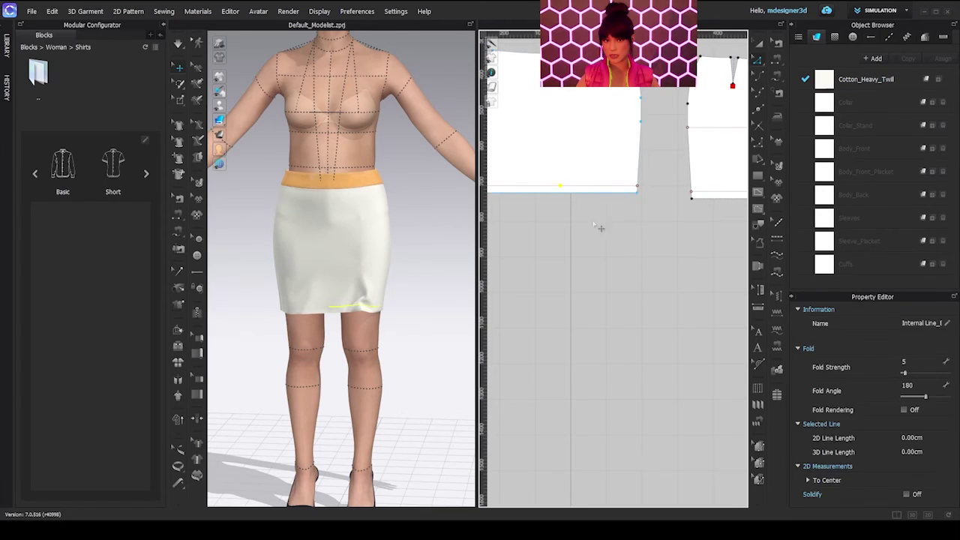
{"action": "left_click", "coordinate": [577, 242]}
{"action": "left_click", "coordinate": [557, 192]}
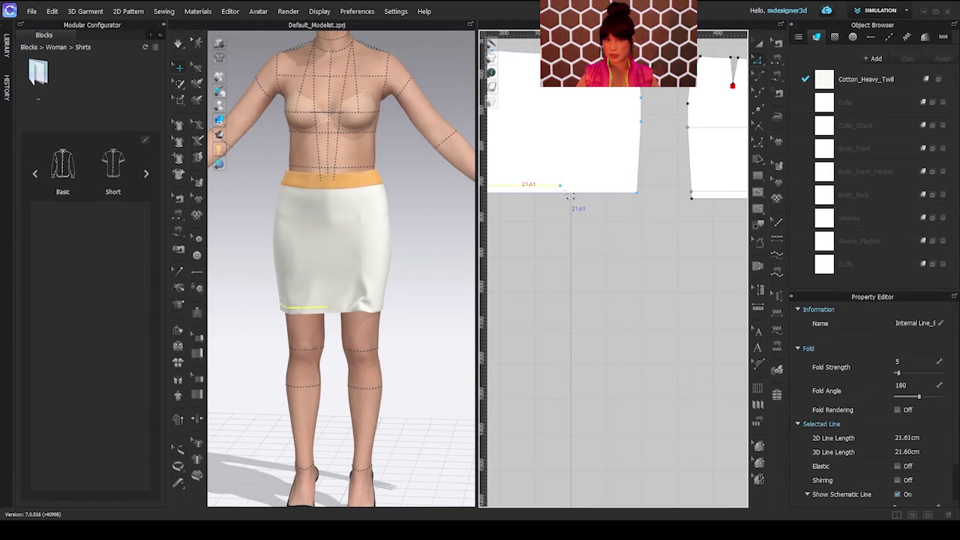
{"action": "key", "text": "Delete"}
{"action": "left_click", "coordinate": [706, 194]}
{"action": "middle_click_drag", "start_coordinate": [726, 230], "coordinate": [602, 223]}
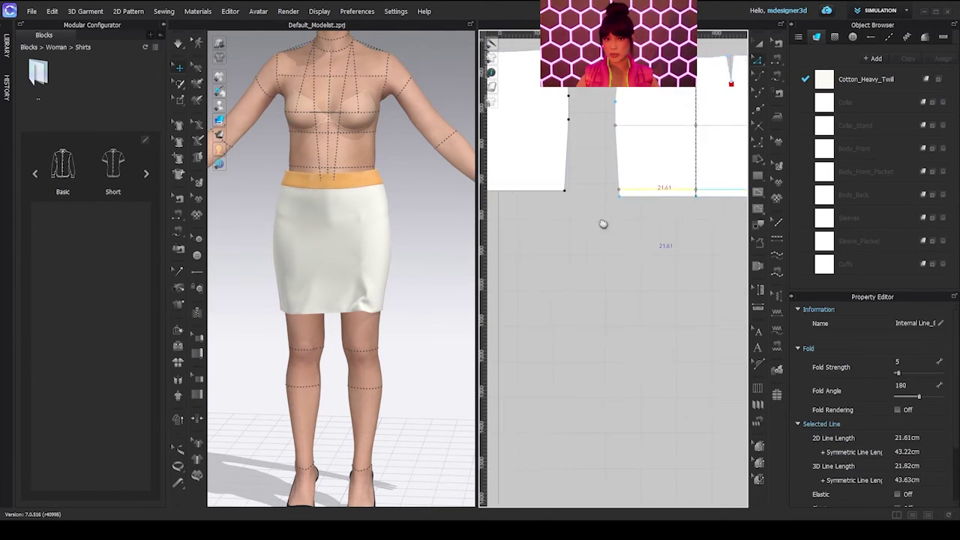
{"action": "left_click", "coordinate": [672, 191]}
Step: Set up an Offset Pattern Outline on the front and back hem lines with a 30 cm distance and Extend side segments
{"action": "scroll", "coordinate": [636, 208], "scroll_direction": "down", "scroll_amount": 3}
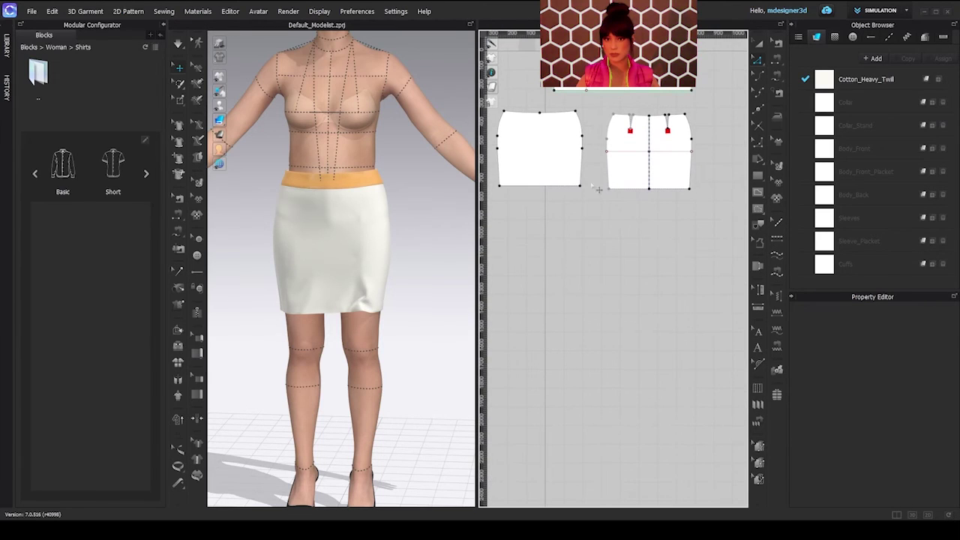
{"action": "left_click", "coordinate": [537, 192]}
{"action": "left_click", "coordinate": [637, 189], "text": "shift"}
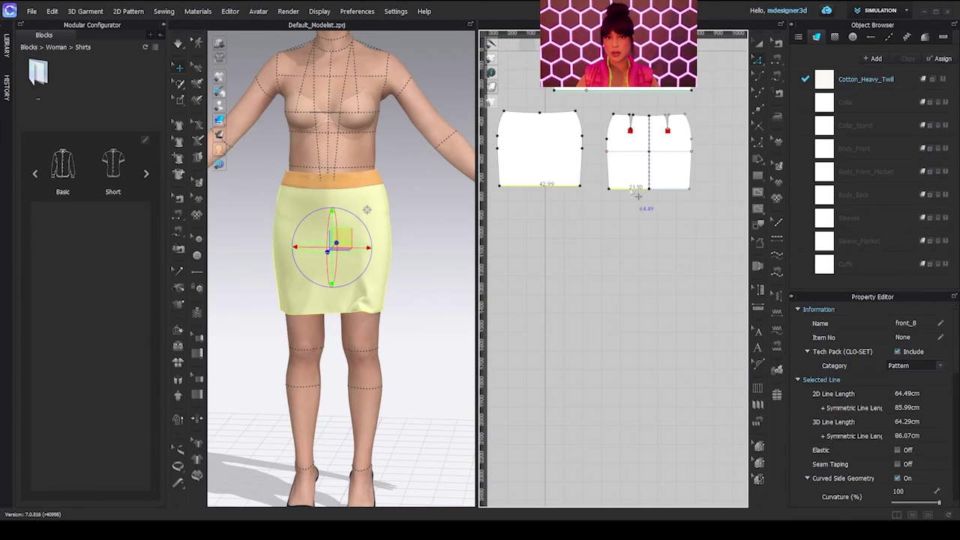
{"action": "right_click", "coordinate": [631, 189]}
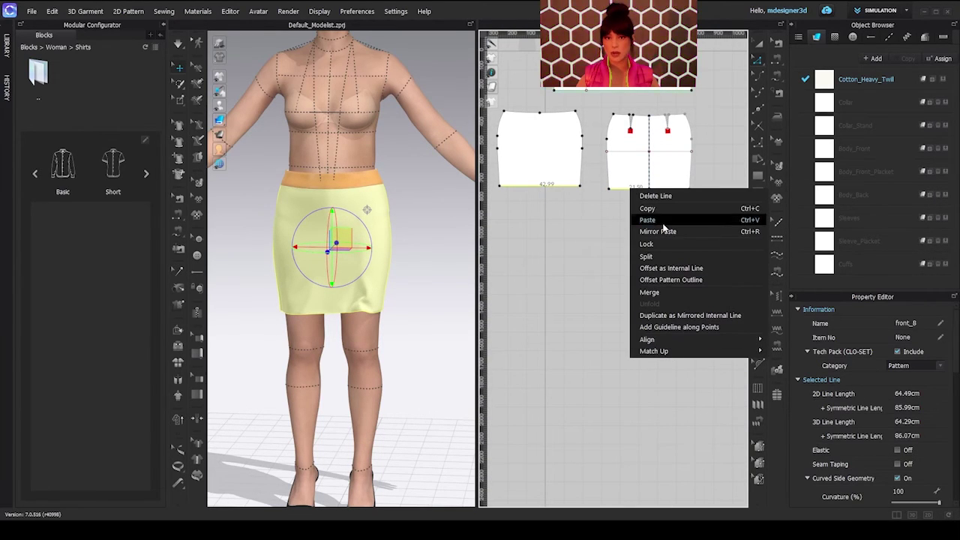
{"action": "left_click", "coordinate": [685, 281]}
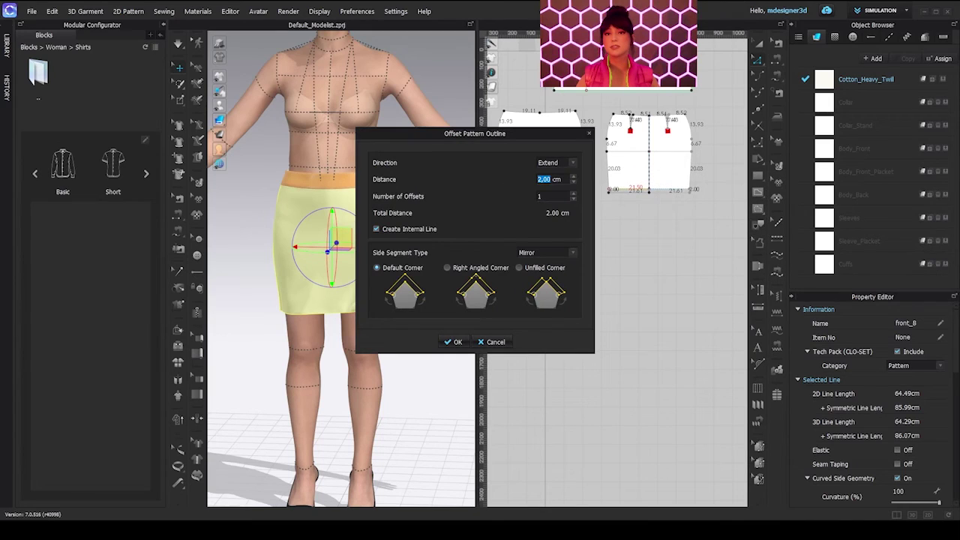
{"action": "left_click", "coordinate": [577, 256]}
{"action": "left_click", "coordinate": [542, 268]}
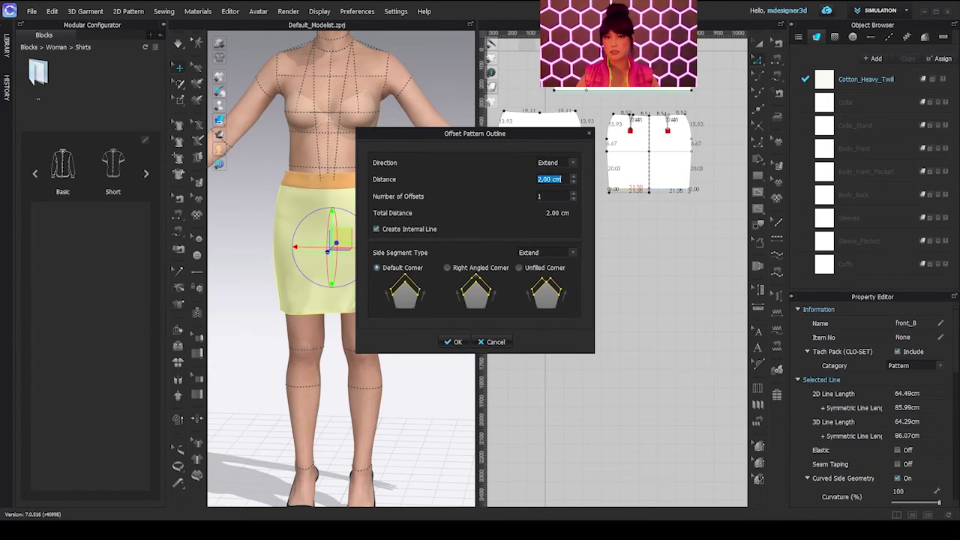
{"action": "type", "text": "1"}
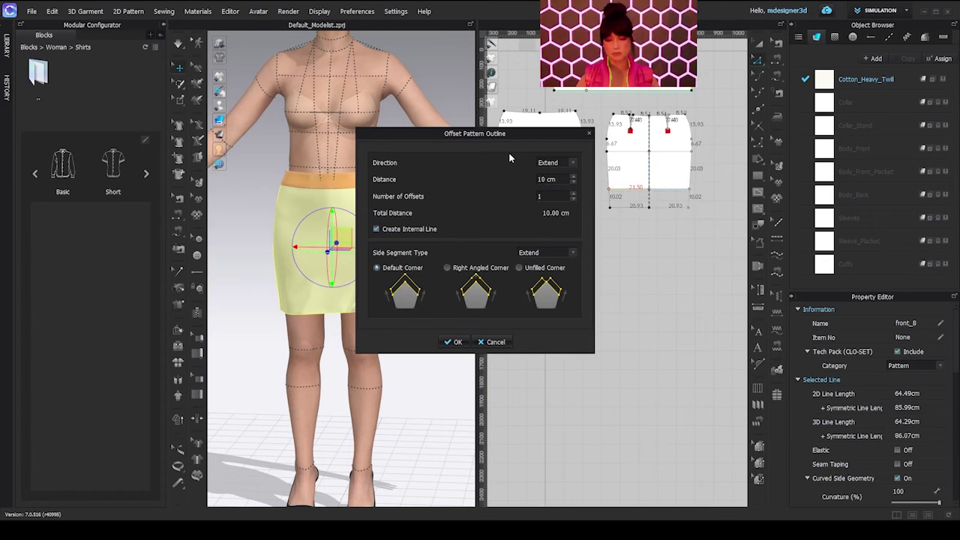
{"action": "type", "text": "2"}
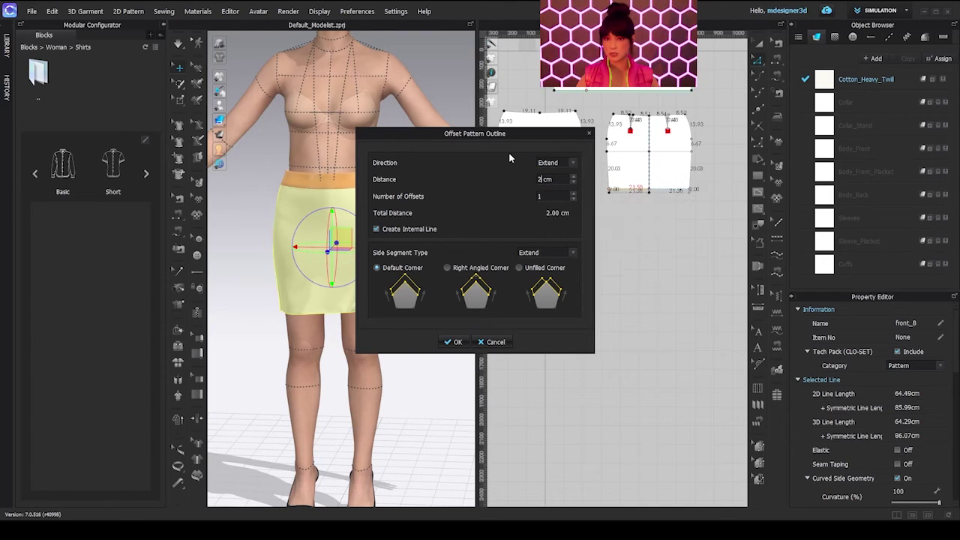
{"action": "key", "text": "BackSpace"}
{"action": "type", "text": "3"}
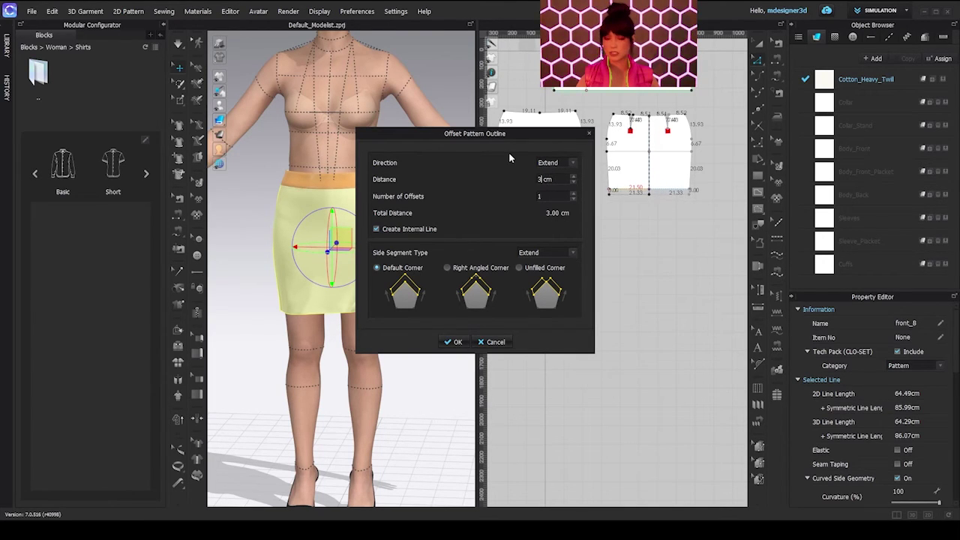
{"action": "type", "text": "0"}
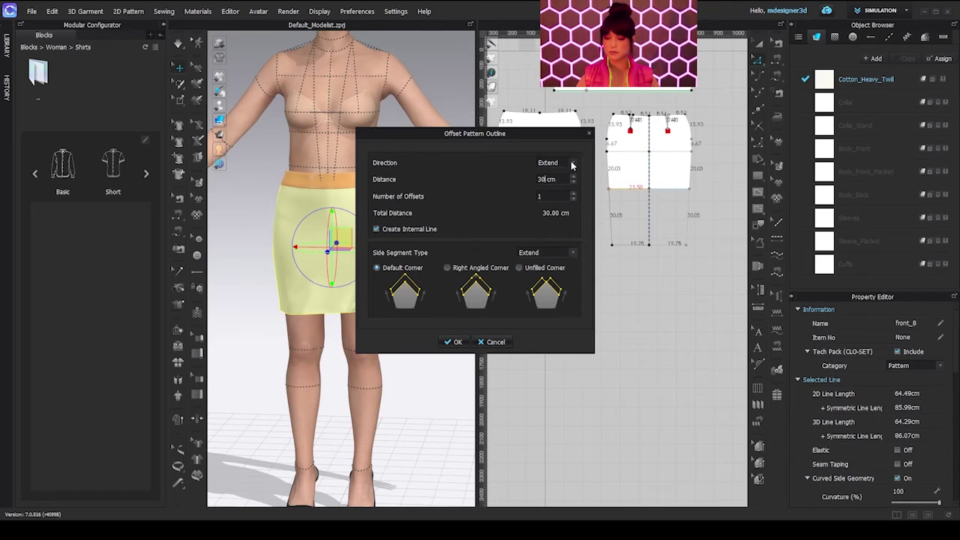
Step: Switch the offset's side segment type to Perpendicular and apply it to lengthen both skirt patterns
{"action": "left_click_drag", "start_coordinate": [529, 133], "coordinate": [357, 117]}
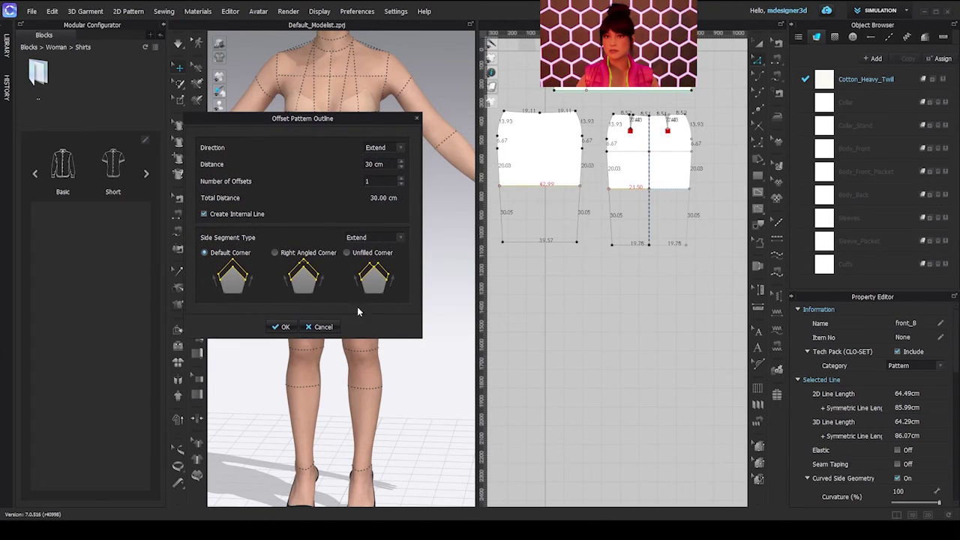
{"action": "left_click", "coordinate": [403, 243]}
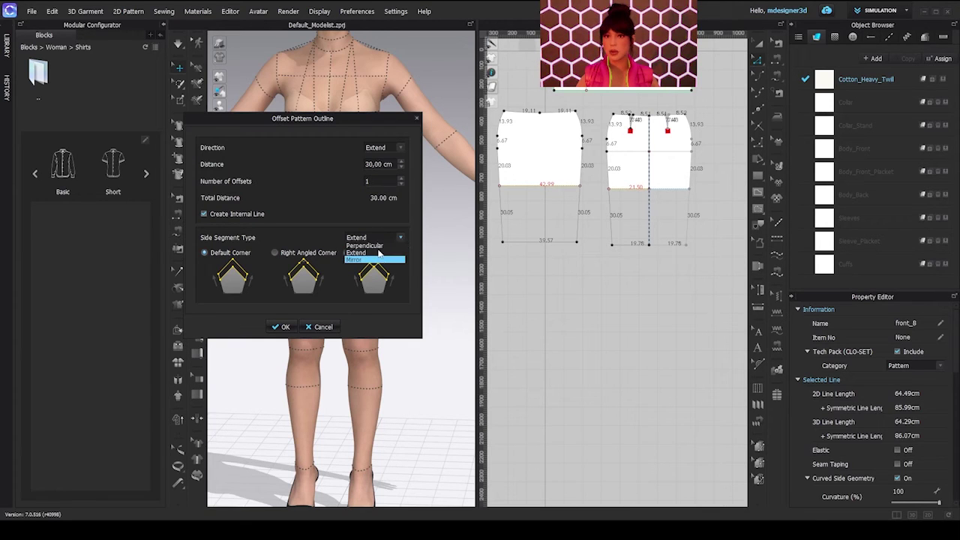
{"action": "left_click", "coordinate": [377, 246]}
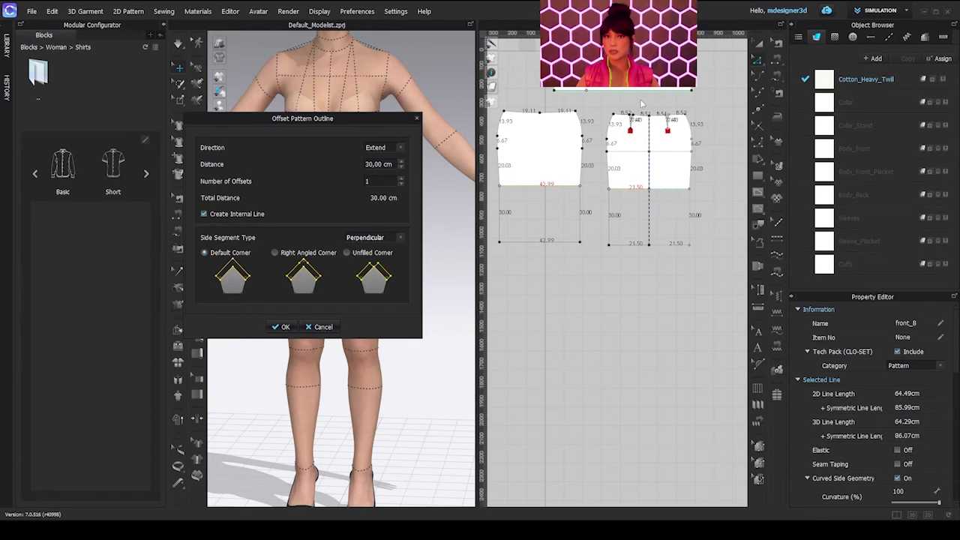
{"action": "left_click", "coordinate": [280, 327]}
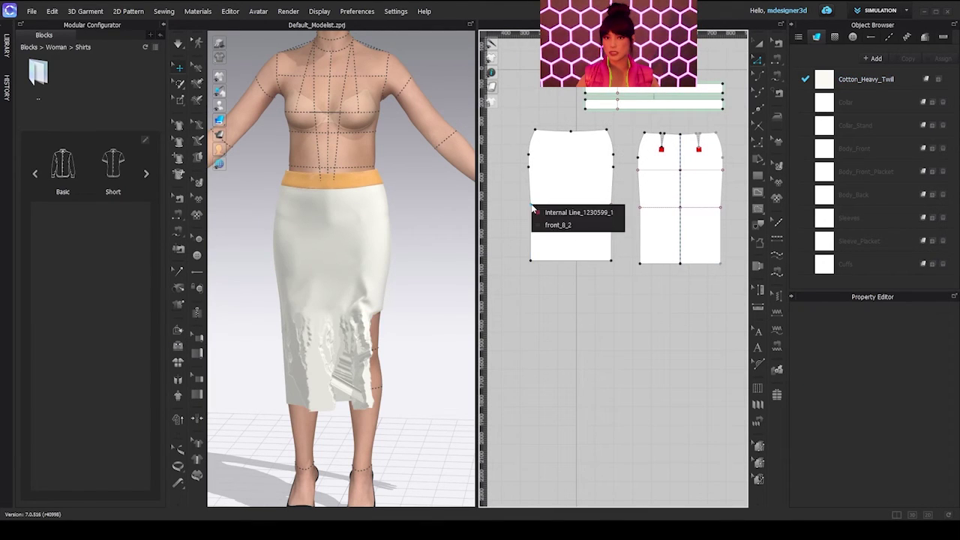
Step: Delete the leftover points at the old hem level on the side edges of the front and back skirt patterns
{"action": "left_click", "coordinate": [538, 221]}
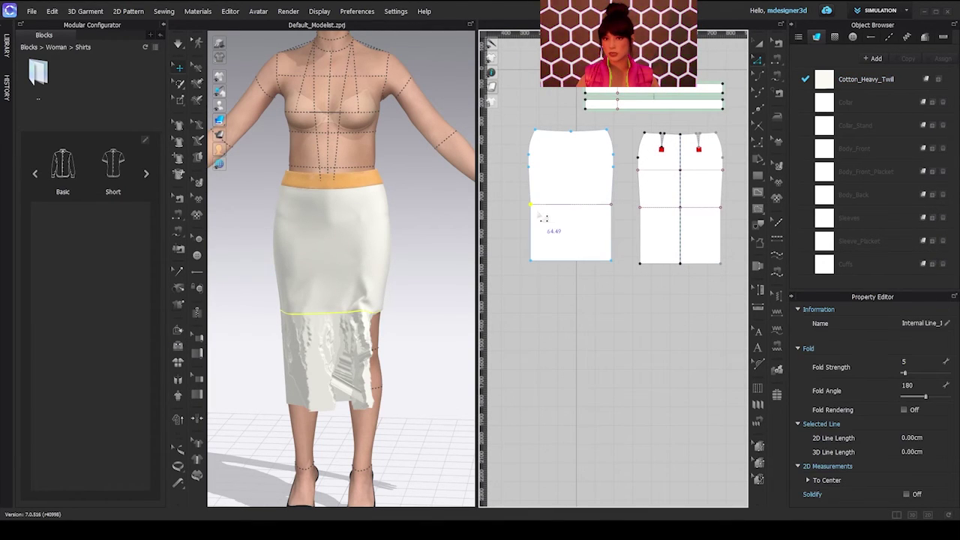
{"action": "key", "text": "Delete"}
{"action": "left_click", "coordinate": [532, 207]}
{"action": "key", "text": "Delete"}
{"action": "left_click", "coordinate": [611, 206]}
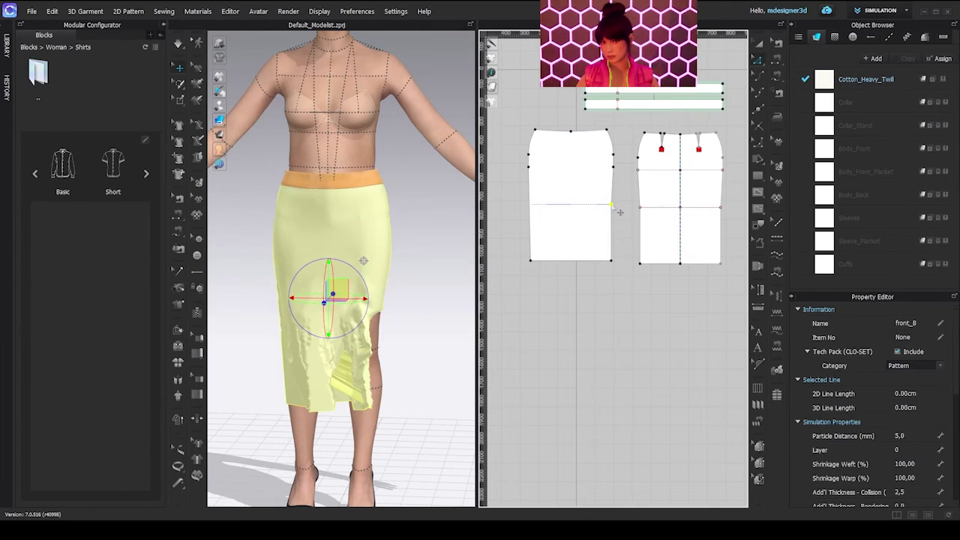
{"action": "key", "text": "Delete"}
{"action": "left_click", "coordinate": [641, 209]}
{"action": "left_click", "coordinate": [645, 213]}
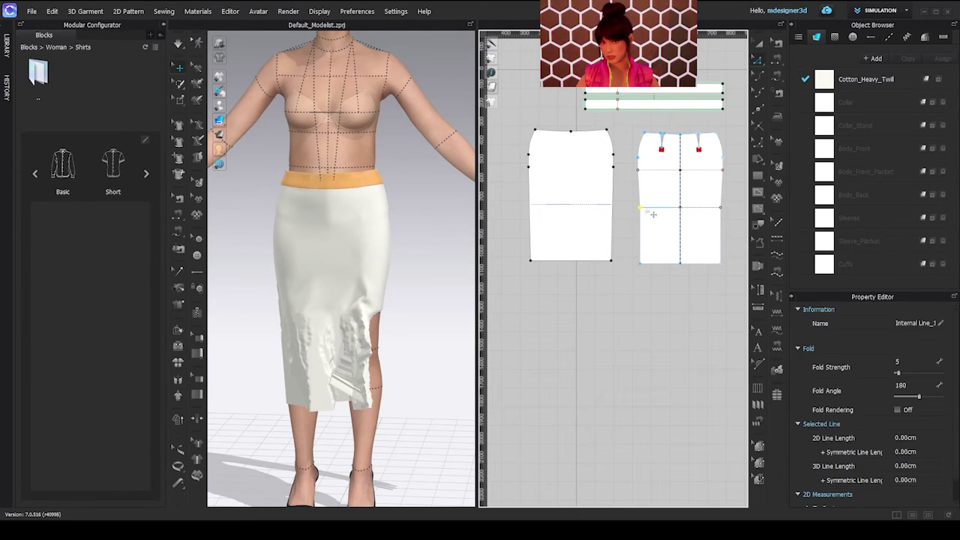
{"action": "key", "text": "Delete"}
{"action": "left_click", "coordinate": [642, 209]}
{"action": "left_click", "coordinate": [639, 234]}
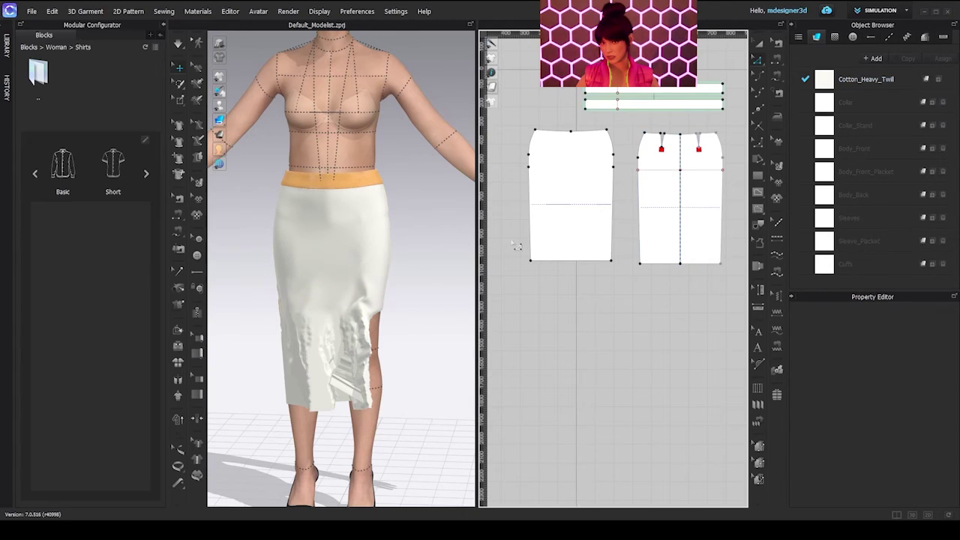
Step: Simulate the lengthened skirt and pull the back pattern's lower corner outward to free the tangled hem
{"action": "middle_click_drag", "start_coordinate": [558, 250], "coordinate": [555, 193]}
{"action": "right_click_drag", "start_coordinate": [433, 343], "coordinate": [397, 343]}
{"action": "key", "text": "b"}
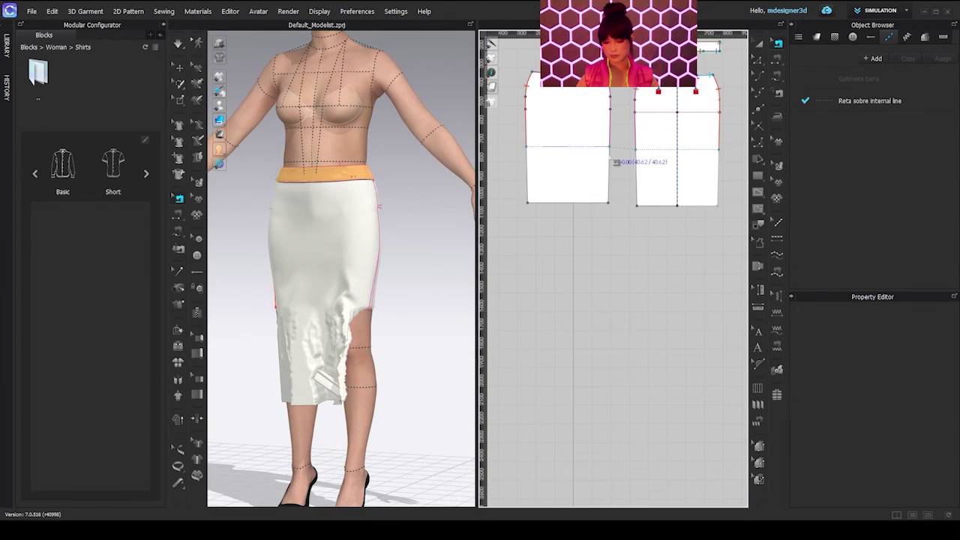
{"action": "key", "text": "space"}
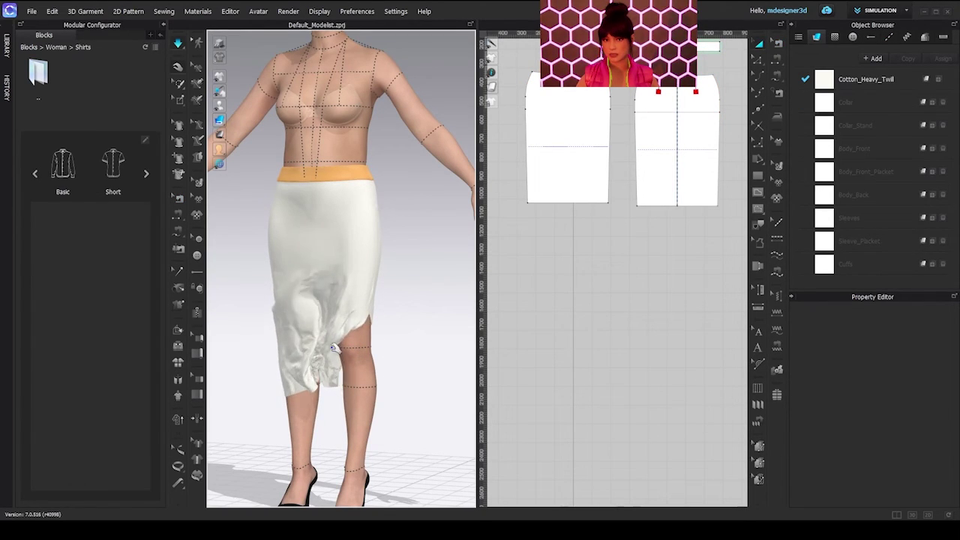
{"action": "right_click_drag", "start_coordinate": [397, 368], "coordinate": [282, 381]}
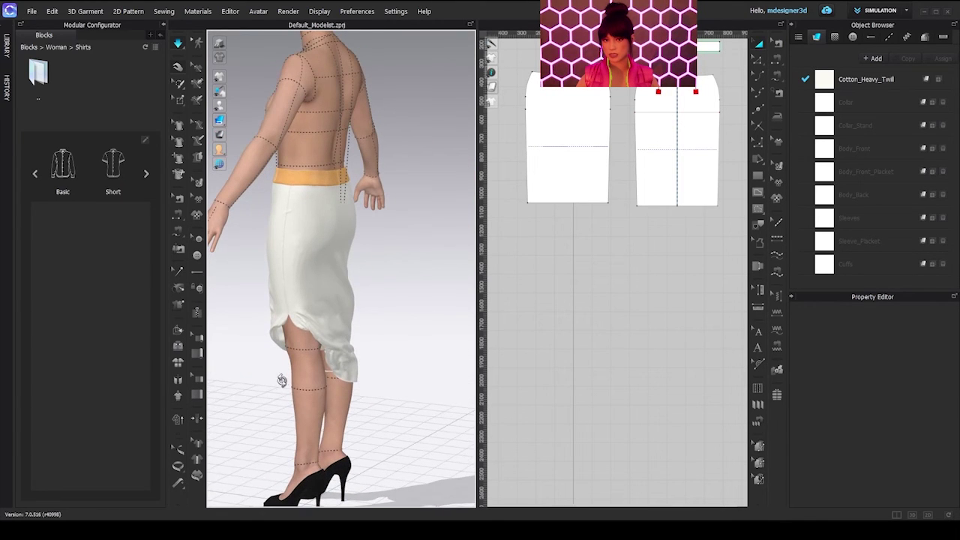
{"action": "right_click_drag", "start_coordinate": [353, 377], "coordinate": [388, 379]}
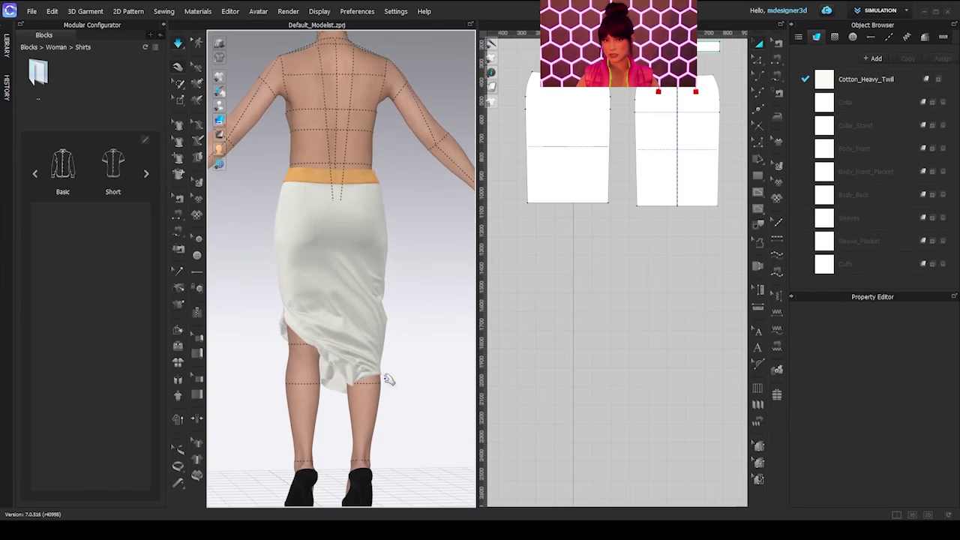
{"action": "left_click", "coordinate": [383, 373]}
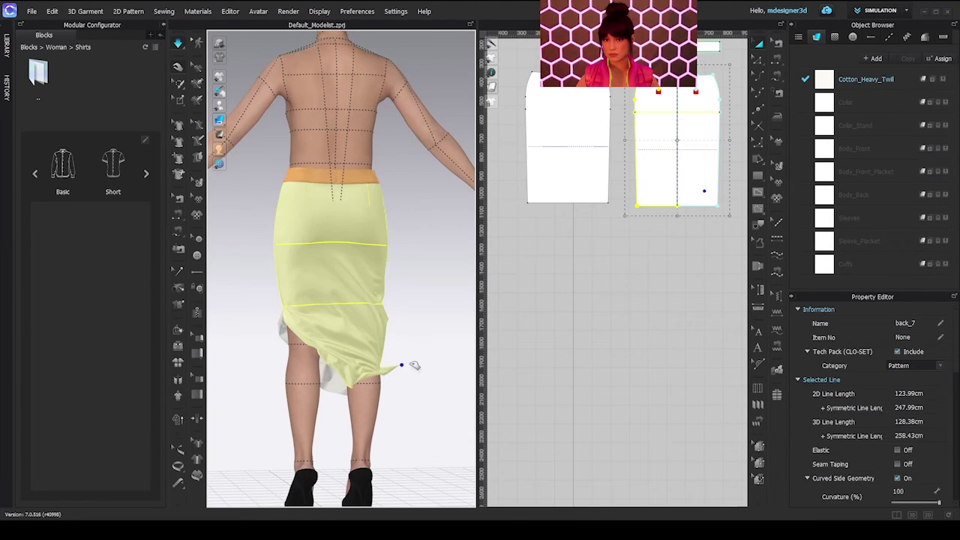
{"action": "left_click_drag", "start_coordinate": [454, 357], "coordinate": [518, 335]}
Step: Set the particle distance of the front and back skirt patterns to 20 mm
{"action": "key", "text": "b"}
{"action": "scroll", "coordinate": [690, 242], "scroll_direction": "down", "scroll_amount": 5}
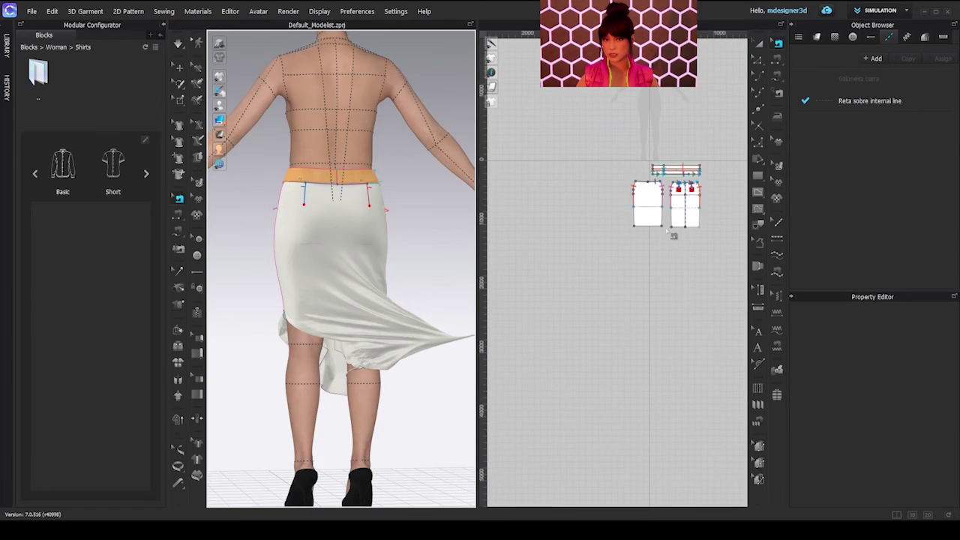
{"action": "key", "text": "a"}
{"action": "left_click", "coordinate": [649, 199]}
{"action": "left_click", "coordinate": [678, 209], "text": "shift"}
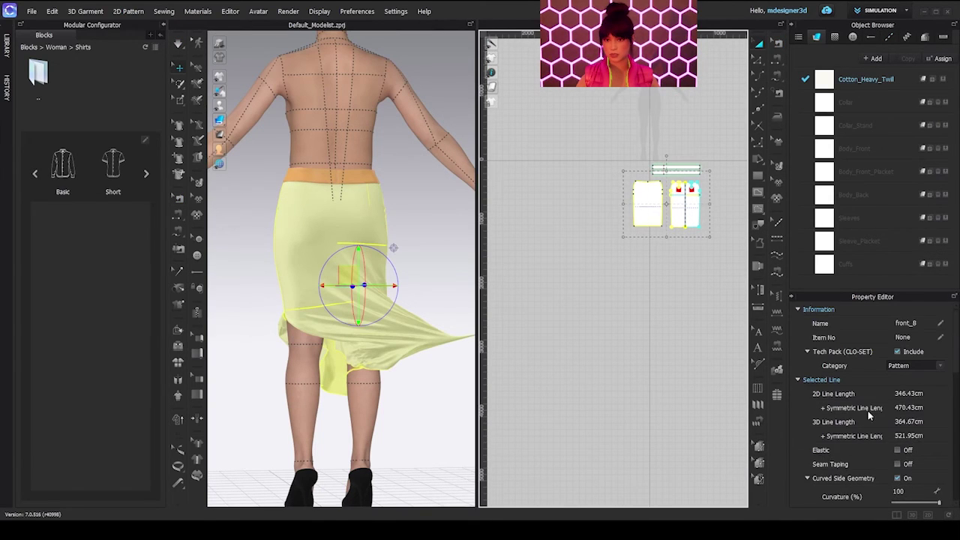
{"action": "scroll", "coordinate": [915, 450], "scroll_direction": "down", "scroll_amount": 4}
{"action": "type", "text": "20"}
{"action": "key", "text": "Return"}
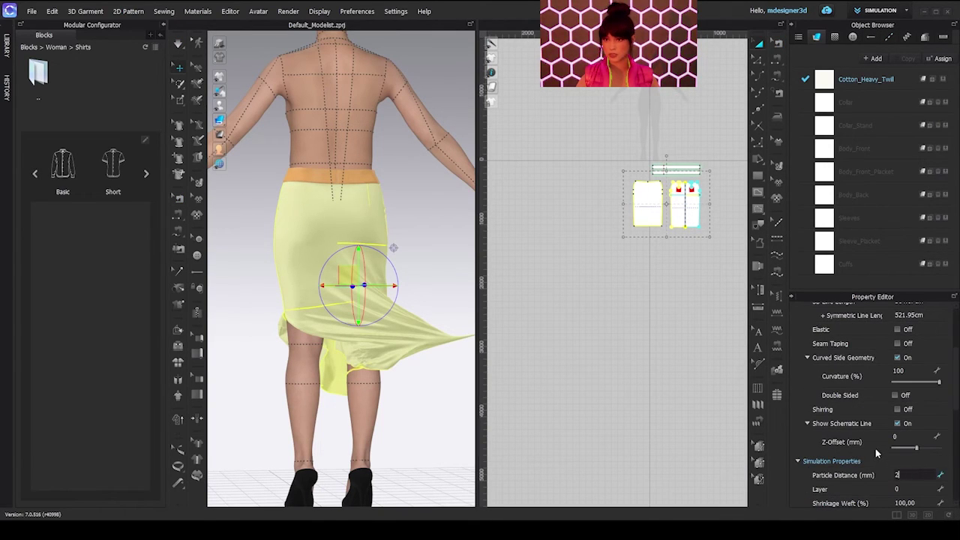
{"action": "scroll", "coordinate": [874, 447], "scroll_direction": "down", "scroll_amount": 4}
Step: Run the simulation on the lengthened skirt and view its drape from the front and side
{"action": "right_click_drag", "start_coordinate": [353, 409], "coordinate": [524, 416]}
{"action": "scroll", "coordinate": [301, 376], "scroll_direction": "down", "scroll_amount": 3}
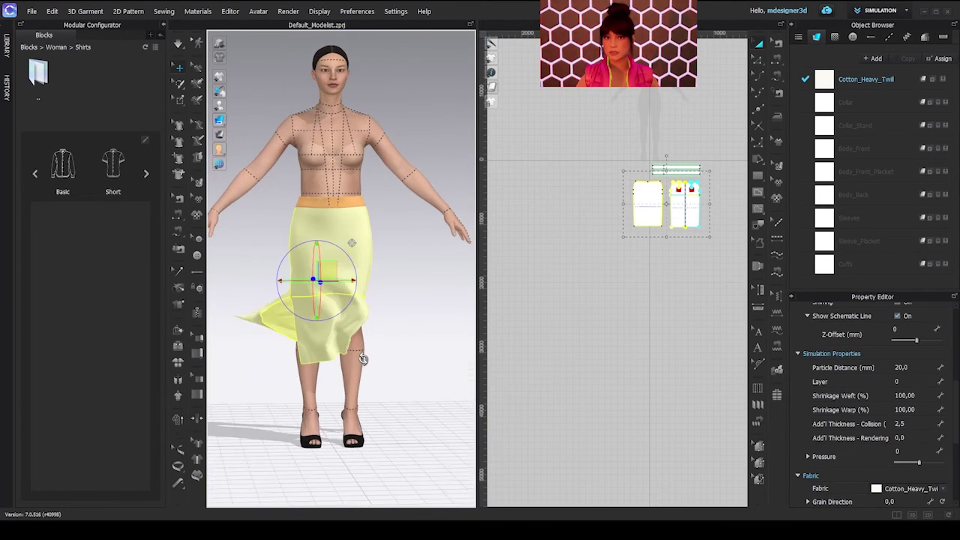
{"action": "key", "text": "space"}
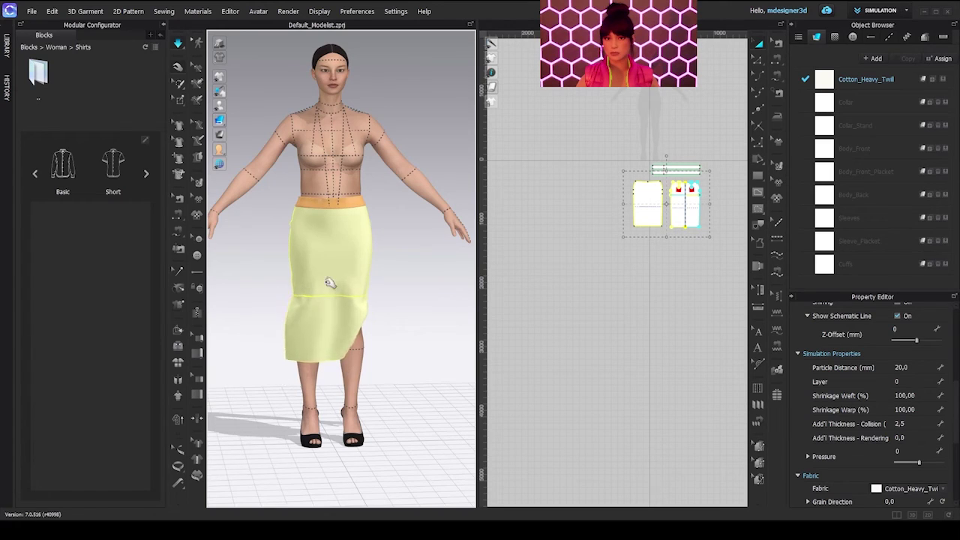
{"action": "right_click_drag", "start_coordinate": [327, 283], "coordinate": [435, 327]}
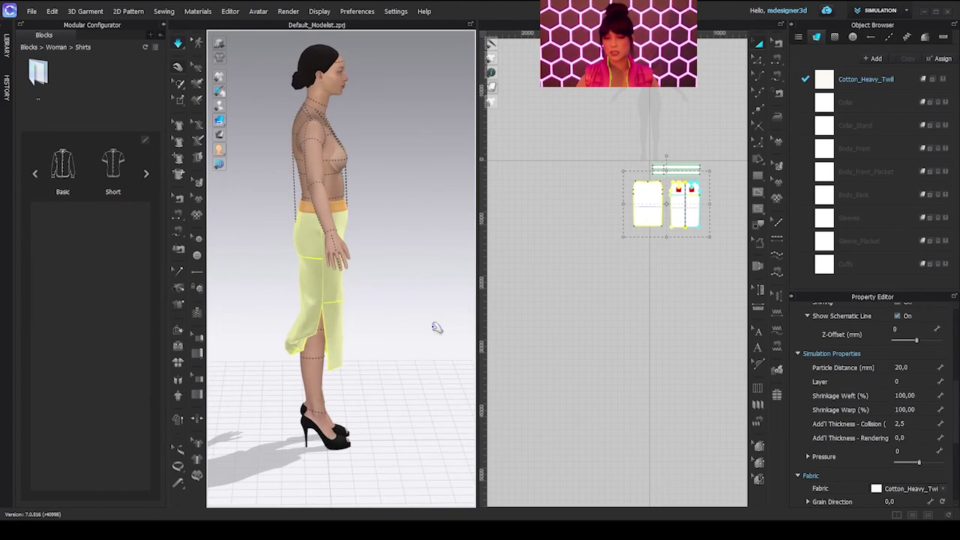
Step: Stop the simulation and move the back pattern backward and the front pattern forward, away from the avatar's body
{"action": "key", "text": "space"}
{"action": "left_click", "coordinate": [311, 282]}
{"action": "left_click", "coordinate": [385, 292]}
{"action": "left_click", "coordinate": [299, 277]}
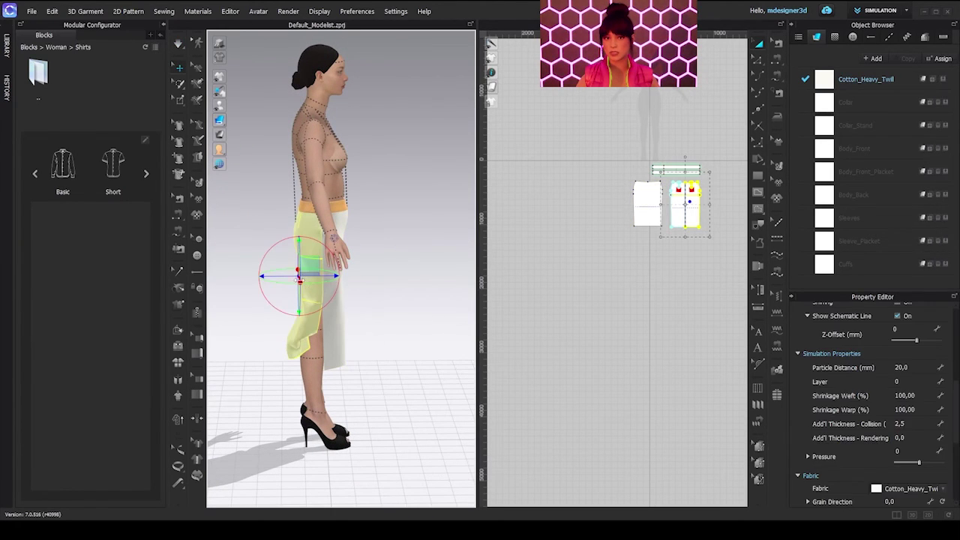
{"action": "mouse_move", "coordinate": [284, 279]}
{"action": "left_mouse_down"}
{"action": "mouse_move", "coordinate": [243, 280]}
{"action": "mouse_move", "coordinate": [297, 277]}
{"action": "left_mouse_up"}
{"action": "right_click_drag", "start_coordinate": [362, 290], "coordinate": [331, 298]}
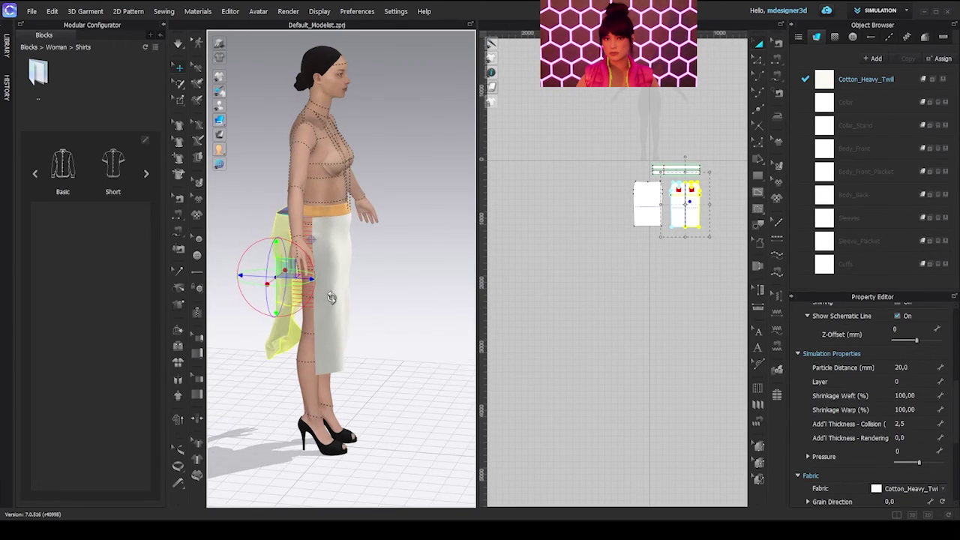
{"action": "left_click", "coordinate": [332, 297]}
{"action": "right_click_drag", "start_coordinate": [397, 309], "coordinate": [380, 340]}
{"action": "left_click_drag", "start_coordinate": [364, 303], "coordinate": [370, 303]}
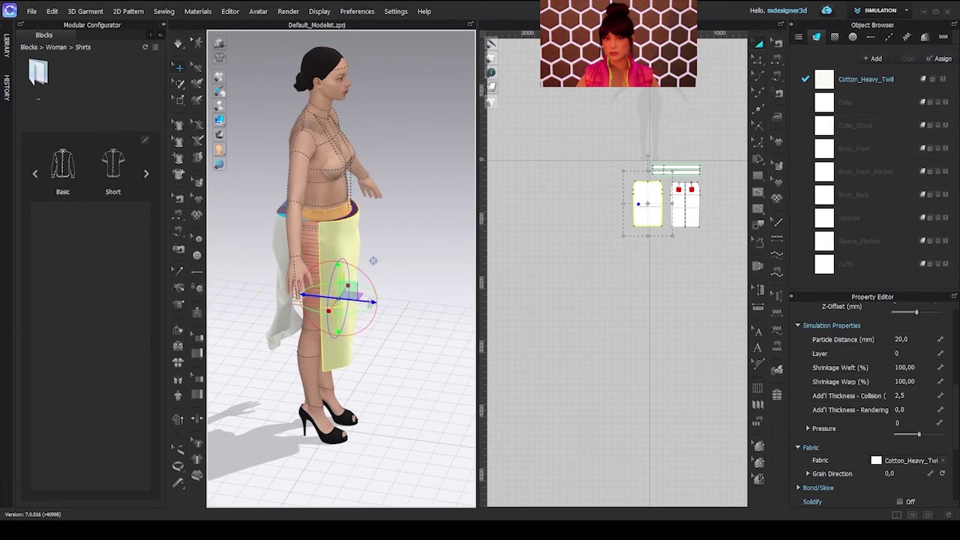
Step: Simulate the skirt again and pull the front and back hem corners at the side opening outward
{"action": "key", "text": "space"}
{"action": "right_click_drag", "start_coordinate": [392, 364], "coordinate": [243, 365]}
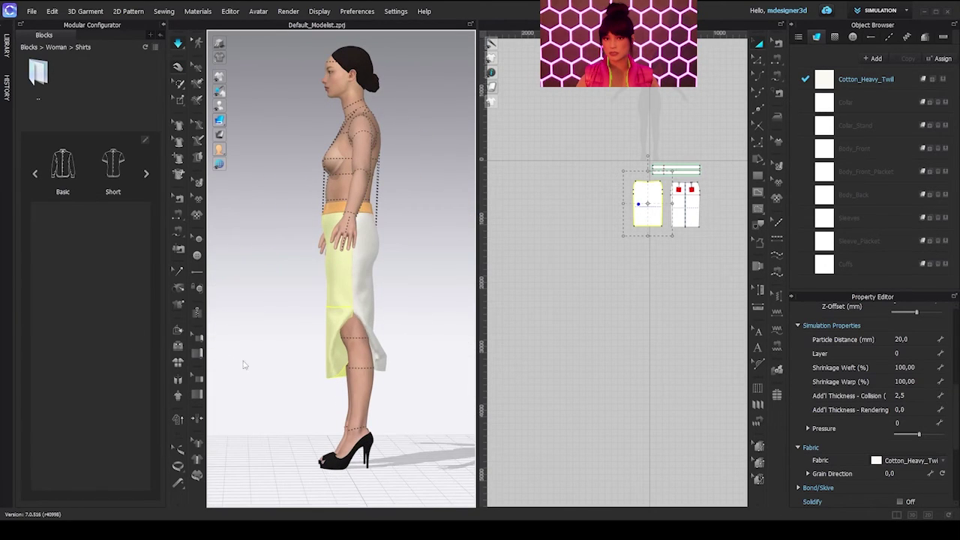
{"action": "left_click", "coordinate": [384, 364]}
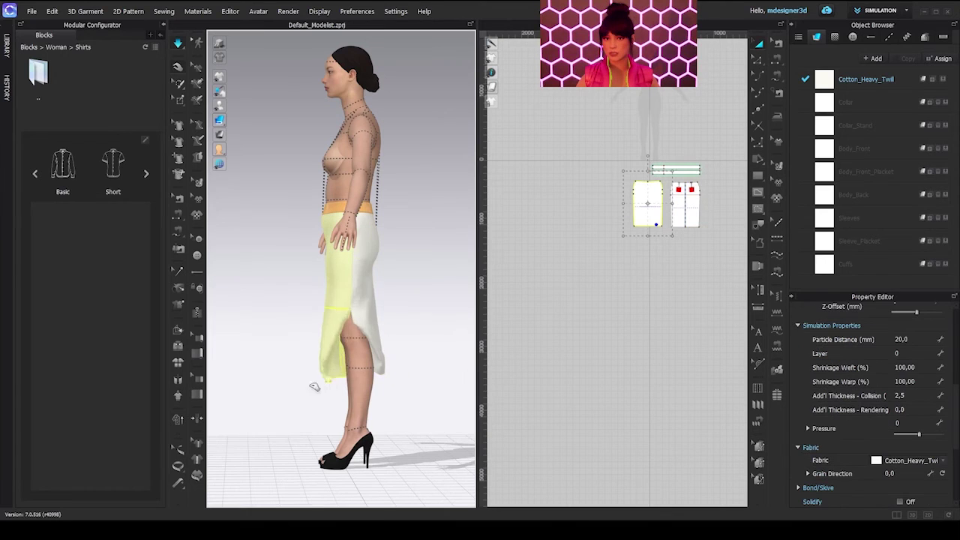
{"action": "left_click_drag", "start_coordinate": [390, 365], "coordinate": [447, 362]}
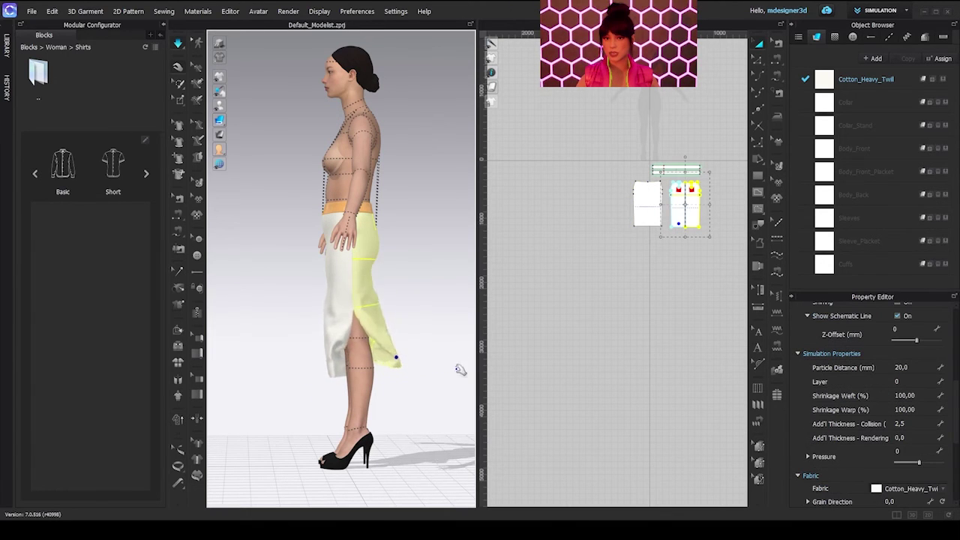
{"action": "right_click_drag", "start_coordinate": [382, 388], "coordinate": [533, 403]}
{"action": "middle_click_drag", "start_coordinate": [416, 339], "coordinate": [334, 338]}
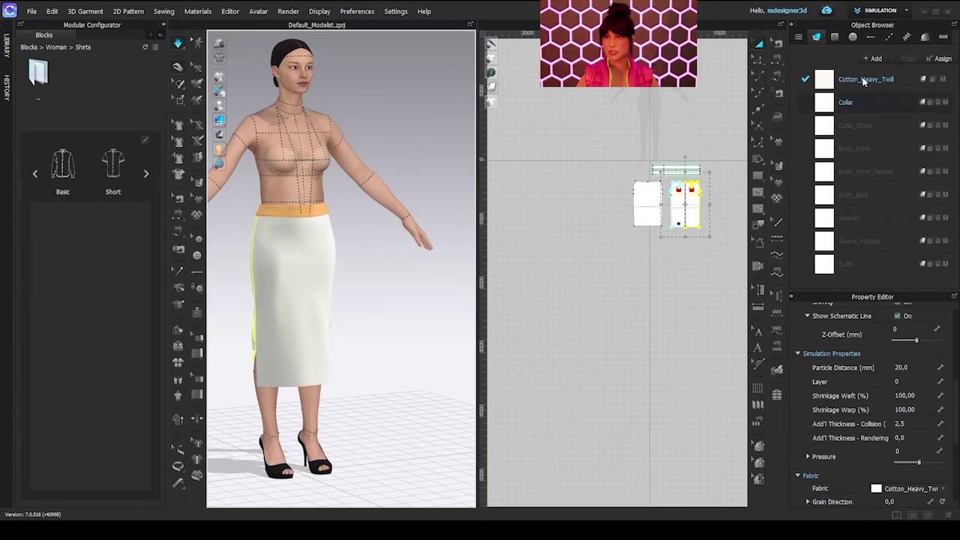
Step: Replace the Cotton_Heavy_Twill fabric with Nylon_Featherweight from the fabric library
{"action": "scroll", "coordinate": [863, 437], "scroll_direction": "down", "scroll_amount": 2}
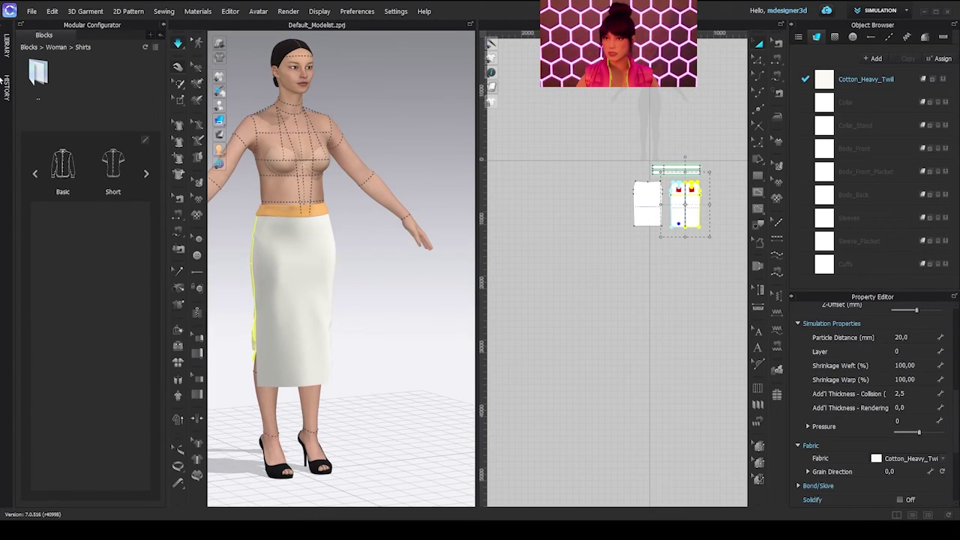
{"action": "left_click", "coordinate": [163, 28]}
{"action": "left_click", "coordinate": [9, 50]}
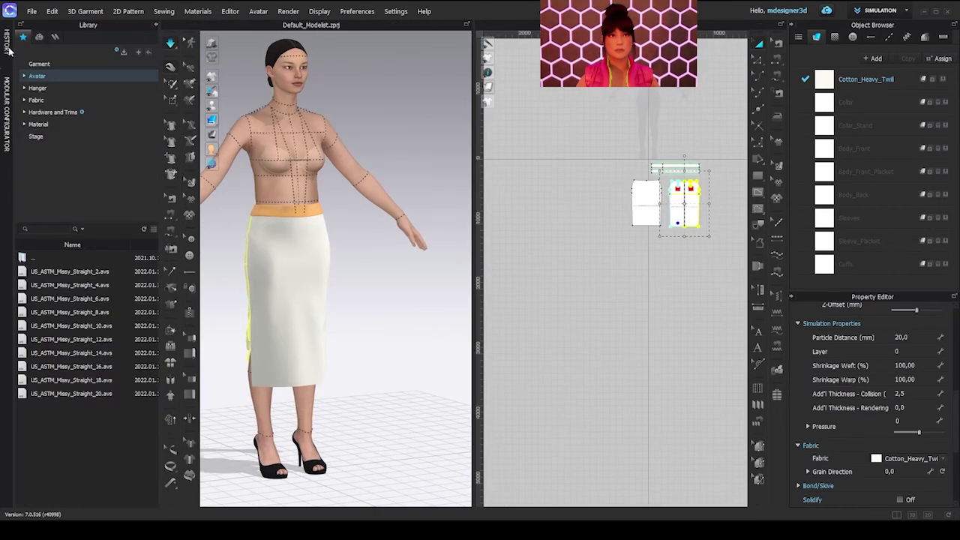
{"action": "left_click", "coordinate": [36, 100]}
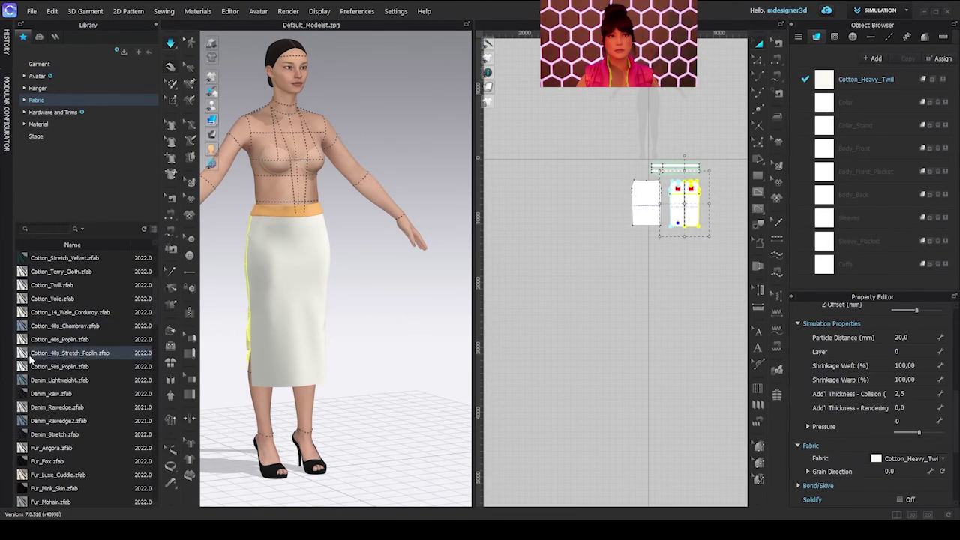
{"action": "scroll", "coordinate": [75, 403], "scroll_direction": "down", "scroll_amount": 5}
{"action": "scroll", "coordinate": [93, 465], "scroll_direction": "down", "scroll_amount": 1}
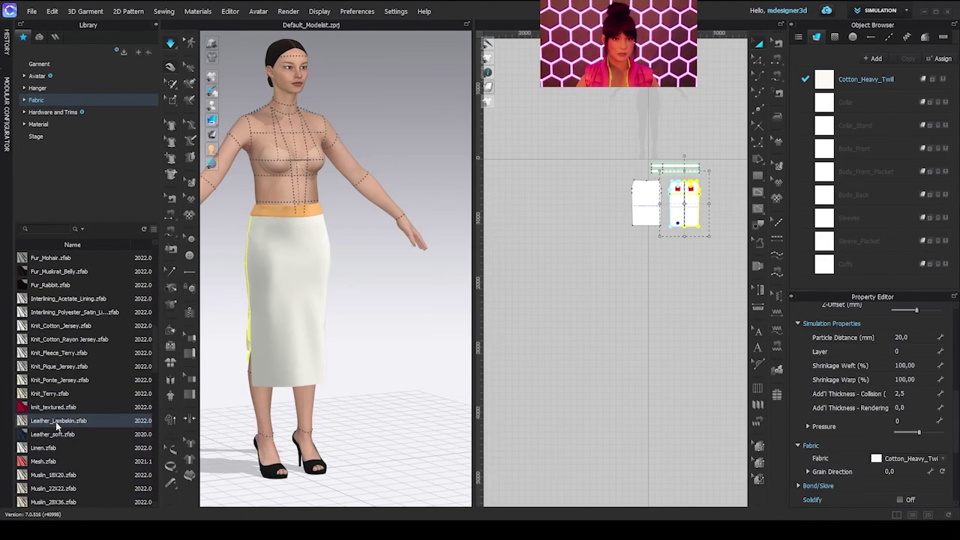
{"action": "scroll", "coordinate": [57, 454], "scroll_direction": "down", "scroll_amount": 2}
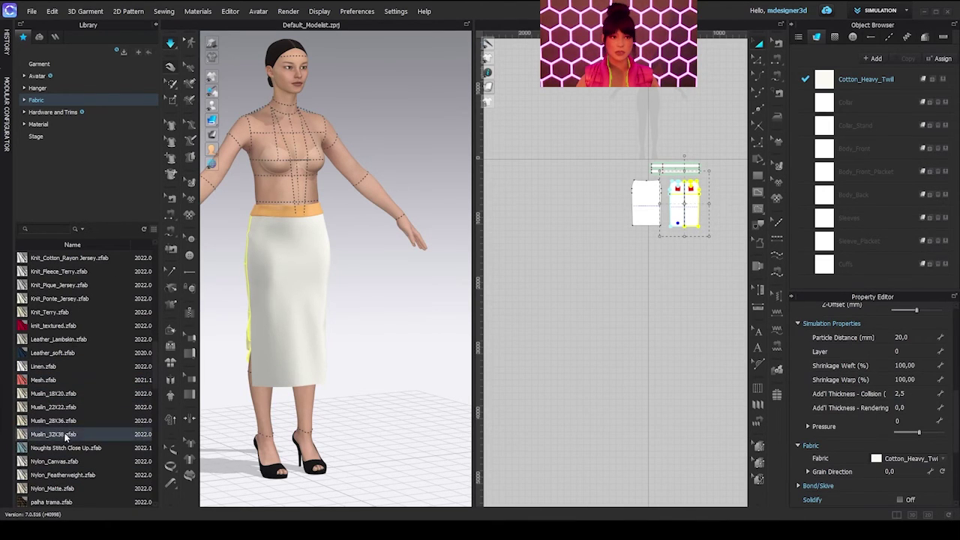
{"action": "scroll", "coordinate": [95, 489], "scroll_direction": "down", "scroll_amount": 1}
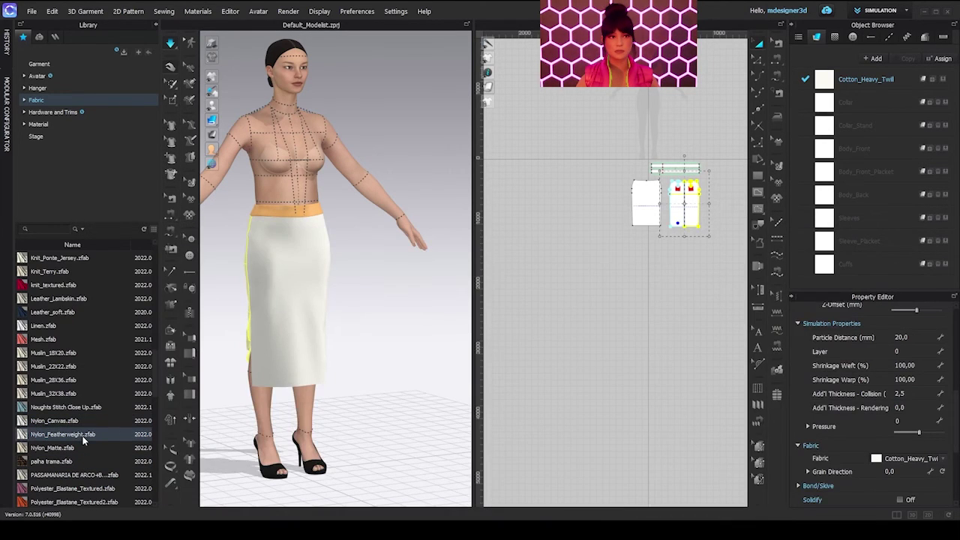
{"action": "mouse_move", "coordinate": [83, 440]}
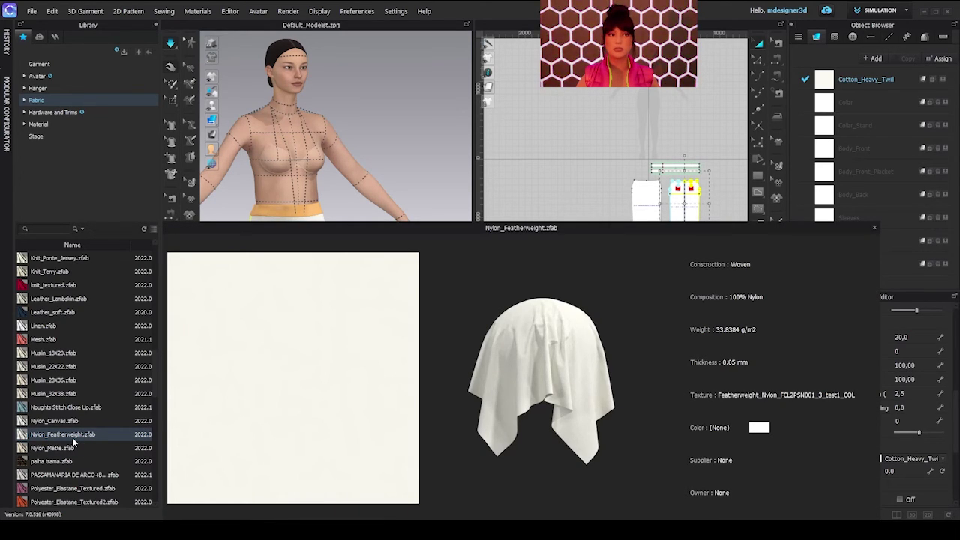
{"action": "left_click_drag", "start_coordinate": [72, 439], "coordinate": [881, 84]}
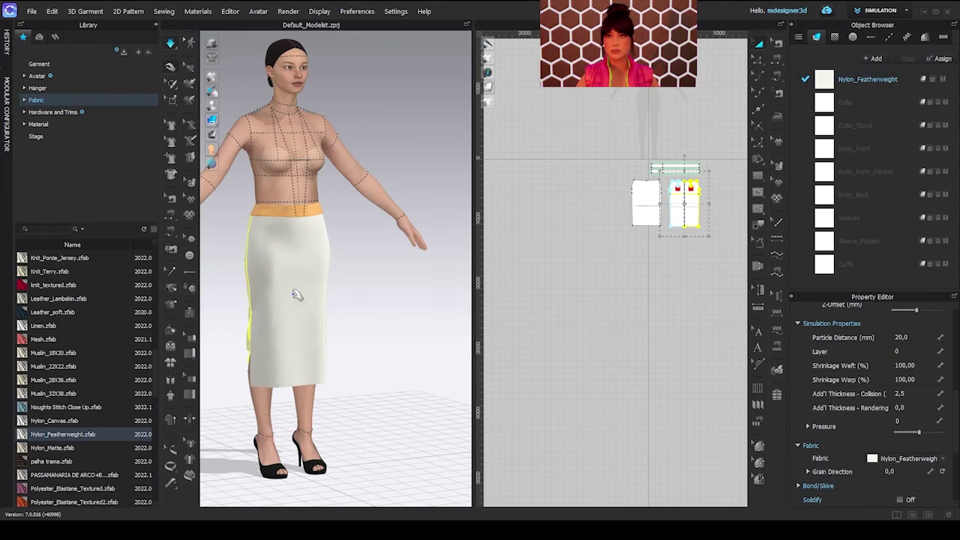
Step: Tug the back hem corner and the lower front of the skirt to settle the drape in the Nylon_Featherweight fabric
{"action": "right_click_drag", "start_coordinate": [239, 395], "coordinate": [278, 395]}
{"action": "left_click", "coordinate": [527, 315]}
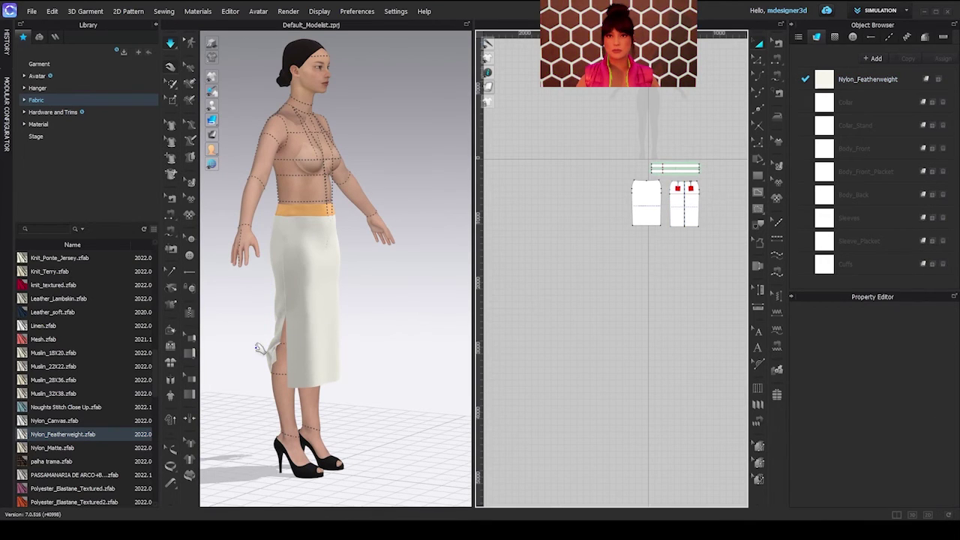
{"action": "left_click_drag", "start_coordinate": [268, 347], "coordinate": [233, 355]}
{"action": "left_click", "coordinate": [328, 352]}
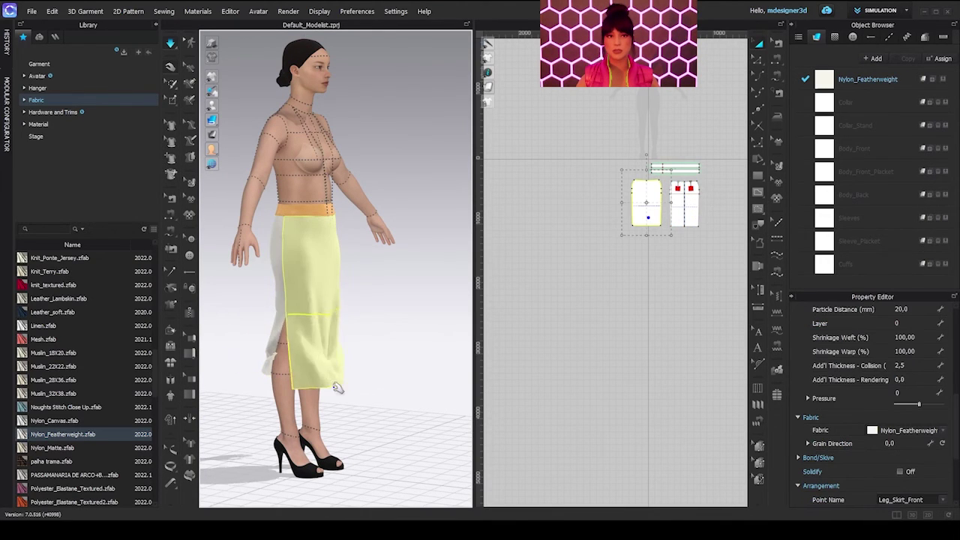
Step: Delete all unused shirt fabrics, from Collar to Cuffs, keeping only Nylon_Featherweight
{"action": "left_click_drag", "start_coordinate": [589, 112], "coordinate": [712, 256]}
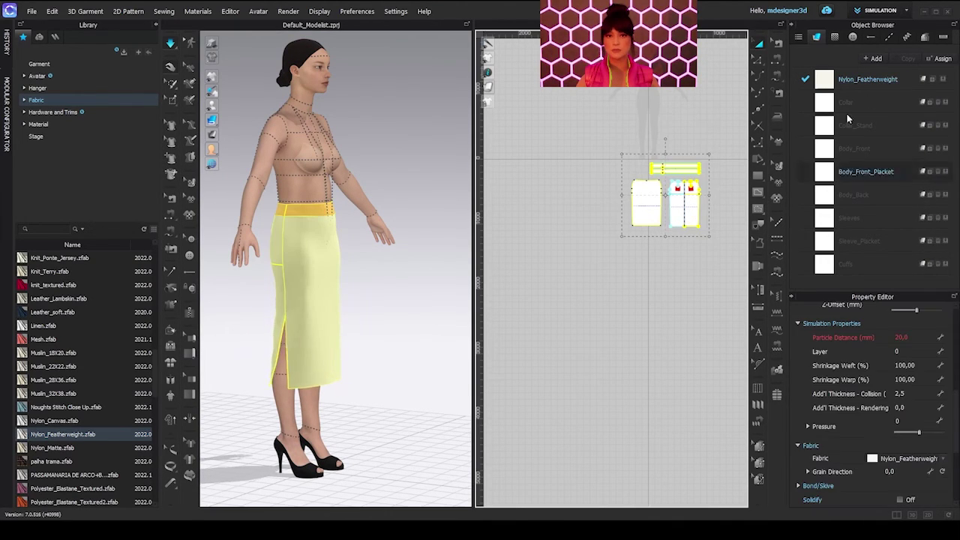
{"action": "left_click", "coordinate": [937, 102]}
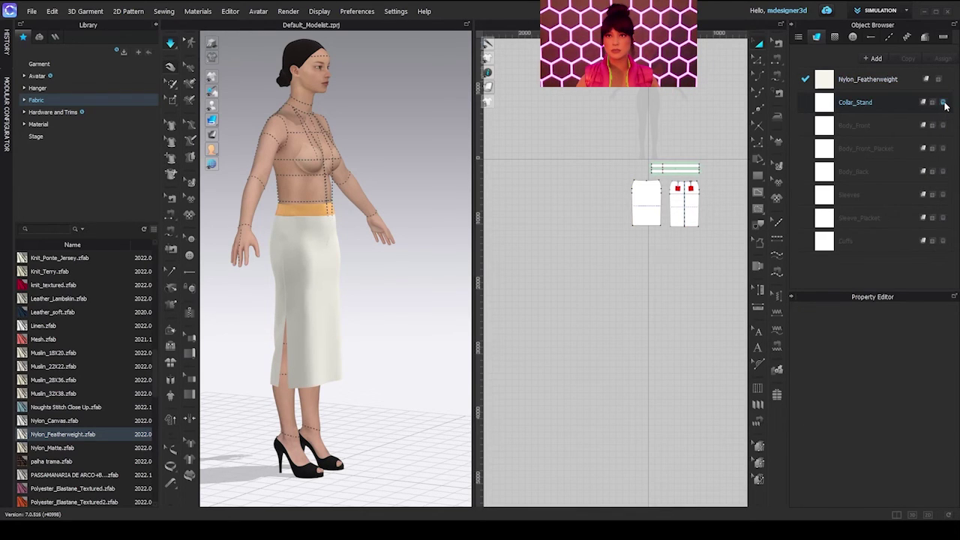
{"action": "left_click", "coordinate": [943, 102]}
{"action": "left_click", "coordinate": [943, 103]}
{"action": "left_click", "coordinate": [943, 102]}
{"action": "left_click", "coordinate": [944, 103]}
{"action": "left_click", "coordinate": [943, 103]}
{"action": "left_click", "coordinate": [943, 102]}
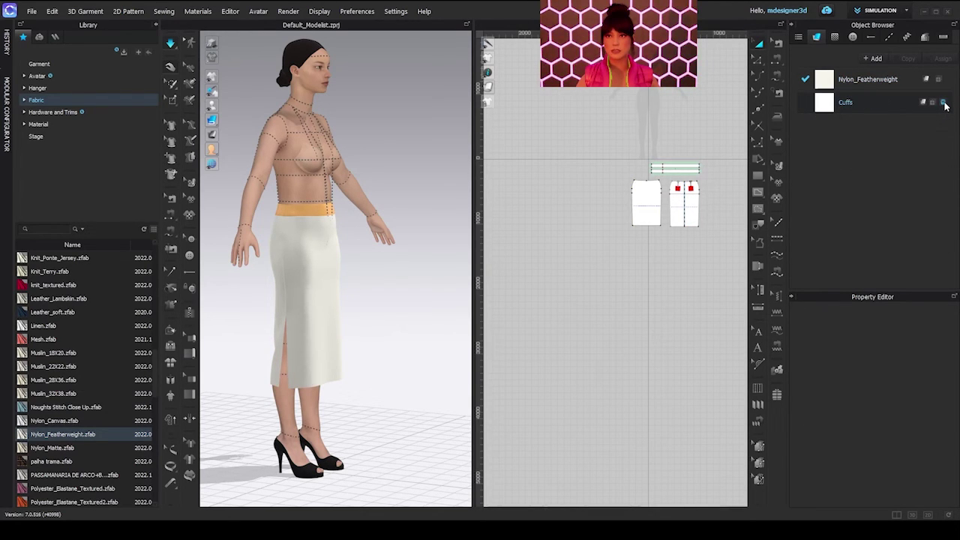
{"action": "left_click", "coordinate": [943, 103]}
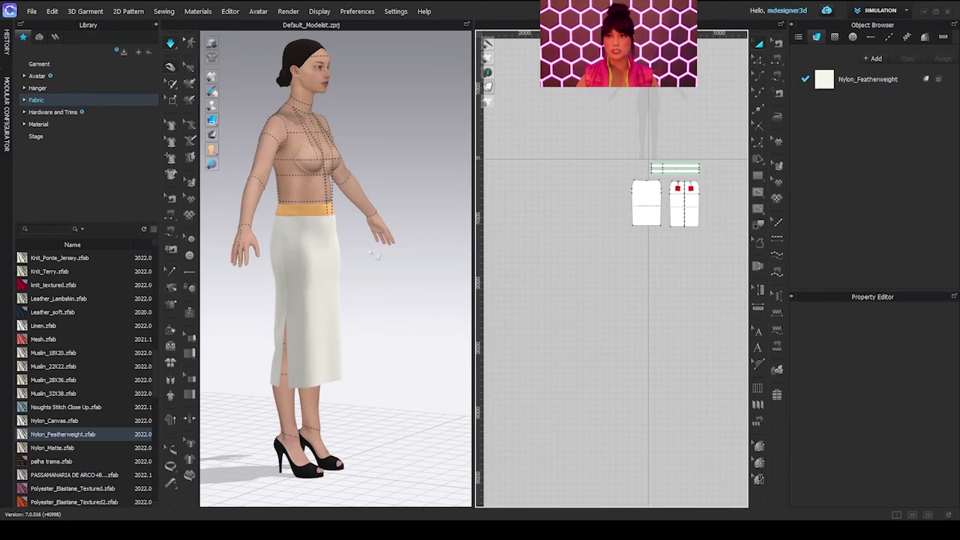
Step: Pull the back pattern's lower hem corner to straighten the skirt's drape while simulating, checking it from all sides
{"action": "right_click_drag", "start_coordinate": [242, 428], "coordinate": [345, 405]}
{"action": "left_click", "coordinate": [339, 373]}
{"action": "left_click_drag", "start_coordinate": [326, 390], "coordinate": [330, 330]}
{"action": "right_click_drag", "start_coordinate": [320, 388], "coordinate": [441, 392]}
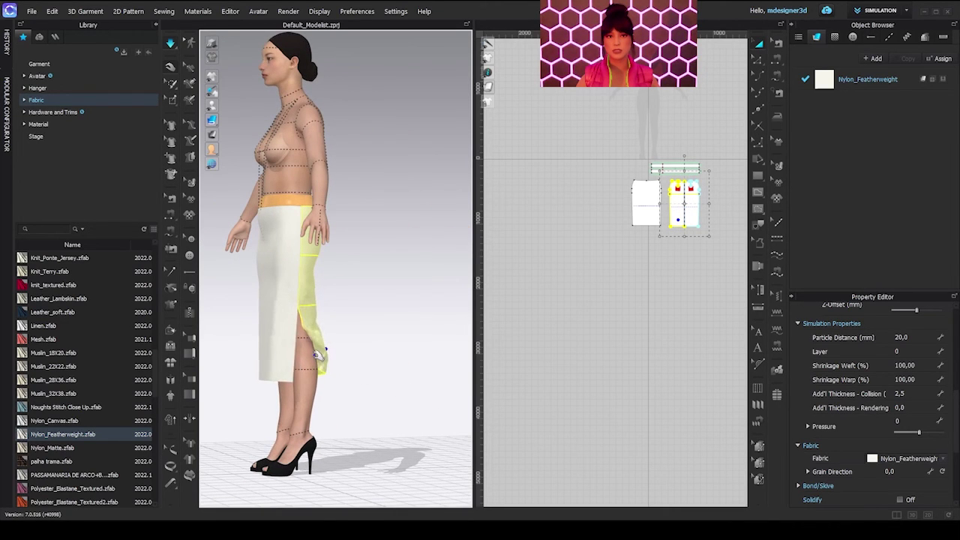
{"action": "left_click_drag", "start_coordinate": [324, 363], "coordinate": [383, 388]}
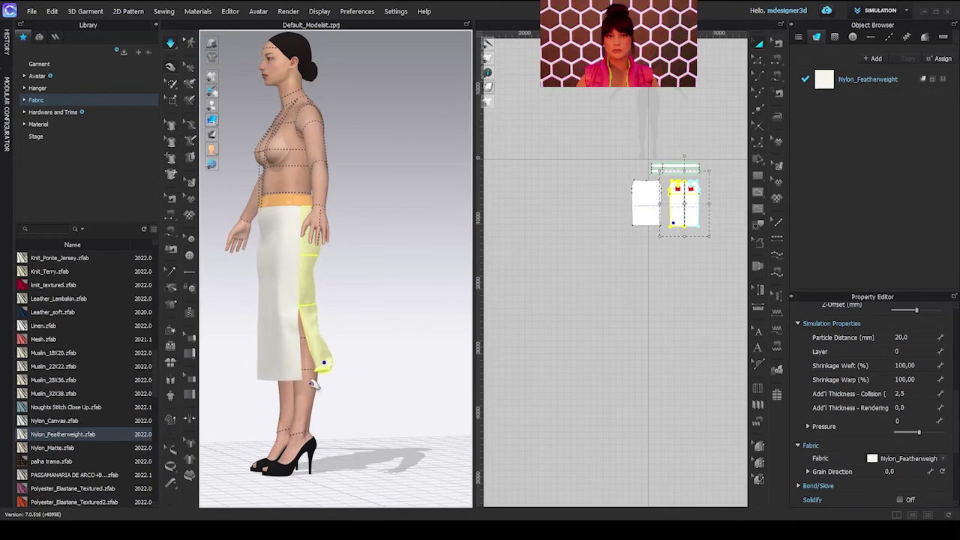
{"action": "right_click_drag", "start_coordinate": [321, 381], "coordinate": [141, 446]}
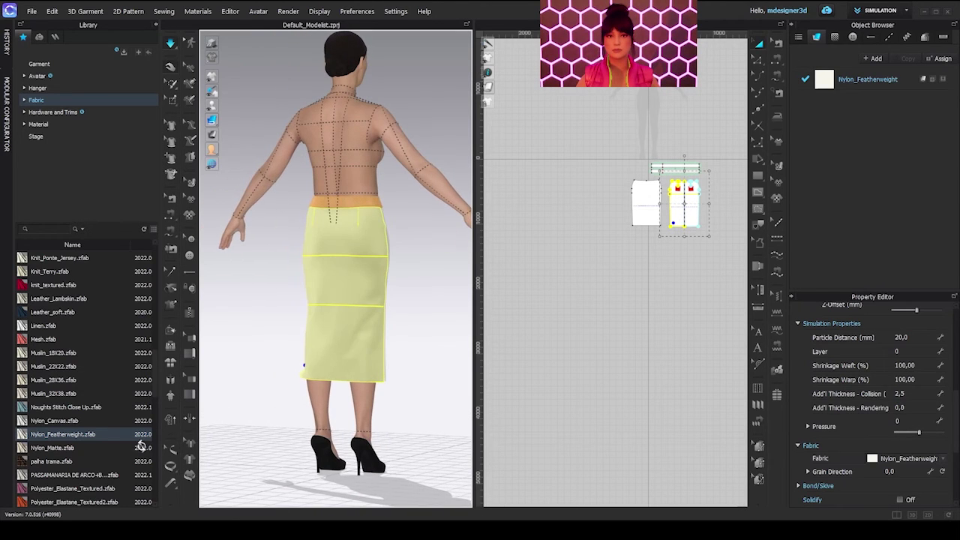
{"action": "scroll", "coordinate": [630, 216], "scroll_direction": "up", "scroll_amount": 5}
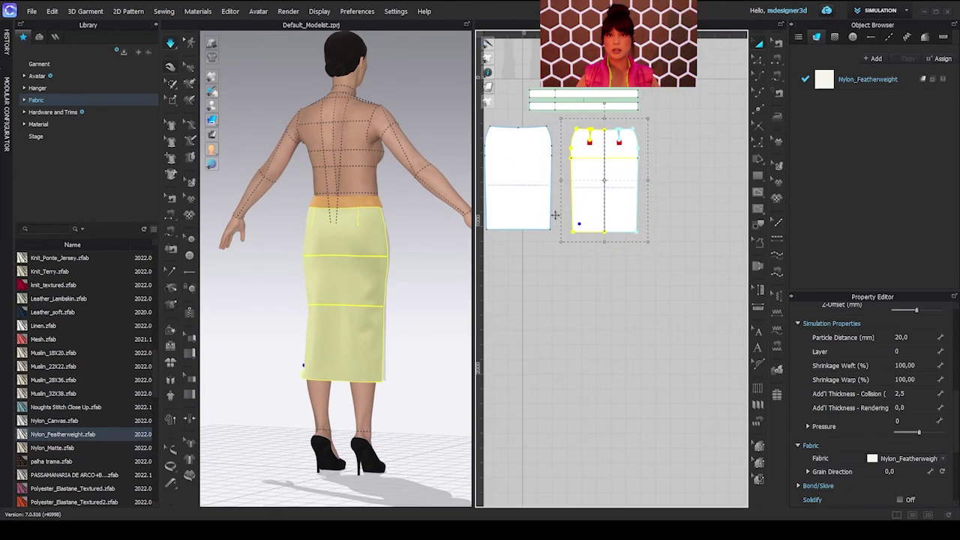
{"action": "right_click_drag", "start_coordinate": [446, 350], "coordinate": [214, 363]}
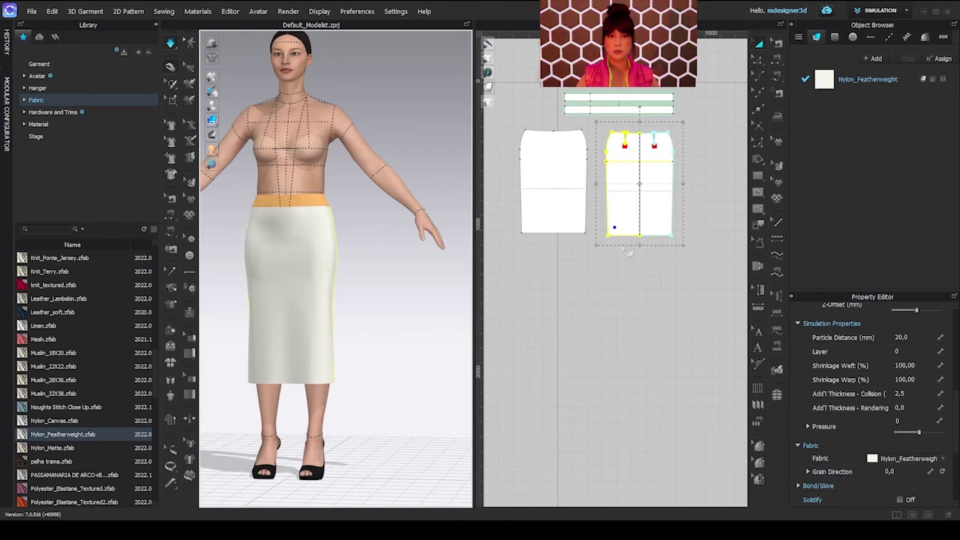
Step: Extend both side seams between the front and back patterns down to the hem and simulate the skirt
{"action": "key", "text": "z"}
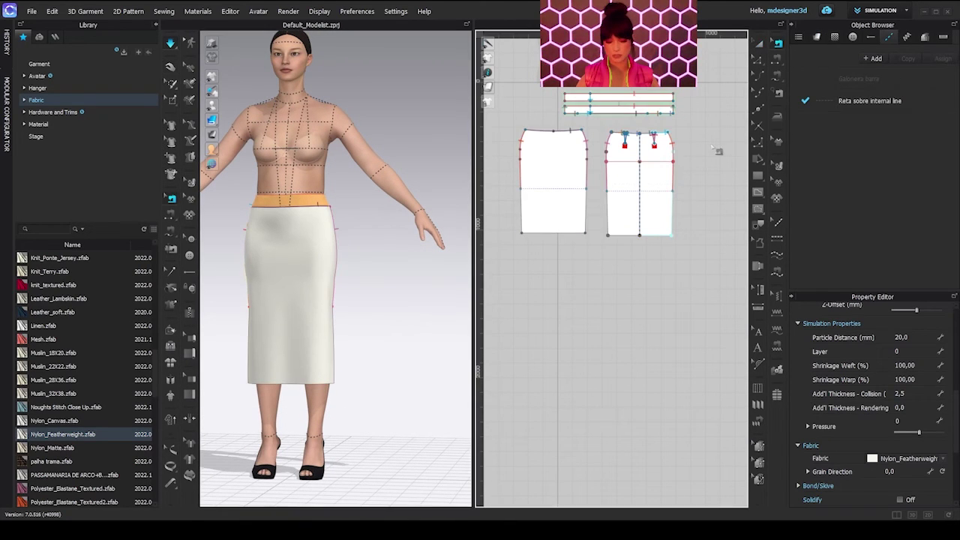
{"action": "left_click", "coordinate": [608, 199]}
{"action": "left_click", "coordinate": [586, 196]}
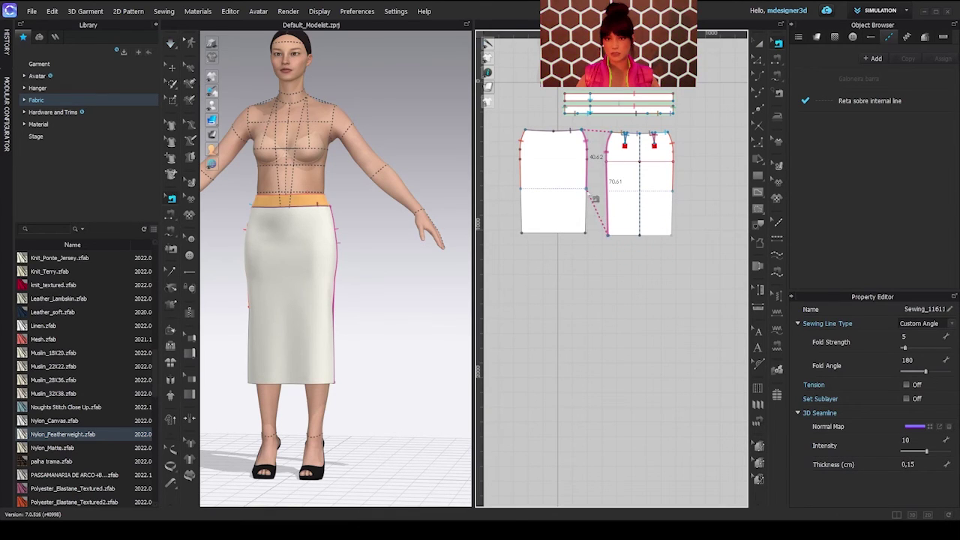
{"action": "left_click", "coordinate": [587, 235]}
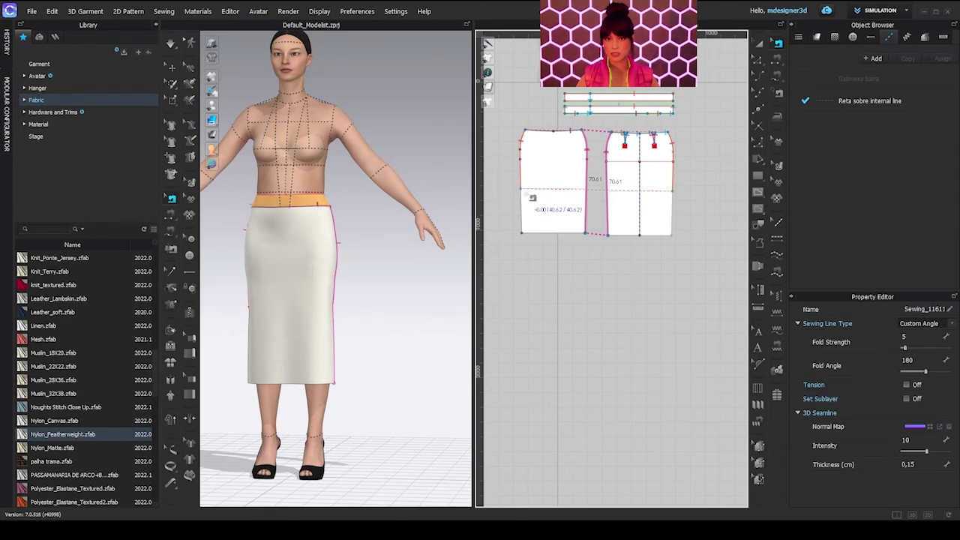
{"action": "left_click_drag", "start_coordinate": [524, 192], "coordinate": [536, 241]}
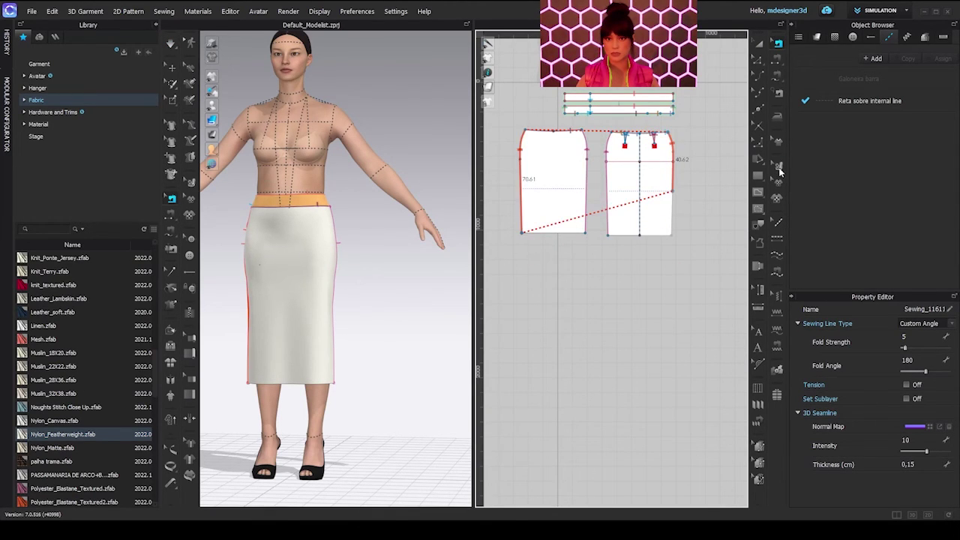
{"action": "left_click", "coordinate": [675, 196]}
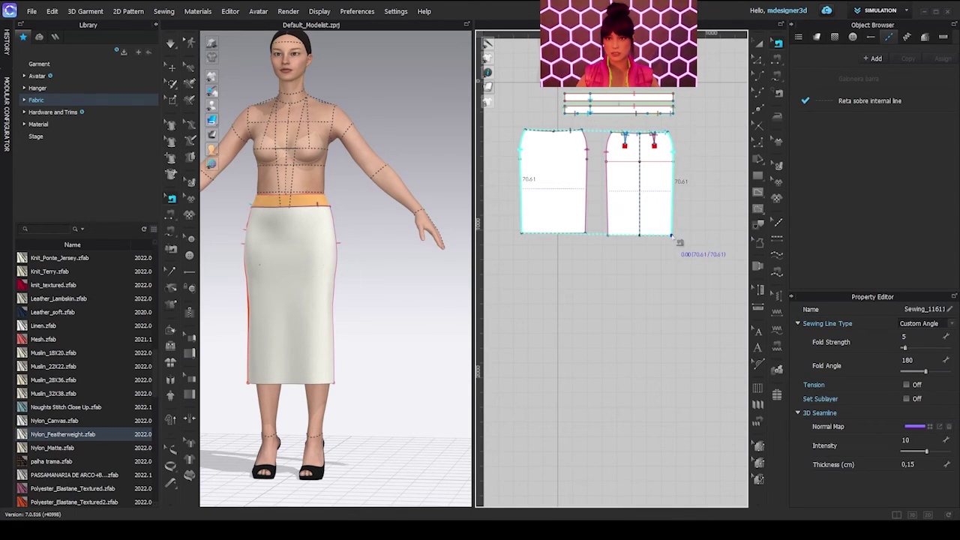
{"action": "left_click", "coordinate": [168, 44]}
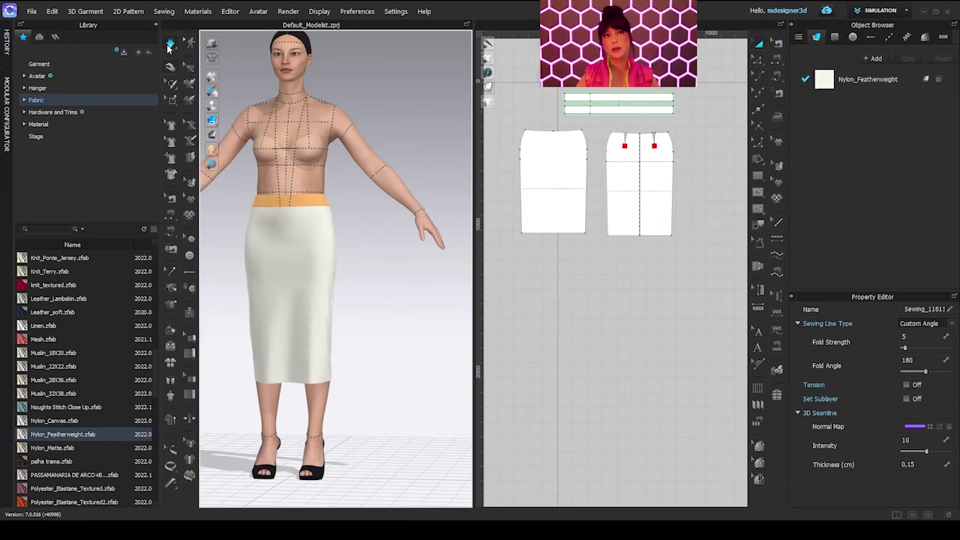
{"action": "left_click", "coordinate": [169, 45]}
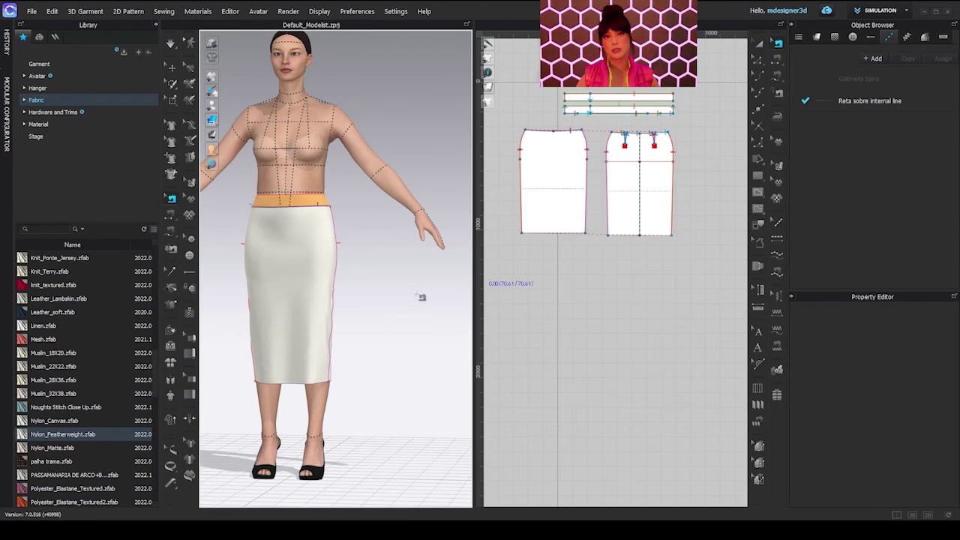
{"action": "key", "text": "space"}
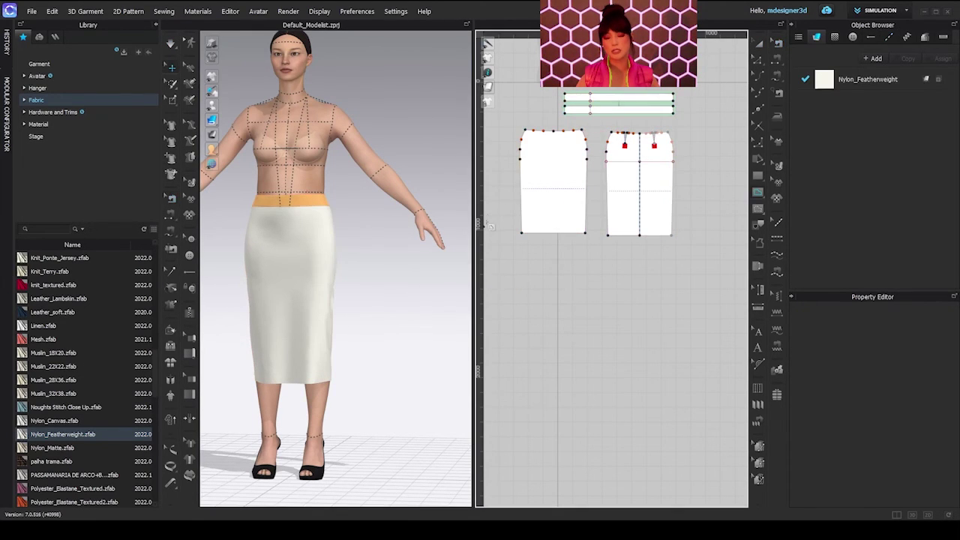
Step: Draw a curved internal line about 83 cm long across the front pattern, from one waist corner to the opposite hem corner
{"action": "left_click", "coordinate": [581, 129]}
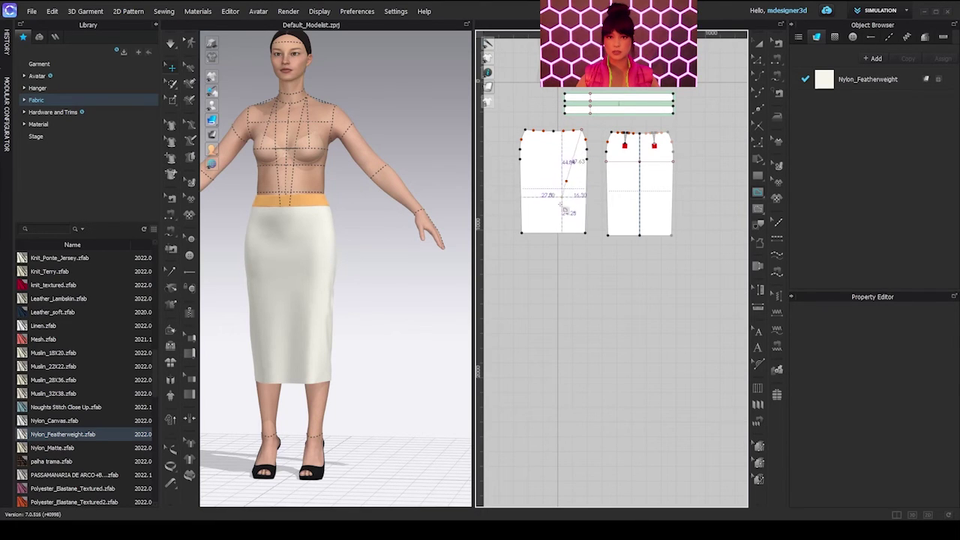
{"action": "left_click", "coordinate": [567, 182]}
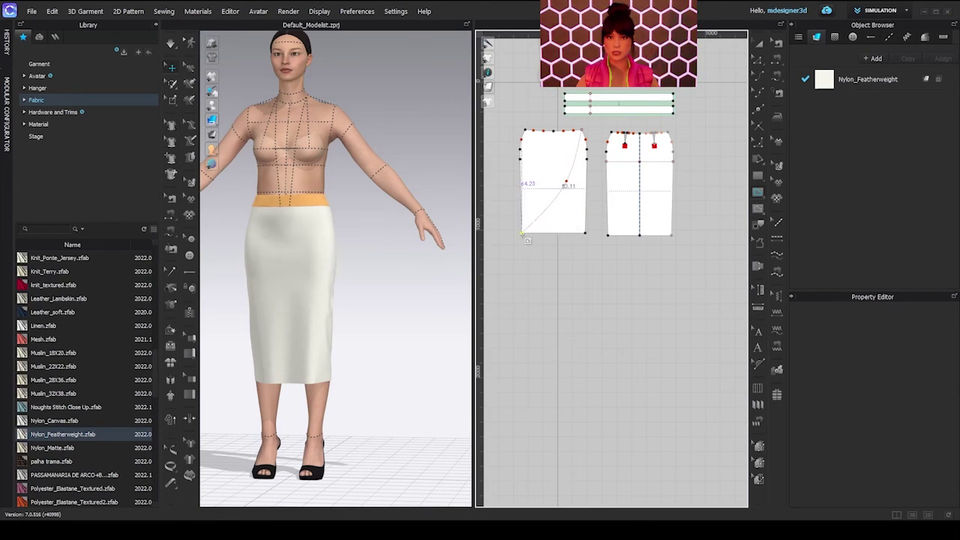
{"action": "left_click", "coordinate": [522, 234]}
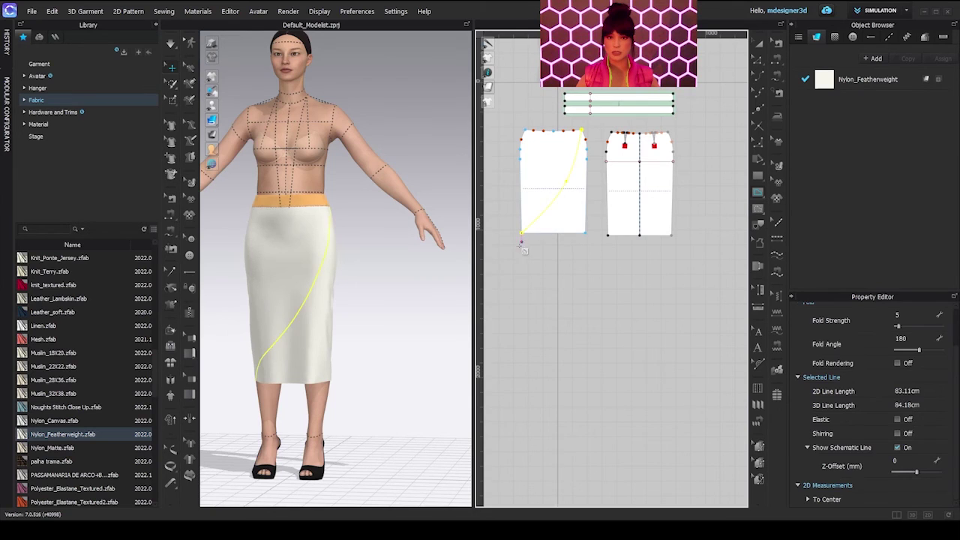
{"action": "right_click_drag", "start_coordinate": [321, 373], "coordinate": [317, 347]}
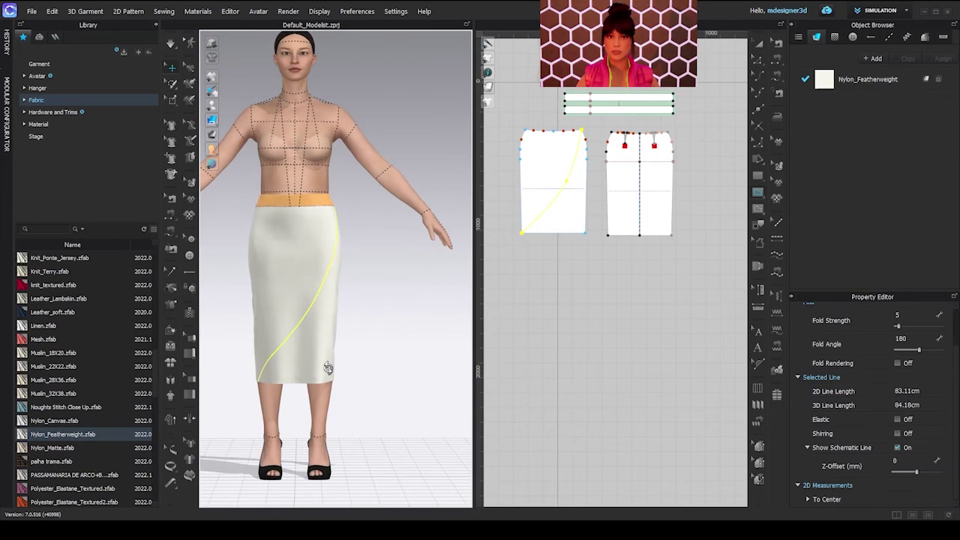
{"action": "key", "text": "c"}
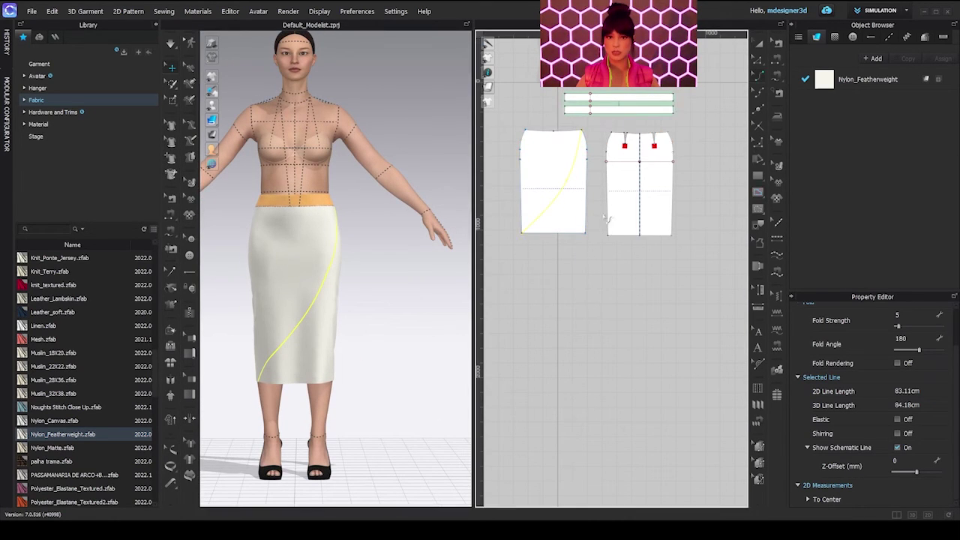
Step: Cut the front pattern along the curved internal line and delete the lower piece beyond the curve
{"action": "right_click", "coordinate": [555, 198]}
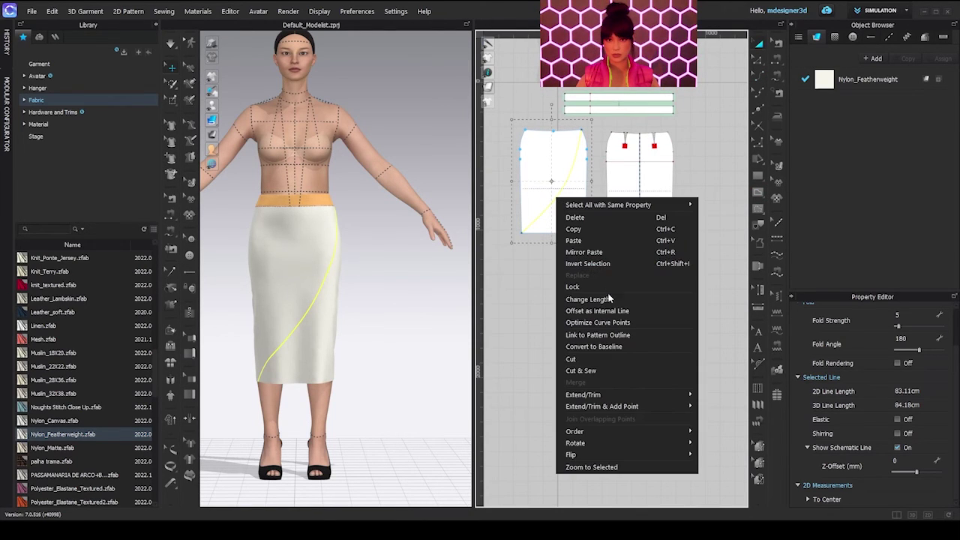
{"action": "left_click", "coordinate": [583, 361]}
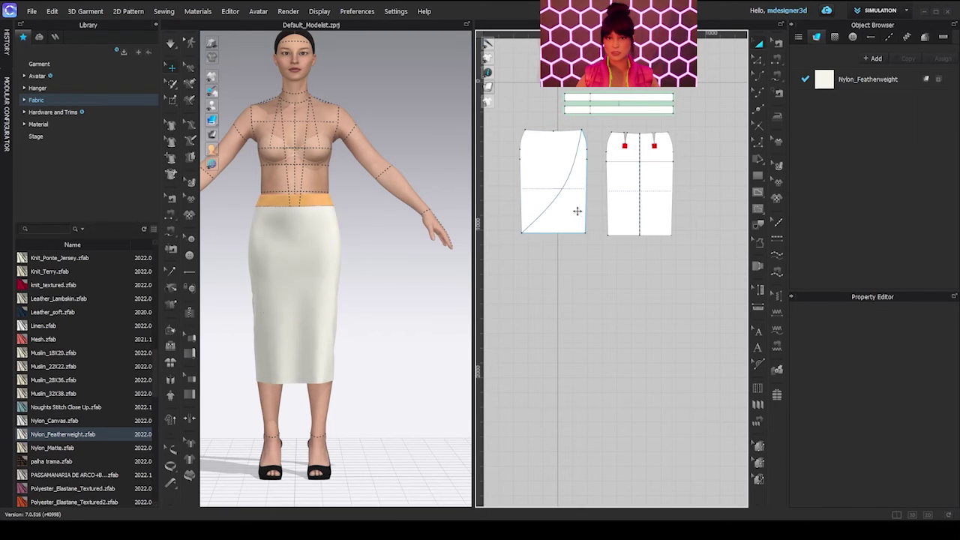
{"action": "left_click", "coordinate": [574, 208]}
{"action": "key", "text": "Delete"}
{"action": "right_click_drag", "start_coordinate": [394, 346], "coordinate": [395, 325]}
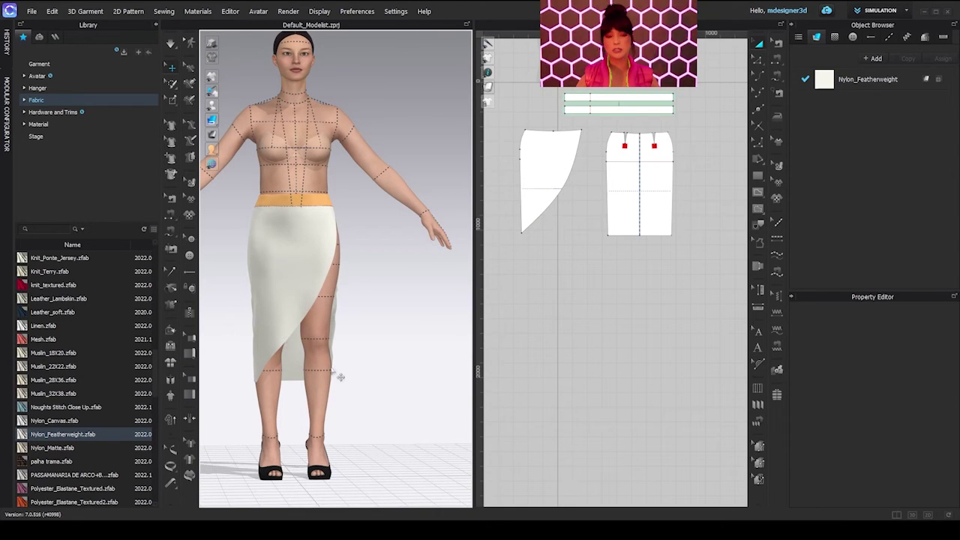
{"action": "right_click_drag", "start_coordinate": [407, 364], "coordinate": [375, 368]}
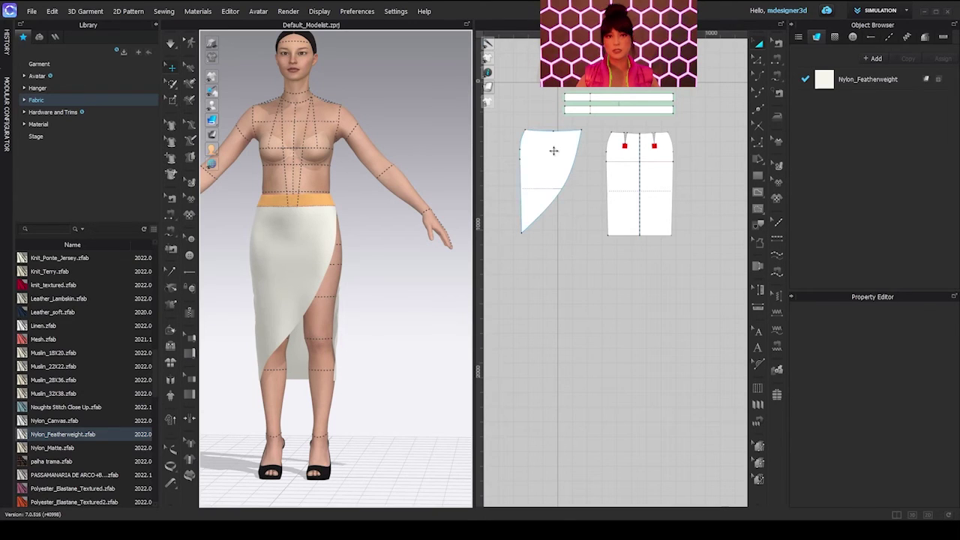
Step: Move the front panel away from the back pattern and clone it as a symmetric pattern with sewing, placed below it
{"action": "left_click_drag", "start_coordinate": [554, 150], "coordinate": [531, 170]}
{"action": "right_click", "coordinate": [531, 171]}
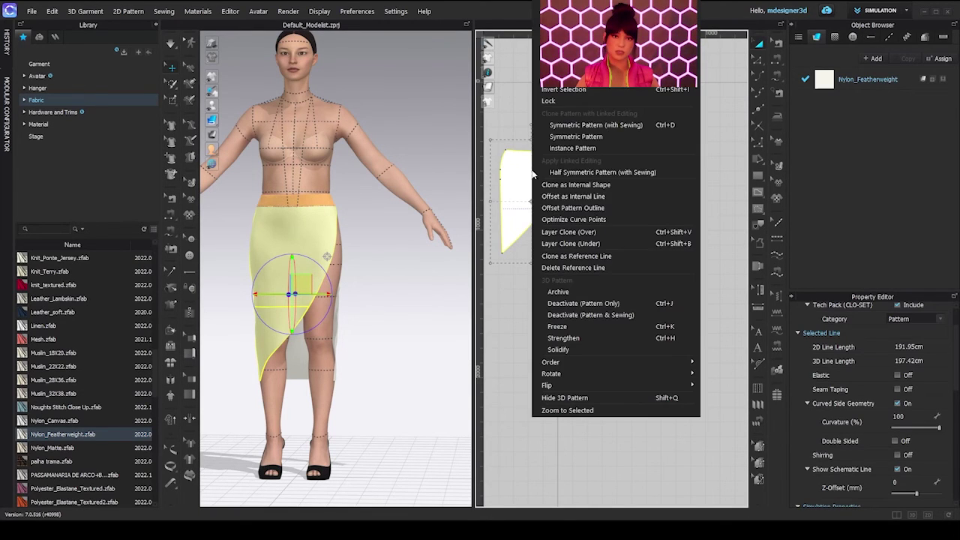
{"action": "left_click", "coordinate": [596, 126]}
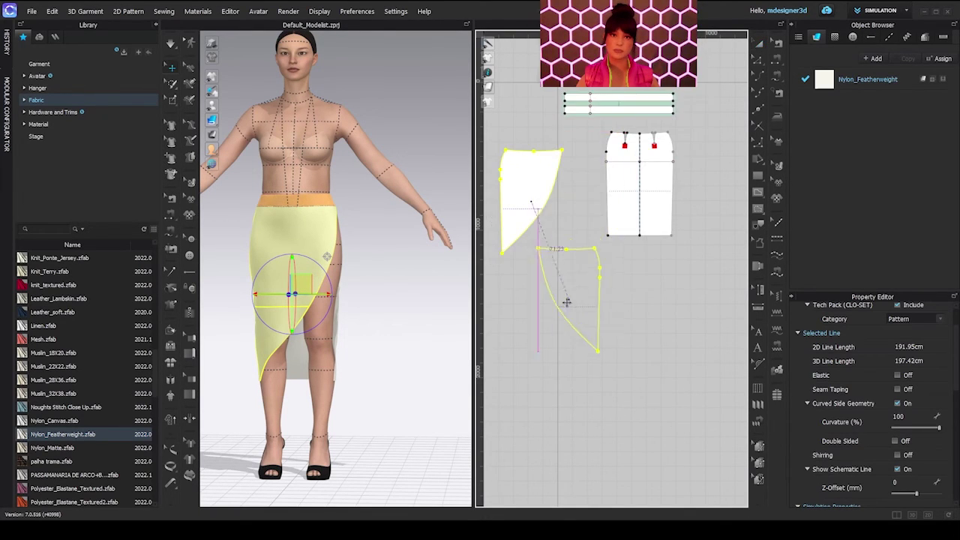
{"action": "left_click", "coordinate": [568, 302]}
{"action": "middle_click_drag", "start_coordinate": [575, 328], "coordinate": [588, 284]}
{"action": "mouse_move", "coordinate": [364, 402]}
{"action": "right_mouse_down"}
{"action": "mouse_move", "coordinate": [174, 400]}
{"action": "mouse_move", "coordinate": [349, 398]}
{"action": "right_mouse_up"}
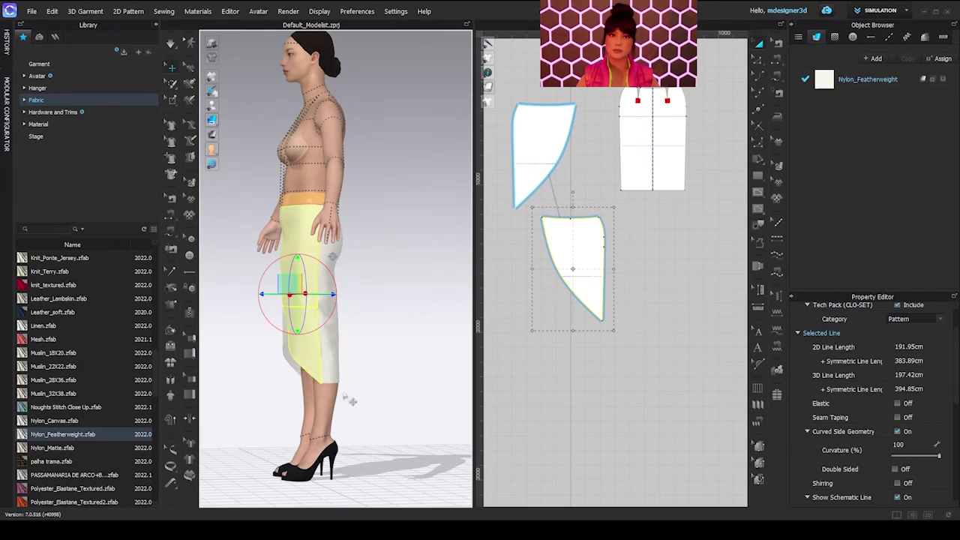
Step: Examine how the two front panels are sewn to the waistband and to the back pattern's side edges
{"action": "key", "text": "b"}
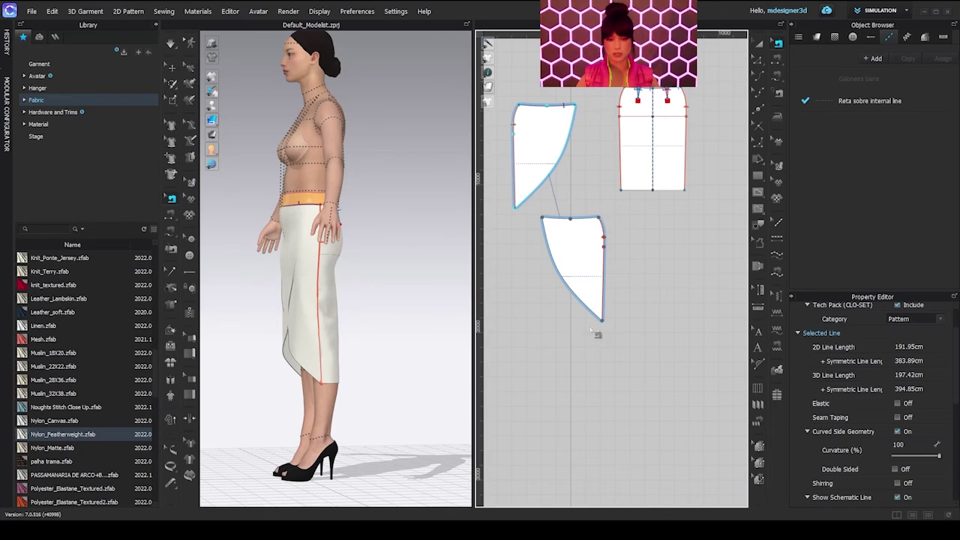
{"action": "right_click", "coordinate": [485, 351]}
{"action": "left_click", "coordinate": [665, 232]}
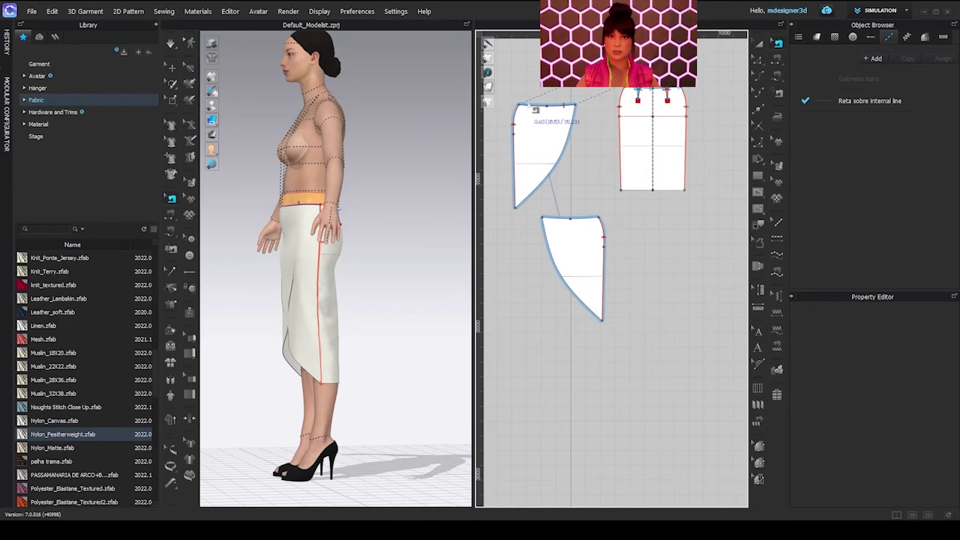
{"action": "left_click", "coordinate": [574, 109]}
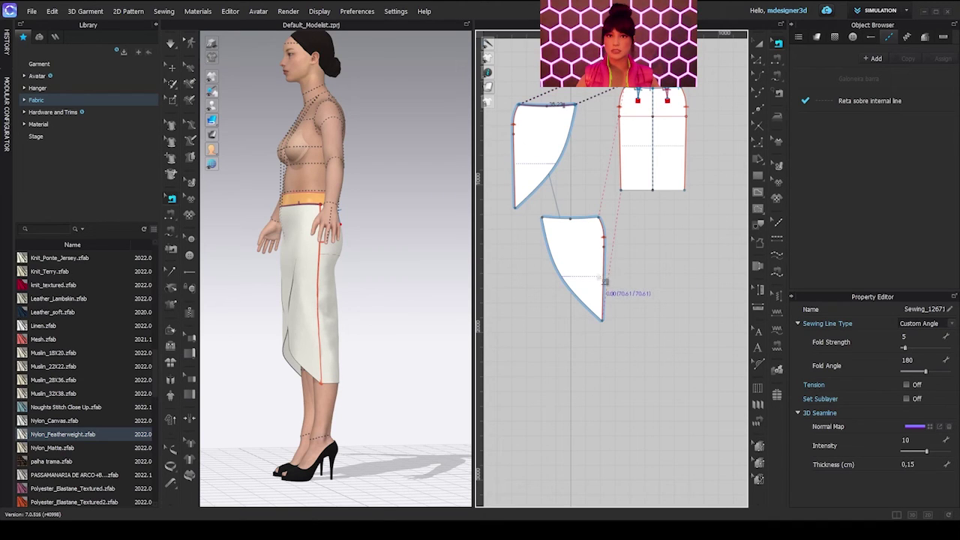
{"action": "middle_click_drag", "start_coordinate": [596, 158], "coordinate": [605, 206]}
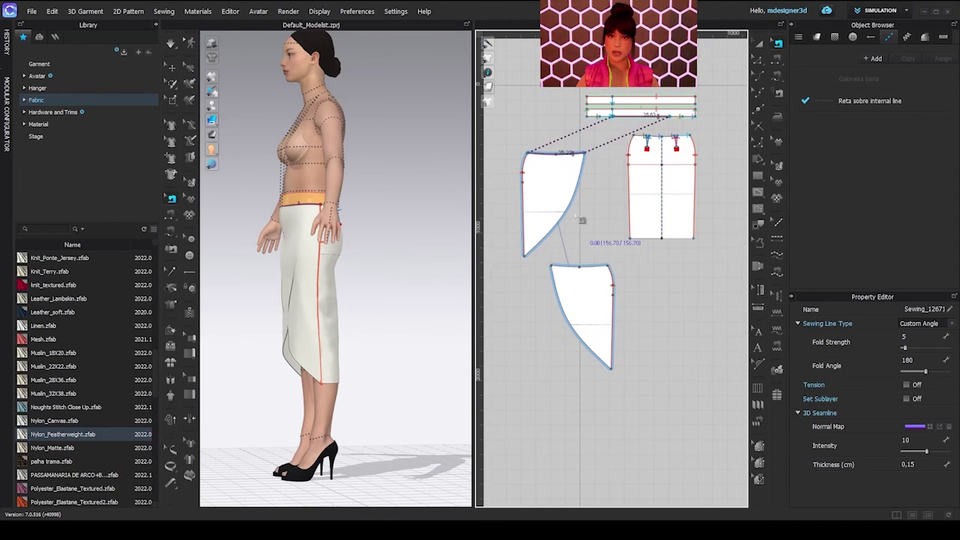
{"action": "left_click", "coordinate": [628, 143]}
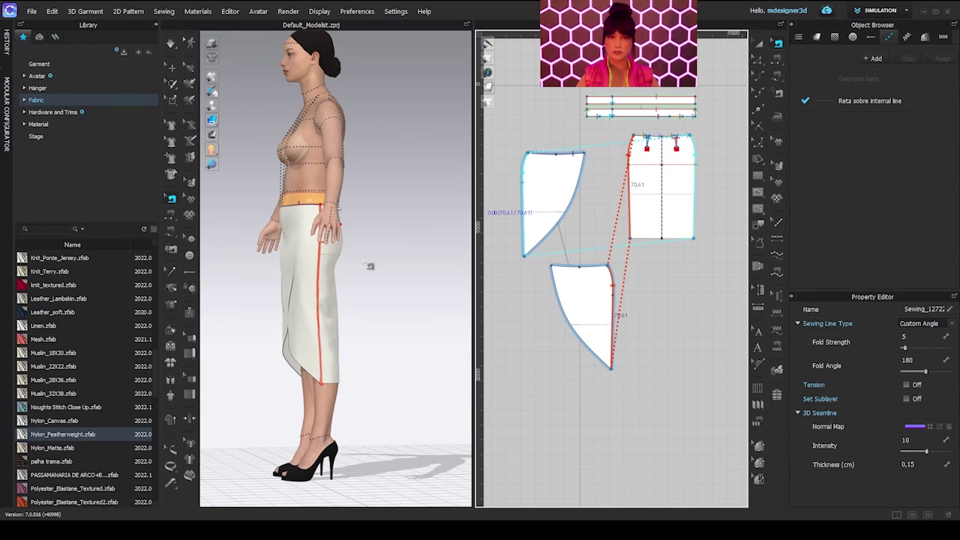
Step: Sew the mirrored front panel's waist edge to the waistband's lower edge and simulate the overlapping panels
{"action": "right_click_drag", "start_coordinate": [368, 267], "coordinate": [455, 271]}
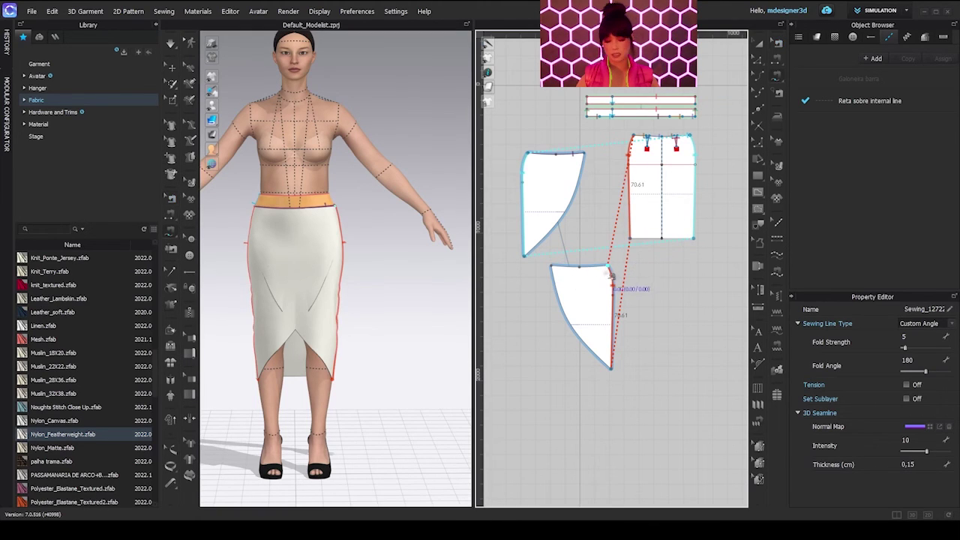
{"action": "left_click", "coordinate": [608, 270]}
{"action": "left_click", "coordinate": [553, 270]}
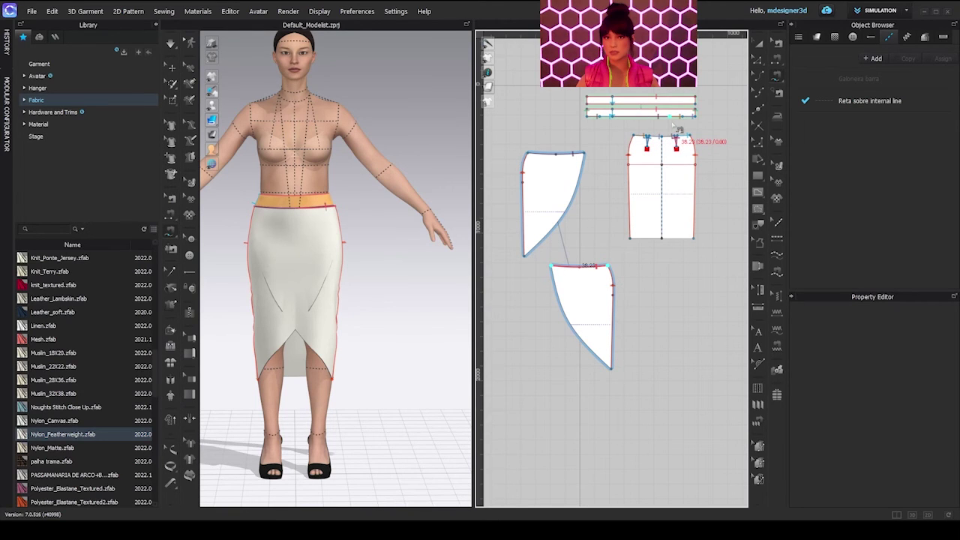
{"action": "left_click", "coordinate": [638, 137]}
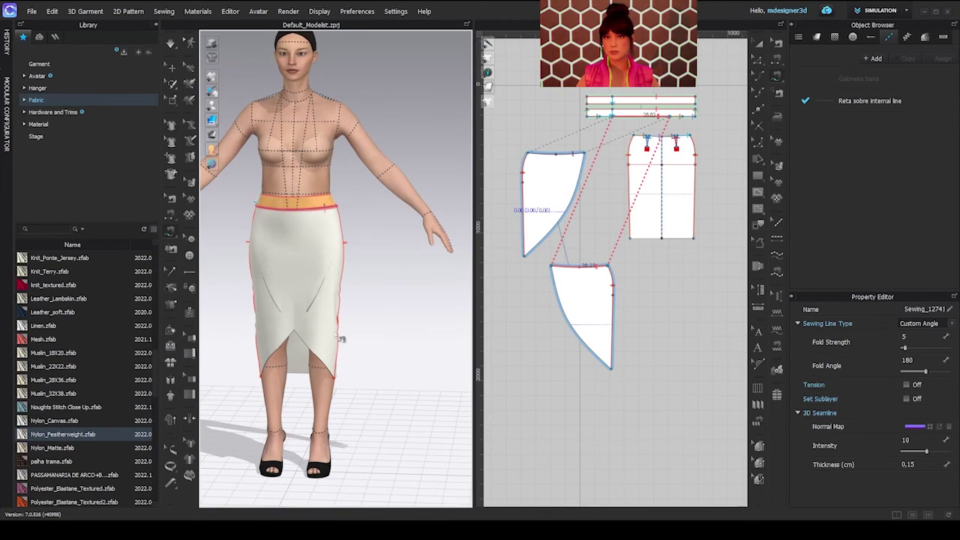
{"action": "key", "text": "space"}
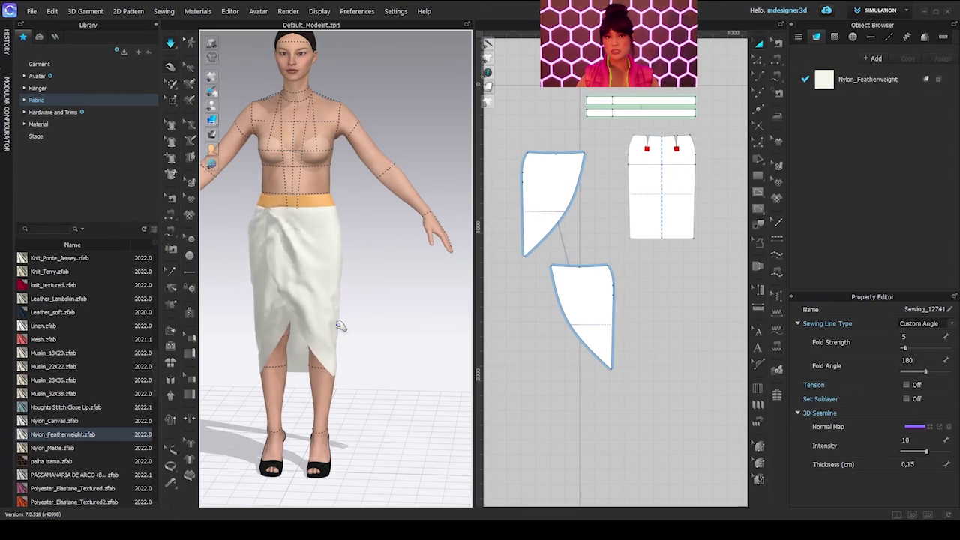
{"action": "left_click", "coordinate": [311, 279]}
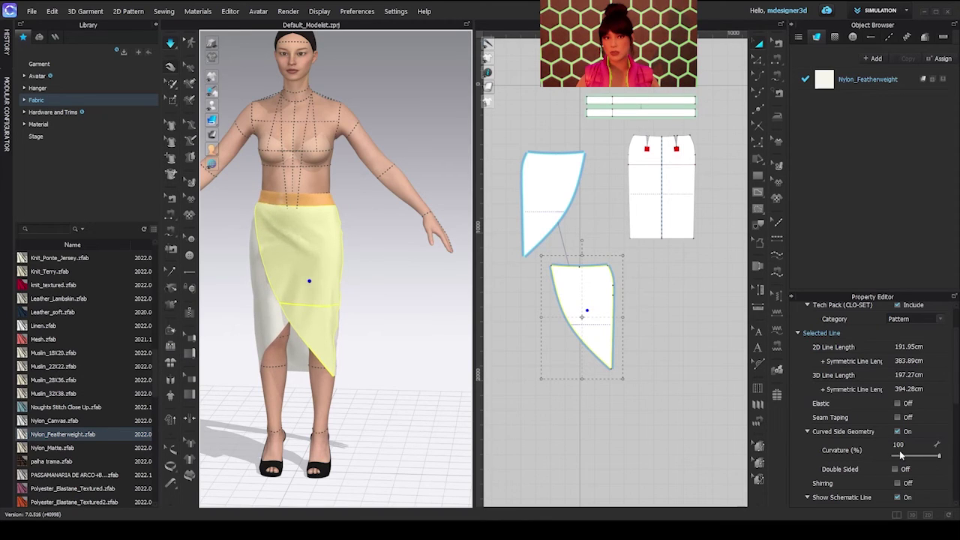
Step: Examine the draped wrap skirt from the side and inspect its back hem up close
{"action": "right_click_drag", "start_coordinate": [240, 350], "coordinate": [355, 375]}
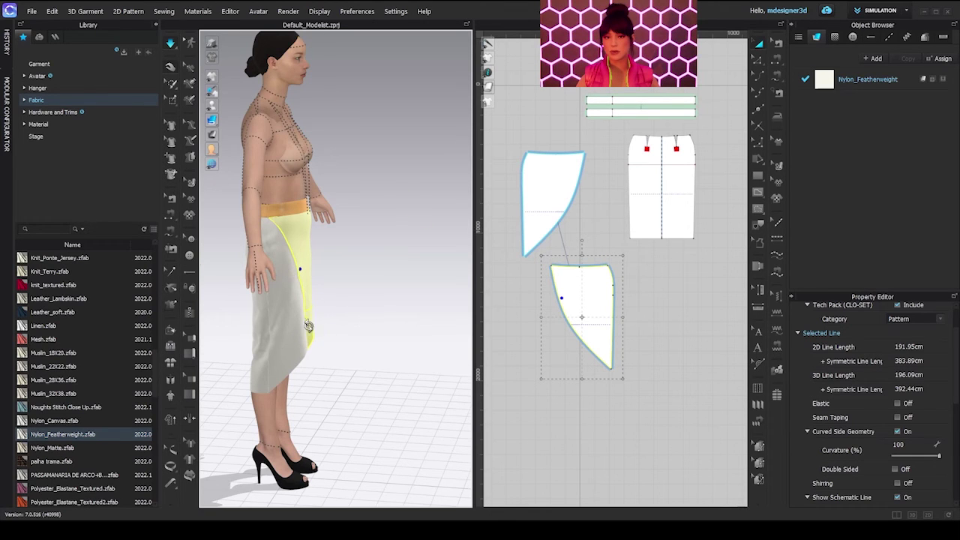
{"action": "right_click_drag", "start_coordinate": [315, 321], "coordinate": [368, 313]}
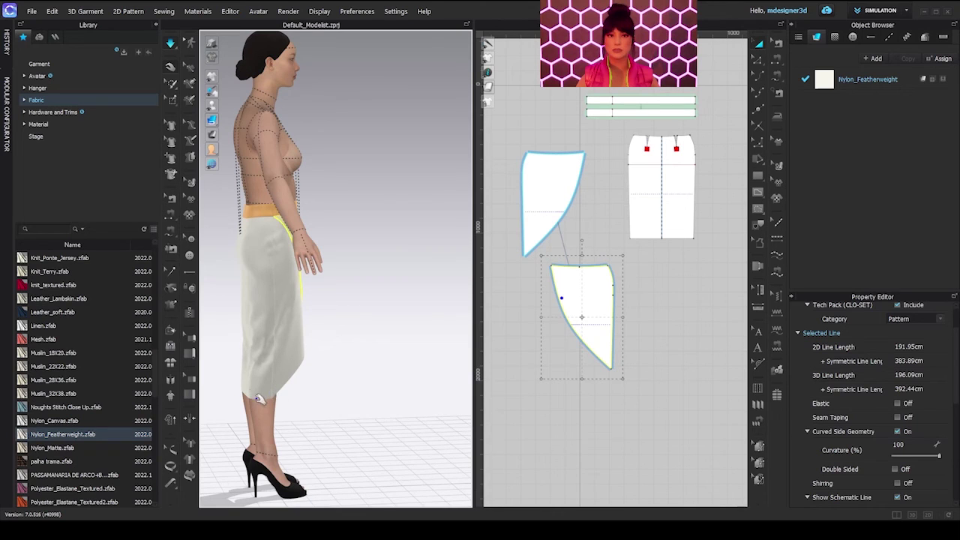
{"action": "scroll", "coordinate": [266, 396], "scroll_direction": "up", "scroll_amount": 5}
{"action": "middle_click_drag", "start_coordinate": [257, 396], "coordinate": [404, 193]}
{"action": "right_click_drag", "start_coordinate": [404, 193], "coordinate": [377, 251]}
{"action": "scroll", "coordinate": [407, 279], "scroll_direction": "up", "scroll_amount": 3}
{"action": "right_click_drag", "start_coordinate": [407, 279], "coordinate": [356, 308]}
Step: Lower the centre point of the back pattern's hem slightly so the hem slopes down from both side corners
{"action": "middle_click_drag", "start_coordinate": [688, 369], "coordinate": [687, 281]}
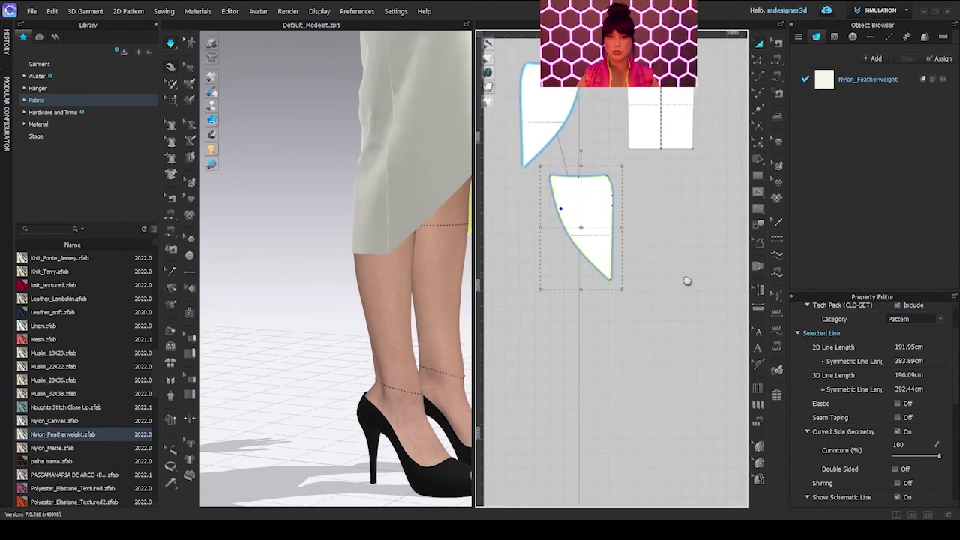
{"action": "right_click_drag", "start_coordinate": [687, 280], "coordinate": [684, 327]}
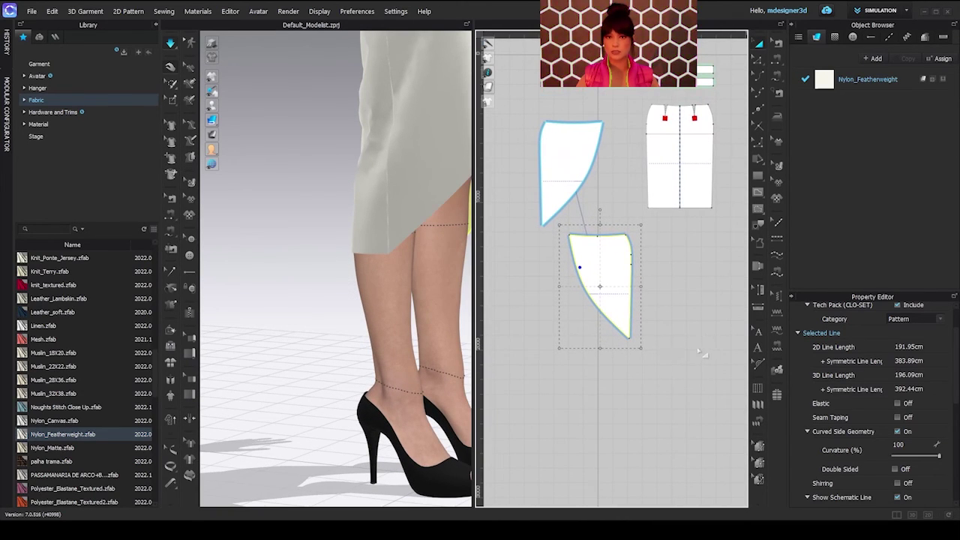
{"action": "right_click", "coordinate": [705, 351]}
{"action": "left_click", "coordinate": [683, 237]}
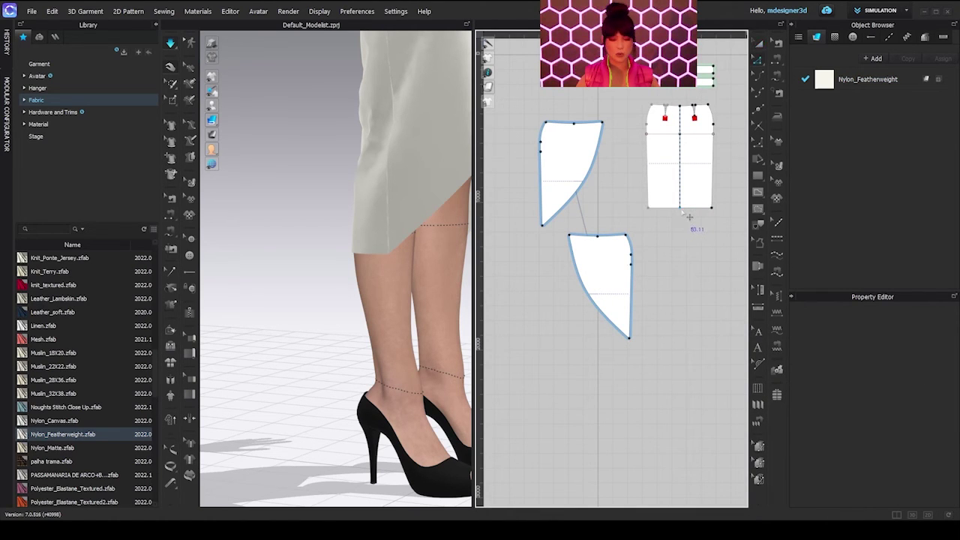
{"action": "left_click", "coordinate": [686, 214]}
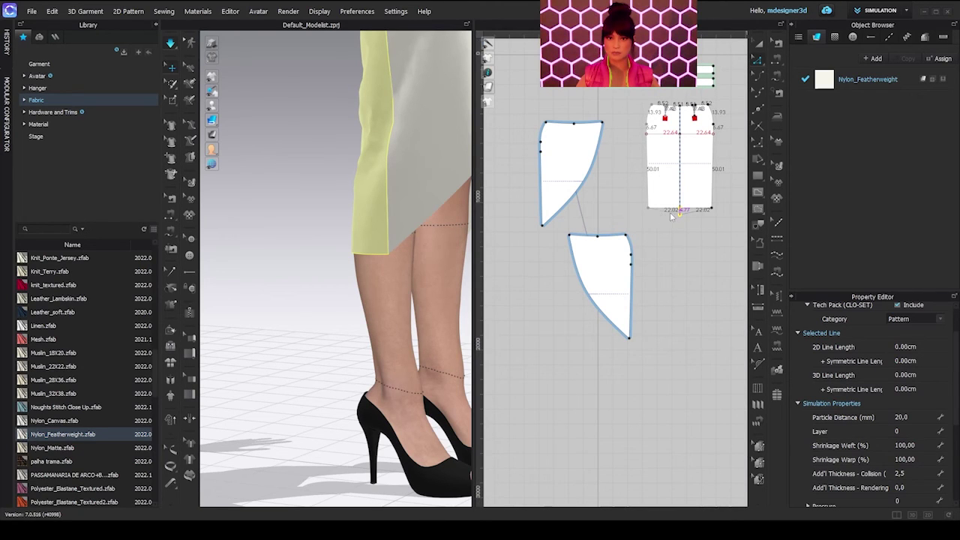
{"action": "left_click_drag", "start_coordinate": [671, 214], "coordinate": [677, 216]}
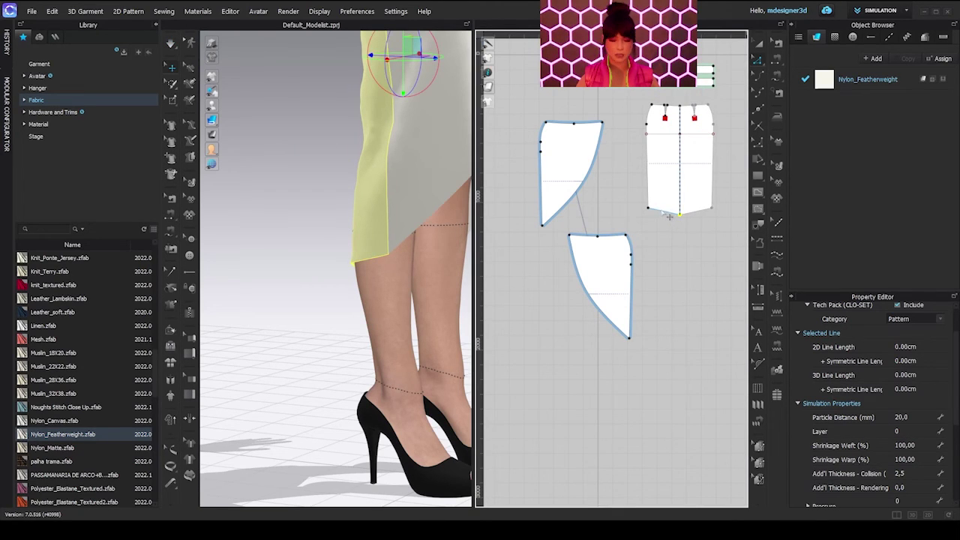
Step: Bend the left half of the back pattern's hem into a smooth, outward-rounded curve between side corner and centre
{"action": "scroll", "coordinate": [669, 216], "scroll_direction": "up", "scroll_amount": 4}
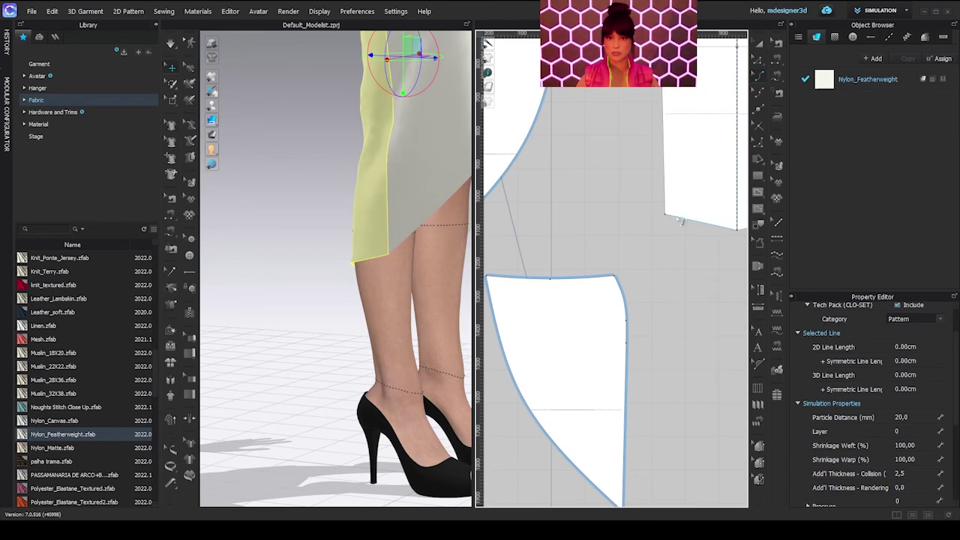
{"action": "left_click", "coordinate": [679, 219]}
{"action": "left_click_drag", "start_coordinate": [694, 225], "coordinate": [692, 227]}
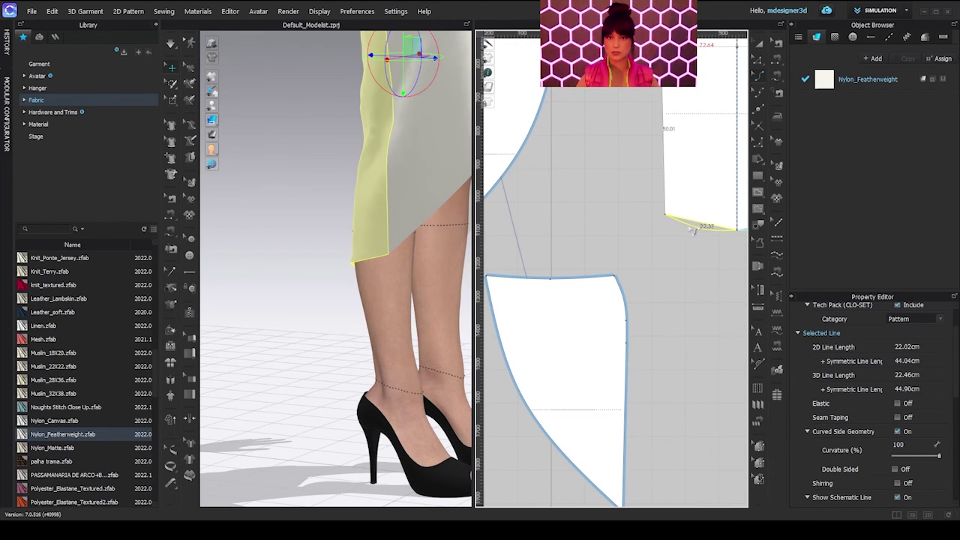
{"action": "left_click_drag", "start_coordinate": [690, 231], "coordinate": [690, 231]}
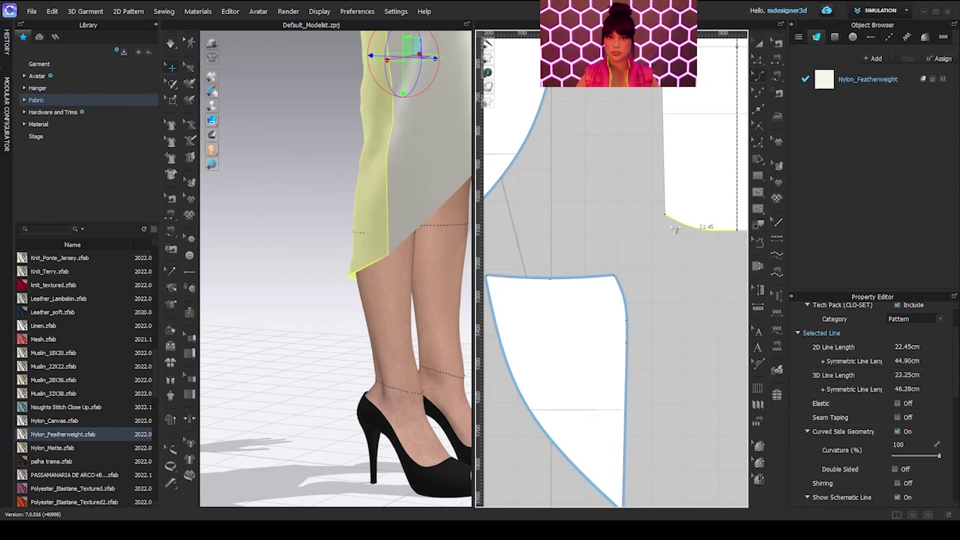
{"action": "left_click_drag", "start_coordinate": [677, 225], "coordinate": [672, 226]}
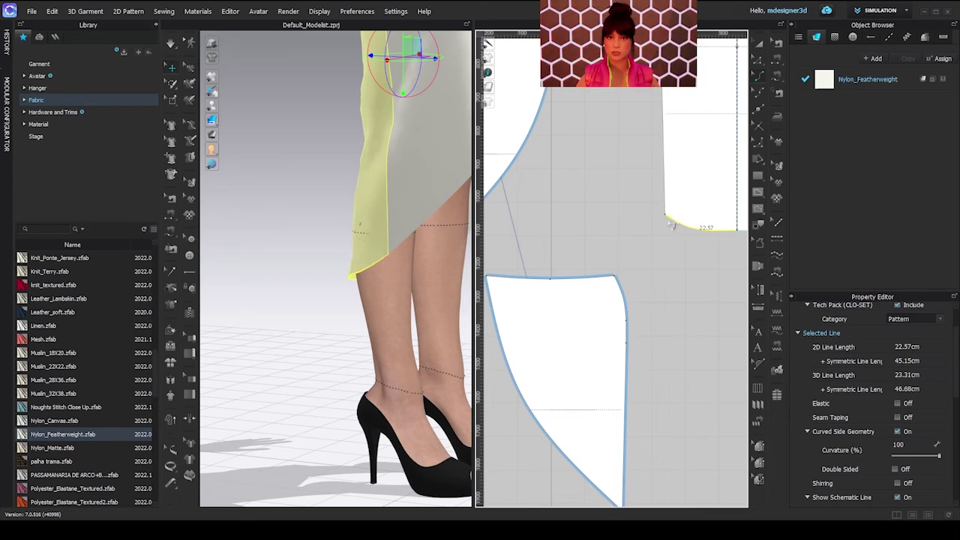
Step: Check the rounded hem from behind and lower its centre point further to deepen the curve
{"action": "right_click_drag", "start_coordinate": [383, 337], "coordinate": [519, 331]}
{"action": "scroll", "coordinate": [428, 327], "scroll_direction": "down", "scroll_amount": 3}
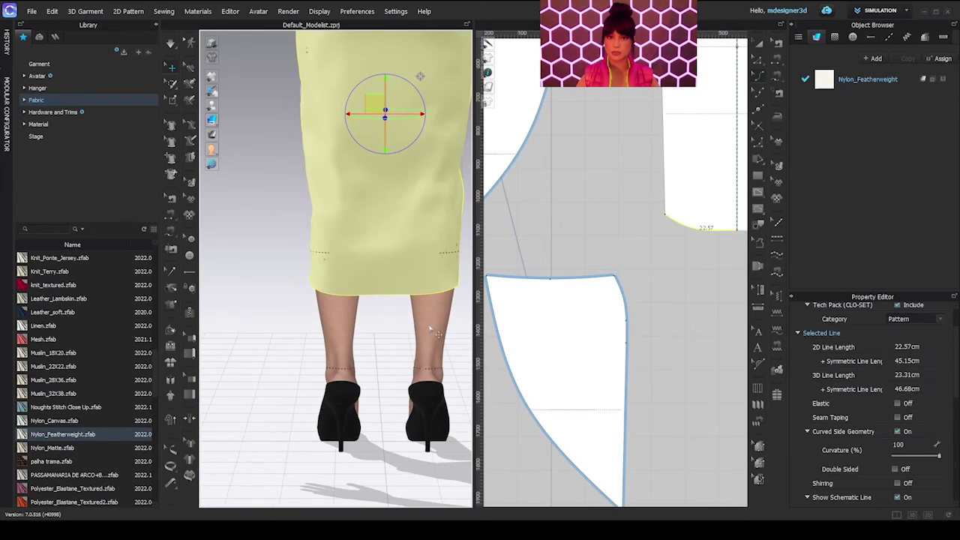
{"action": "middle_click_drag", "start_coordinate": [428, 328], "coordinate": [362, 324]}
{"action": "middle_click_drag", "start_coordinate": [682, 234], "coordinate": [556, 224]}
{"action": "key", "text": "z"}
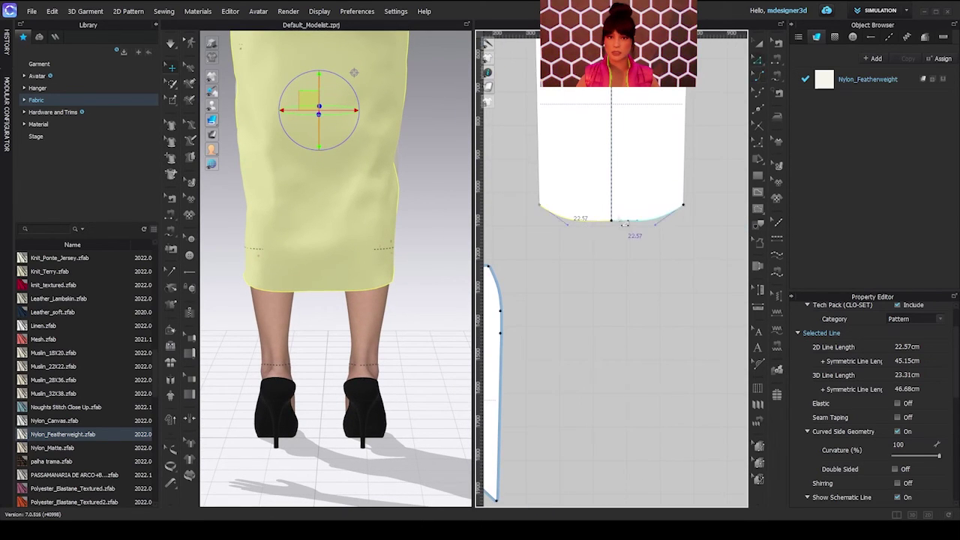
{"action": "left_click_drag", "start_coordinate": [612, 220], "coordinate": [611, 229]}
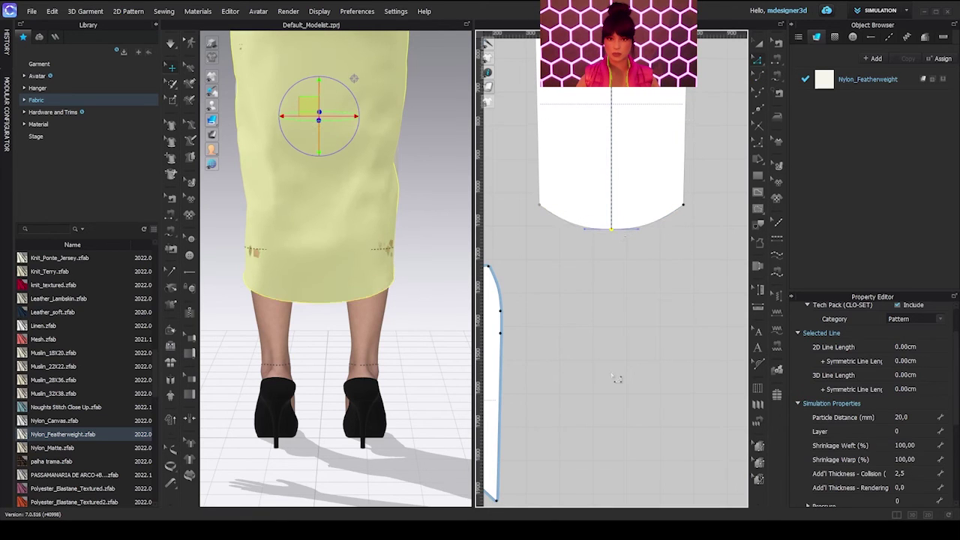
Step: Simulate the skirt with the curved back hem and inspect it from the side and front
{"action": "right_click_drag", "start_coordinate": [429, 347], "coordinate": [334, 336]}
{"action": "key", "text": "space"}
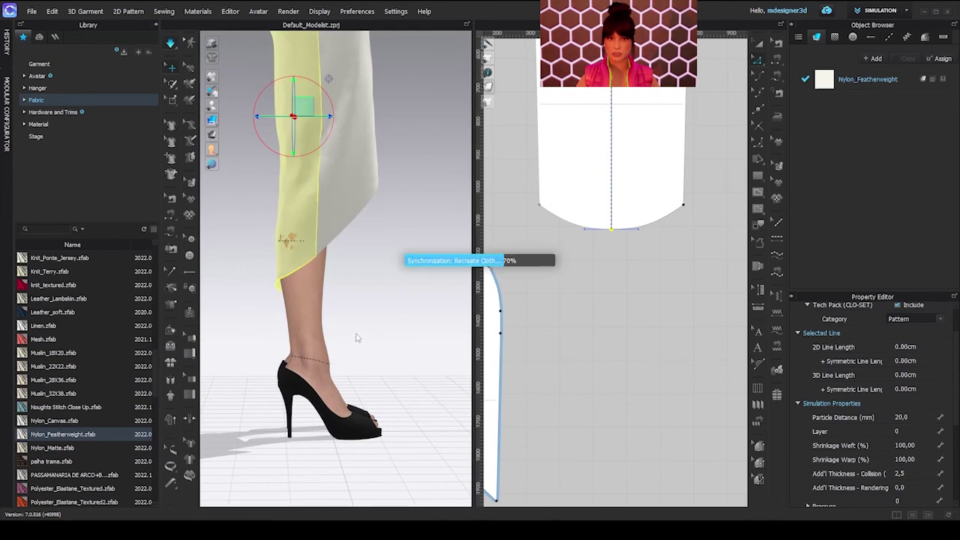
{"action": "right_click_drag", "start_coordinate": [389, 322], "coordinate": [288, 330]}
{"action": "scroll", "coordinate": [416, 229], "scroll_direction": "down", "scroll_amount": 5}
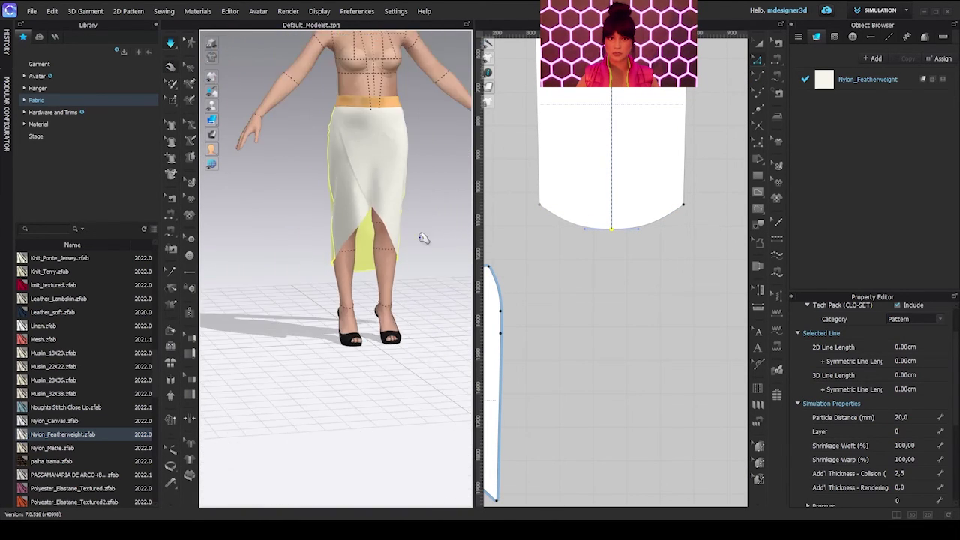
{"action": "mouse_move", "coordinate": [424, 240]}
{"action": "right_mouse_down"}
{"action": "mouse_move", "coordinate": [230, 236]}
{"action": "mouse_move", "coordinate": [419, 244]}
{"action": "right_mouse_up"}
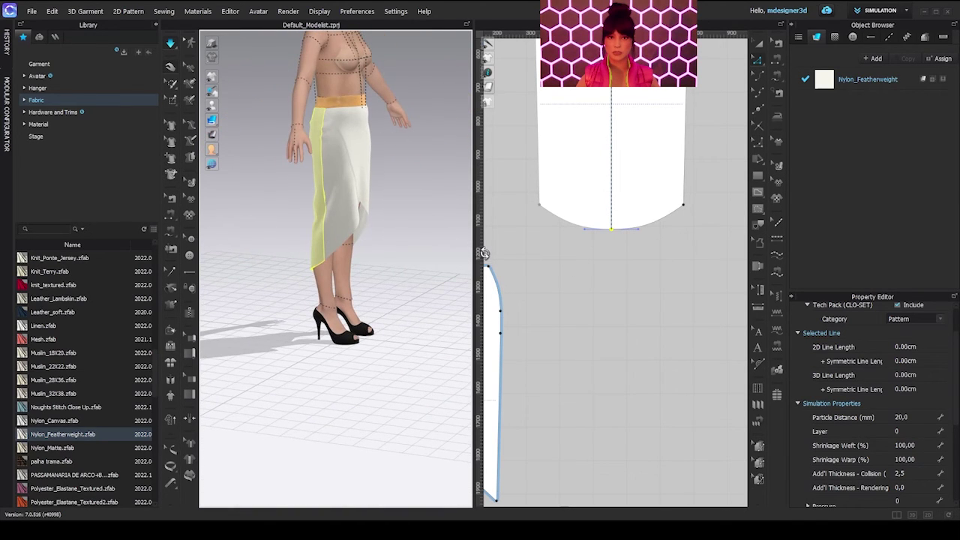
Step: Move the back hem's side corner slightly outward to flare the back pattern, and check the drape
{"action": "scroll", "coordinate": [600, 238], "scroll_direction": "down", "scroll_amount": 2}
{"action": "scroll", "coordinate": [599, 239], "scroll_direction": "down", "scroll_amount": 2}
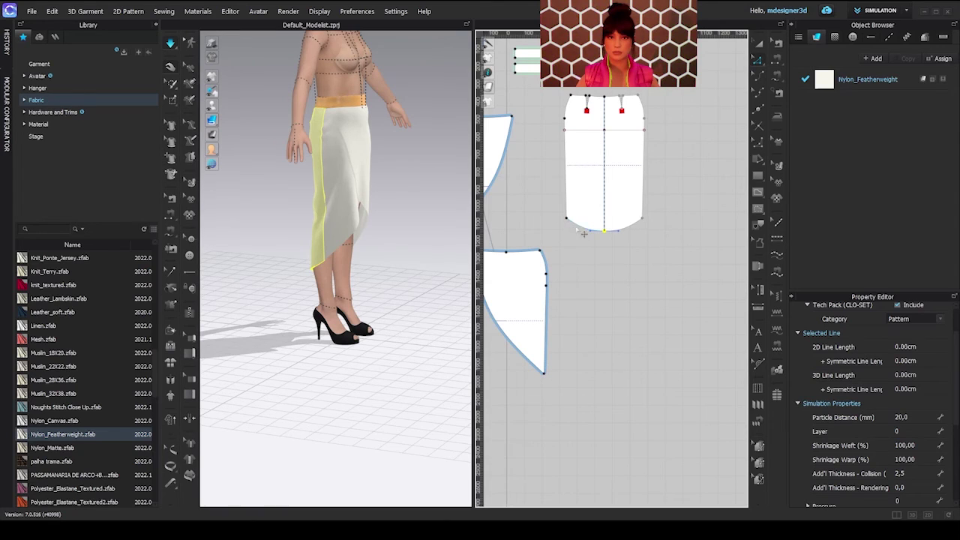
{"action": "left_click", "coordinate": [562, 218]}
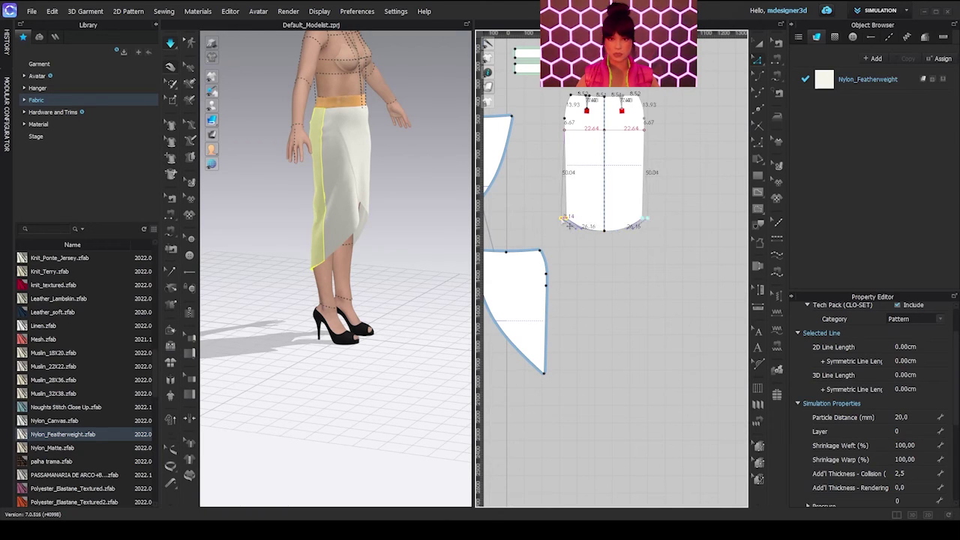
{"action": "left_click_drag", "start_coordinate": [562, 219], "coordinate": [561, 218]}
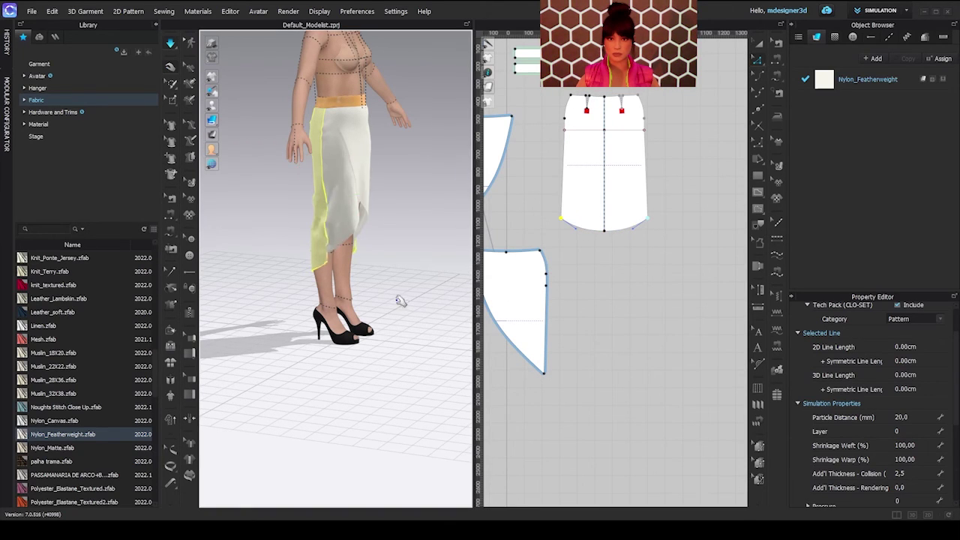
{"action": "mouse_move", "coordinate": [384, 293]}
{"action": "right_mouse_down"}
{"action": "mouse_move", "coordinate": [229, 281]}
{"action": "mouse_move", "coordinate": [390, 296]}
{"action": "right_mouse_up"}
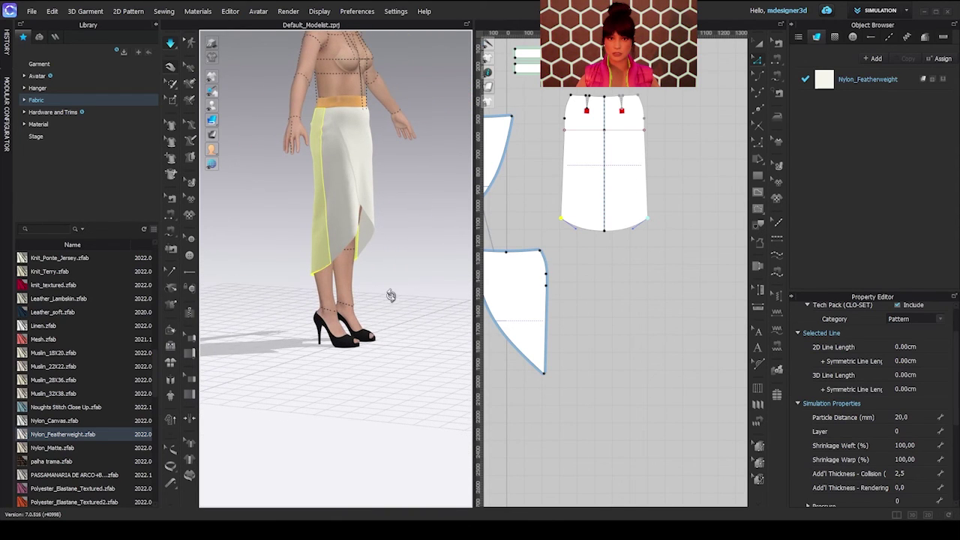
Step: Measure the combined length of the front panel's curved edge and half of the back hem, including the symmetric lengths
{"action": "right_click_drag", "start_coordinate": [581, 284], "coordinate": [696, 315]}
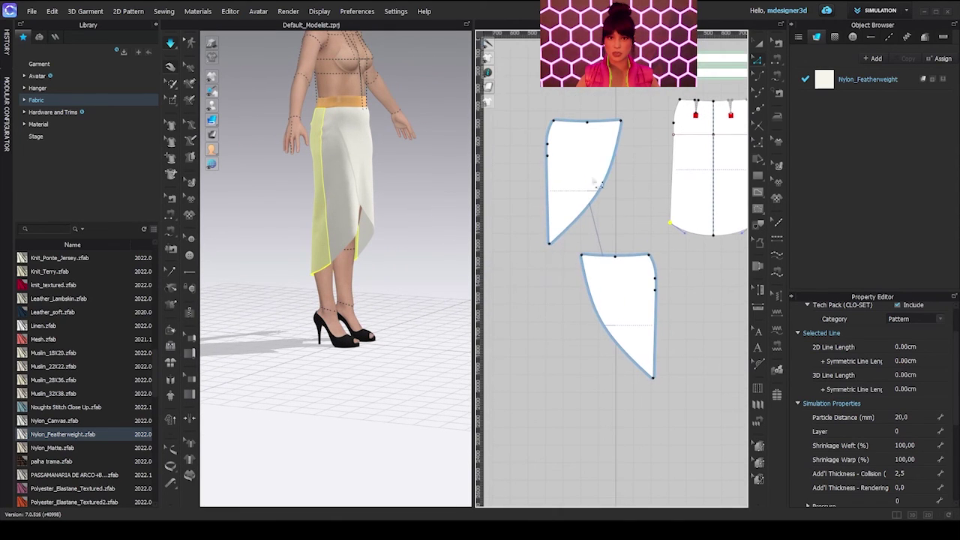
{"action": "left_click", "coordinate": [616, 172]}
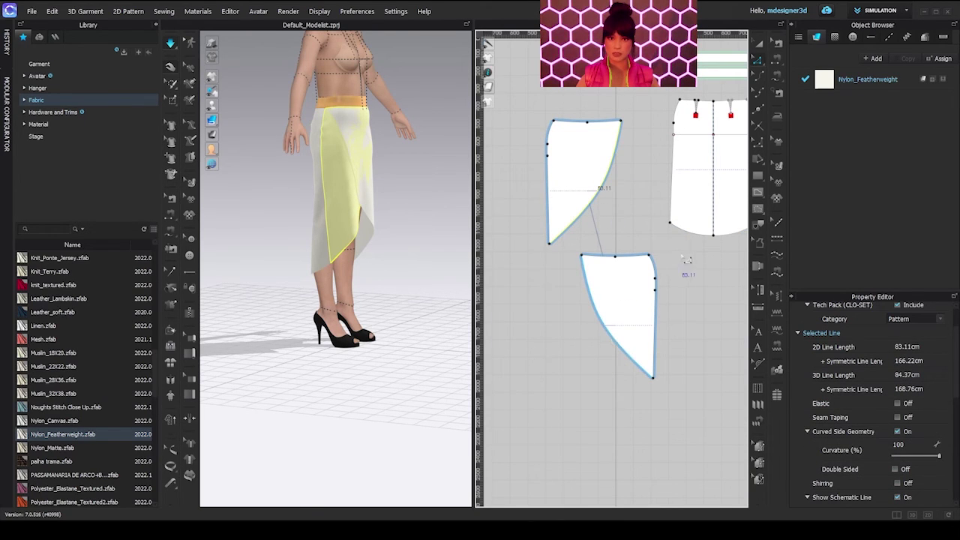
{"action": "scroll", "coordinate": [939, 458], "scroll_direction": "down", "scroll_amount": 2}
{"action": "scroll", "coordinate": [938, 457], "scroll_direction": "up", "scroll_amount": 4}
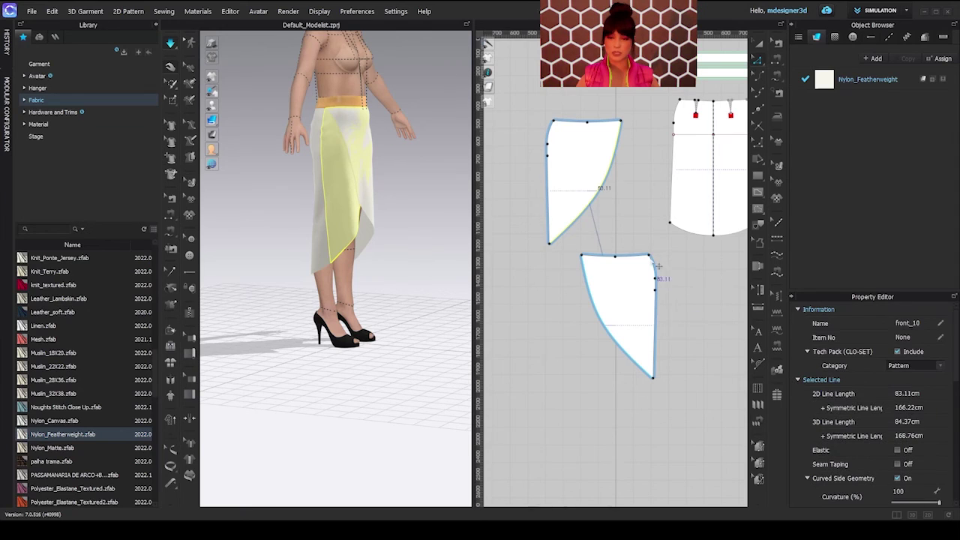
{"action": "left_click", "coordinate": [608, 192]}
{"action": "left_click", "coordinate": [609, 196]}
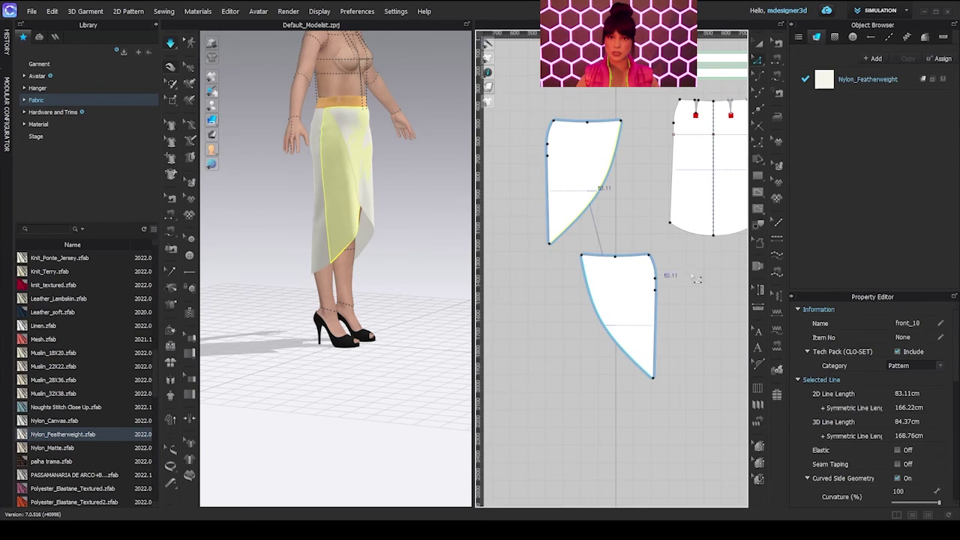
{"action": "middle_click_drag", "start_coordinate": [685, 246], "coordinate": [597, 232]}
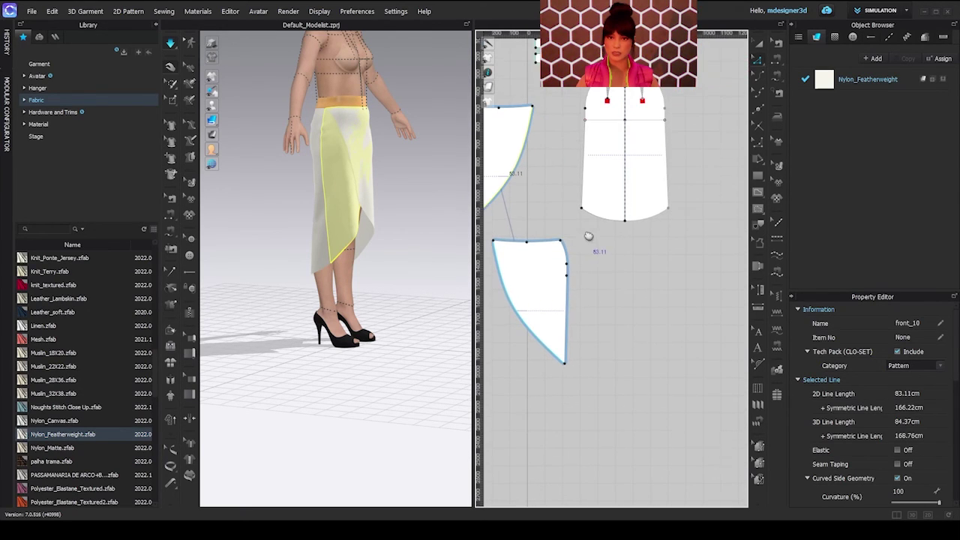
{"action": "left_click", "coordinate": [609, 222], "text": "shift"}
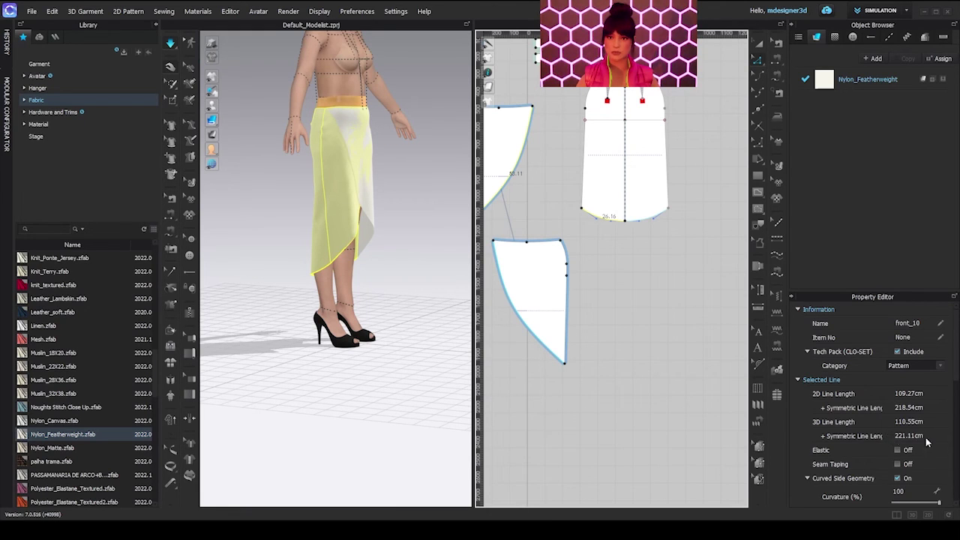
Step: Create a narrow rectangular pattern strip 221.20 cm wide below the back pattern
{"action": "left_click", "coordinate": [756, 177]}
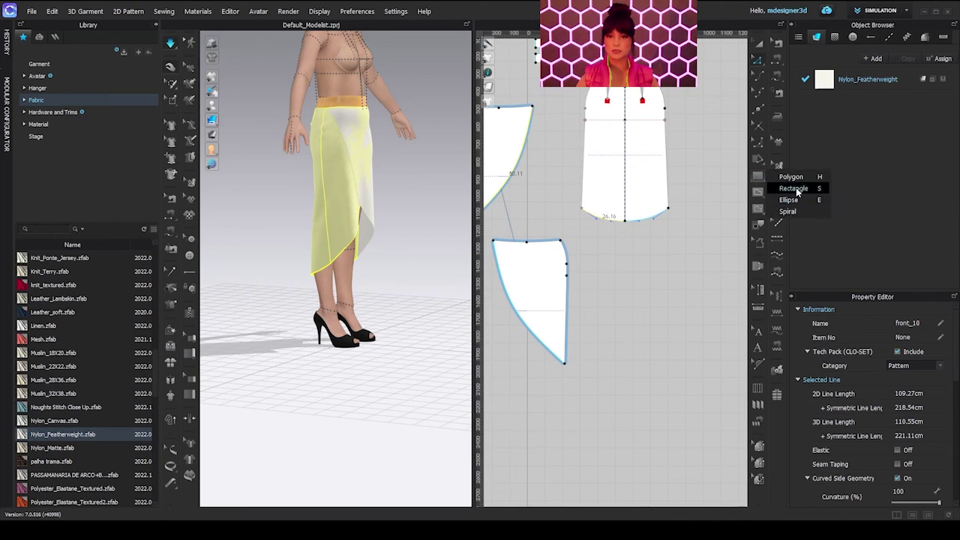
{"action": "left_click", "coordinate": [794, 189]}
{"action": "left_click", "coordinate": [628, 289]}
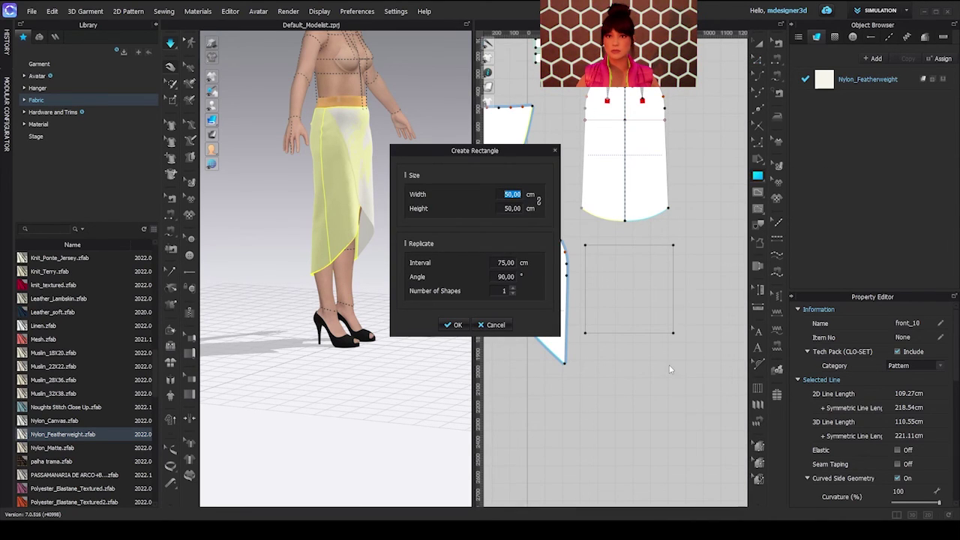
{"action": "type", "text": "221"}
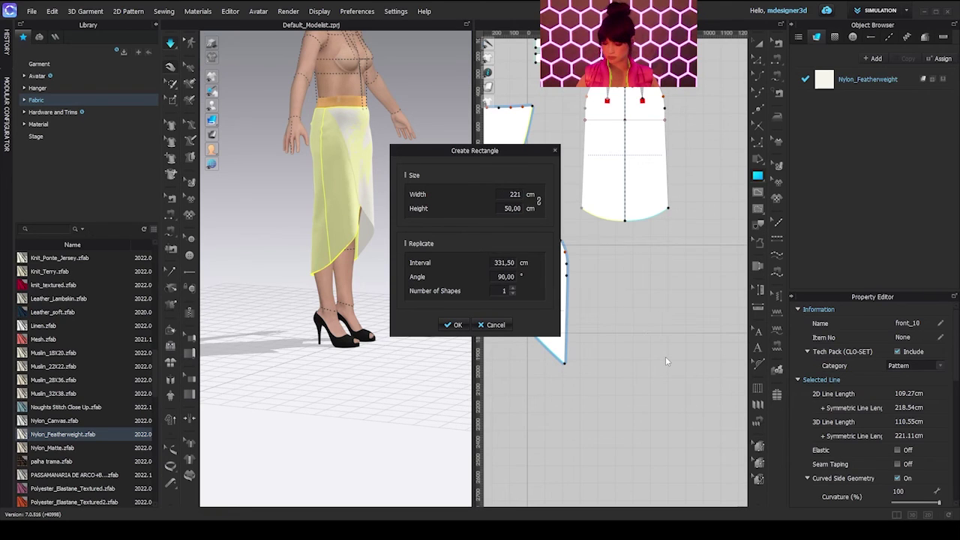
{"action": "type", "text": ",5"}
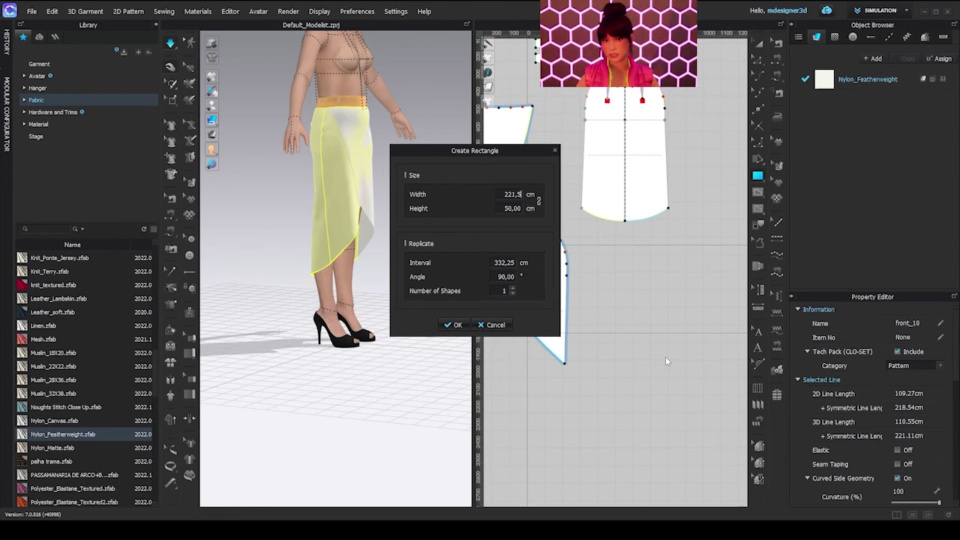
{"action": "key", "text": "BackSpace"}
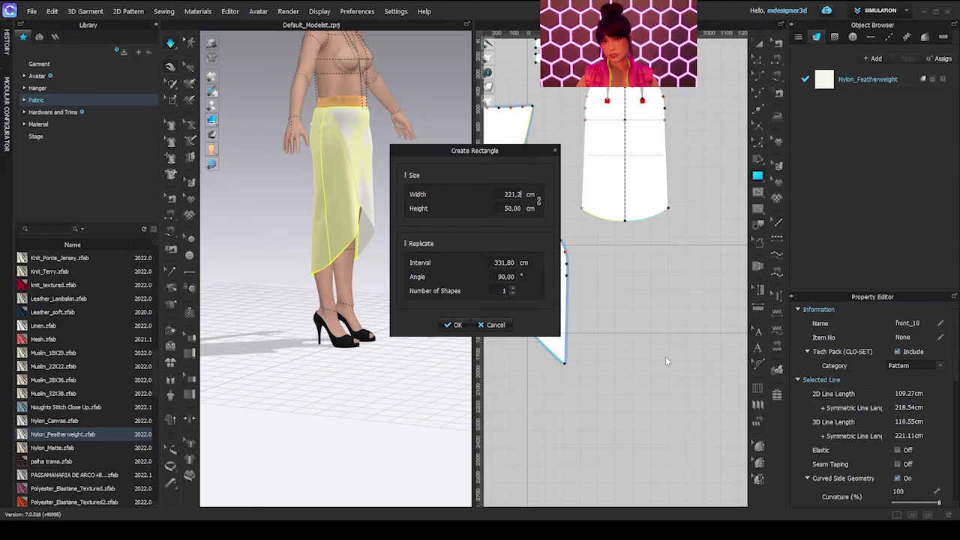
{"action": "type", "text": "2"}
{"action": "key", "text": "Tab"}
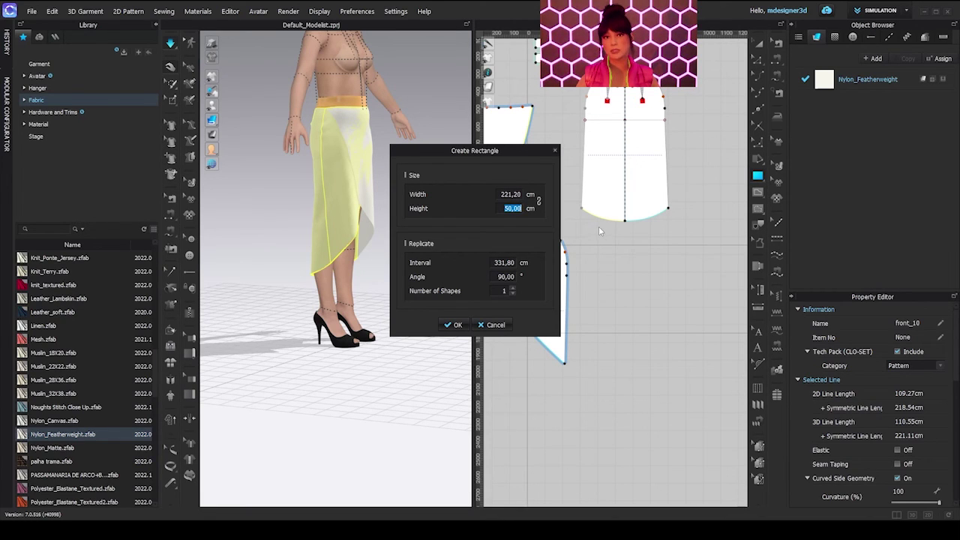
{"action": "left_click", "coordinate": [454, 324]}
Step: Move the long strip off the mirrored front panel into the empty area below all patterns and leave it selected
{"action": "scroll", "coordinate": [580, 286], "scroll_direction": "down", "scroll_amount": 3}
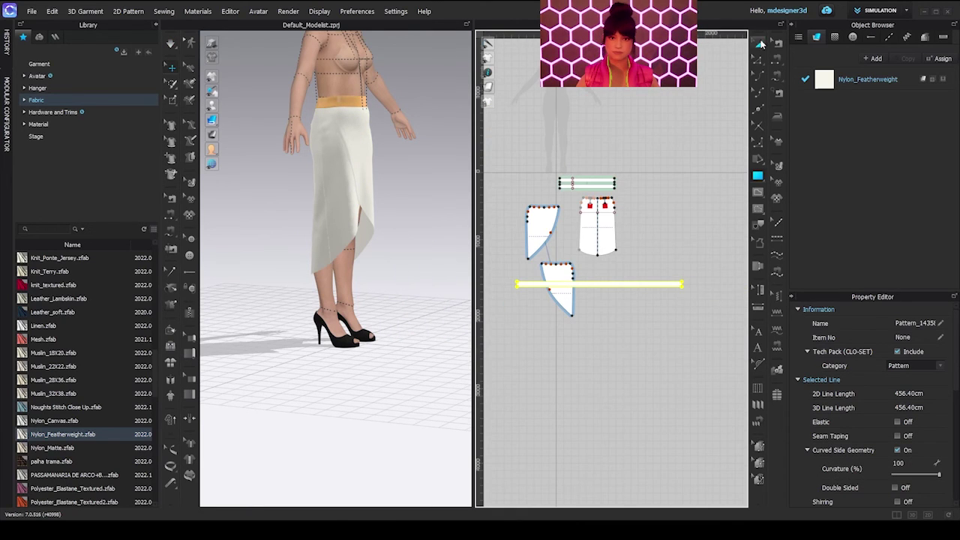
{"action": "left_click", "coordinate": [760, 43]}
{"action": "left_click_drag", "start_coordinate": [621, 280], "coordinate": [637, 339]}
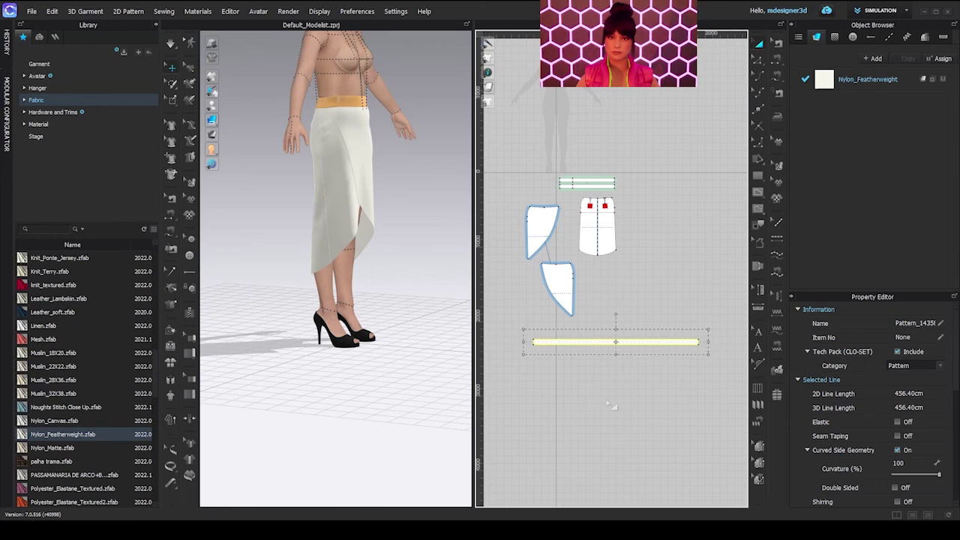
{"action": "right_click", "coordinate": [575, 401]}
{"action": "key", "text": "Escape"}
{"action": "scroll", "coordinate": [600, 327], "scroll_direction": "up", "scroll_amount": 4}
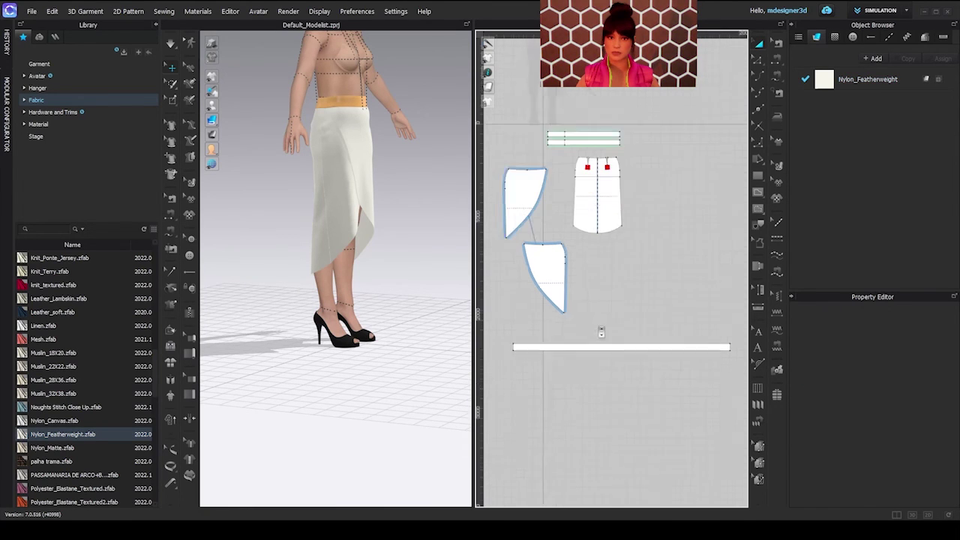
{"action": "left_click", "coordinate": [590, 361]}
{"action": "scroll", "coordinate": [591, 364], "scroll_direction": "down", "scroll_amount": 5}
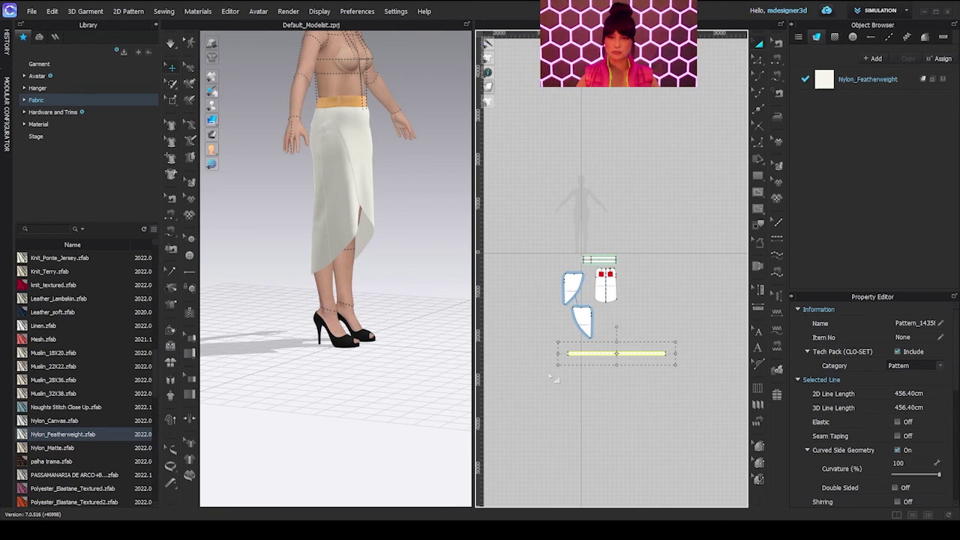
Step: Stretch the long strip outward from its end to about 320 cm long
{"action": "right_click_drag", "start_coordinate": [399, 253], "coordinate": [318, 227]}
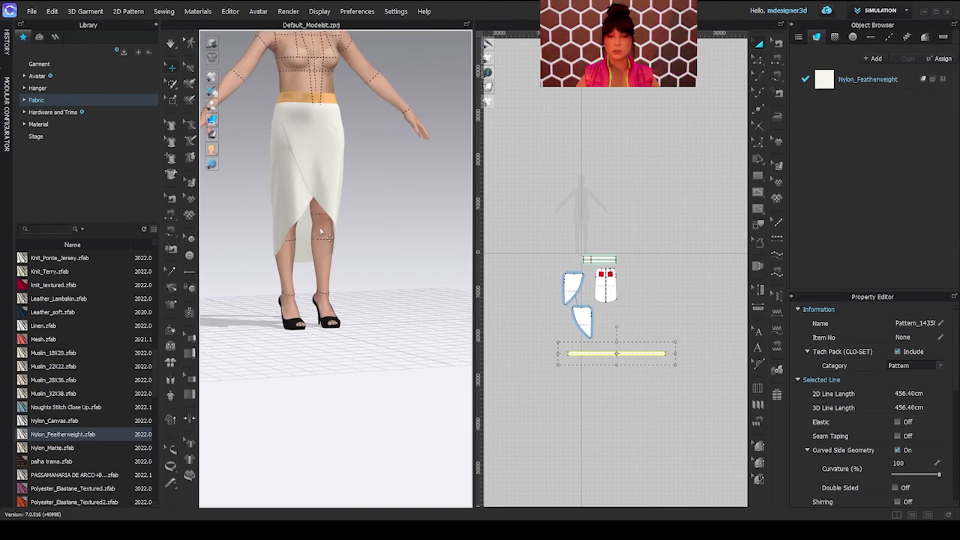
{"action": "scroll", "coordinate": [580, 360], "scroll_direction": "up", "scroll_amount": 3}
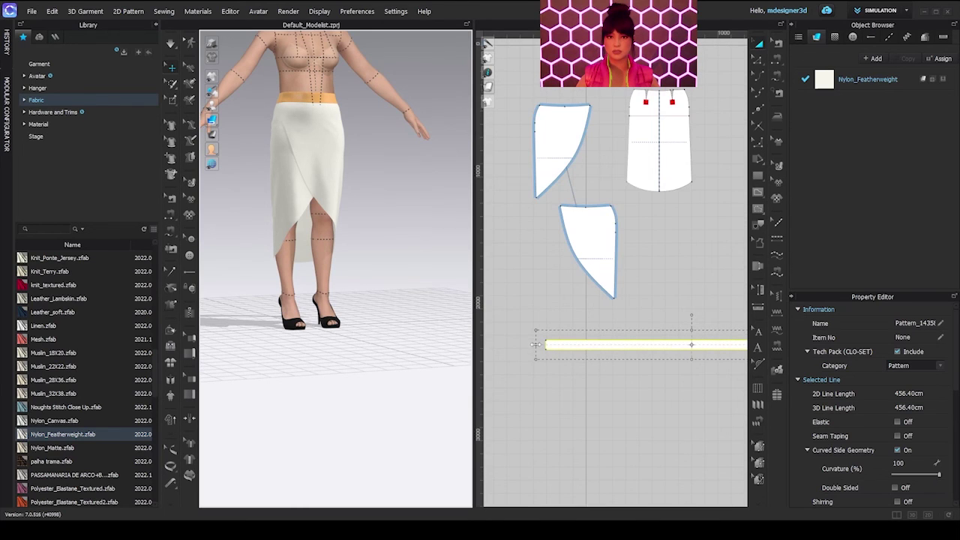
{"action": "left_click_drag", "start_coordinate": [535, 345], "coordinate": [487, 312]}
{"action": "scroll", "coordinate": [529, 337], "scroll_direction": "down", "scroll_amount": 3}
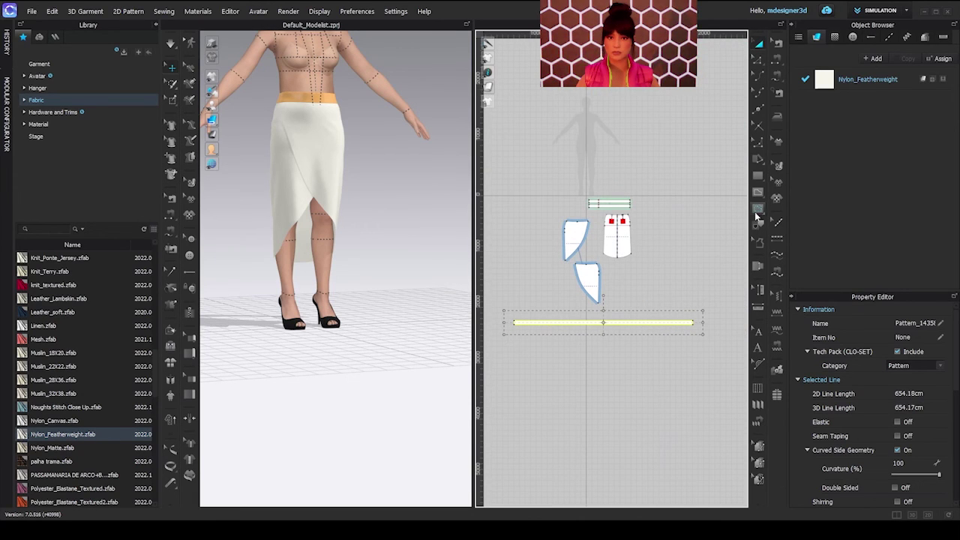
{"action": "mouse_move", "coordinate": [758, 197]}
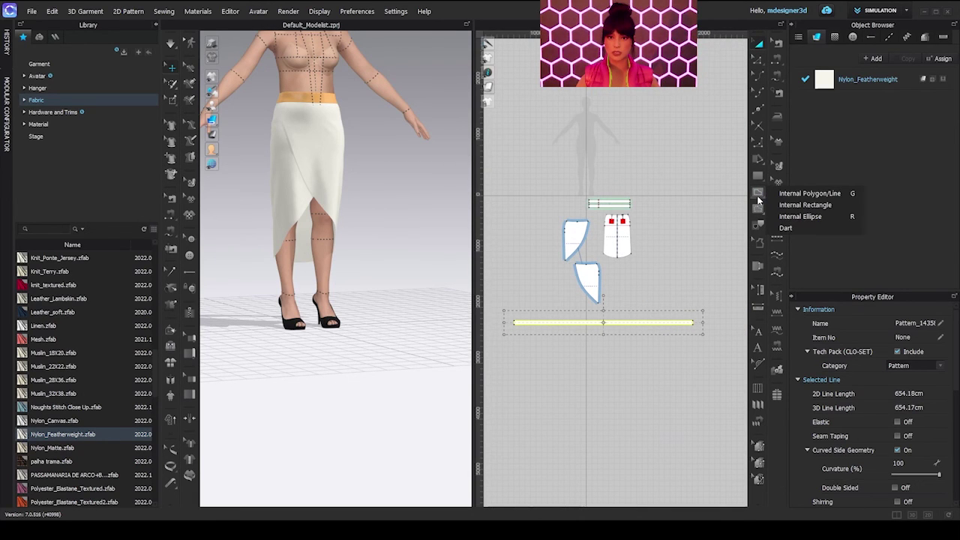
{"action": "mouse_move", "coordinate": [759, 177]}
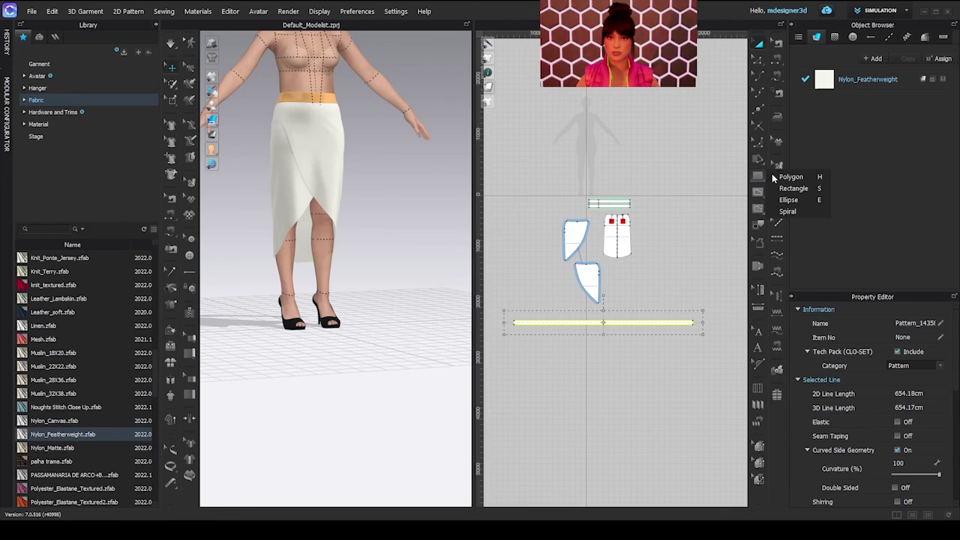
{"action": "left_click", "coordinate": [787, 212]}
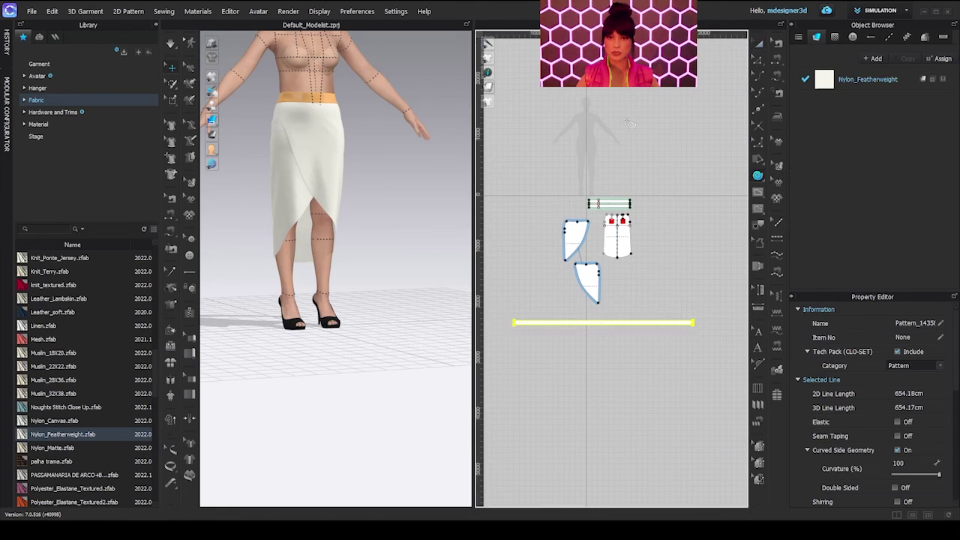
{"action": "left_click", "coordinate": [619, 115]}
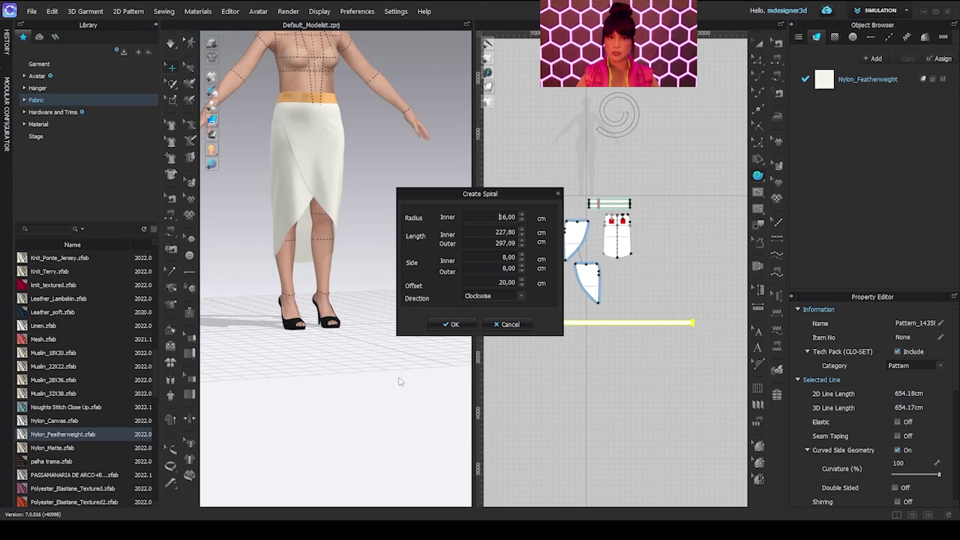
{"action": "left_click", "coordinate": [510, 324]}
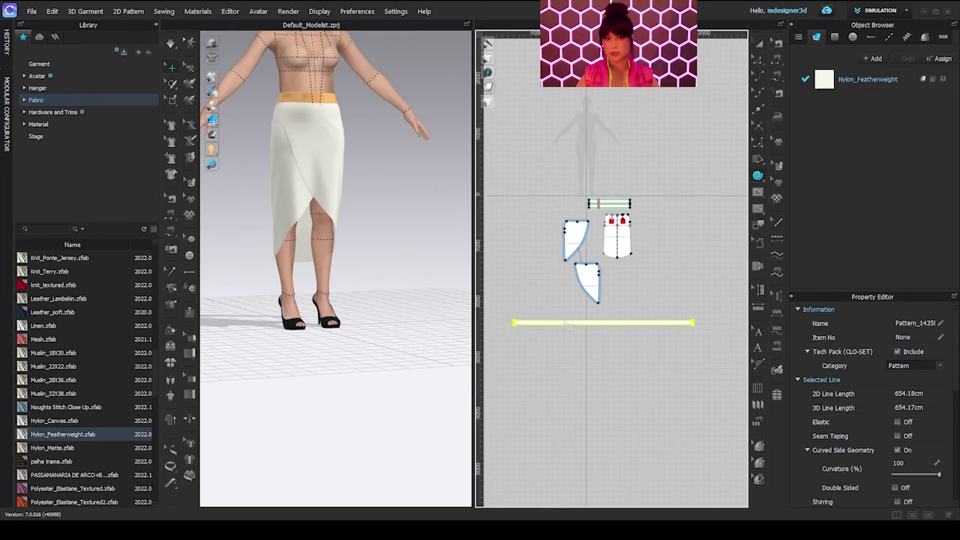
Step: Sew the strip's full upper edge to the lower front panel's curved edge, the back hem and the other front panel's curved edge with M:N free sewing
{"action": "scroll", "coordinate": [622, 317], "scroll_direction": "down", "scroll_amount": 2}
{"action": "right_click_drag", "start_coordinate": [397, 235], "coordinate": [371, 237]}
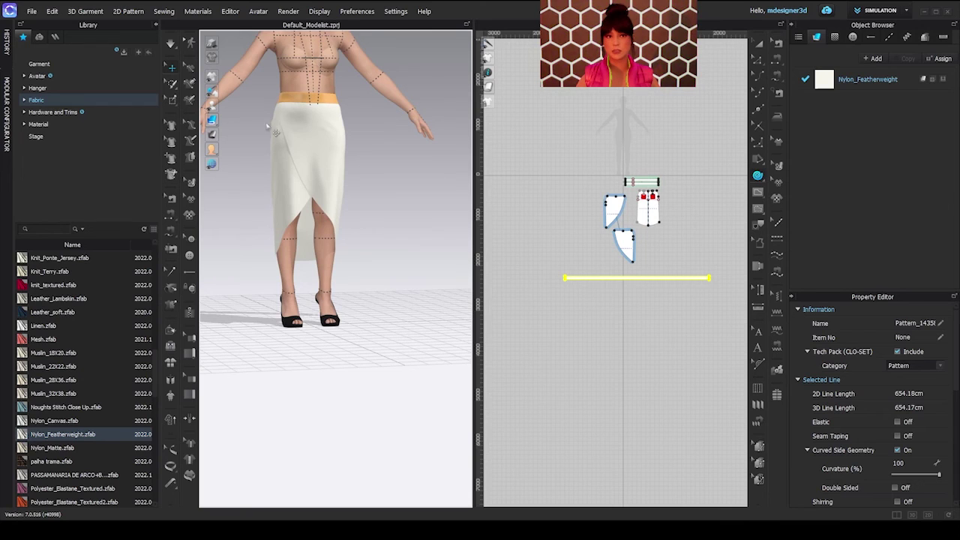
{"action": "left_click", "coordinate": [282, 116]}
{"action": "scroll", "coordinate": [617, 269], "scroll_direction": "up", "scroll_amount": 3}
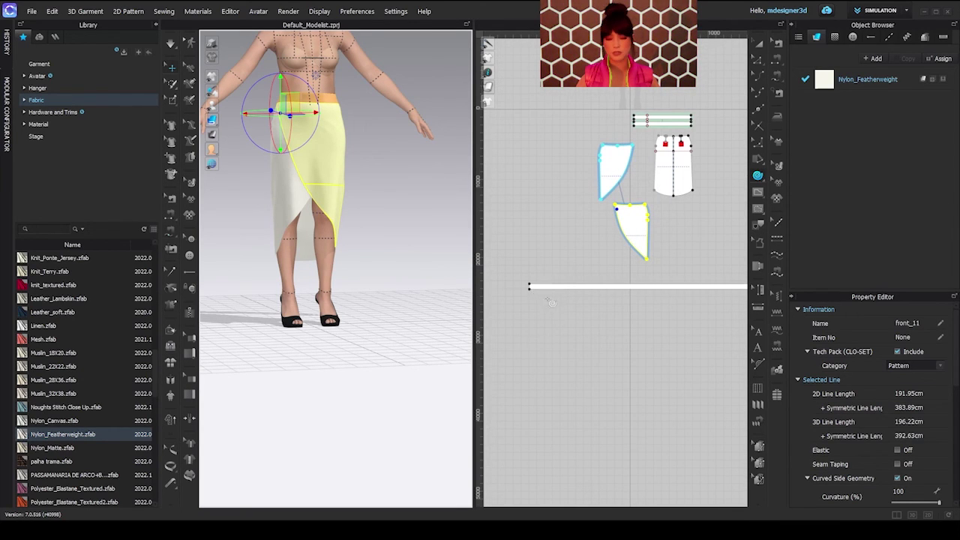
{"action": "key", "text": "m"}
{"action": "left_click", "coordinate": [530, 290]}
{"action": "middle_click_drag", "start_coordinate": [642, 301], "coordinate": [589, 307]}
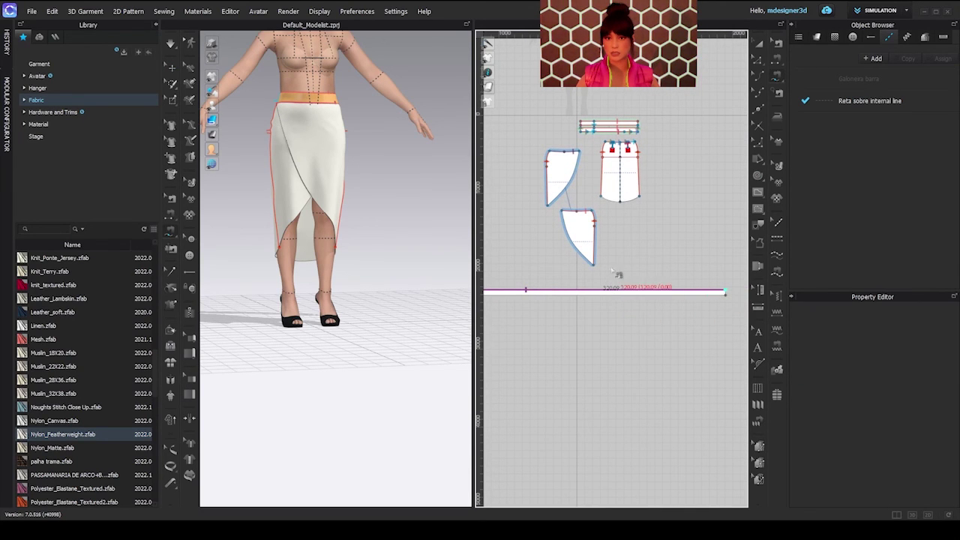
{"action": "middle_click_drag", "start_coordinate": [611, 269], "coordinate": [631, 272]}
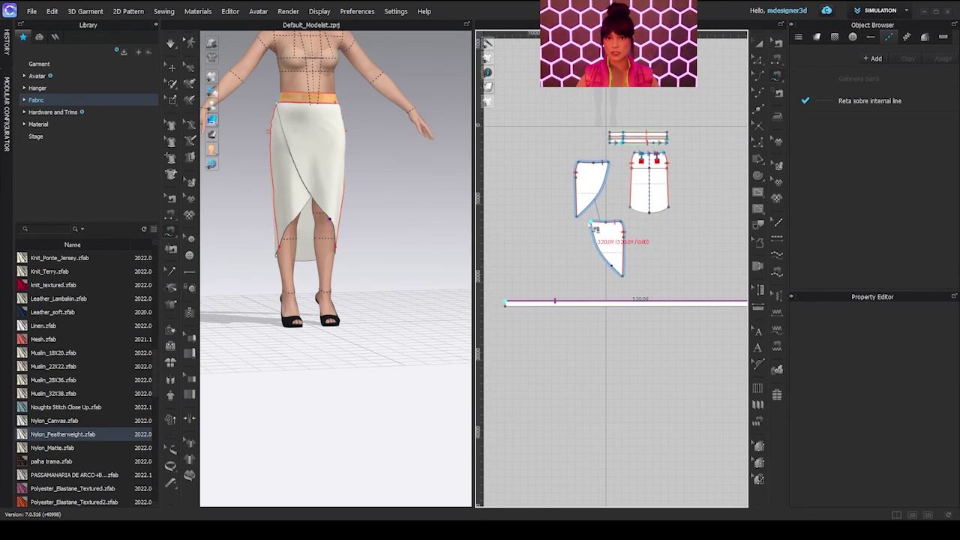
{"action": "left_click", "coordinate": [595, 228]}
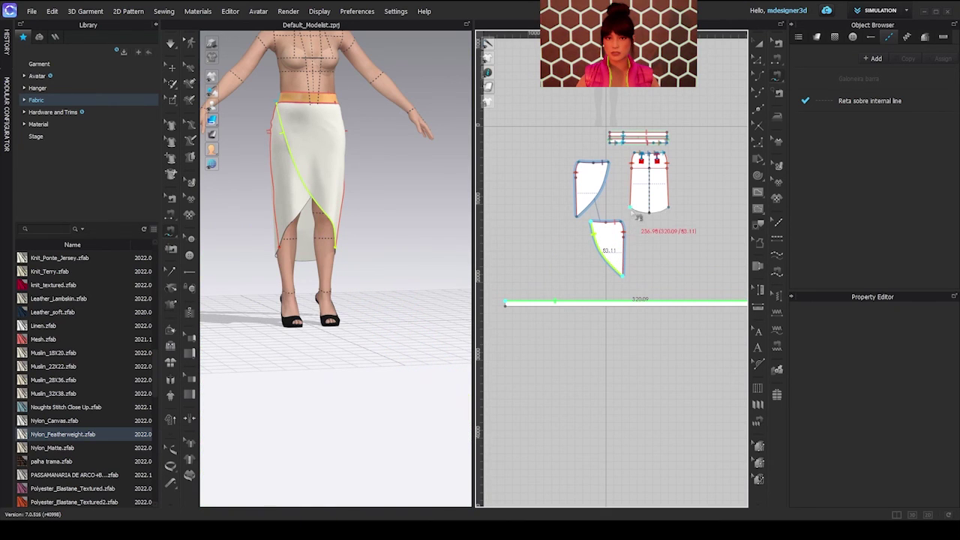
{"action": "left_click", "coordinate": [674, 215]}
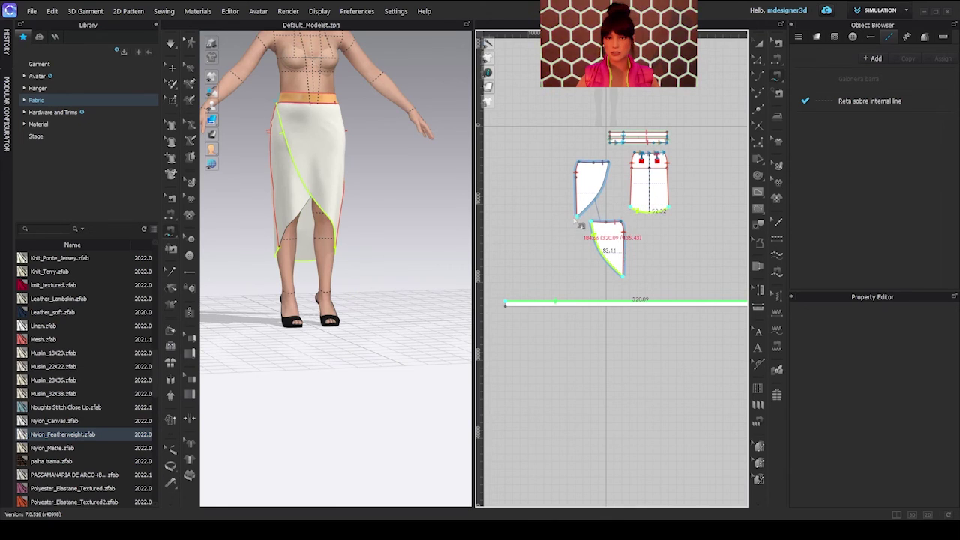
{"action": "left_click", "coordinate": [578, 216]}
{"action": "left_click", "coordinate": [610, 162]}
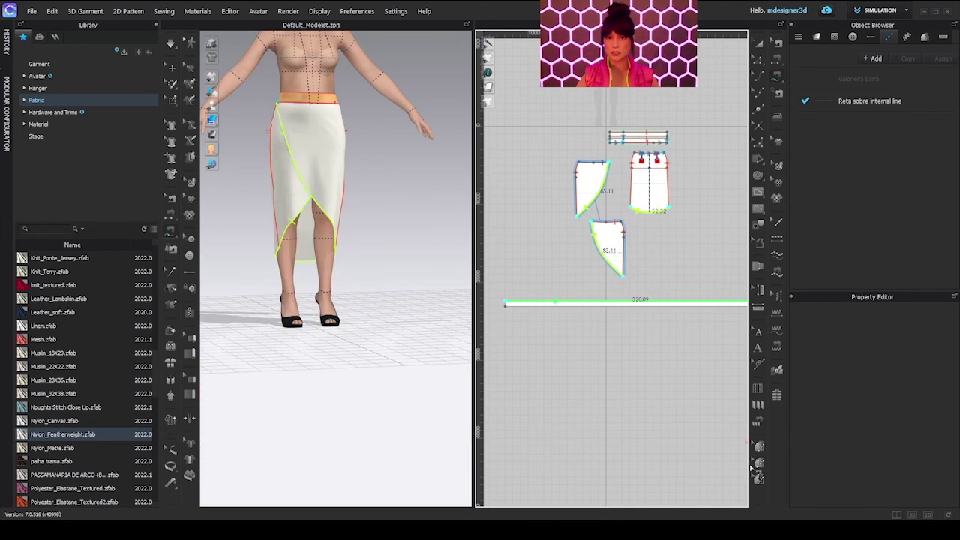
{"action": "key", "text": "Return"}
Step: Superimpose the sewn strip onto the skirt edges in 3D with Superimpose (Side)
{"action": "scroll", "coordinate": [419, 345], "scroll_direction": "down", "scroll_amount": 5}
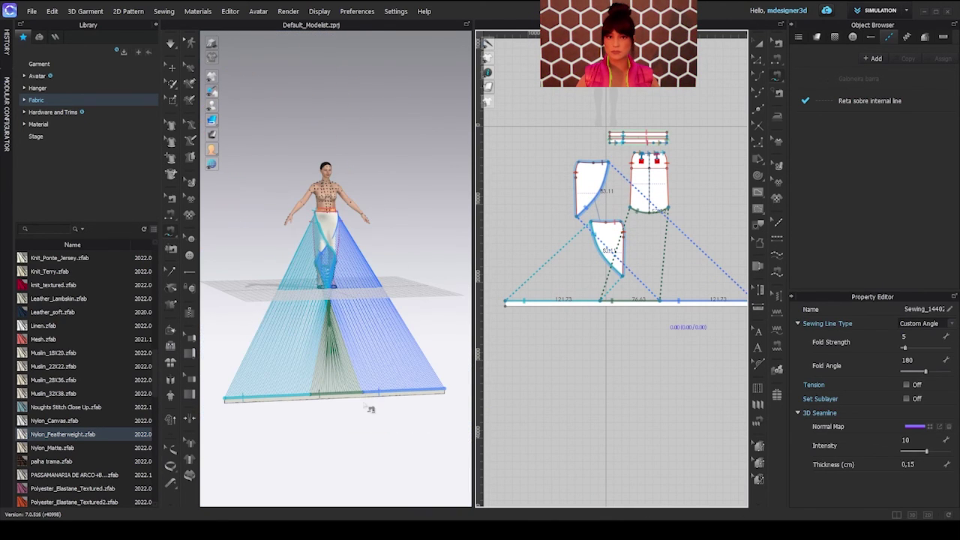
{"action": "key", "text": "q"}
{"action": "left_click", "coordinate": [350, 398]}
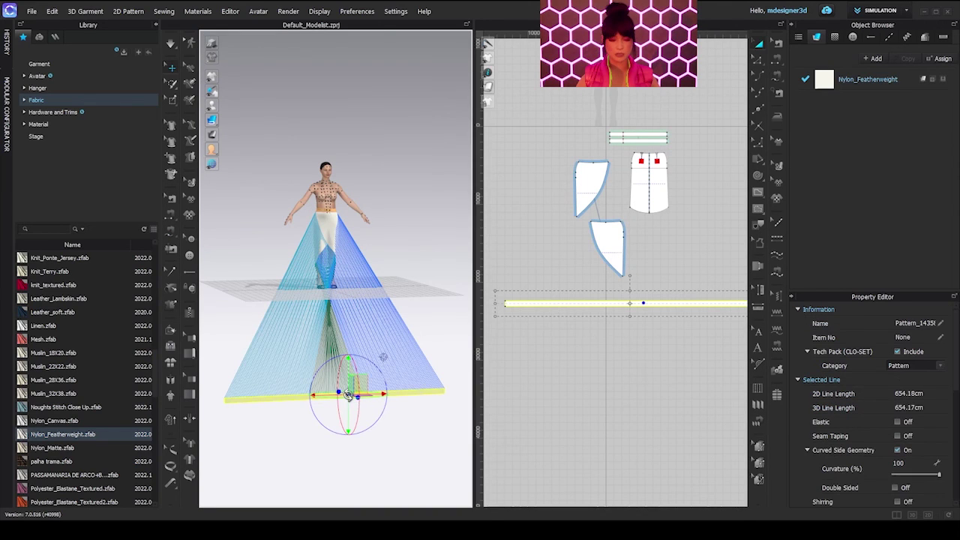
{"action": "right_click", "coordinate": [349, 395]}
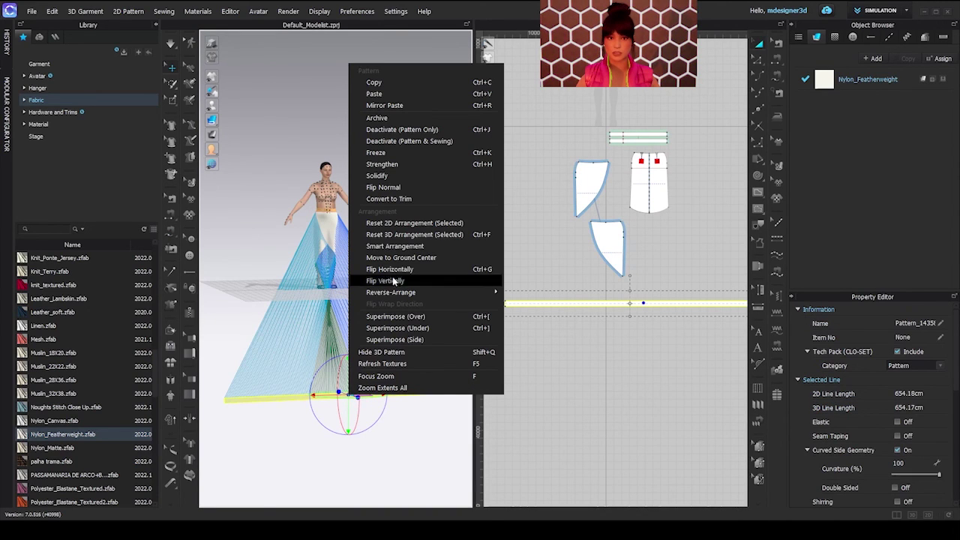
{"action": "left_click", "coordinate": [398, 340]}
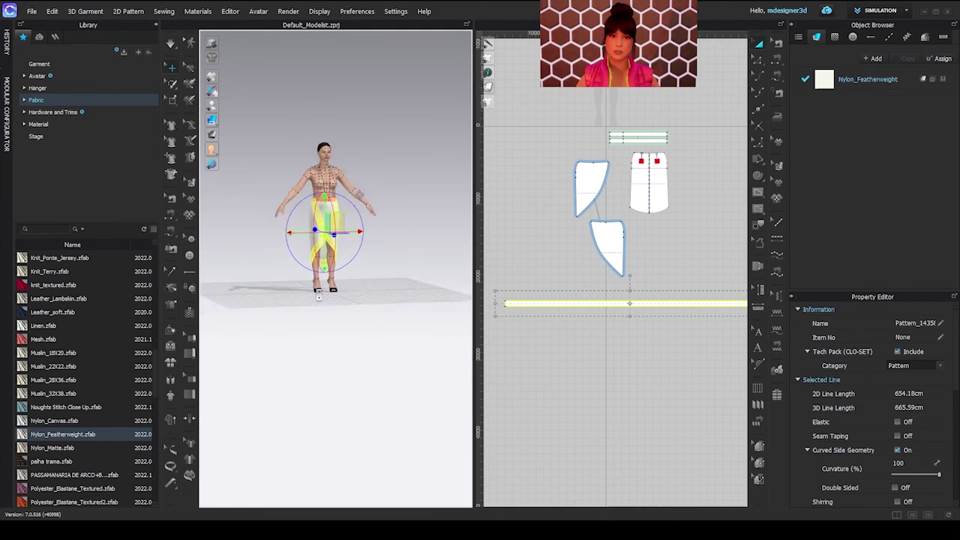
{"action": "scroll", "coordinate": [315, 302], "scroll_direction": "up", "scroll_amount": 5}
{"action": "scroll", "coordinate": [315, 302], "scroll_direction": "up", "scroll_amount": 5}
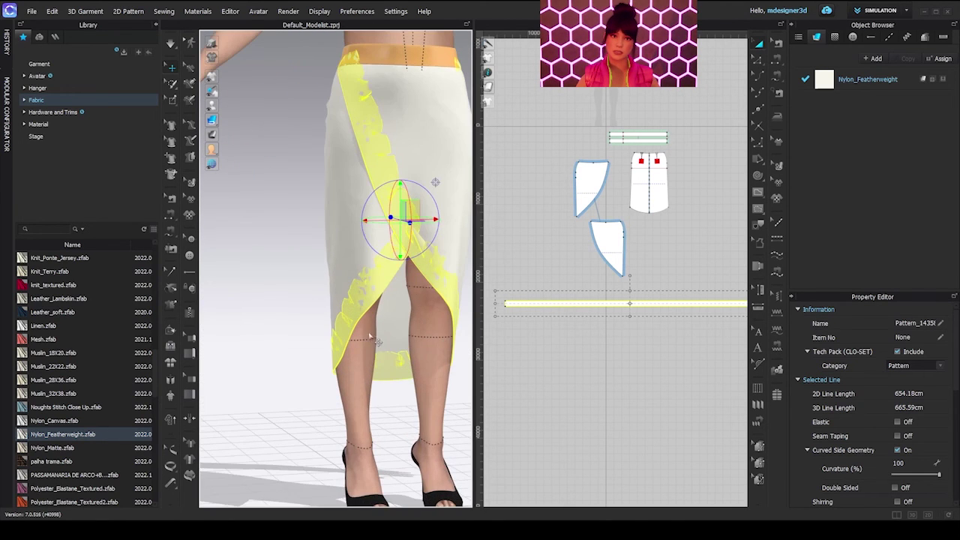
{"action": "right_click_drag", "start_coordinate": [369, 335], "coordinate": [392, 344]}
{"action": "scroll", "coordinate": [404, 342], "scroll_direction": "down", "scroll_amount": 3}
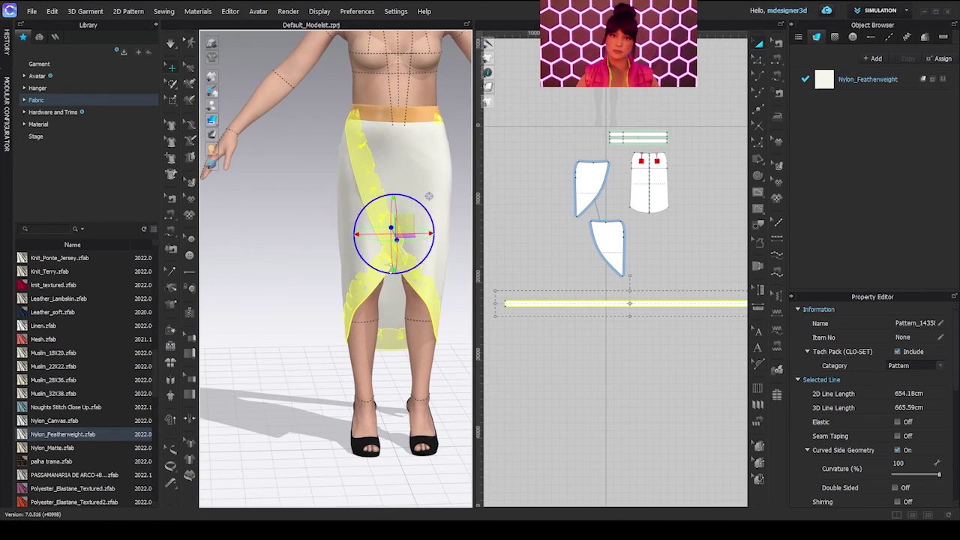
Step: Try simulating the superimposed strip and pulling the ruffle off the front, and try placing the strip with Superimpose (Under)
{"action": "key", "text": "space"}
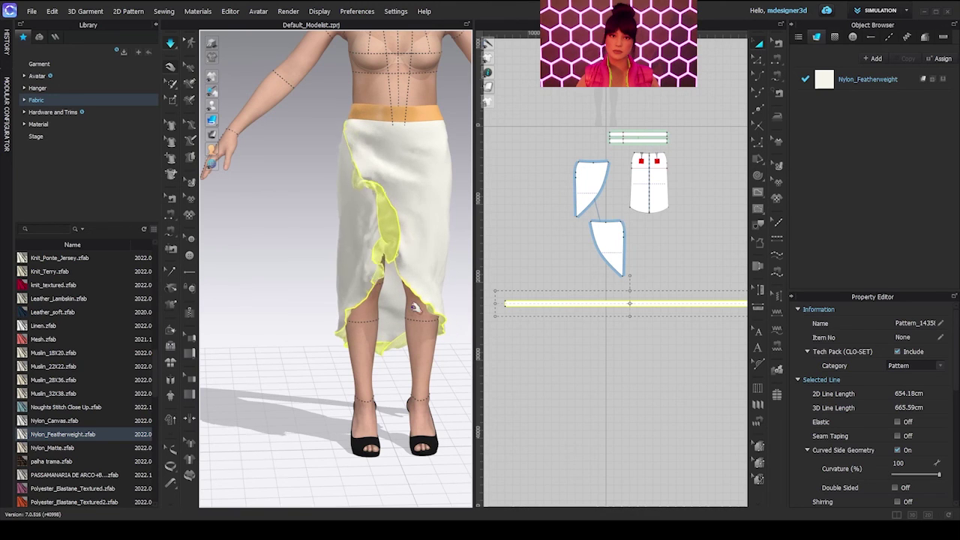
{"action": "left_click_drag", "start_coordinate": [380, 250], "coordinate": [361, 225]}
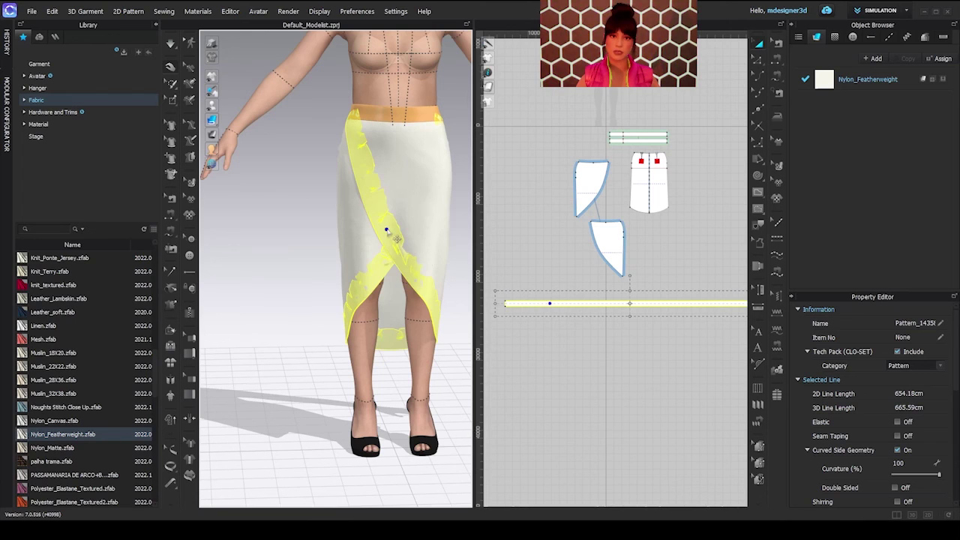
{"action": "right_click", "coordinate": [386, 229]}
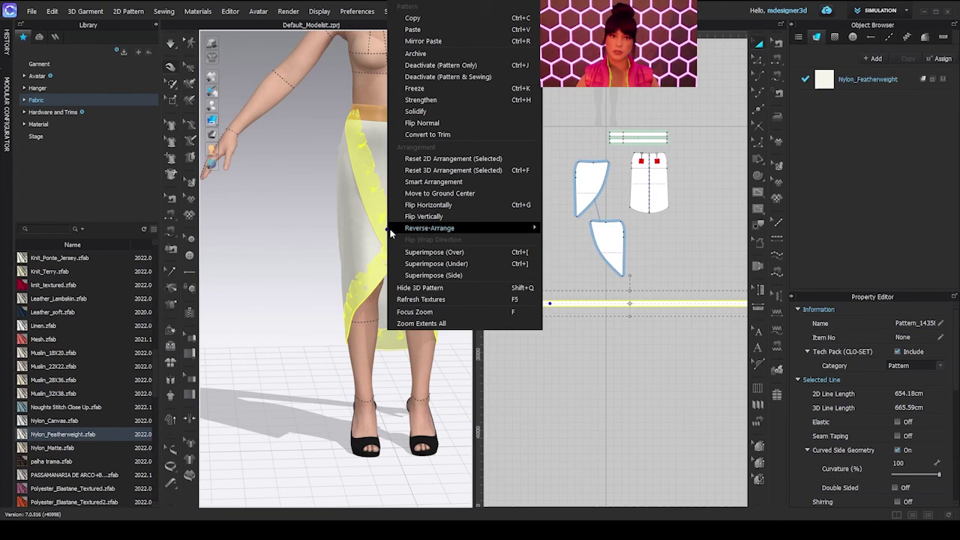
{"action": "left_click", "coordinate": [468, 263]}
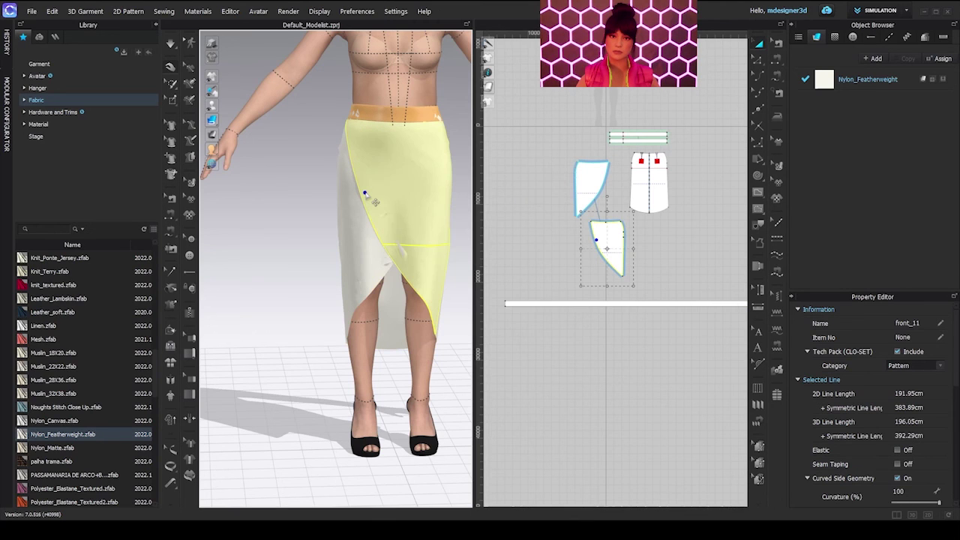
Step: Move the superimposed strip slightly downward in 3D and run the simulation
{"action": "left_click", "coordinate": [411, 262]}
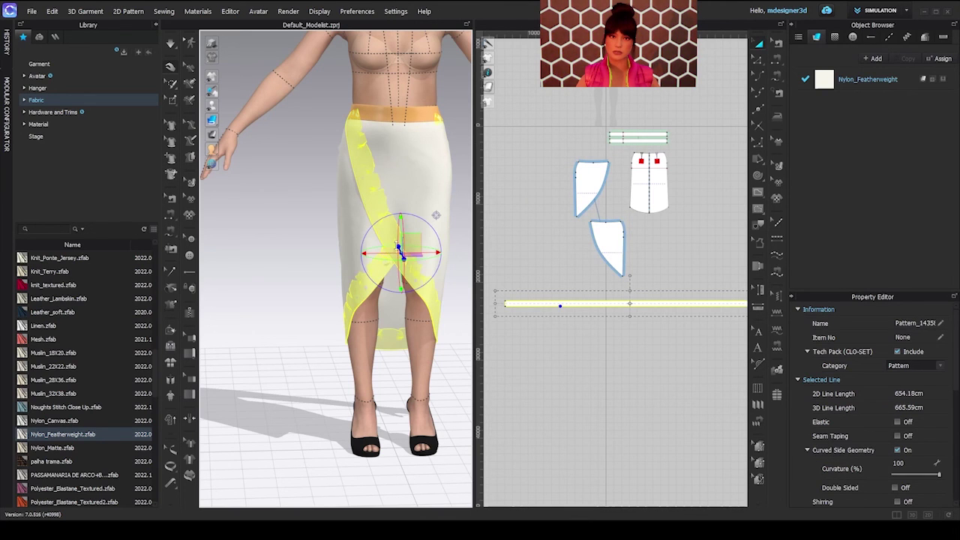
{"action": "mouse_move", "coordinate": [403, 229]}
{"action": "right_mouse_down"}
{"action": "mouse_move", "coordinate": [456, 278]}
{"action": "mouse_move", "coordinate": [416, 237]}
{"action": "right_mouse_up"}
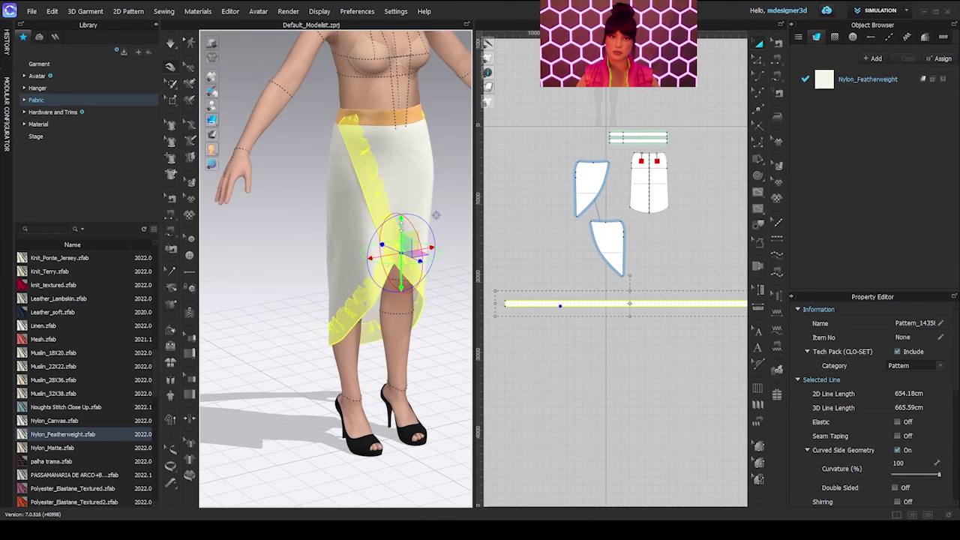
{"action": "left_click_drag", "start_coordinate": [401, 227], "coordinate": [403, 264]}
{"action": "key", "text": "space"}
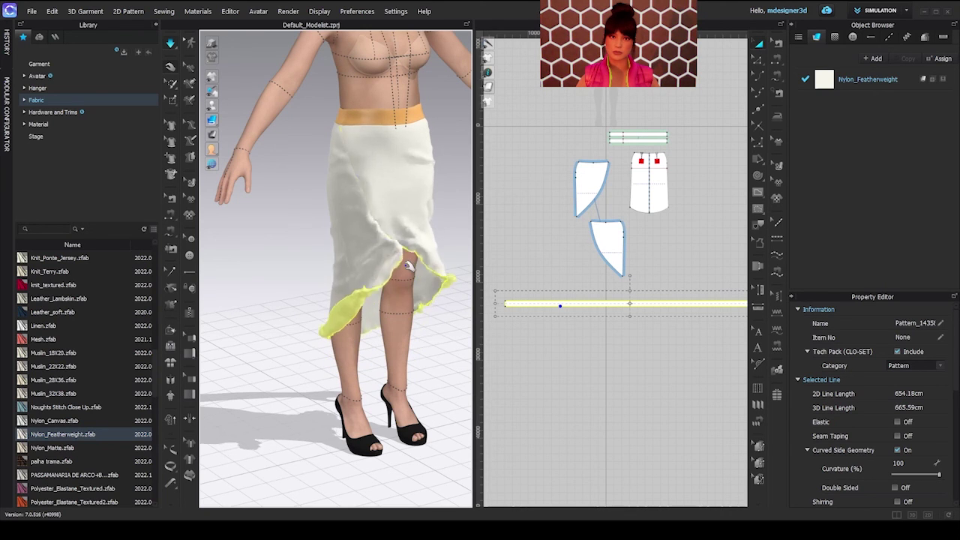
Step: Pull the ruffle outward around the front edges and hem during simulation, and leave the strip selected
{"action": "left_click_drag", "start_coordinate": [417, 299], "coordinate": [429, 273]}
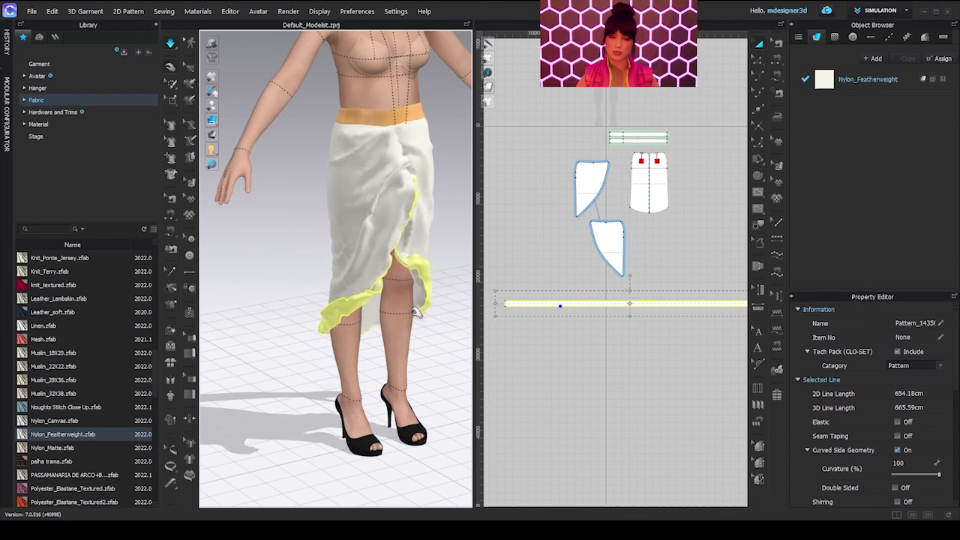
{"action": "left_click", "coordinate": [426, 235]}
{"action": "right_click_drag", "start_coordinate": [456, 414], "coordinate": [375, 421]}
{"action": "left_click_drag", "start_coordinate": [456, 315], "coordinate": [456, 323]}
{"action": "left_click", "coordinate": [407, 287]}
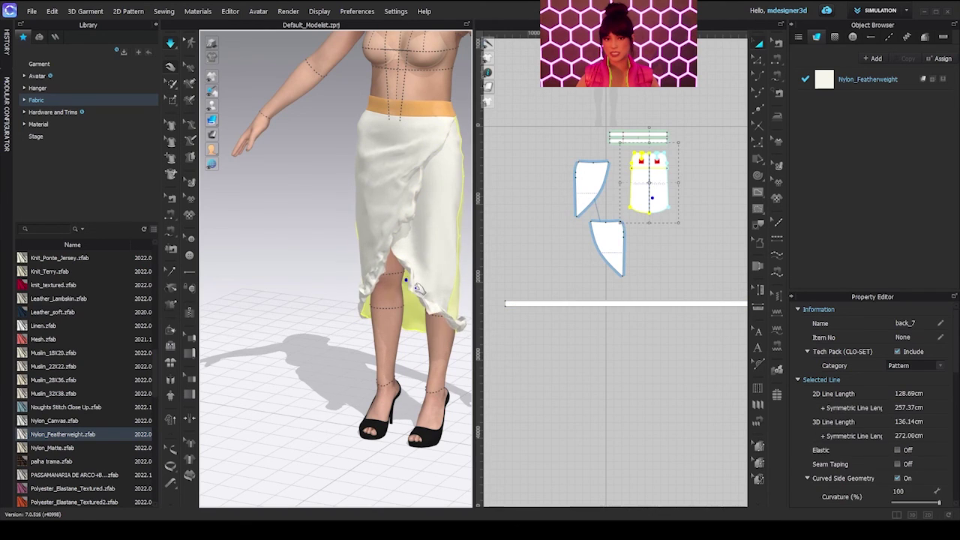
{"action": "left_click", "coordinate": [417, 288]}
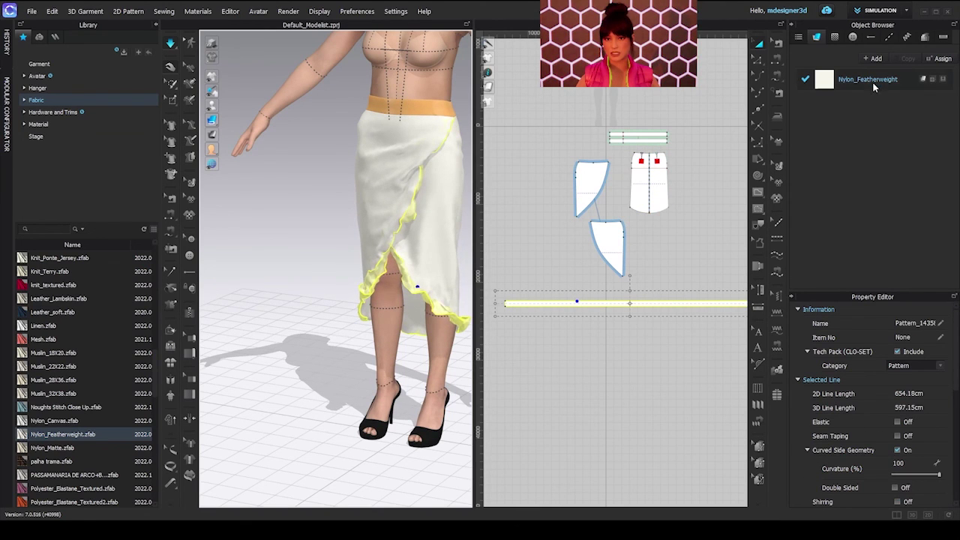
Step: Set the Nylon_Featherweight fabric's physical property preset to Silk_Knit_Jersey, check the drape from the other side, and select the mirrored front panel
{"action": "left_click", "coordinate": [872, 83]}
{"action": "left_click", "coordinate": [918, 471]}
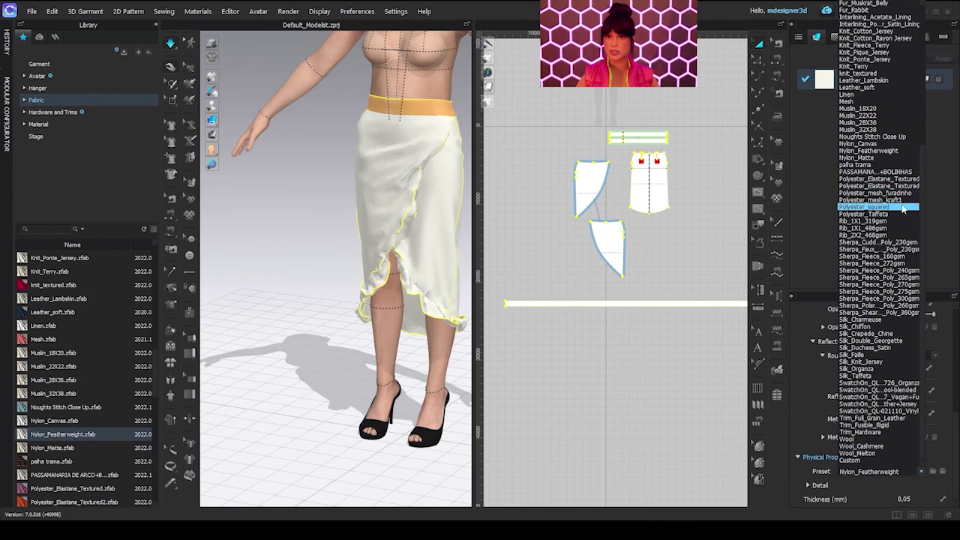
{"action": "scroll", "coordinate": [889, 159], "scroll_direction": "up", "scroll_amount": 1}
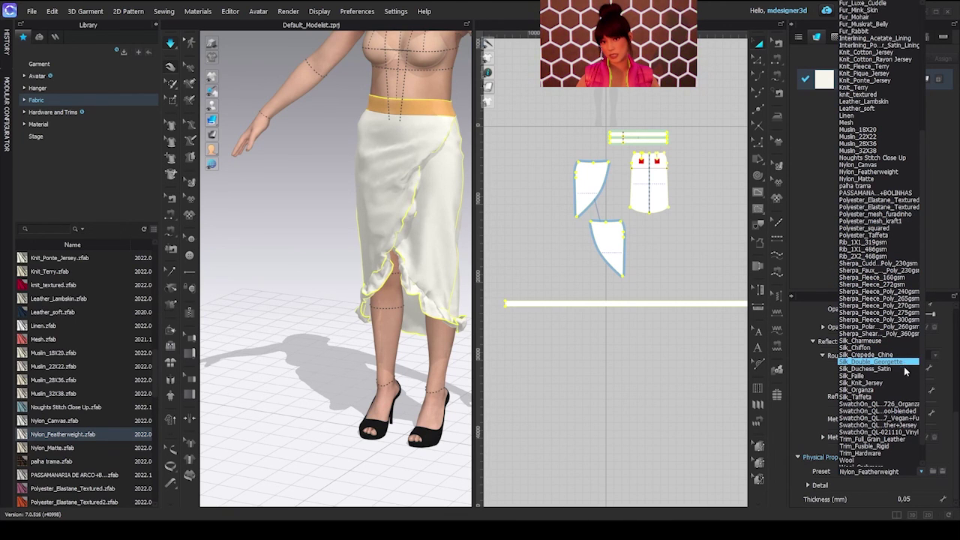
{"action": "left_click", "coordinate": [897, 384]}
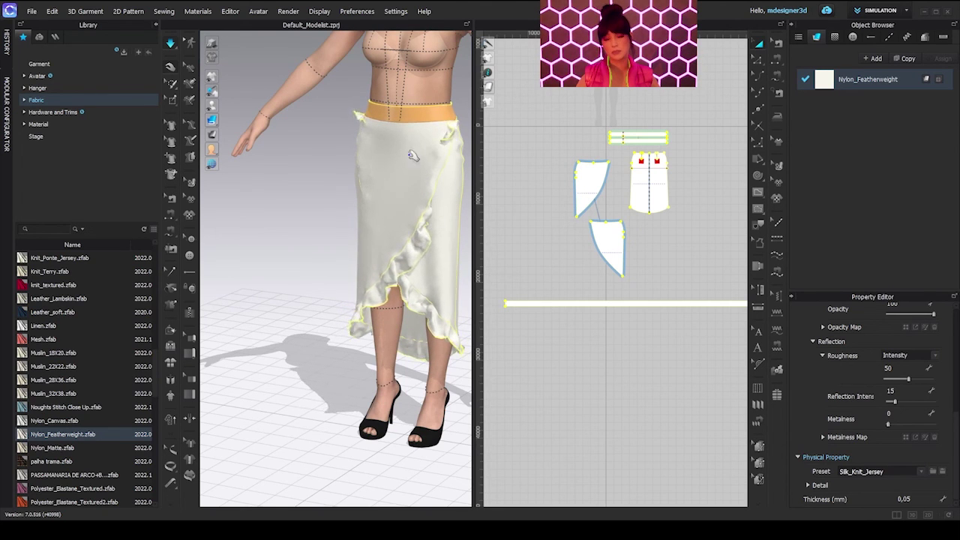
{"action": "right_click_drag", "start_coordinate": [412, 155], "coordinate": [469, 150]}
{"action": "left_click", "coordinate": [397, 177]}
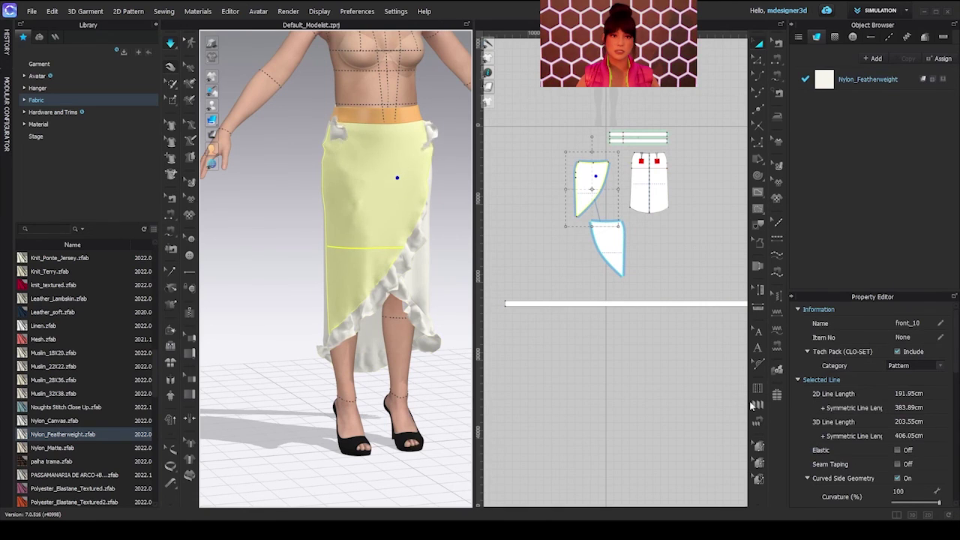
Step: Set the simulation layer of the selected outer front panel to 1
{"action": "scroll", "coordinate": [862, 405], "scroll_direction": "down", "scroll_amount": 5}
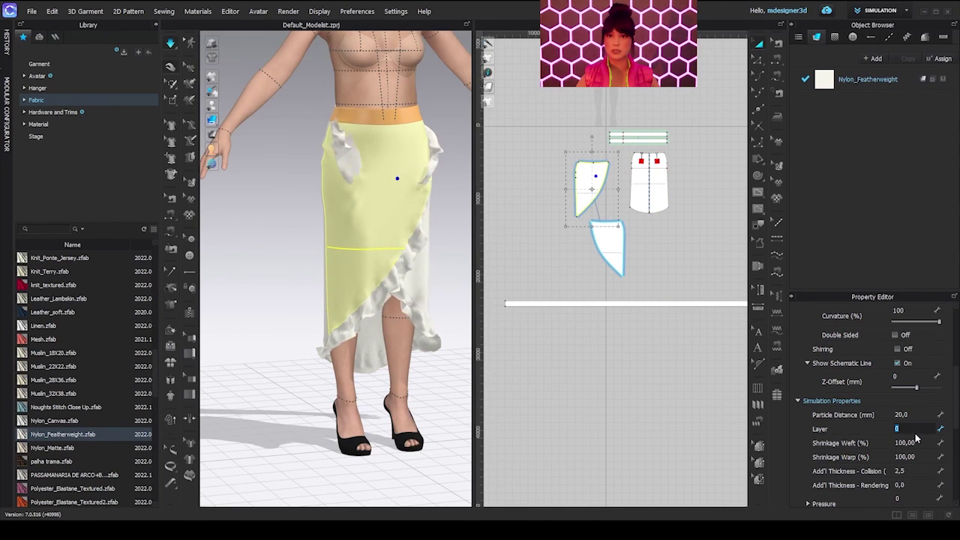
{"action": "key", "text": "Return"}
{"action": "scroll", "coordinate": [862, 405], "scroll_direction": "down", "scroll_amount": 2}
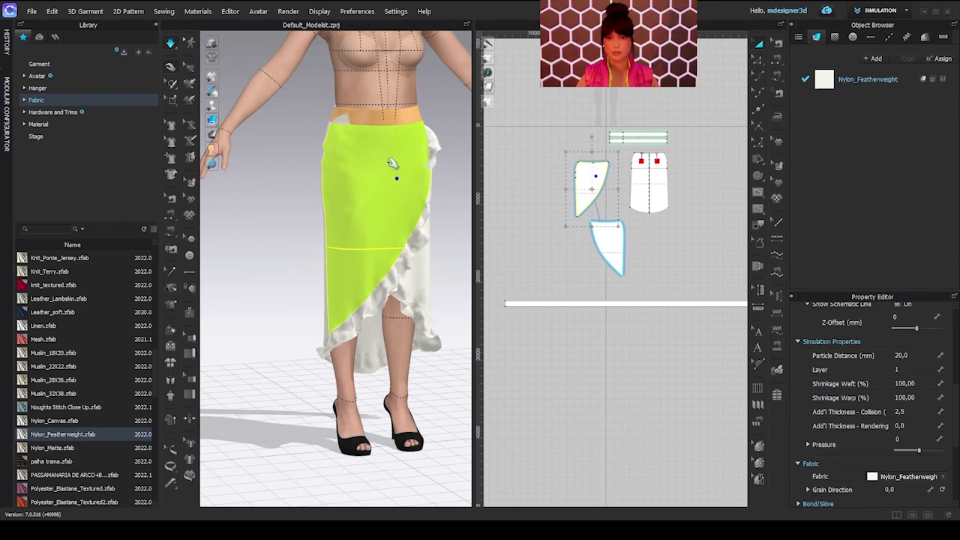
Step: Pull the ruffle out from under the waistband and outward along the outer front panel's curved edge while simulating
{"action": "left_click_drag", "start_coordinate": [343, 118], "coordinate": [340, 141]}
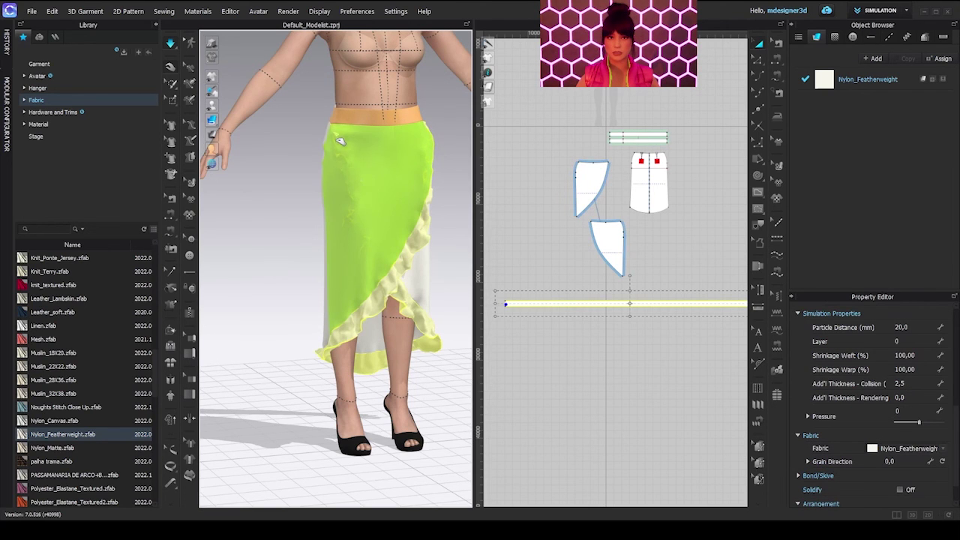
{"action": "left_click", "coordinate": [376, 118]}
{"action": "right_click_drag", "start_coordinate": [448, 164], "coordinate": [468, 182]}
{"action": "left_click", "coordinate": [444, 182]}
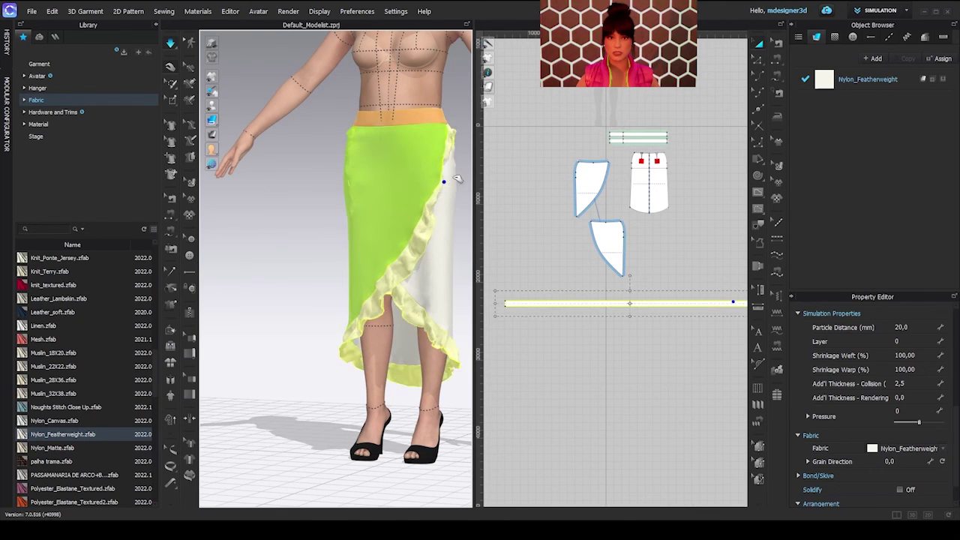
{"action": "left_click_drag", "start_coordinate": [450, 177], "coordinate": [479, 166]}
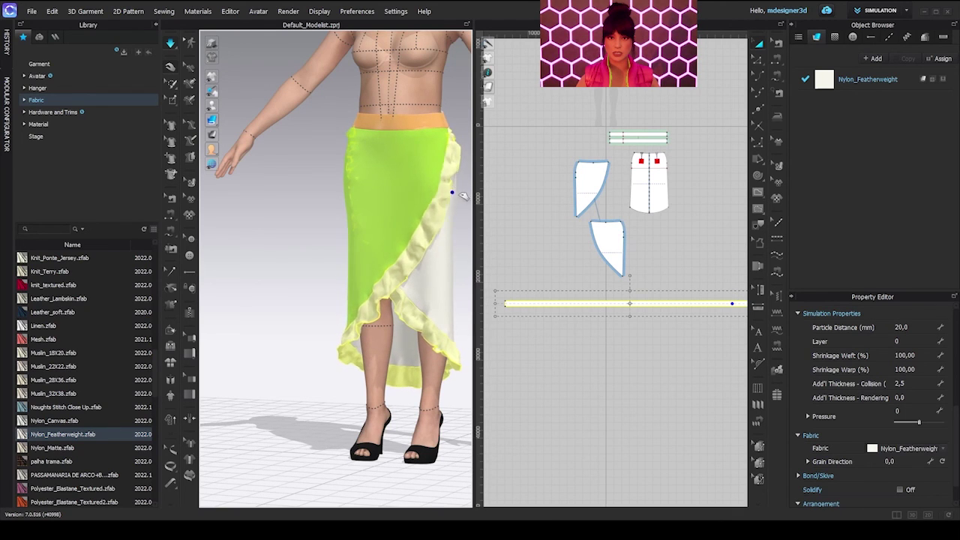
Step: Stop the simulation and set the particle distance of all pattern pieces to 5 mm
{"action": "middle_click_drag", "start_coordinate": [436, 329], "coordinate": [402, 250]}
{"action": "right_click_drag", "start_coordinate": [399, 272], "coordinate": [411, 291]}
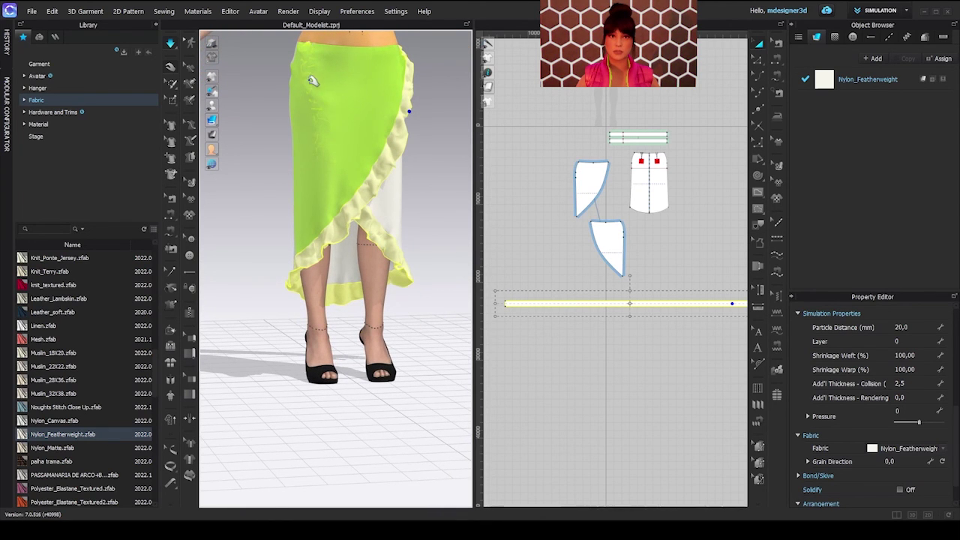
{"action": "right_click_drag", "start_coordinate": [300, 131], "coordinate": [403, 270]}
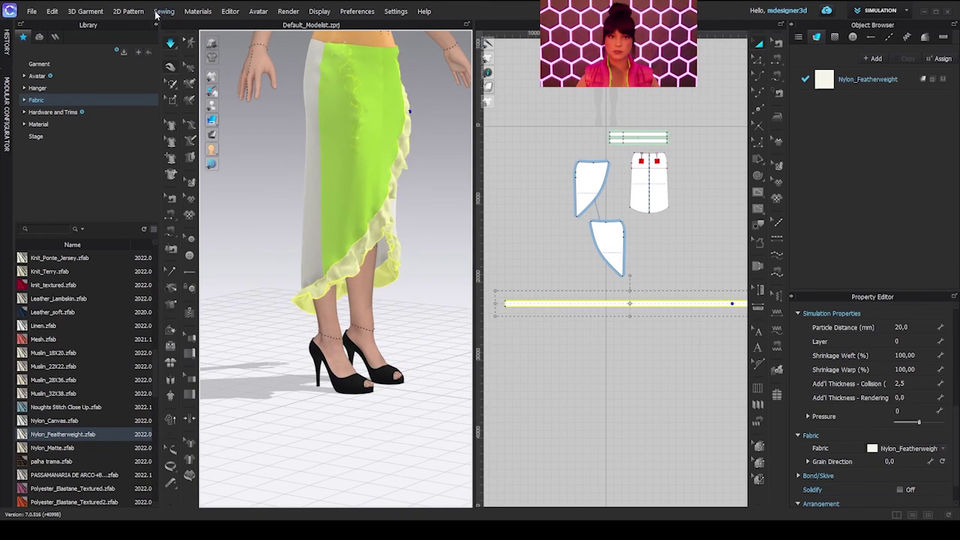
{"action": "scroll", "coordinate": [463, 400], "scroll_direction": "down", "scroll_amount": 1}
{"action": "scroll", "coordinate": [559, 267], "scroll_direction": "down", "scroll_amount": 2}
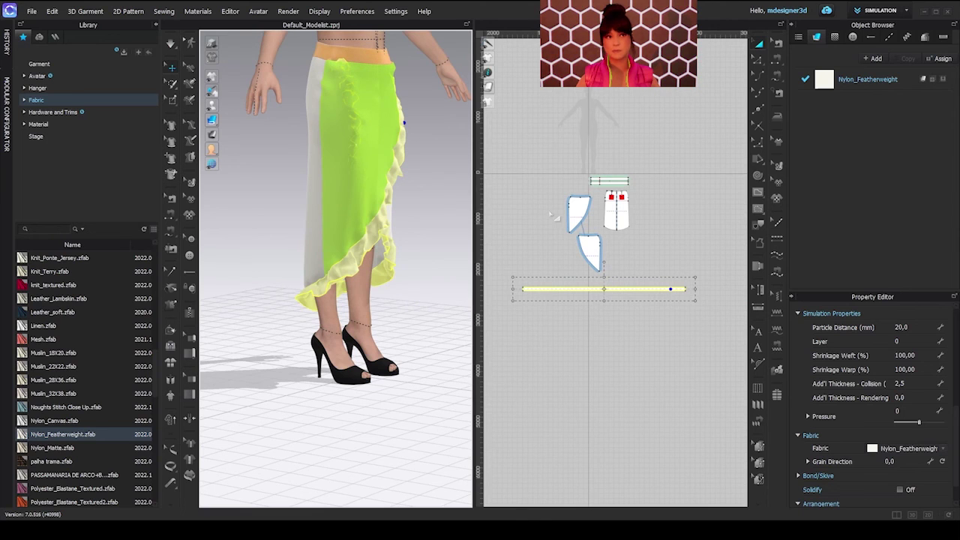
{"action": "key", "text": "ctrl+a"}
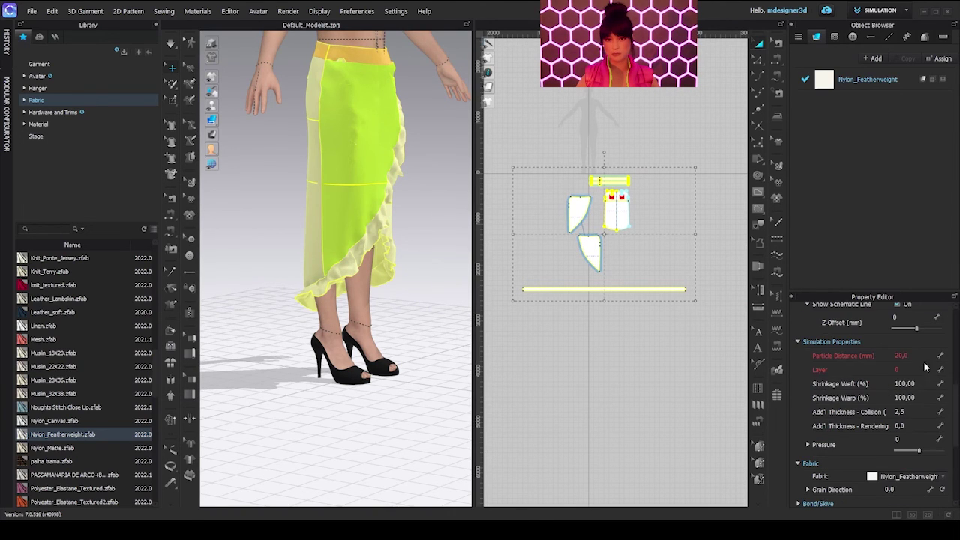
{"action": "key", "text": "Return"}
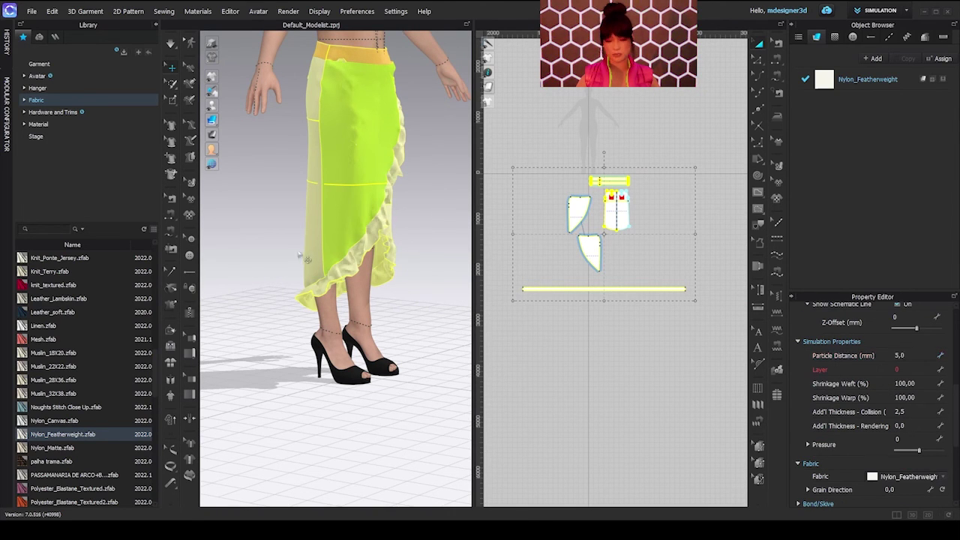
Step: Run the simulation on the refined mesh and check the skirt and ruffle drape from the side and front
{"action": "key", "text": "space"}
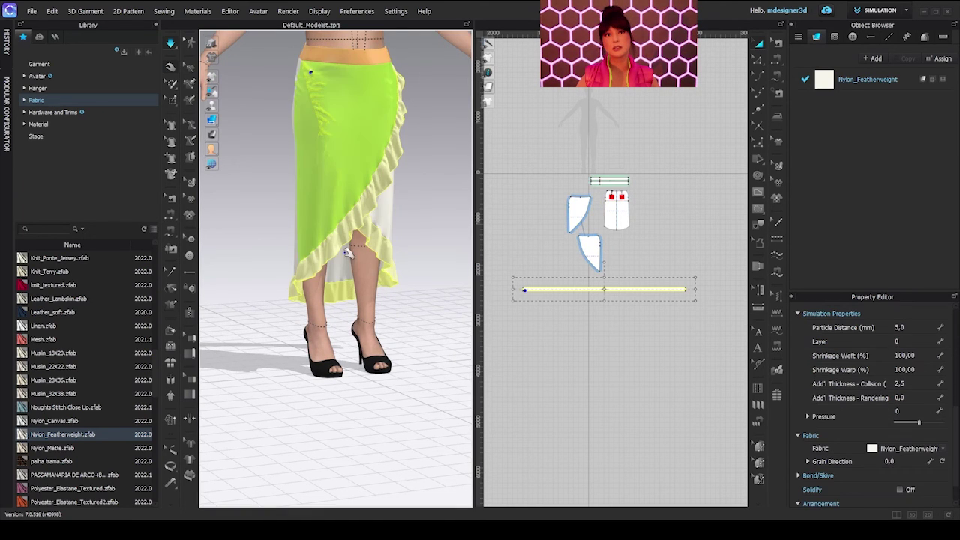
{"action": "right_click_drag", "start_coordinate": [394, 209], "coordinate": [229, 213]}
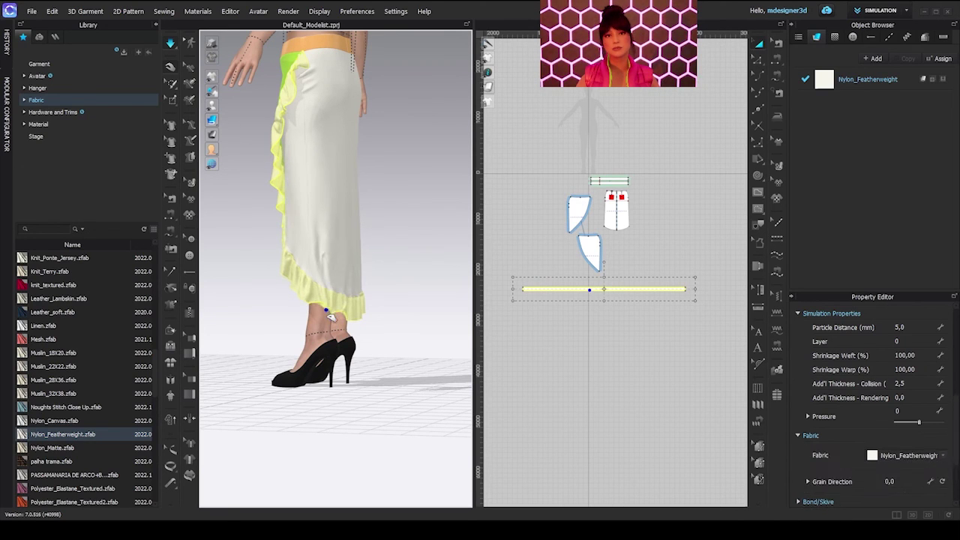
{"action": "right_click_drag", "start_coordinate": [337, 386], "coordinate": [443, 381]}
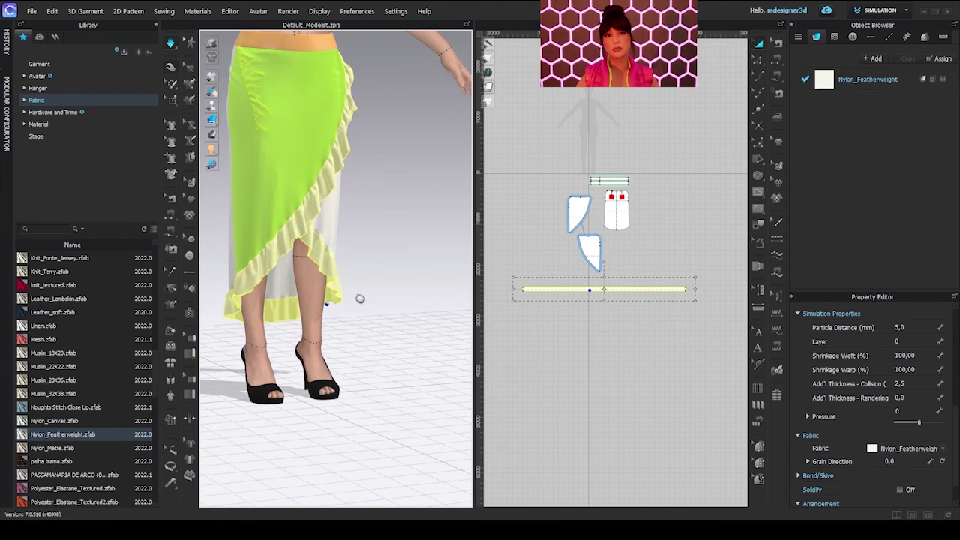
{"action": "middle_click_drag", "start_coordinate": [360, 298], "coordinate": [390, 332]}
{"action": "right_click_drag", "start_coordinate": [390, 332], "coordinate": [439, 358]}
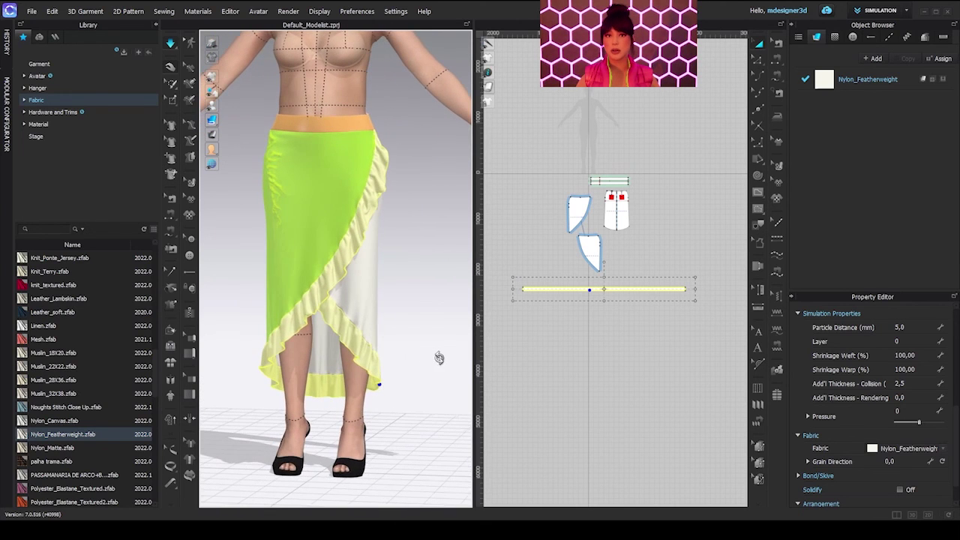